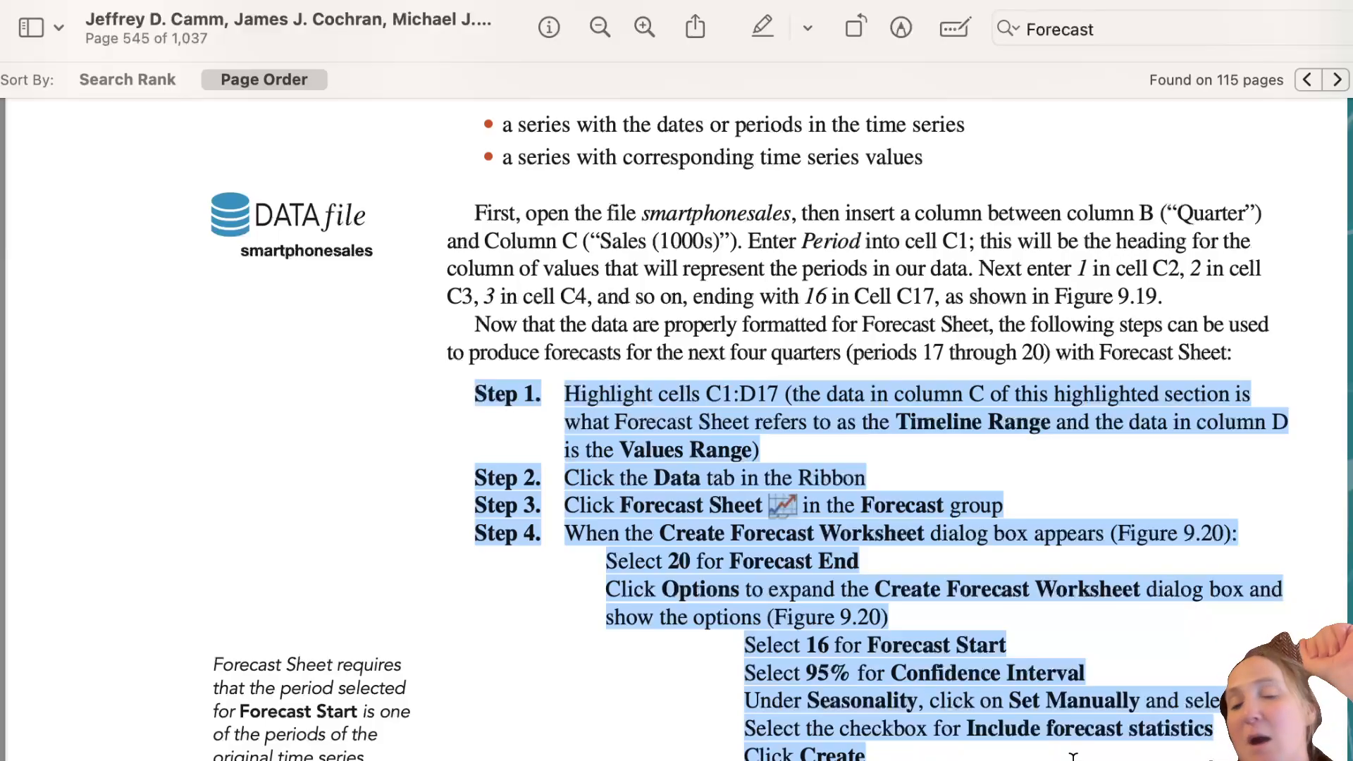
Step: Examine the textbook's Forecast Sheet appendix, including the reformatted smartphone data in Figure 9.19 and the dialog in Figure 9.20
scroll(1072, 755, "down", 15)
scroll(1072, 756, "up", 5)
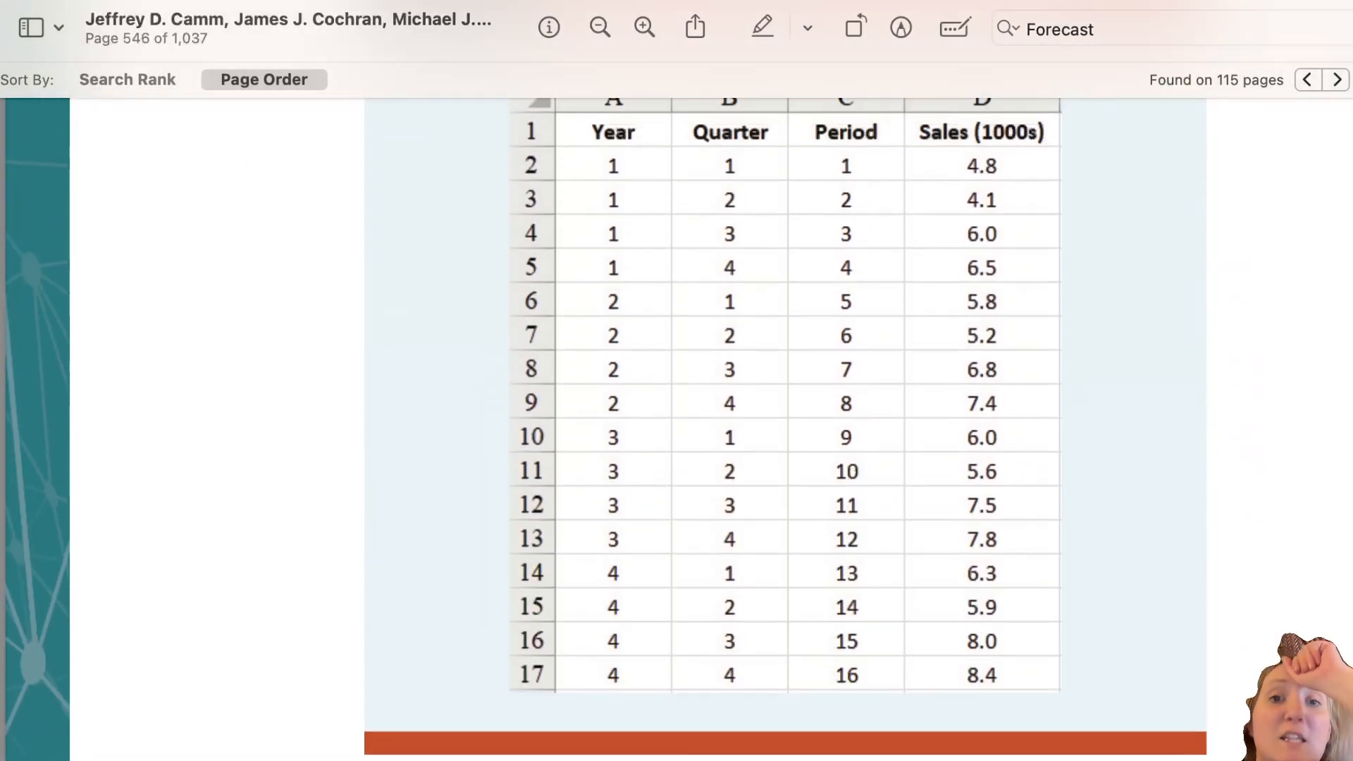
scroll(792, 444, "up", 3)
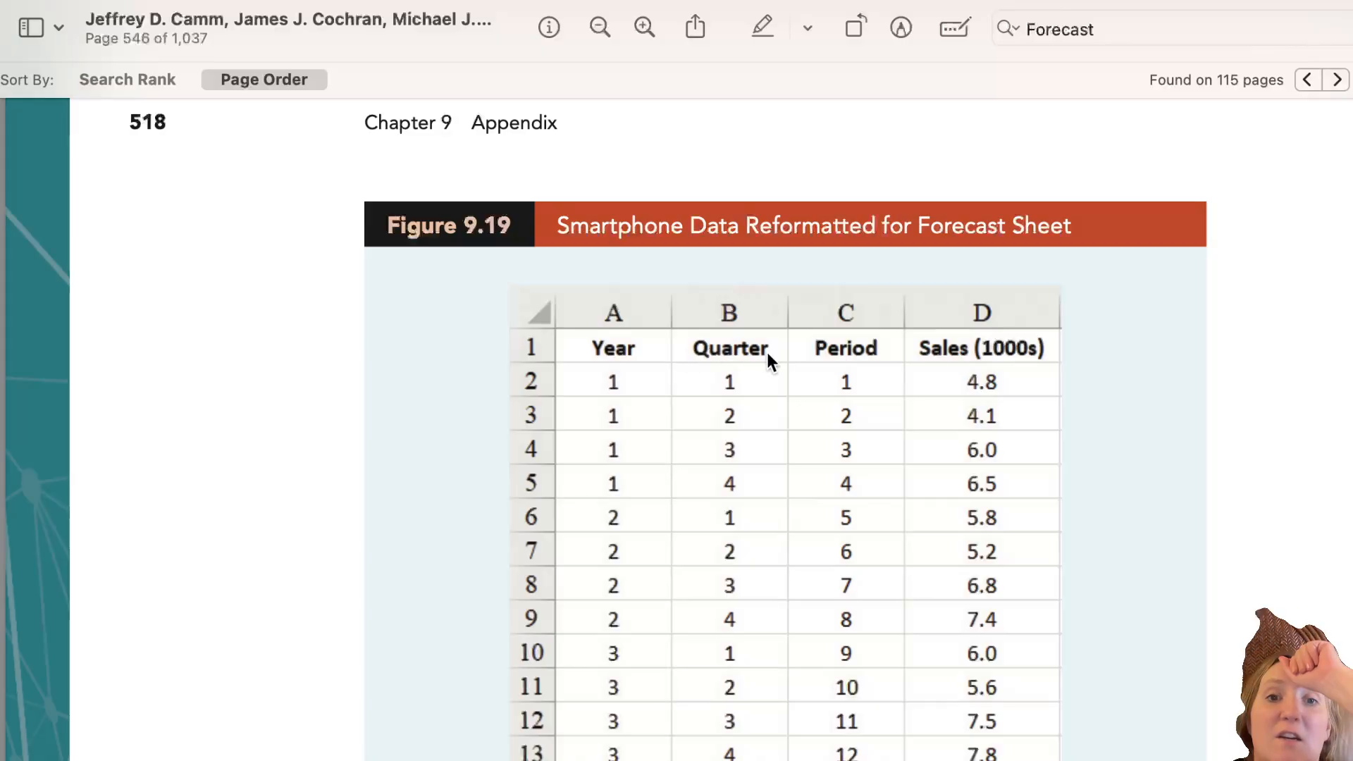
scroll(741, 730, "down", 3)
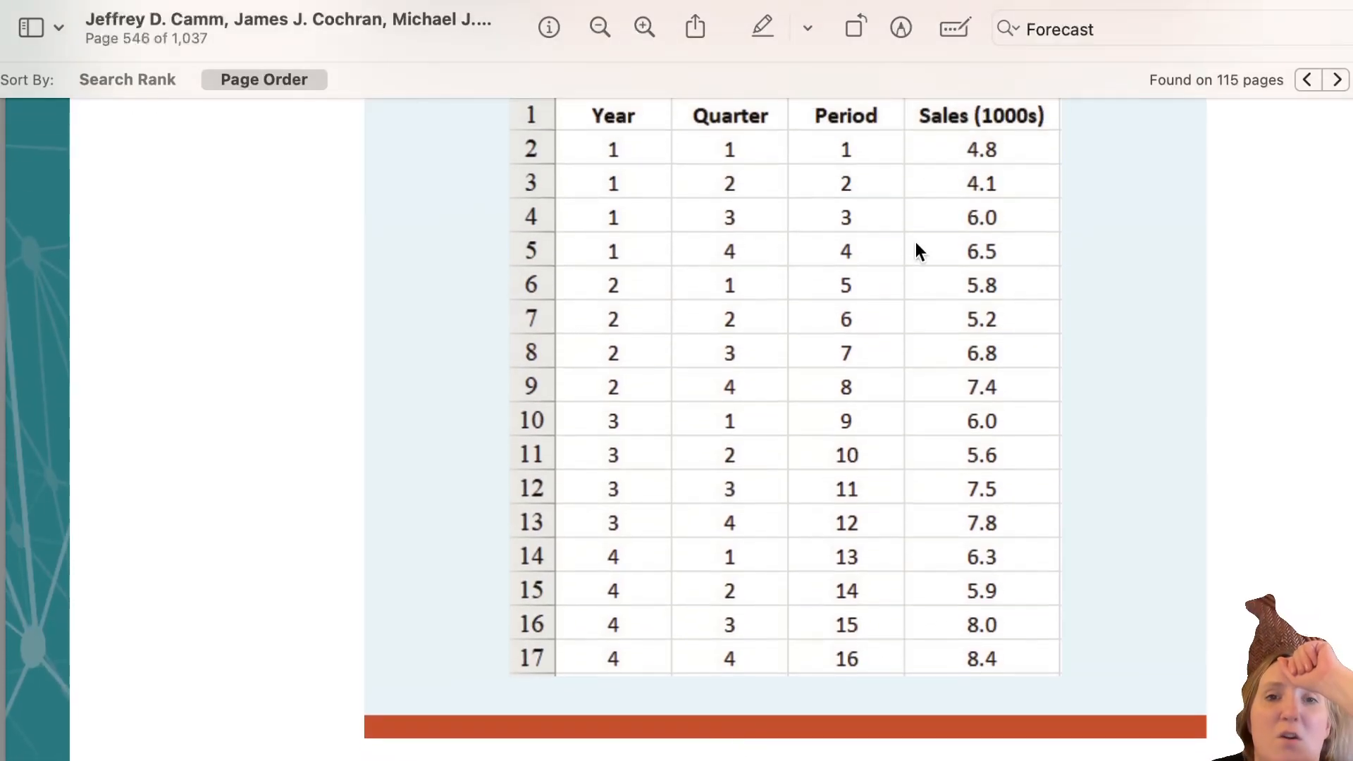
scroll(848, 462, "down", 4)
scroll(860, 558, "down", 15)
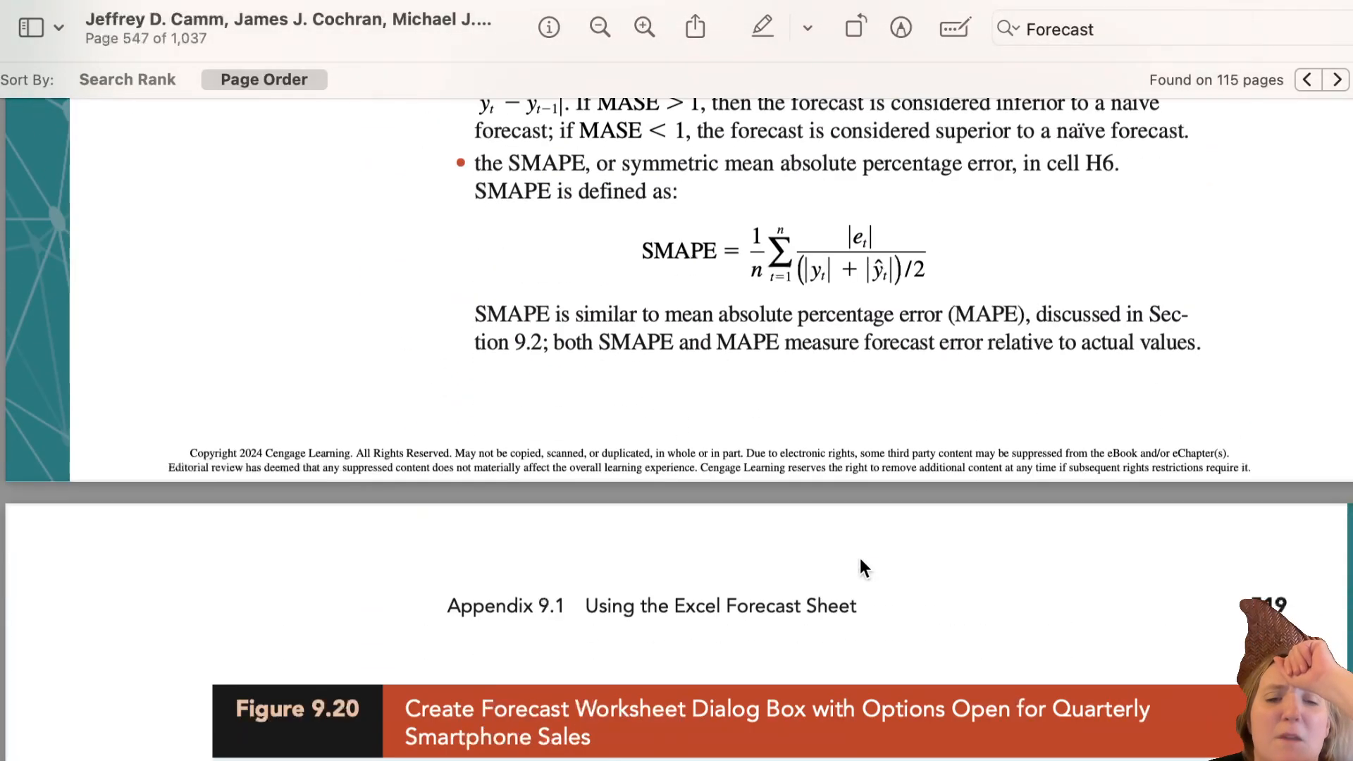
scroll(859, 558, "down", 5)
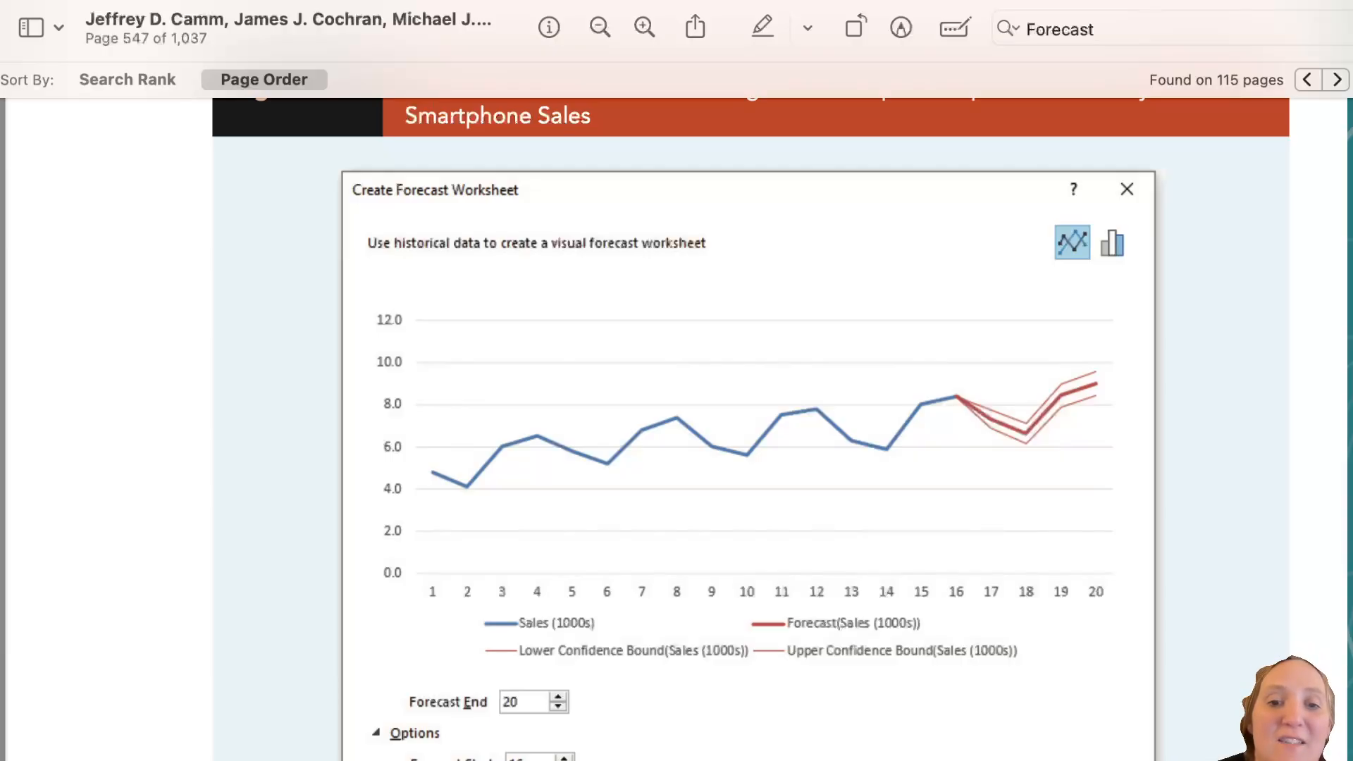
Step: Switch to the smartphonesales workbook in Excel and bring the whole sales table into view
key("super+Tab")
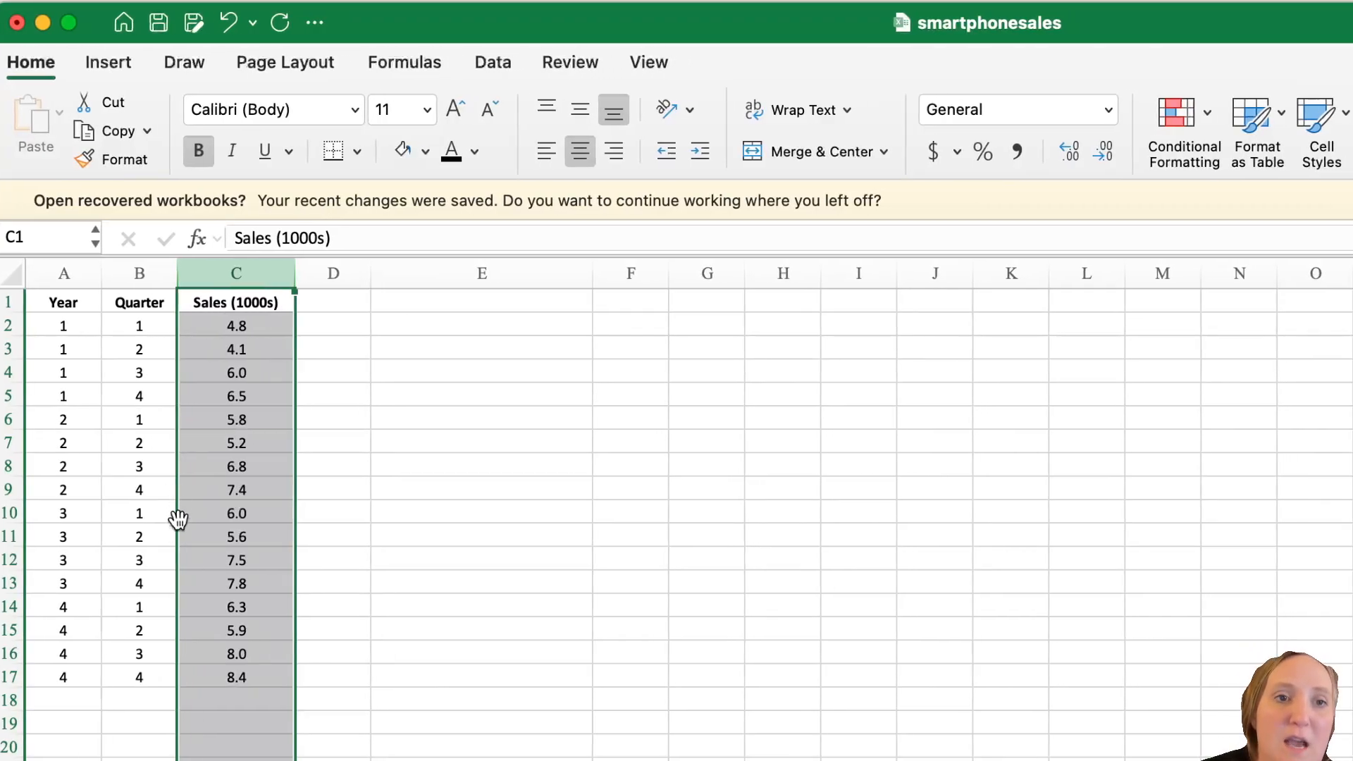
scroll(179, 519, "down", 1)
scroll(176, 534, "down", 2)
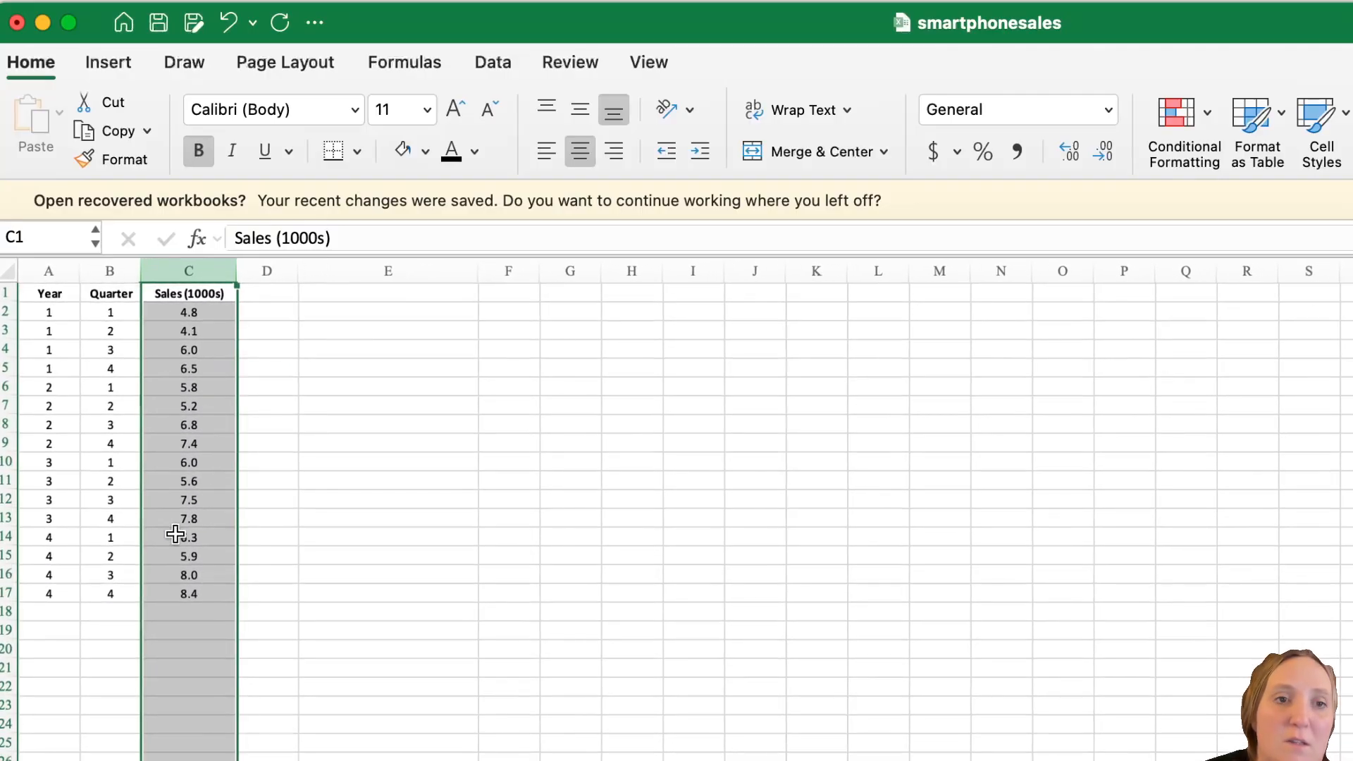
scroll(737, 405, "down", 1)
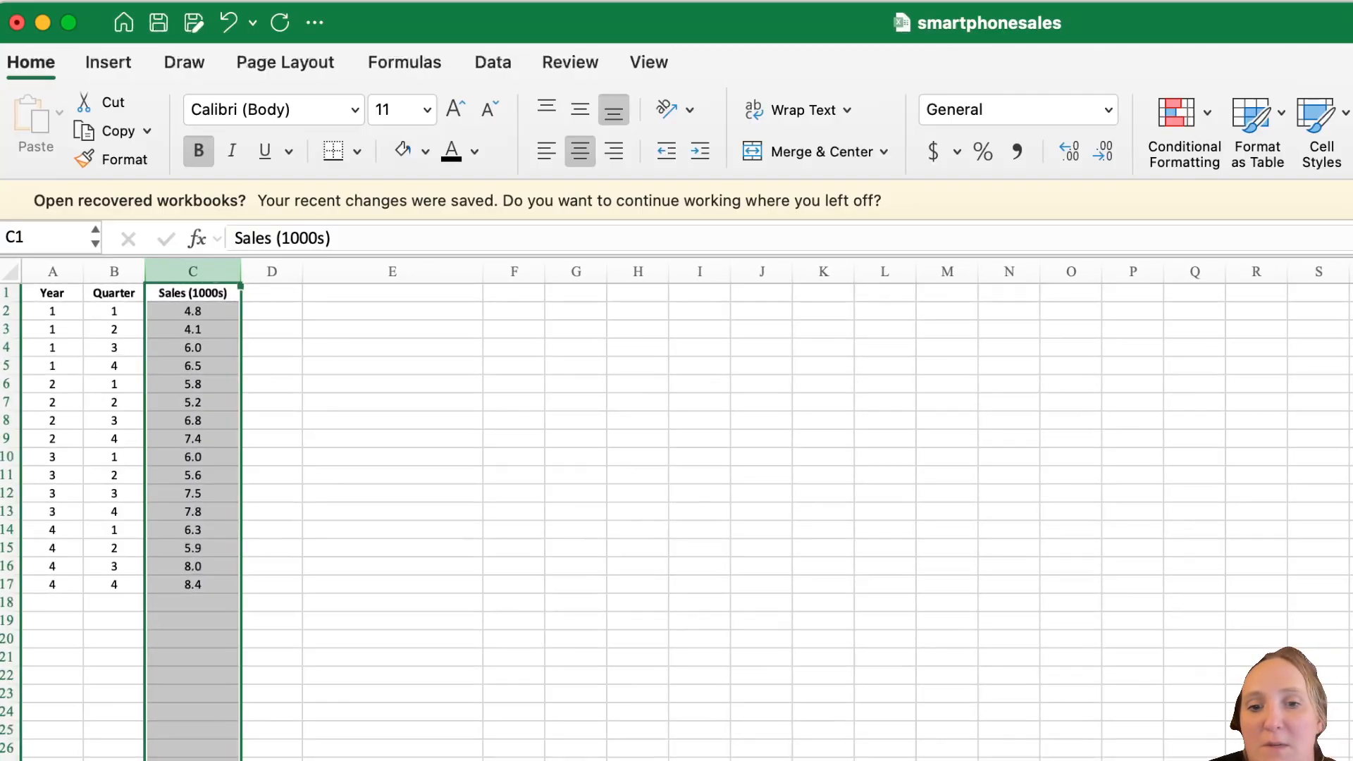
key("super+o")
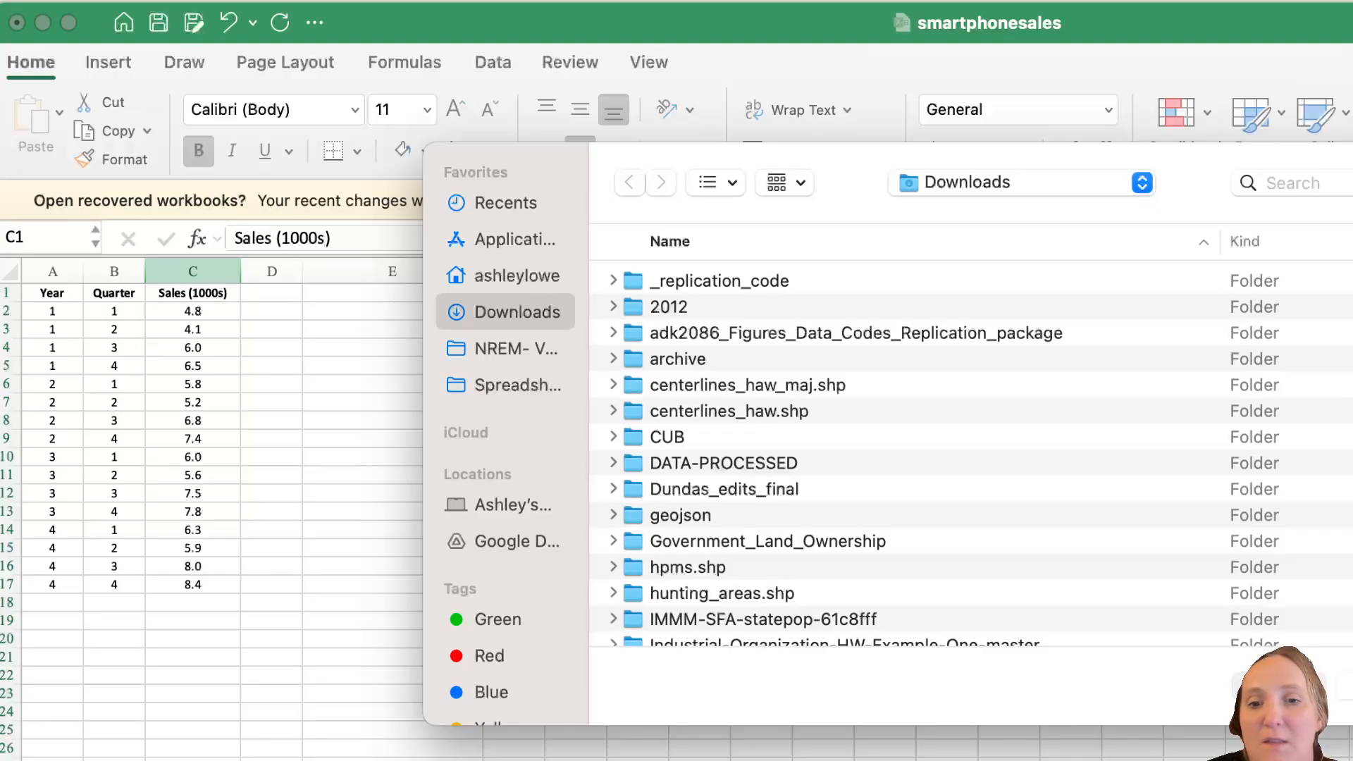
key("Escape")
key("super+Tab")
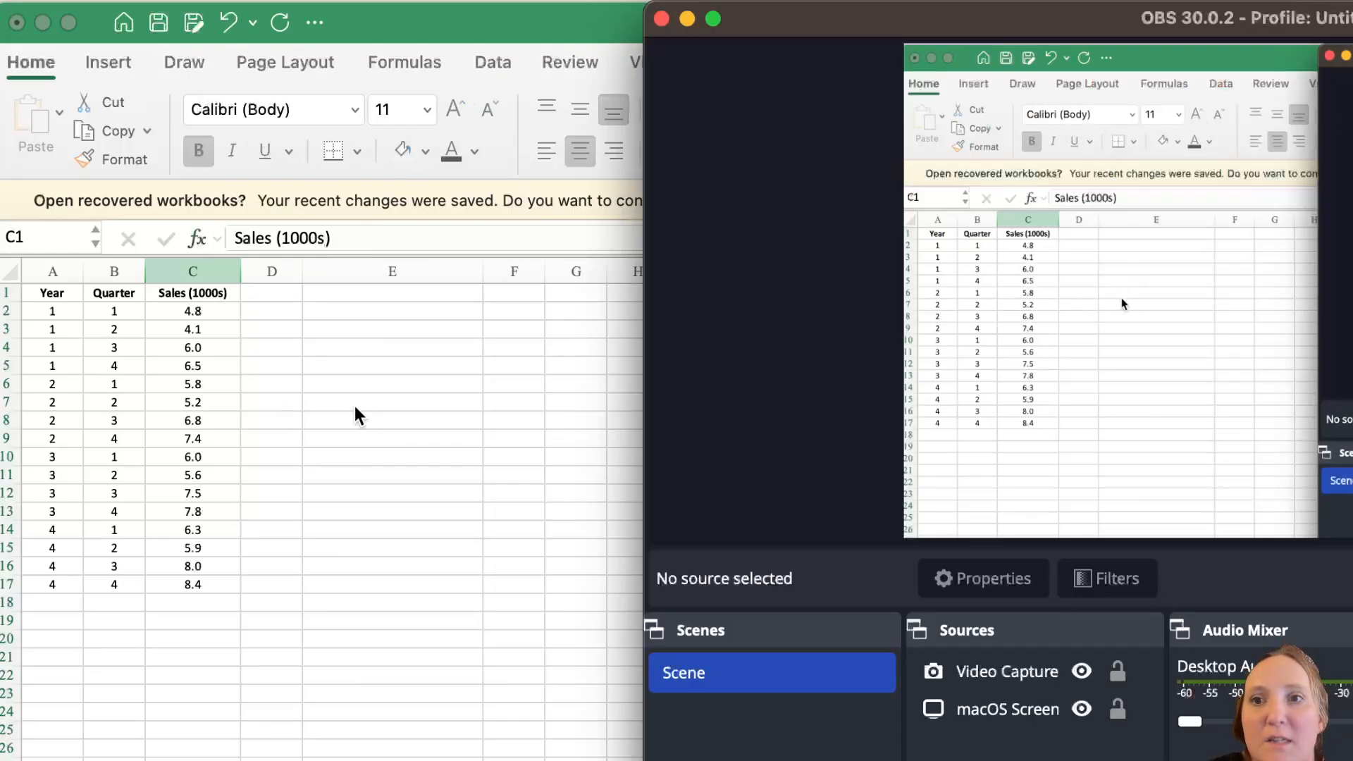
key("super+Tab")
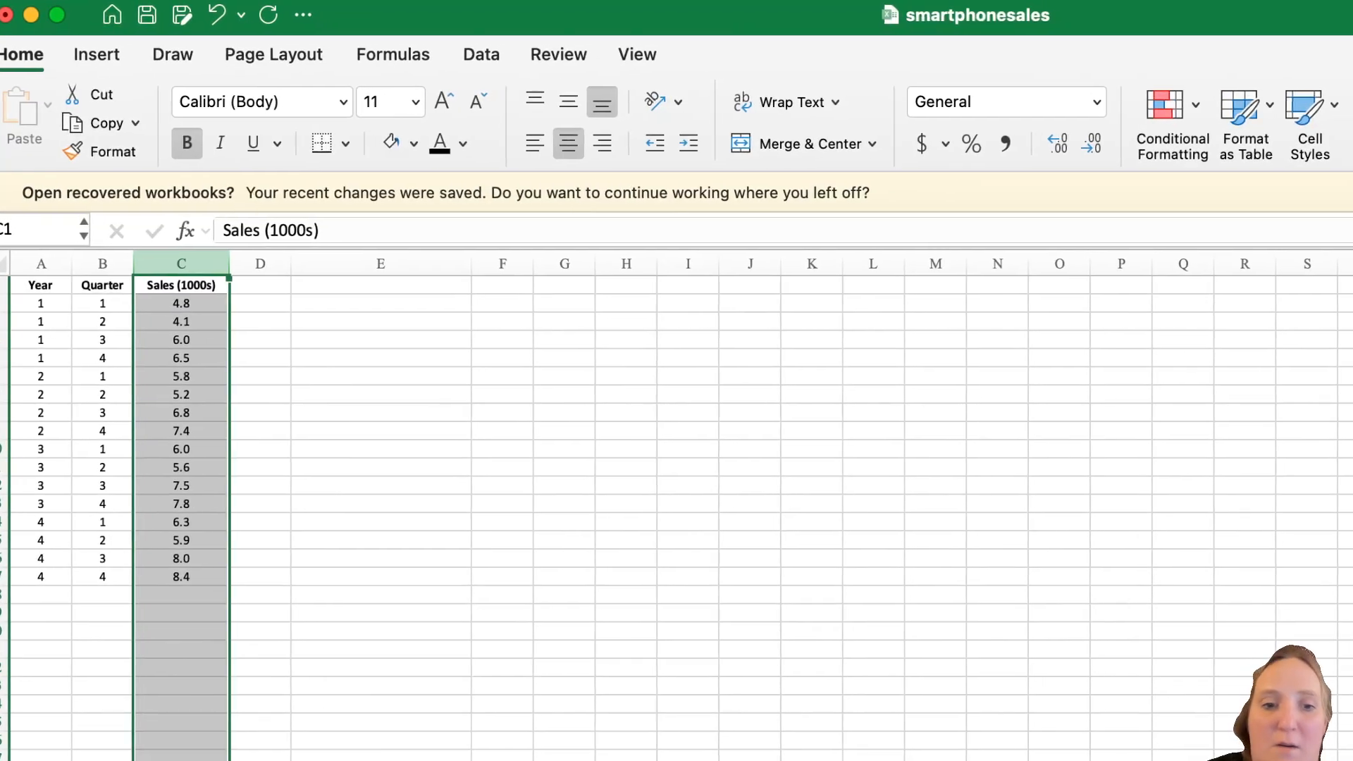
key("super+Tab")
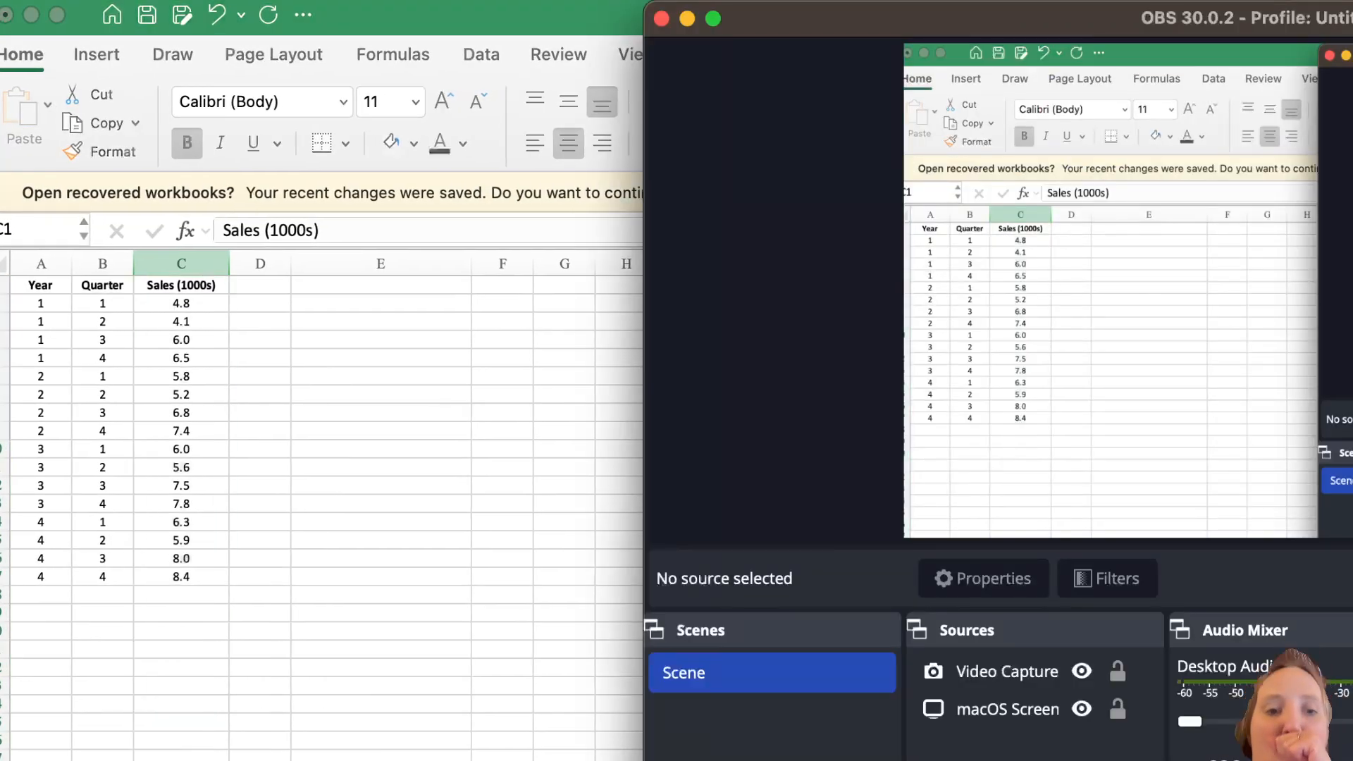
key("super+Tab")
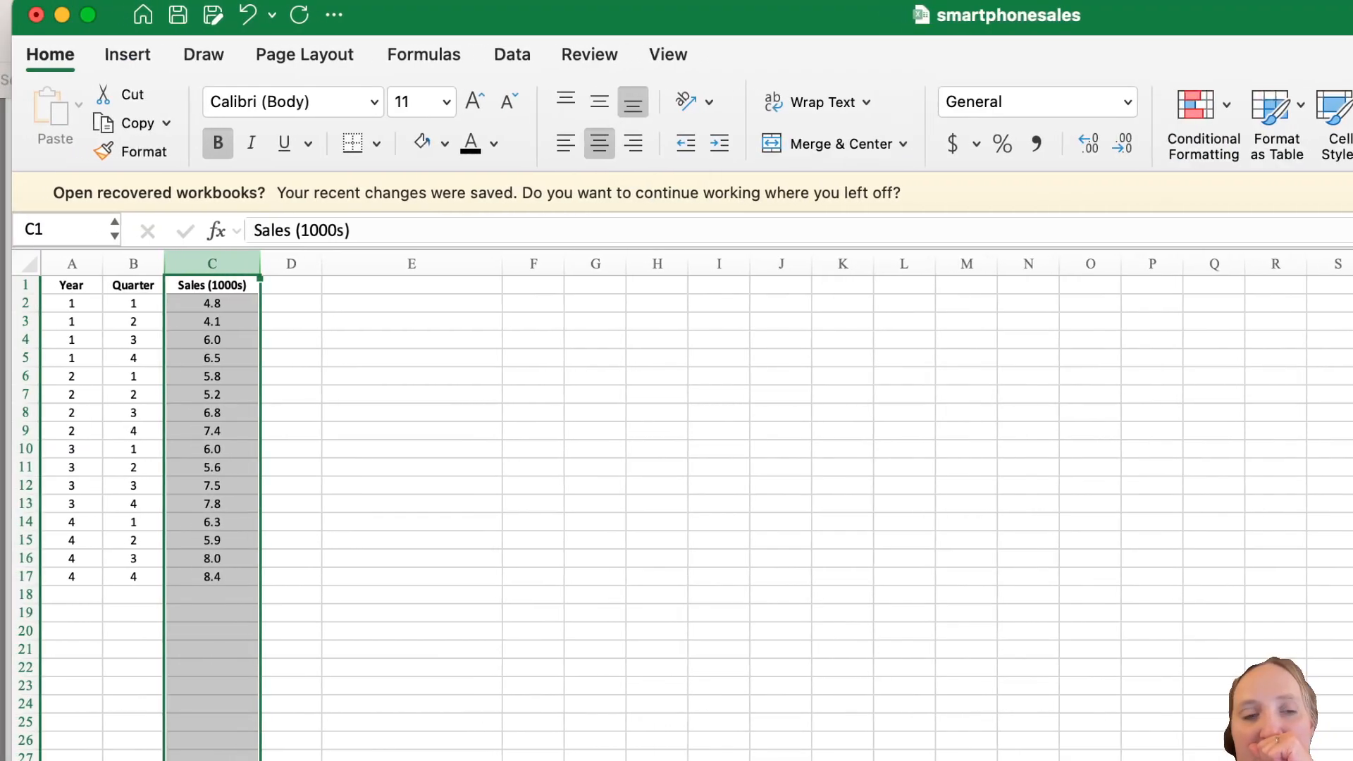
key("super+Tab")
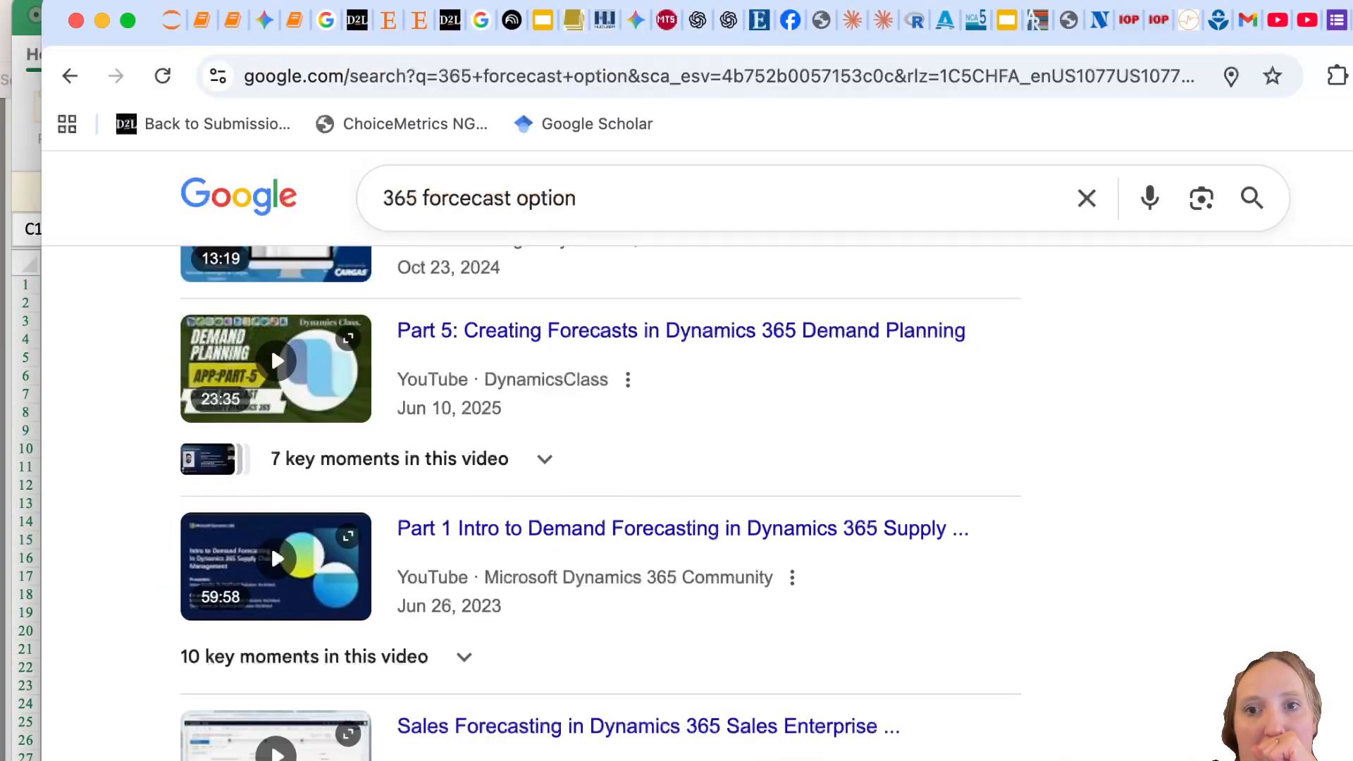
left_click(103, 21)
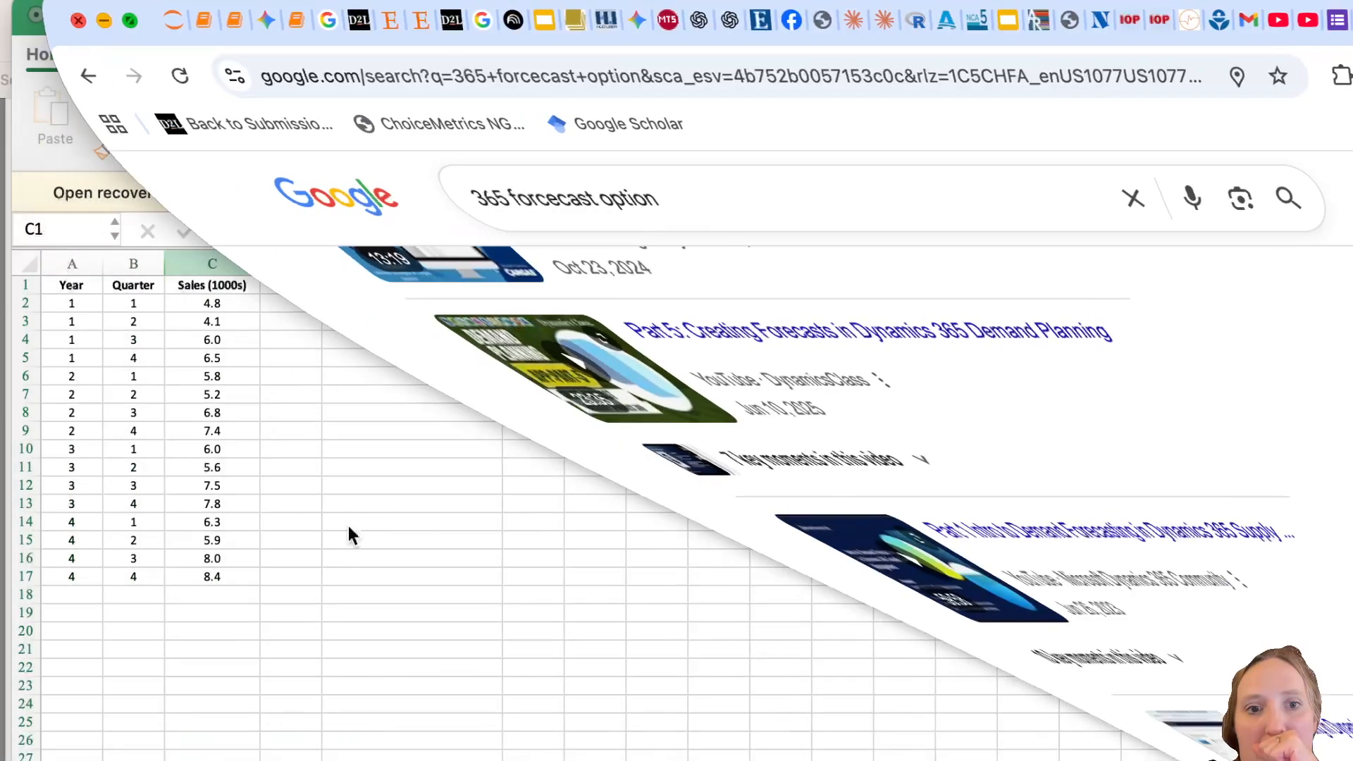
key("super+Tab")
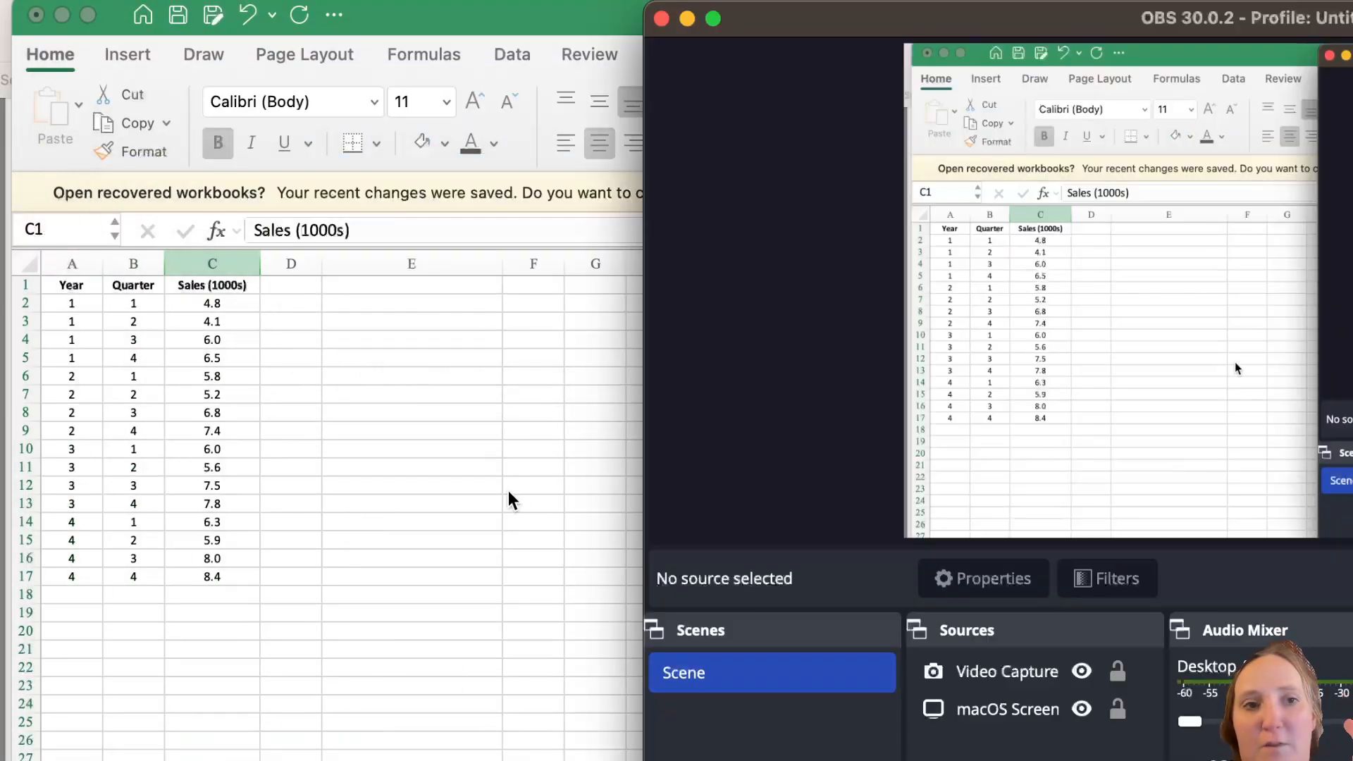
left_click(299, 394)
Step: Insert a new column between Quarter and Sales (1000s) and enter the heading Period in C1
left_click(214, 256)
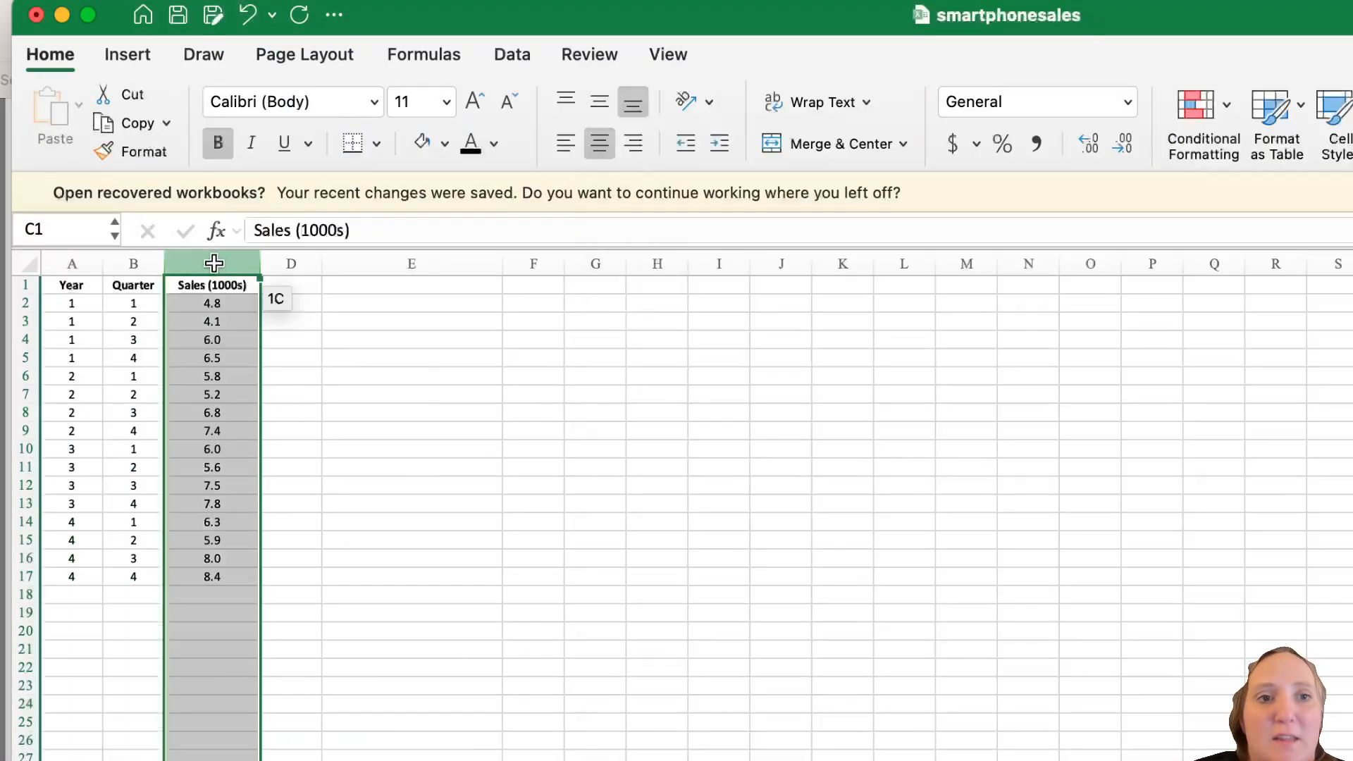
right_click(216, 257)
left_click(277, 422)
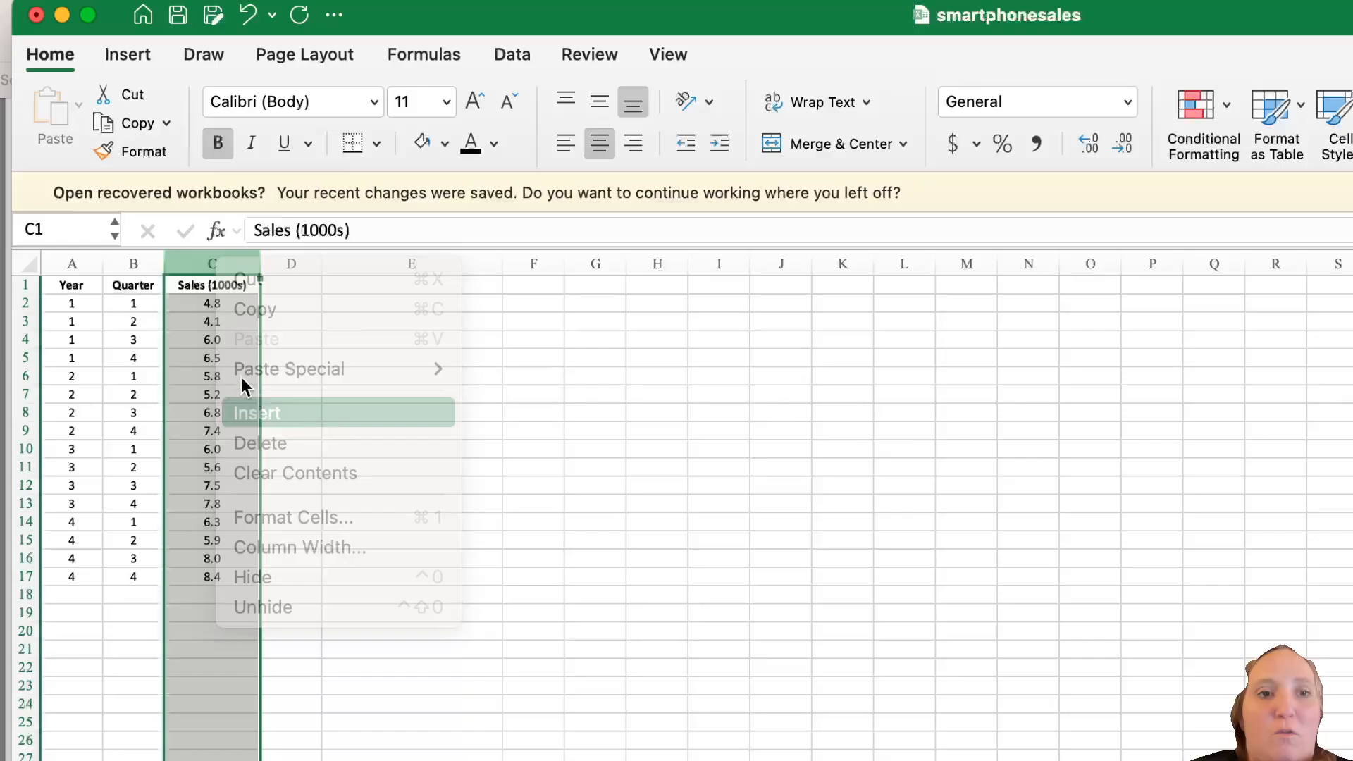
left_click(182, 283)
type("Period")
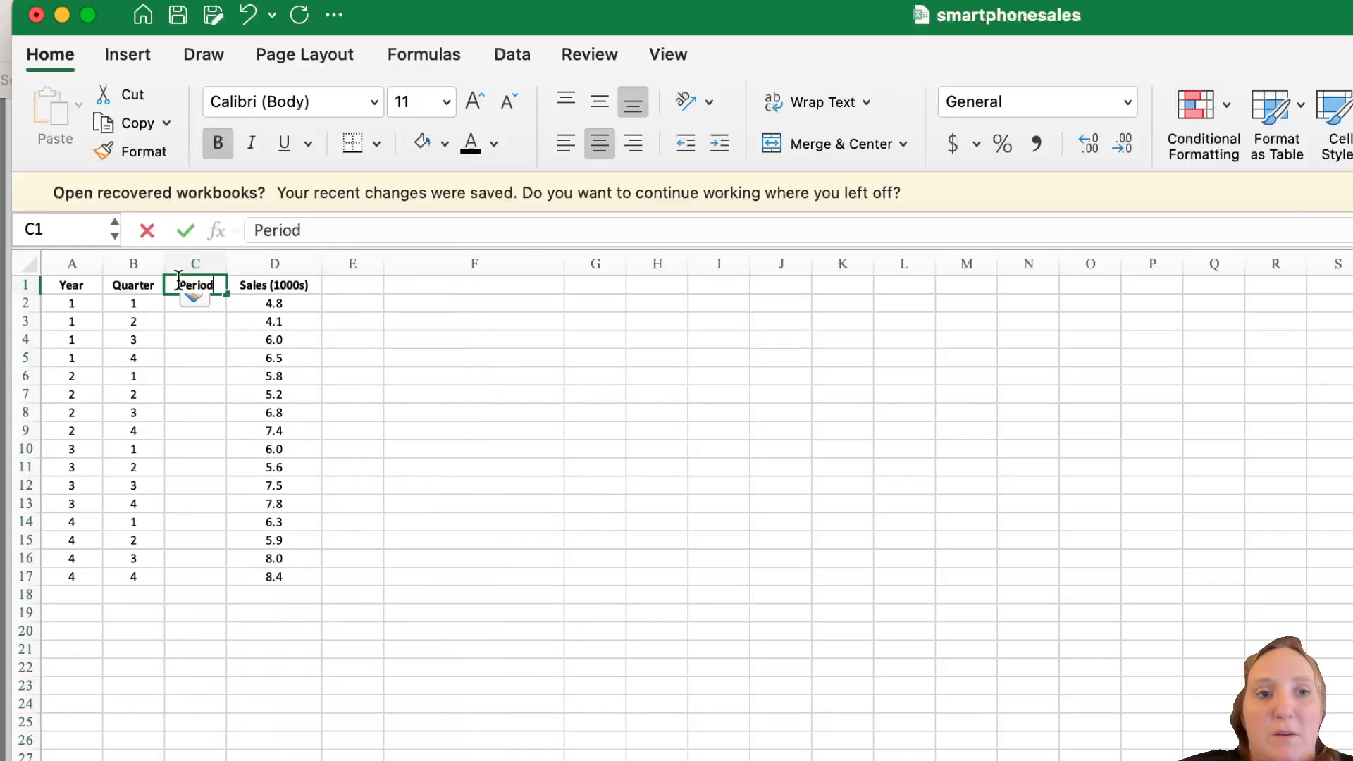
key("Return")
Step: Number the periods from 1 in C2, enter 2 in C3 and extend the series down to 25 in C26
type("1")
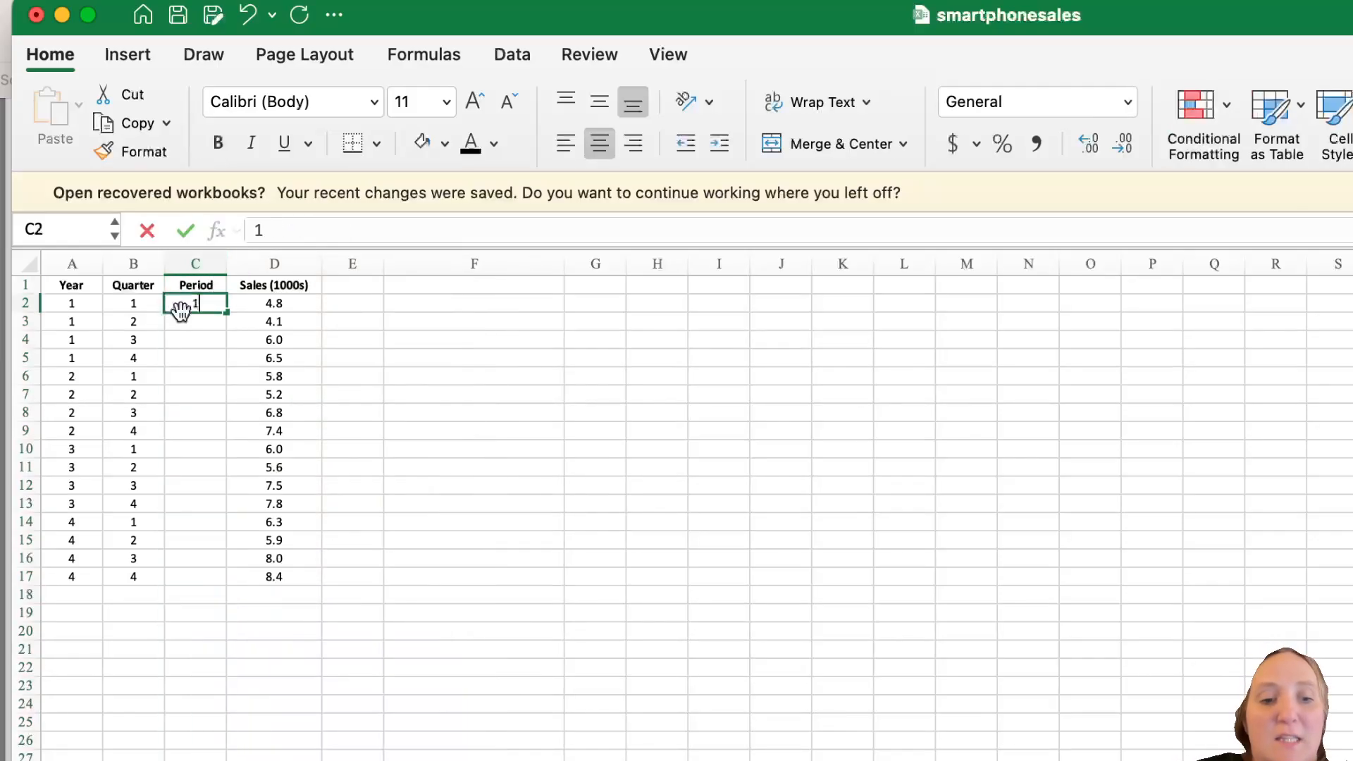
key("Return")
type("2")
left_click_drag(200, 308, 223, 584)
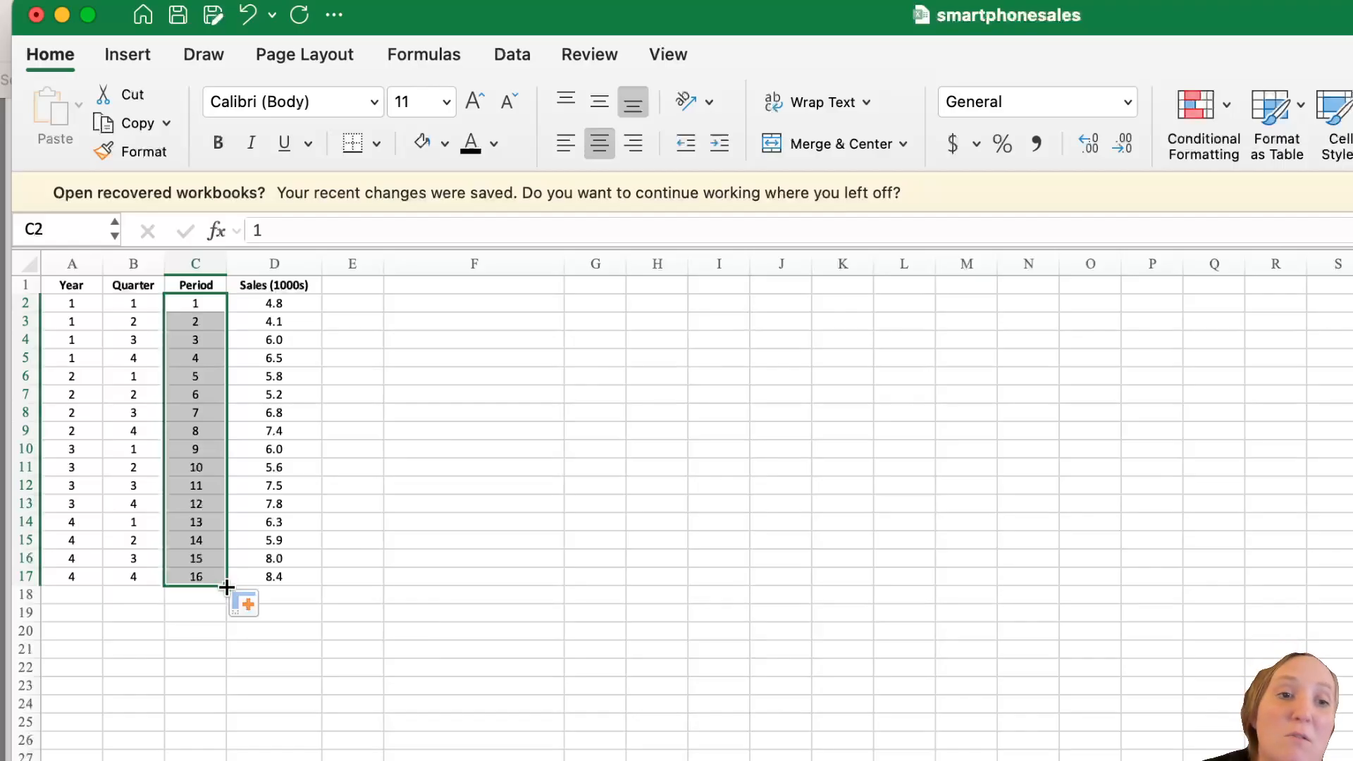
left_click_drag(226, 586, 203, 752)
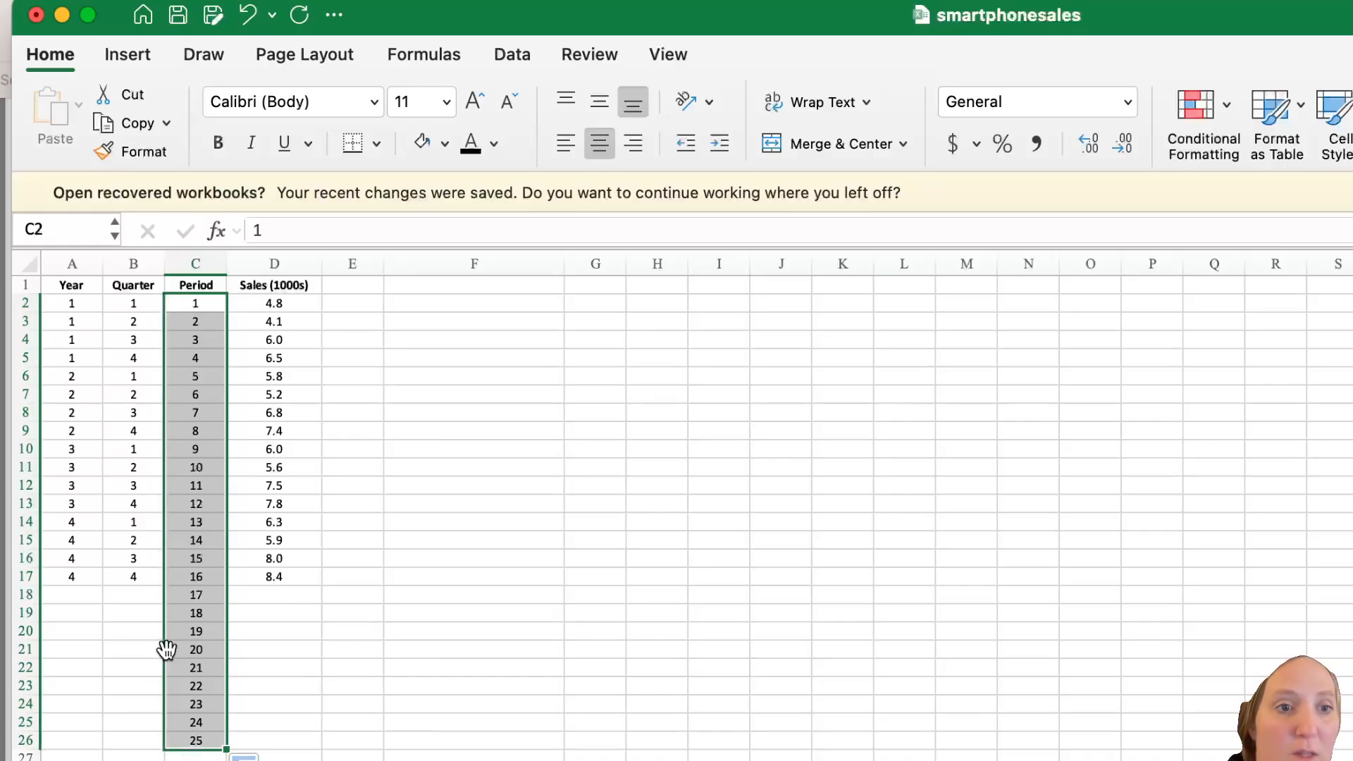
left_click(200, 594)
left_click(205, 614)
left_click(200, 631)
left_click(202, 649)
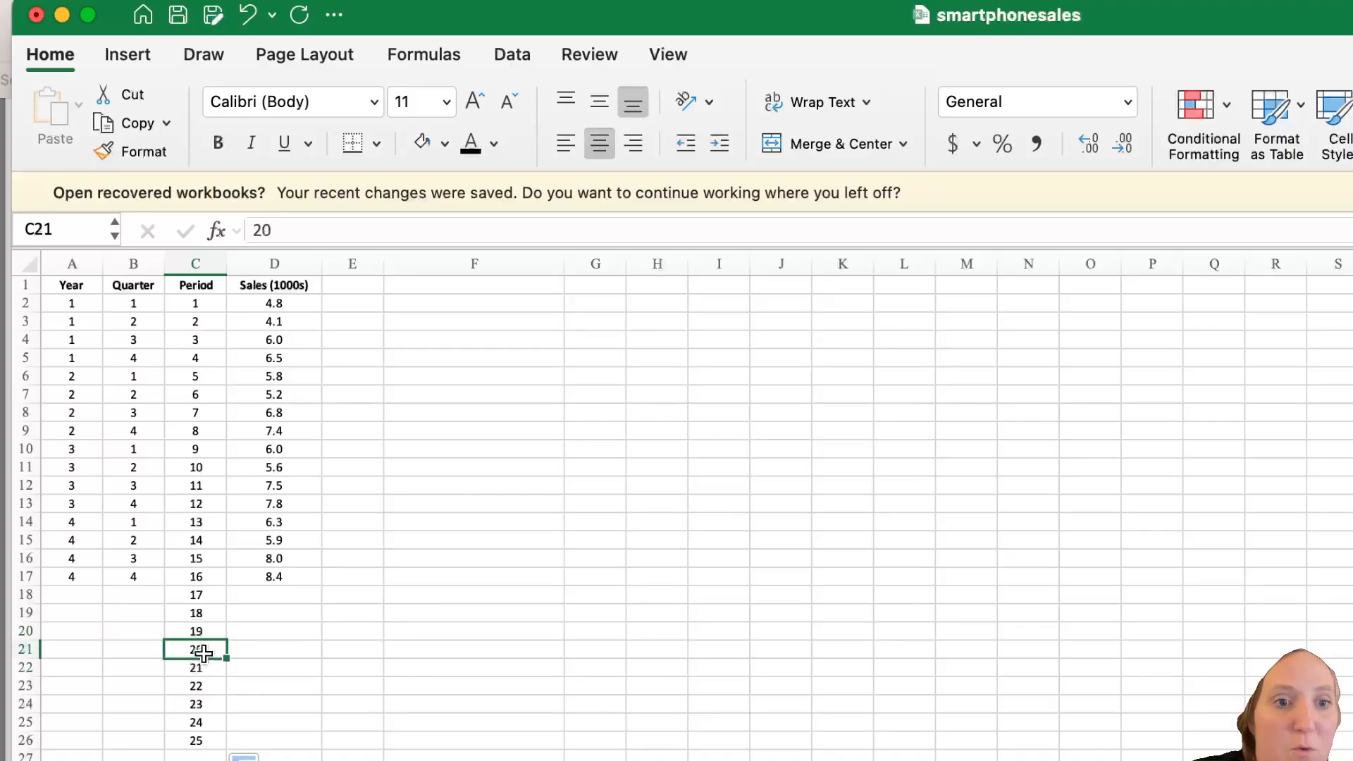
Step: Begin a FORECAST.ETS formula in D18 with C18 as the target date
left_click(279, 599)
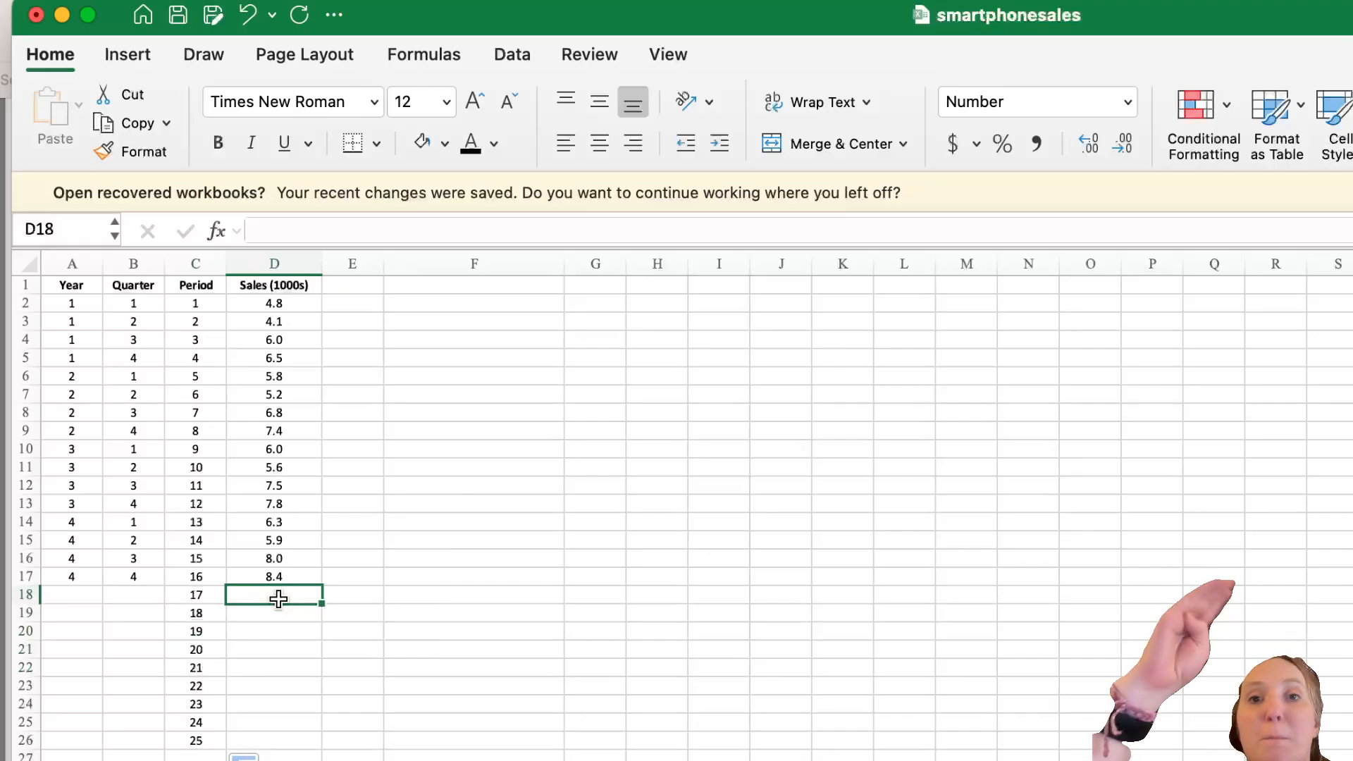
left_click(289, 226)
type("=")
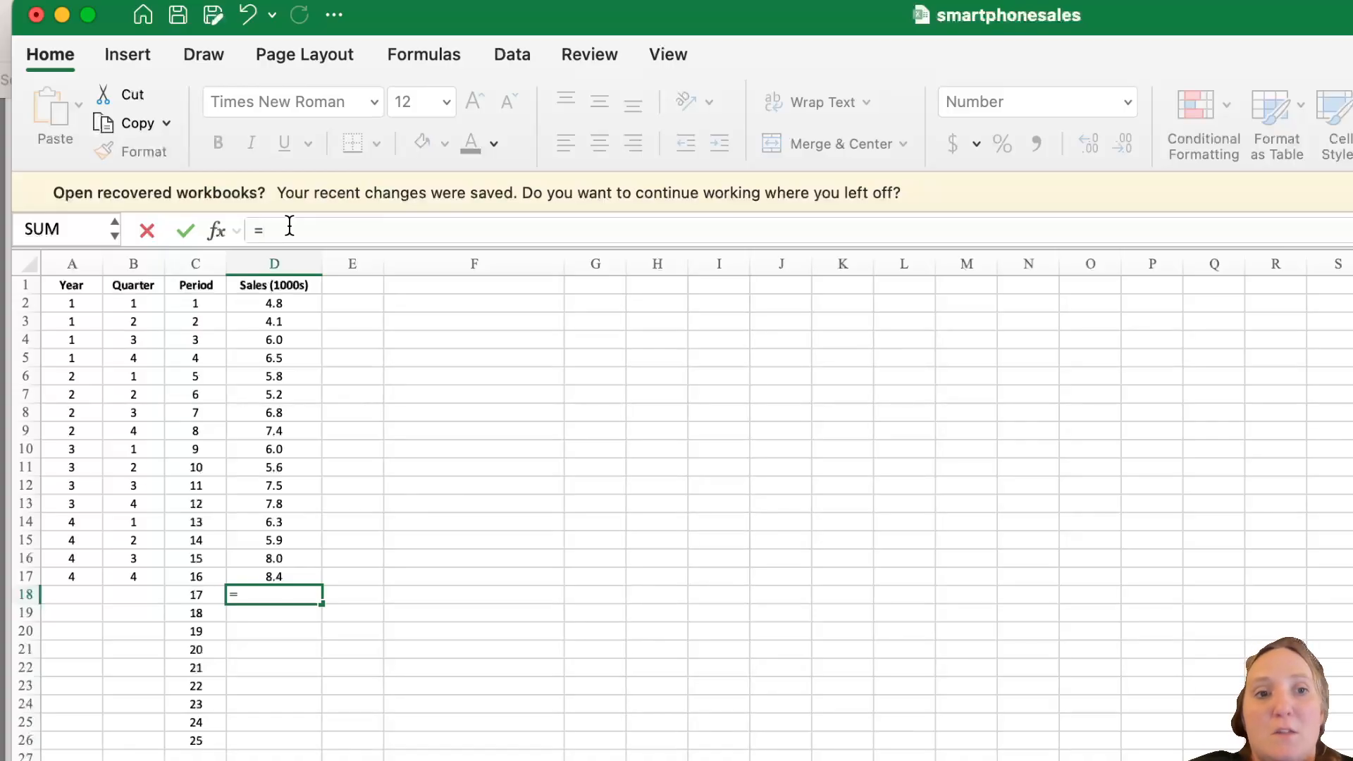
type("fo")
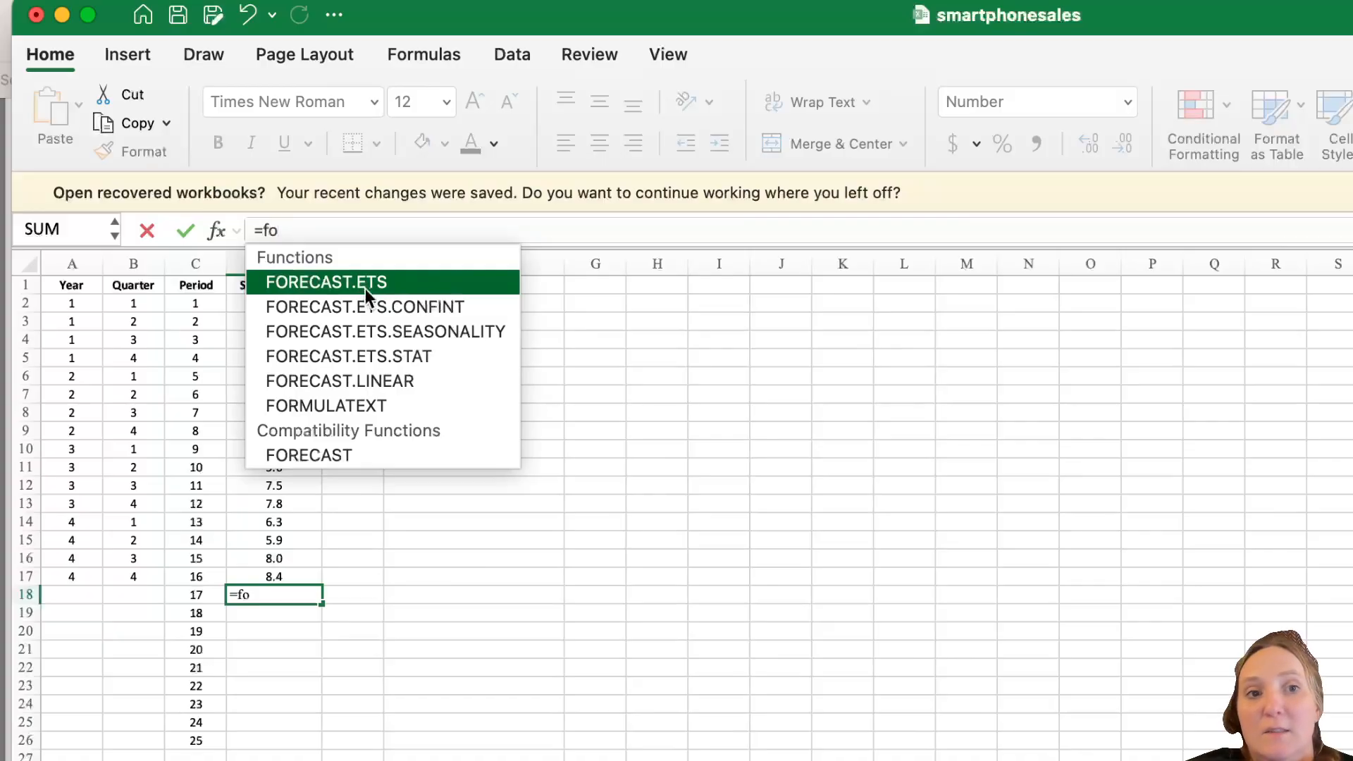
double_click(365, 285)
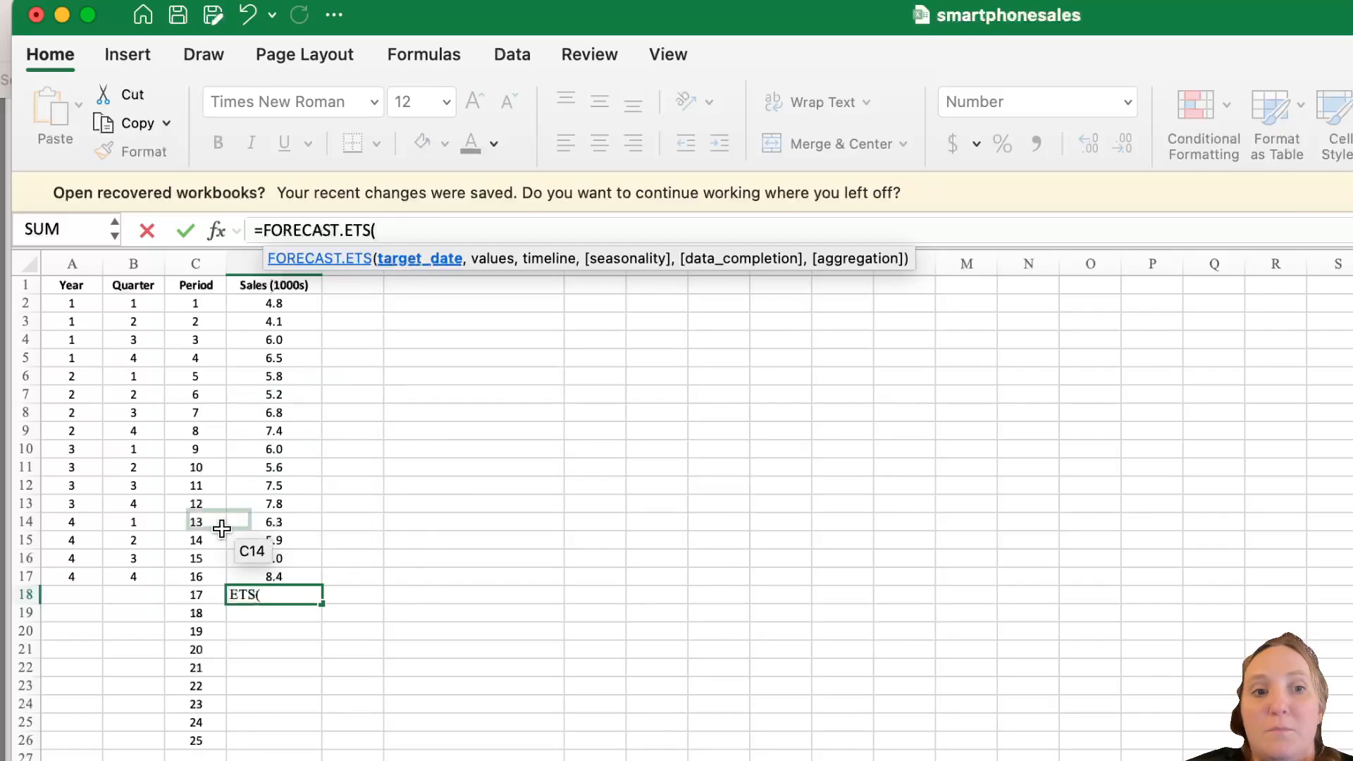
left_click(204, 594)
type(",")
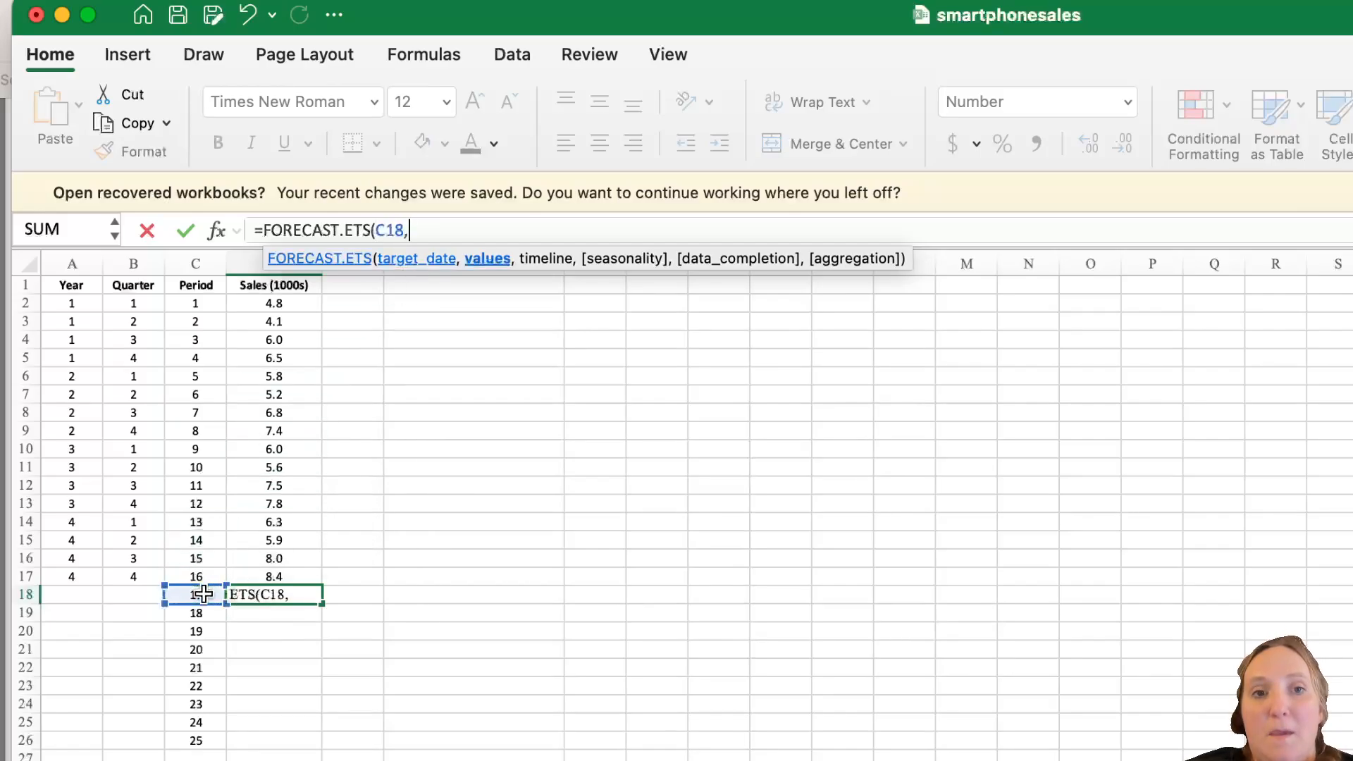
Step: Try D2:D17 as the values and C2:C17 as the timeline in the D18 formula, and discard the unfinished formula
left_click_drag(274, 303, 267, 569)
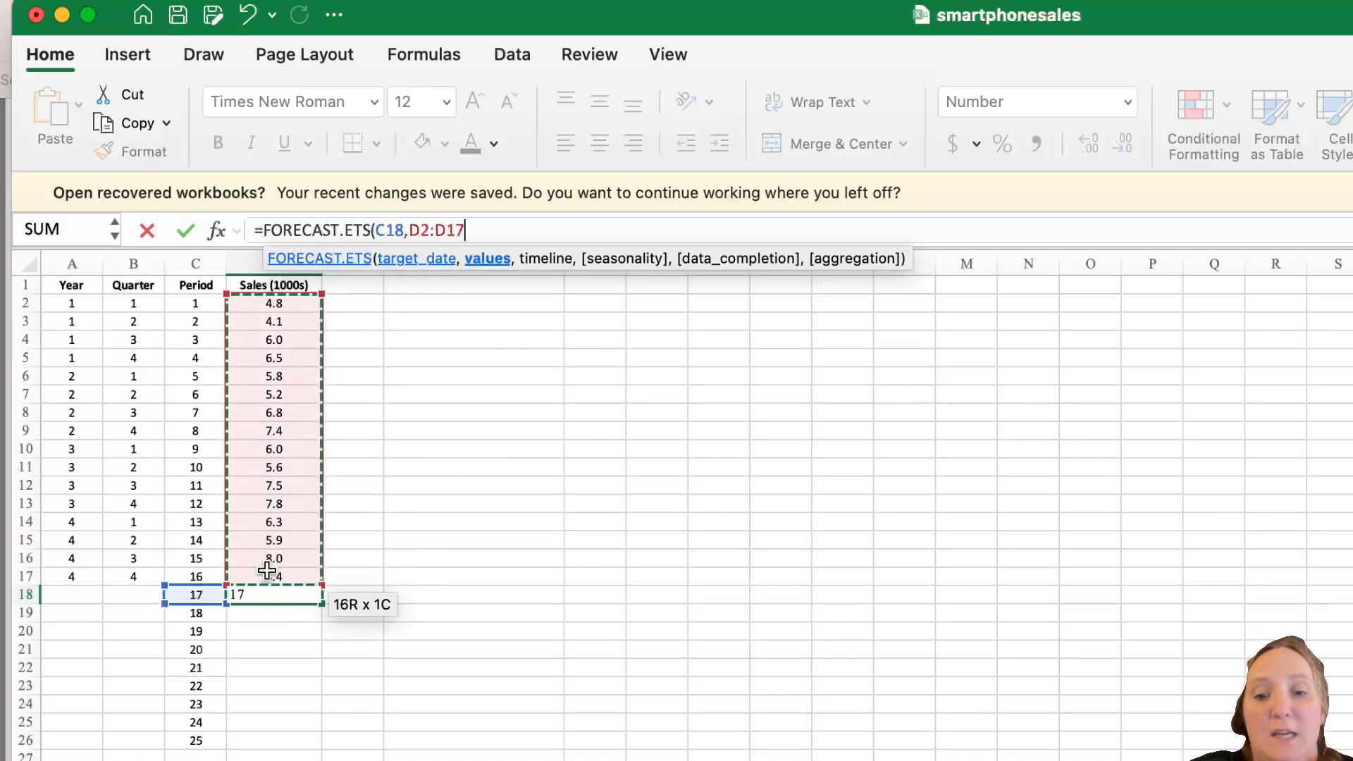
type(")")
key("BackSpace")
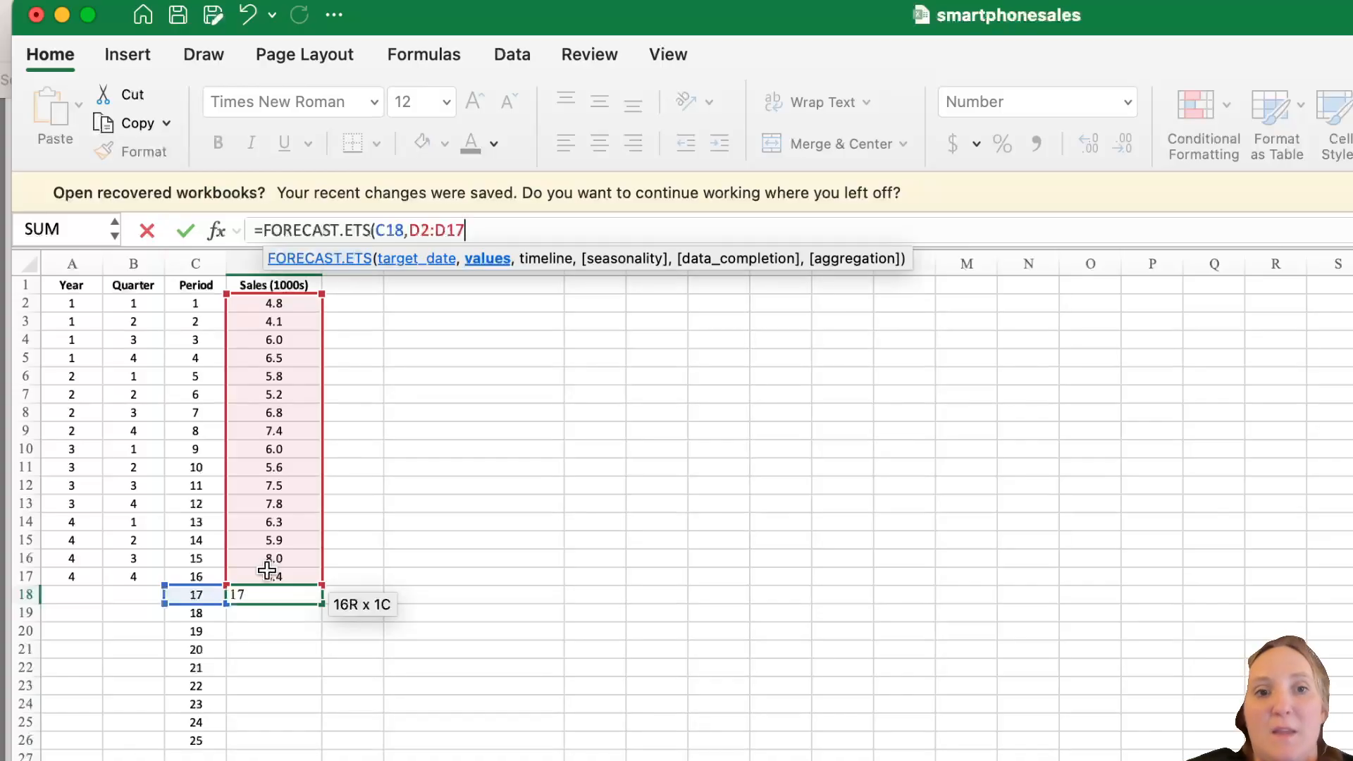
type(",")
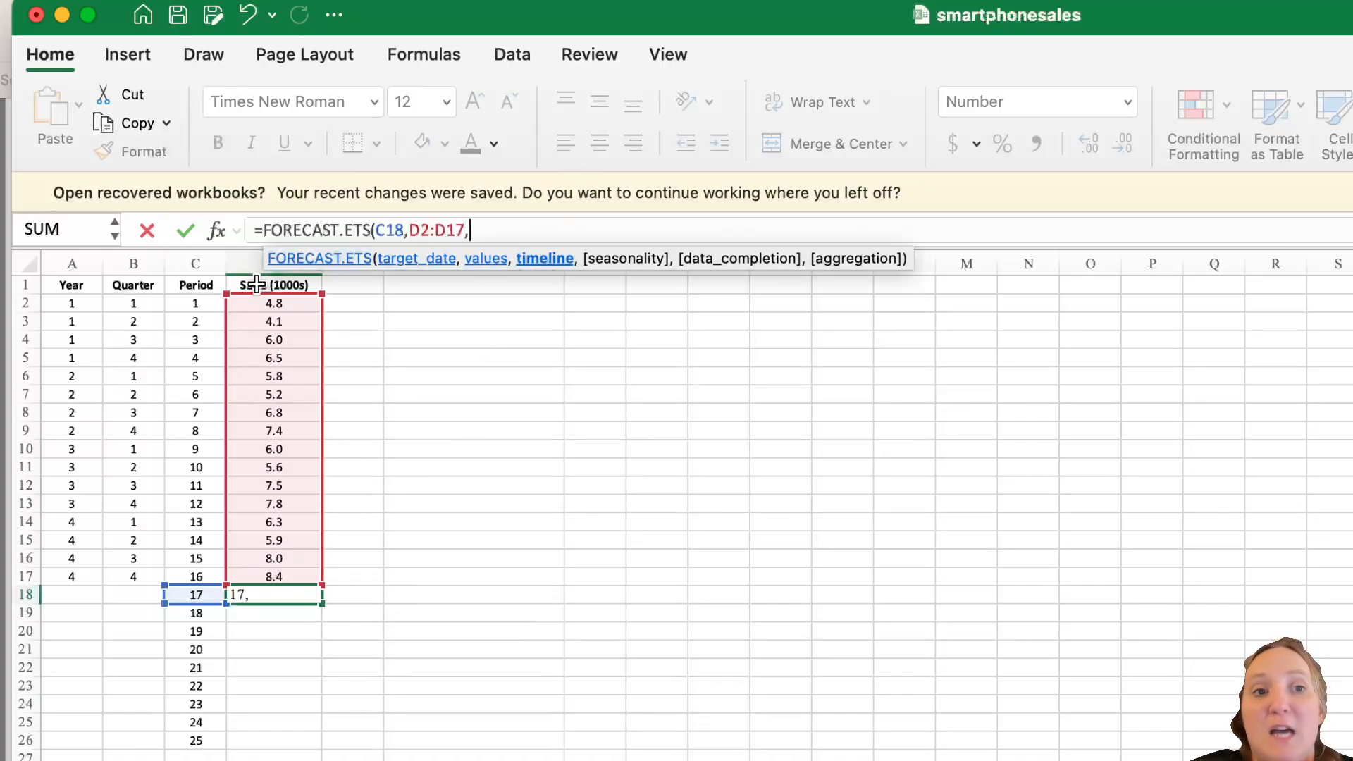
left_click_drag(197, 305, 195, 576)
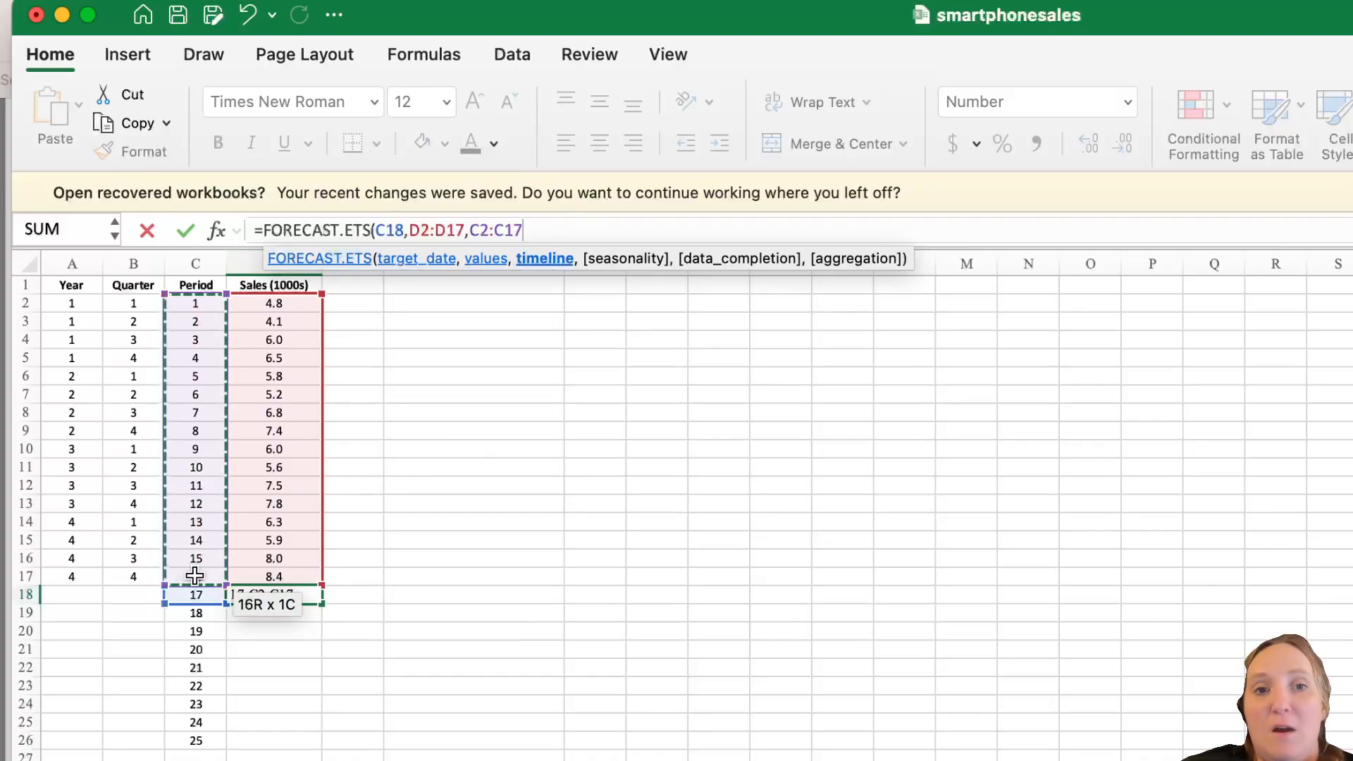
type(",")
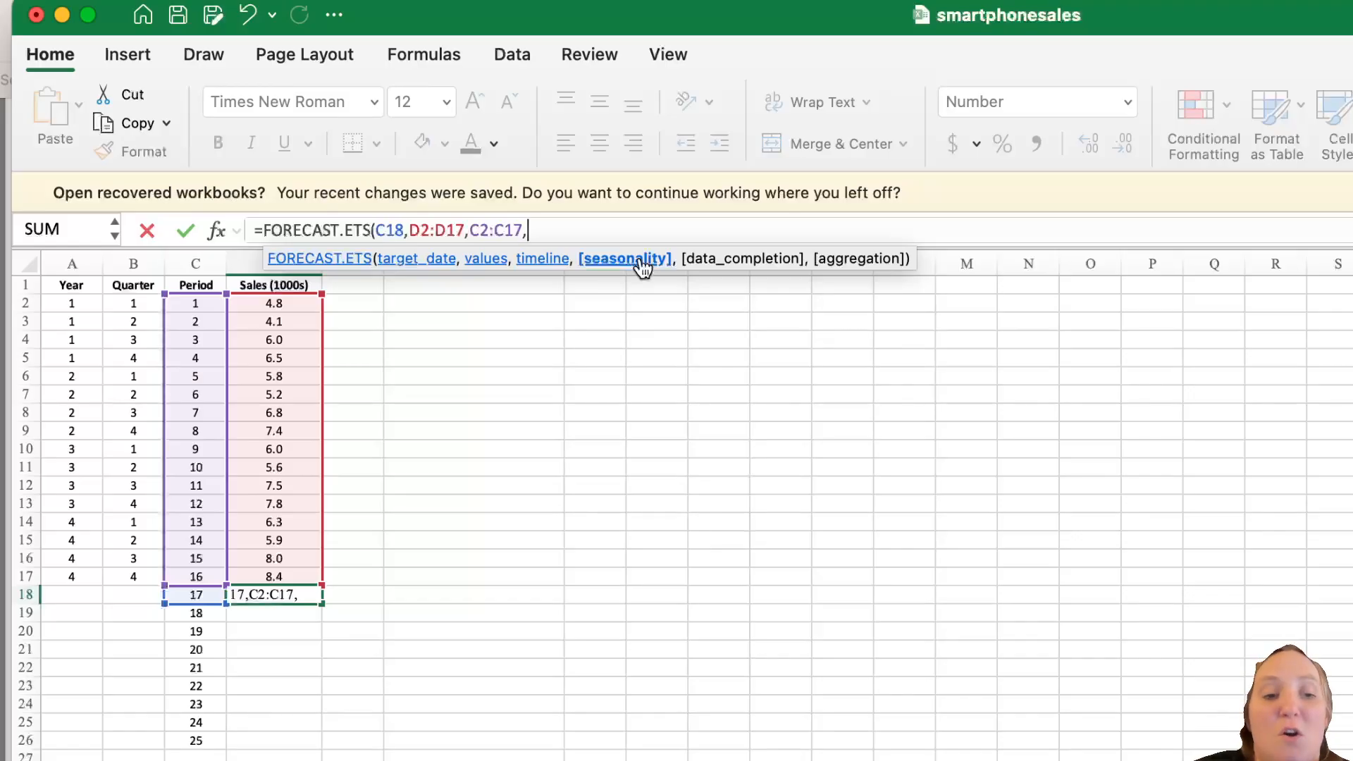
left_click_drag(553, 231, 154, 234)
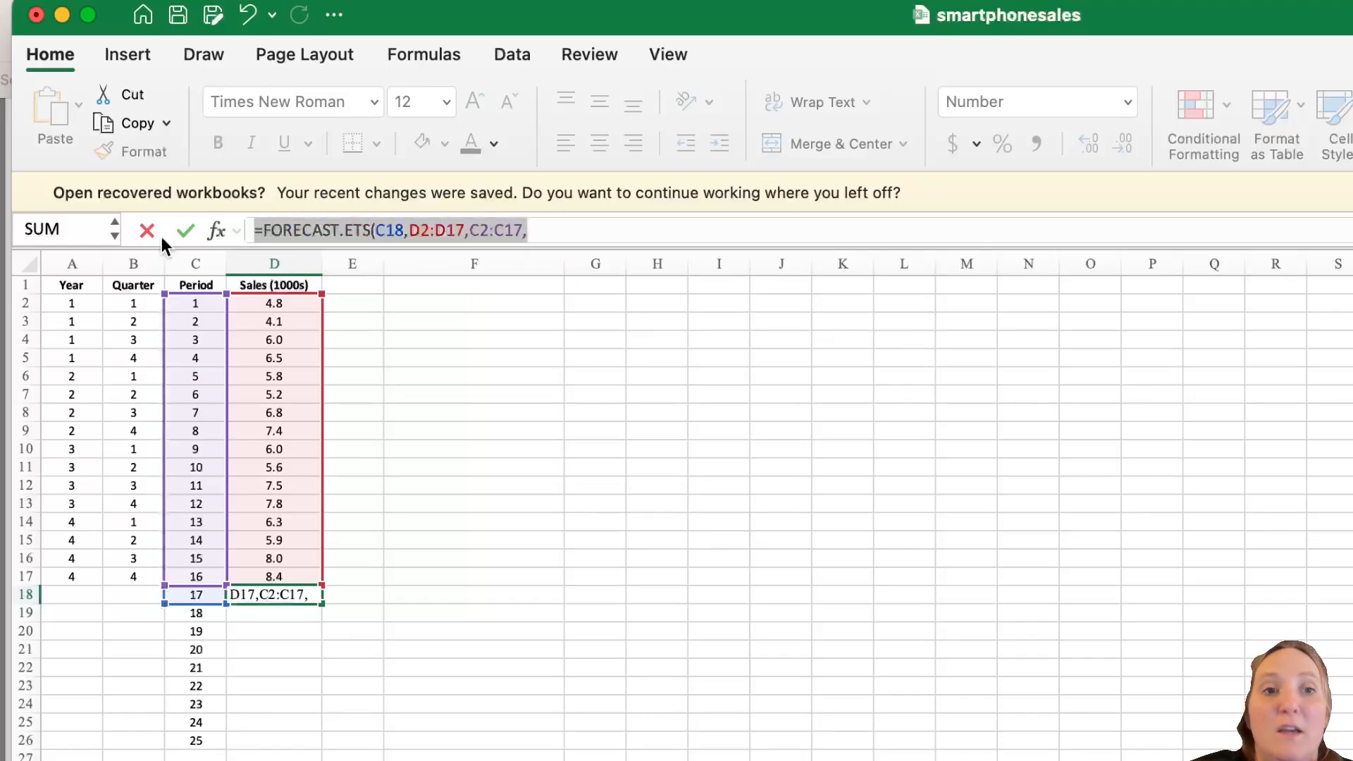
left_click(150, 232)
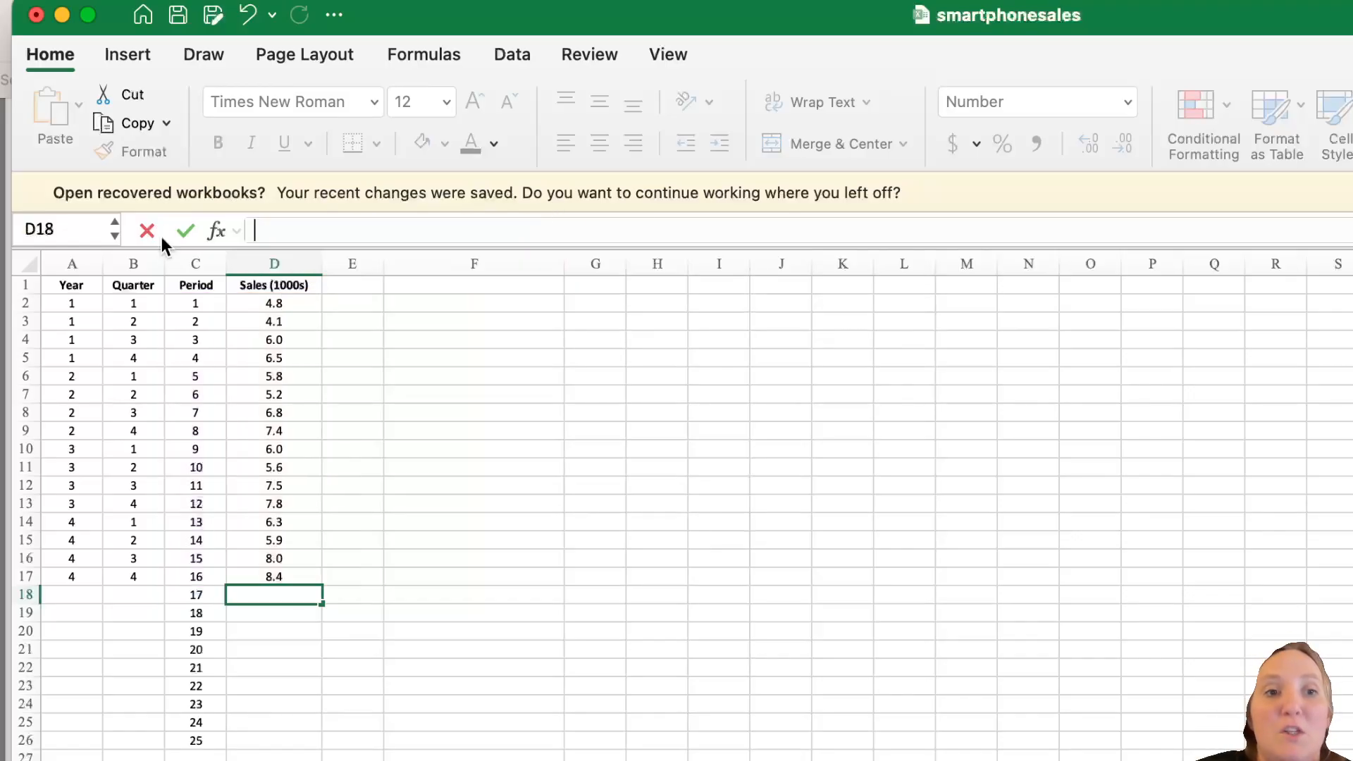
Step: Plot the Quarter and Sales (1000s) columns as a 2-D line chart and delete the Quarter line from it
left_click(276, 262)
left_click(134, 263, "super")
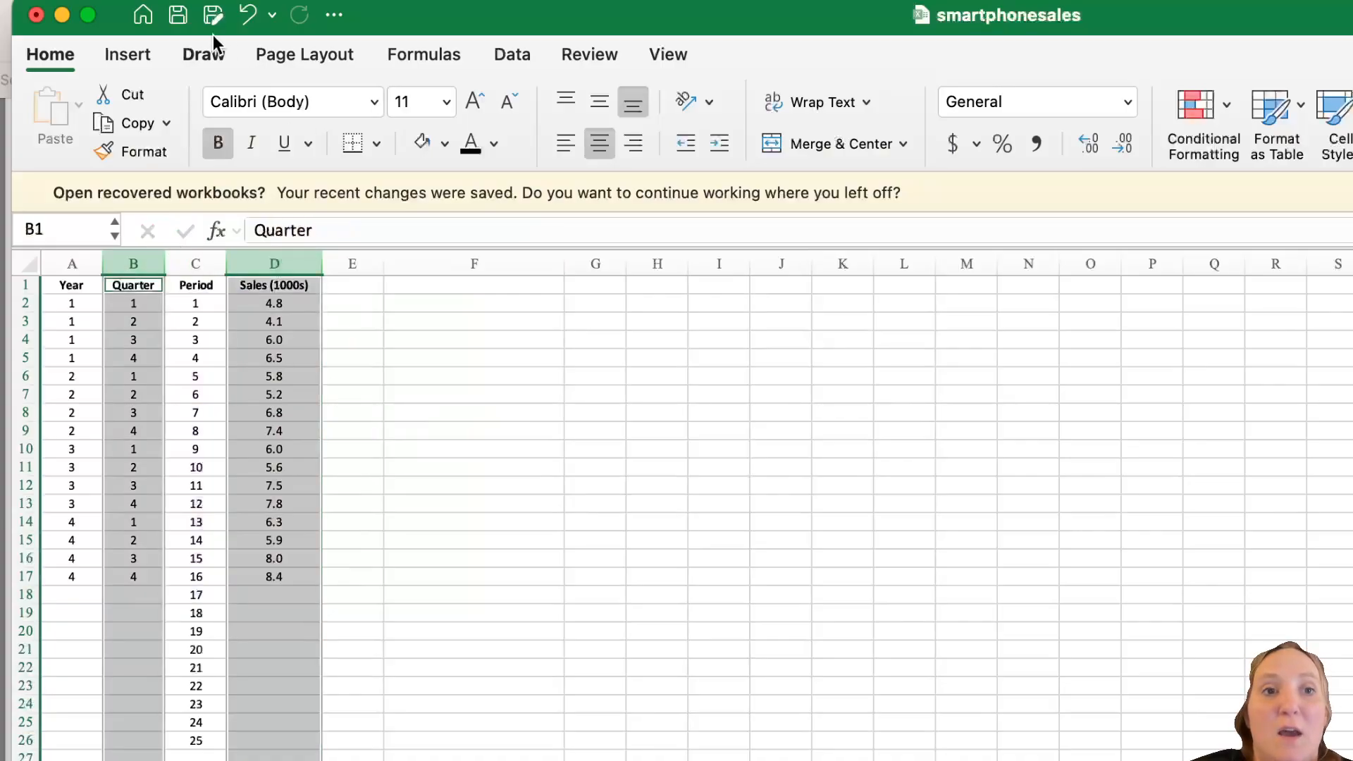
left_click(123, 55)
left_click(824, 117)
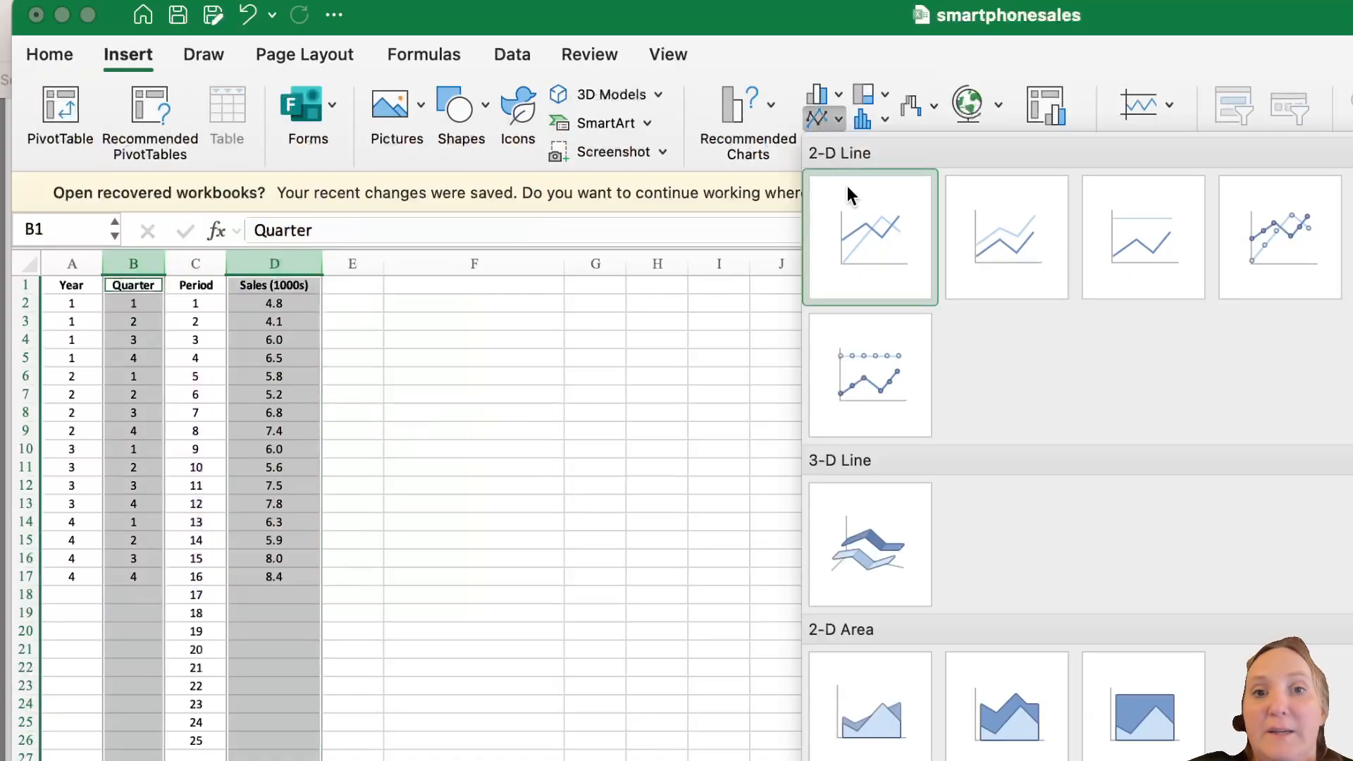
left_click(853, 201)
left_click_drag(990, 472, 659, 281)
left_click(487, 425)
key("Delete")
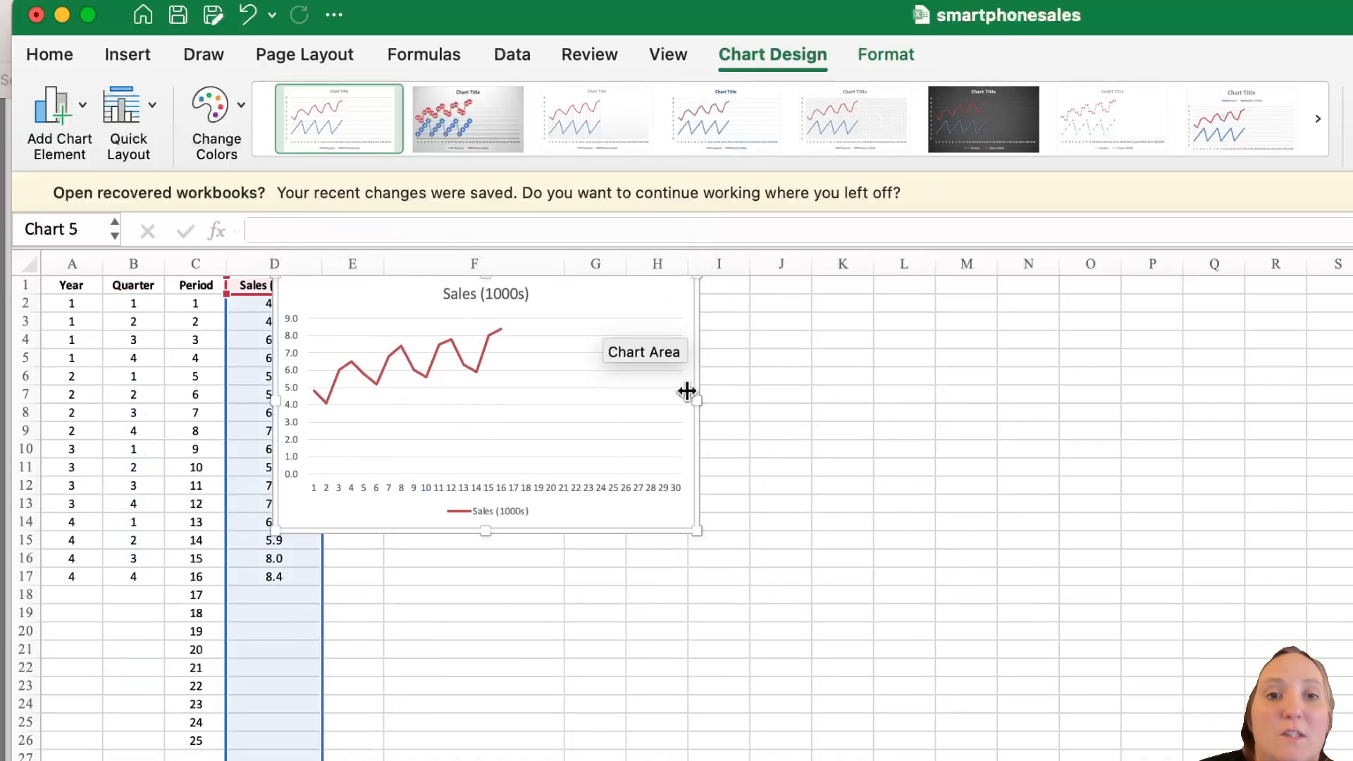
Step: Examine the sales line in the chart for a repeating quarterly pattern, and undo the chart's insertion
scroll(459, 354, "up", 6)
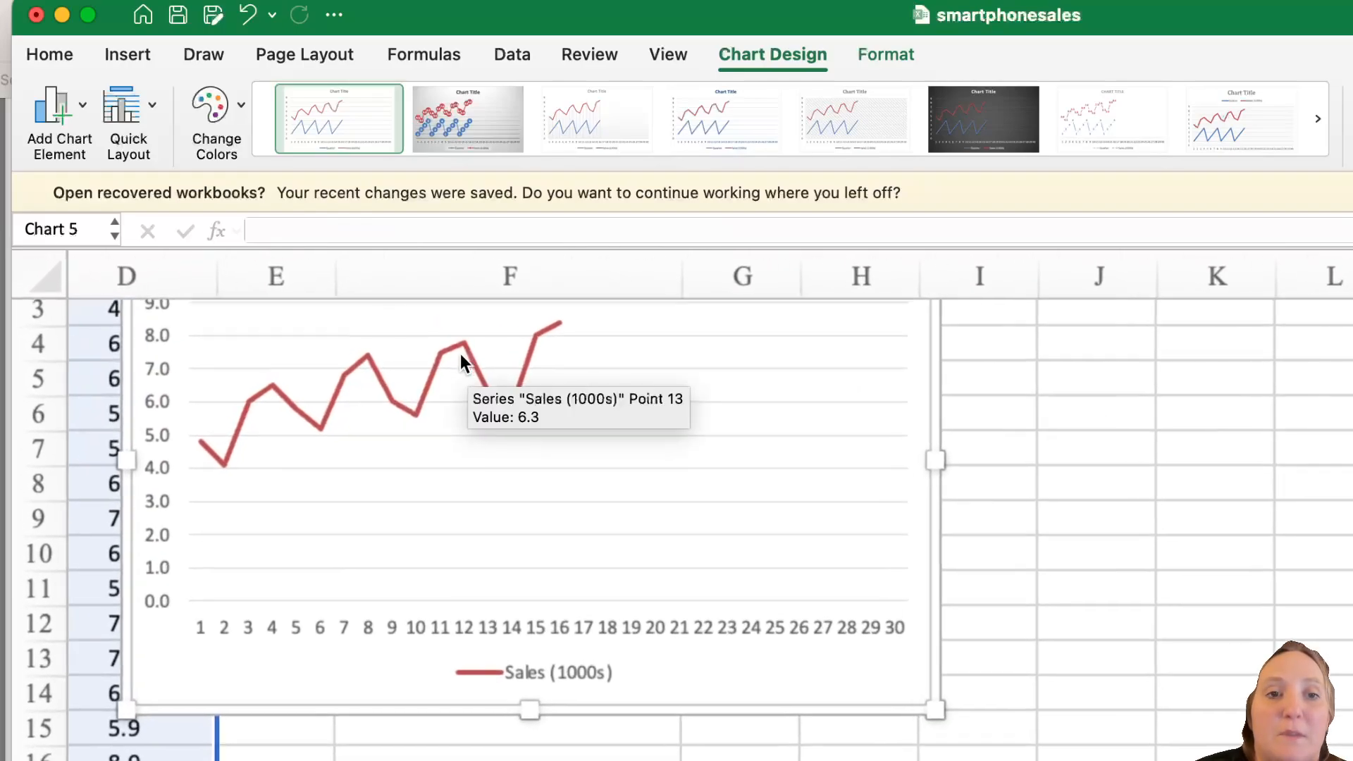
scroll(300, 458, "up", 2)
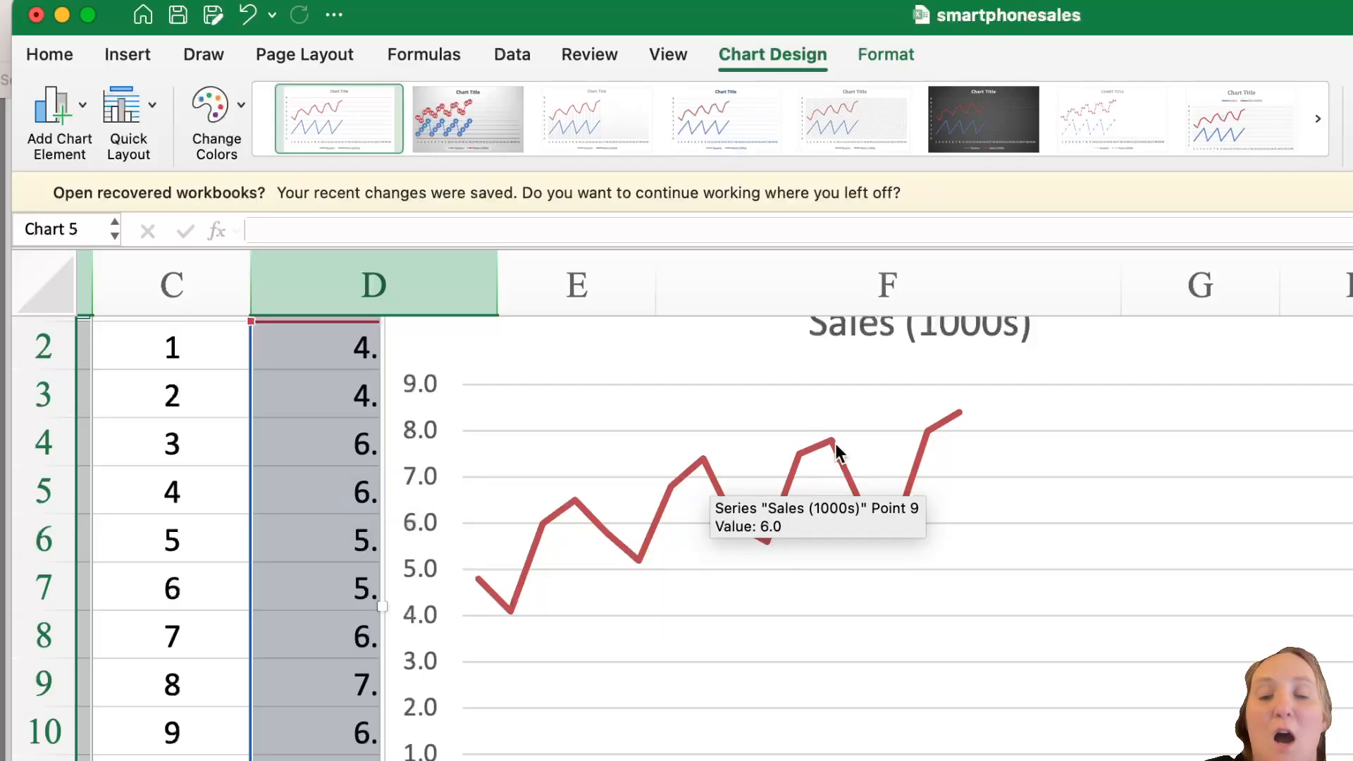
mouse_move(911, 457)
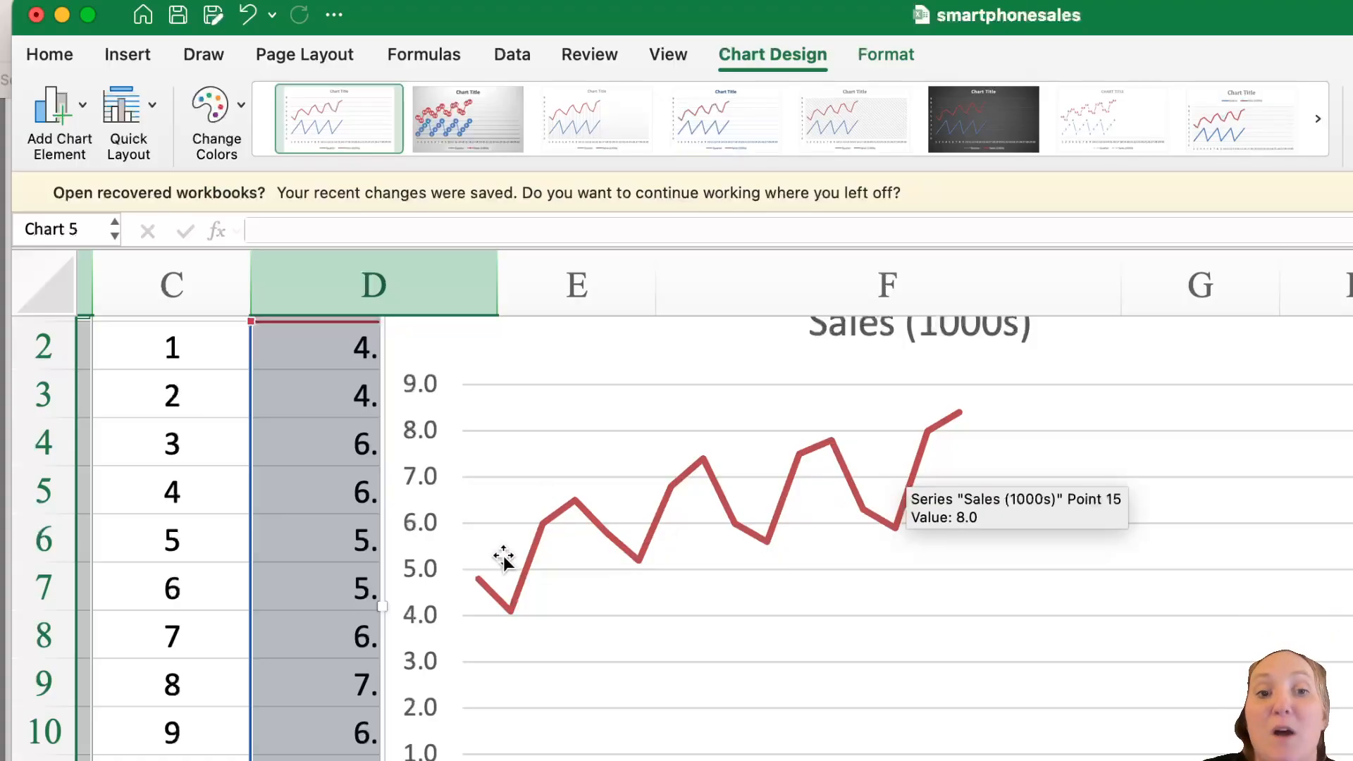
mouse_move(532, 578)
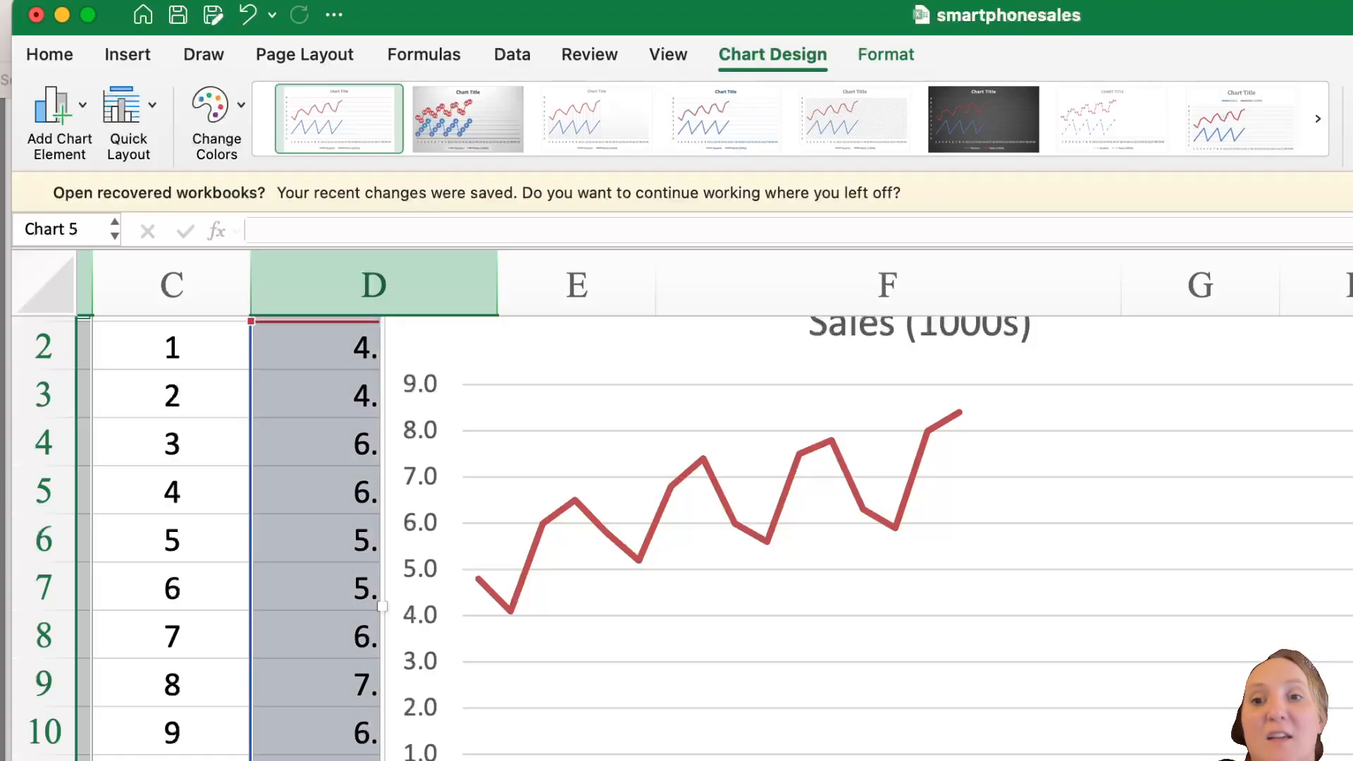
key("super+z")
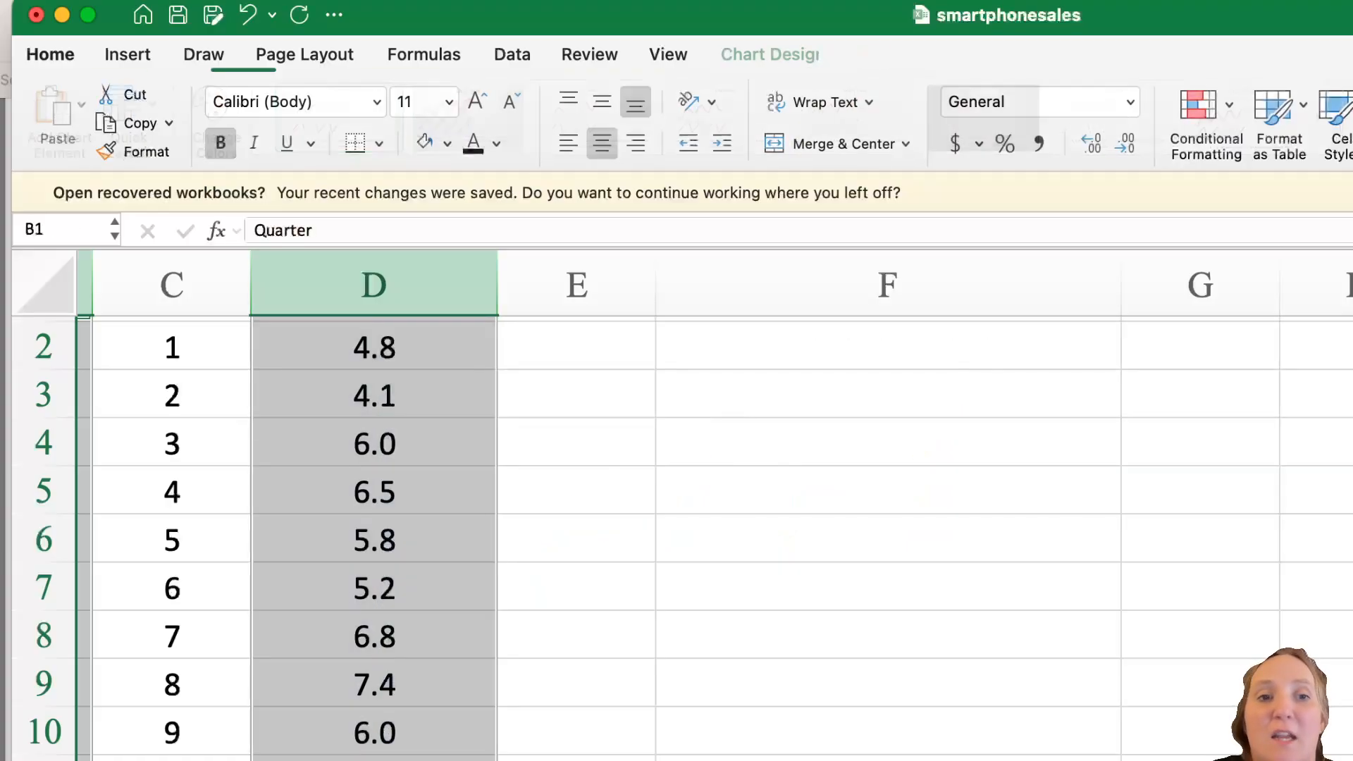
scroll(1014, 532, "down", 5)
scroll(1014, 539, "down", 4)
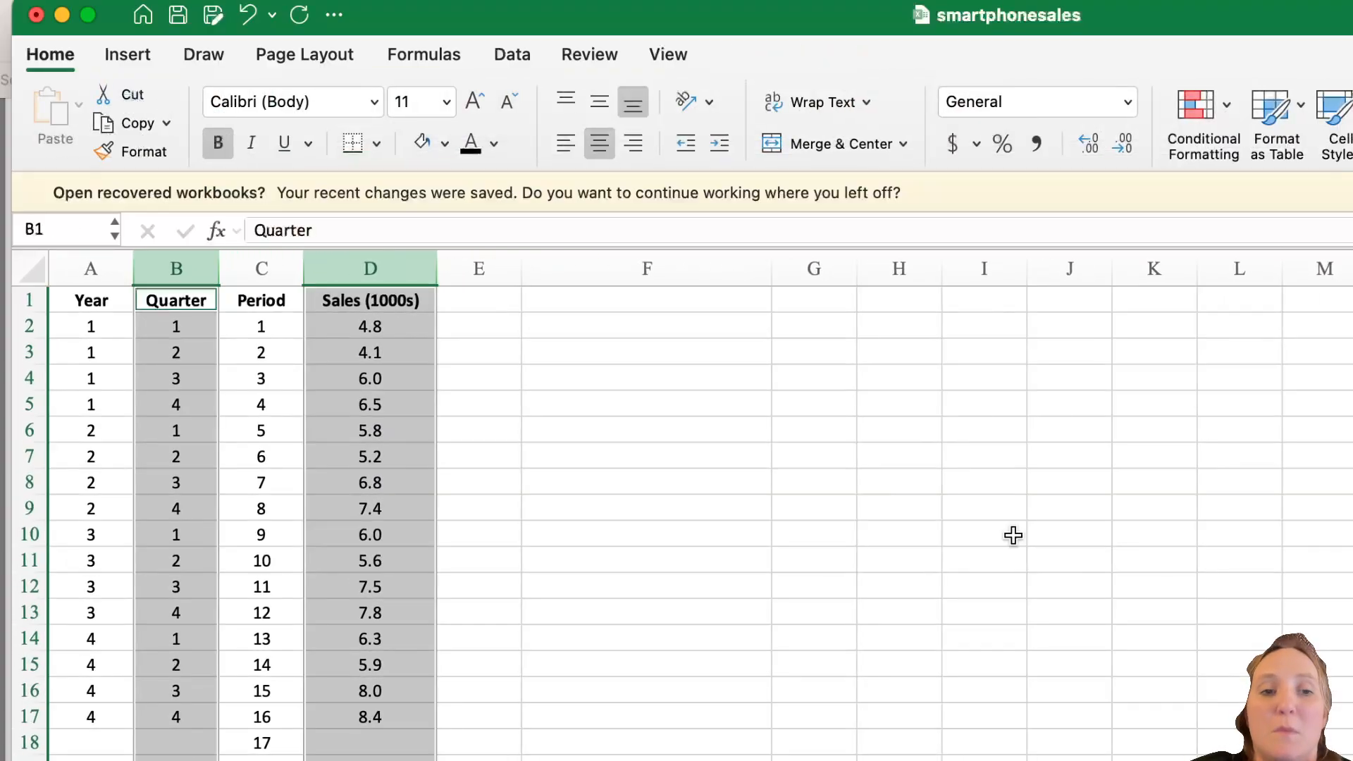
Step: Select cell D18, the sales cell for period 17
left_click(326, 669)
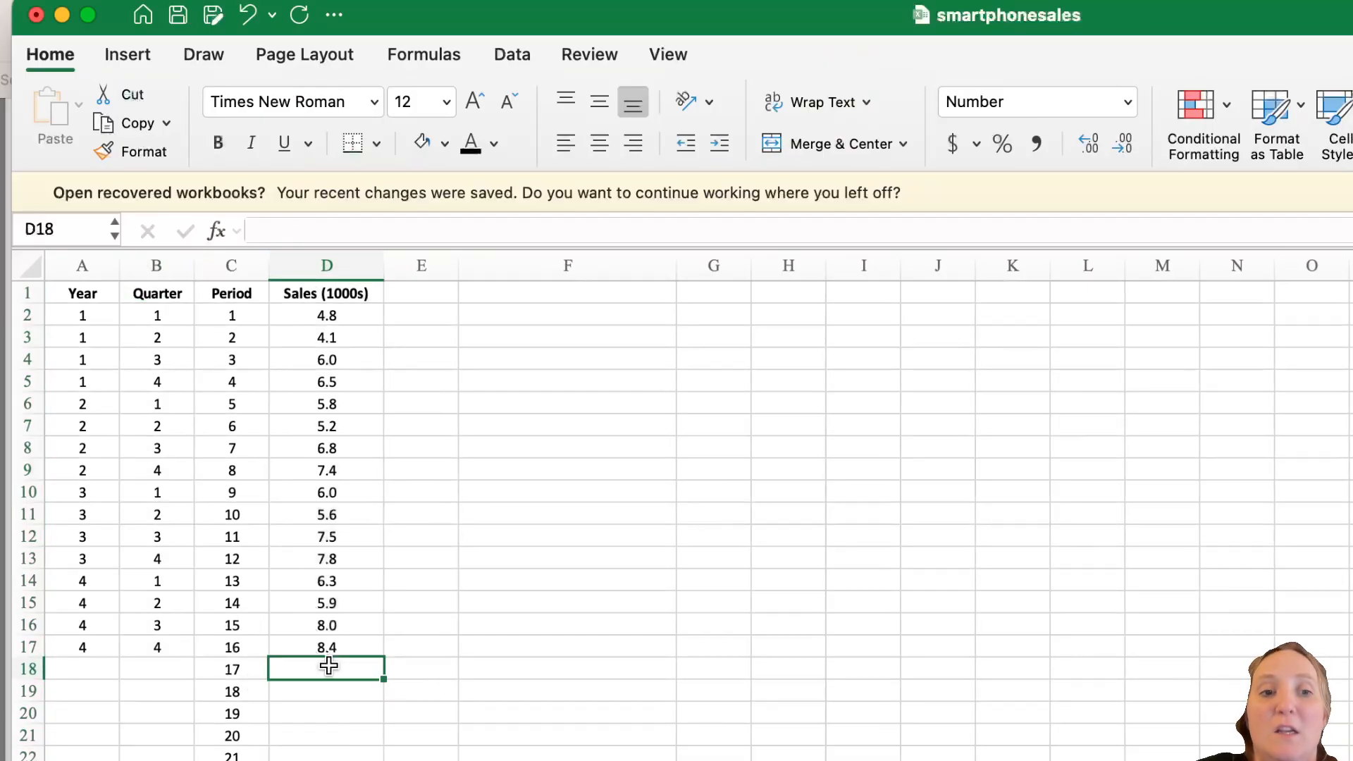
scroll(318, 609, "down", 2)
scroll(318, 610, "up", 1)
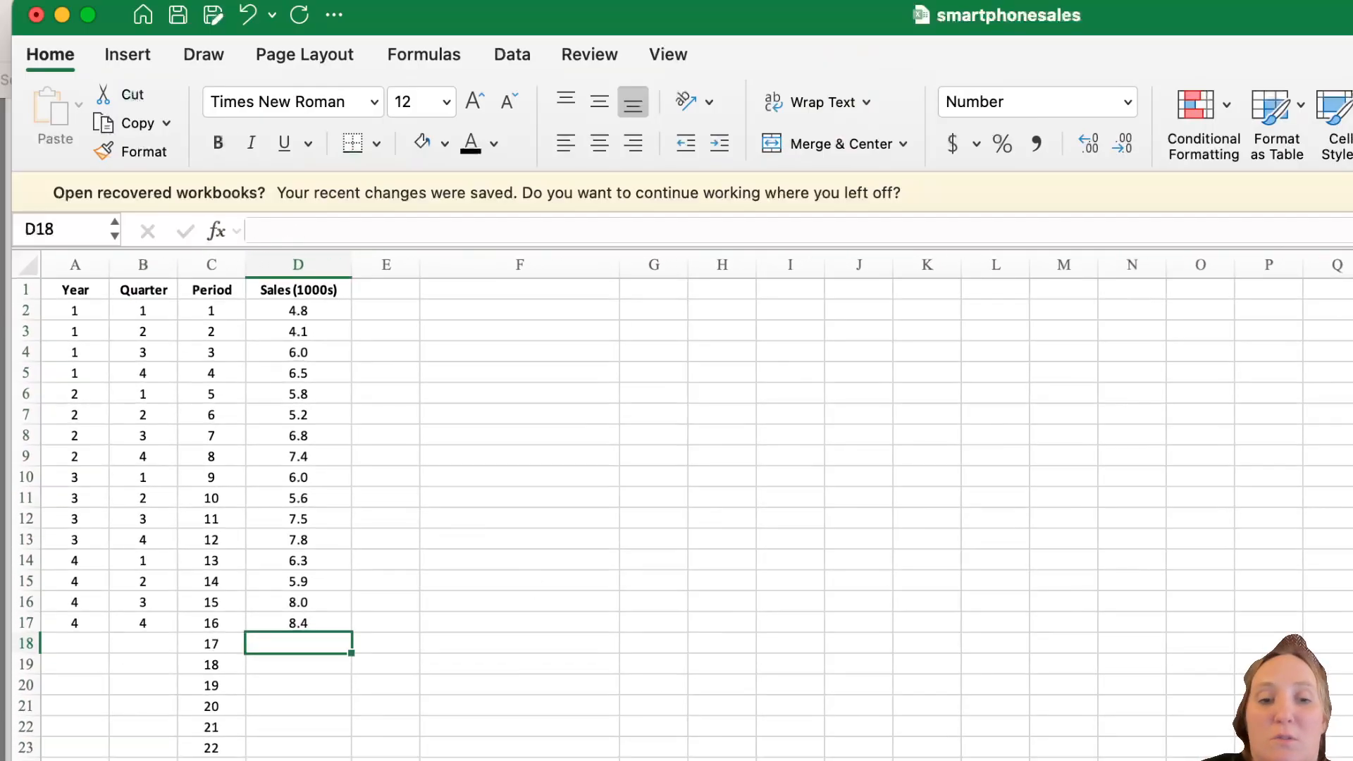
key("super+Tab")
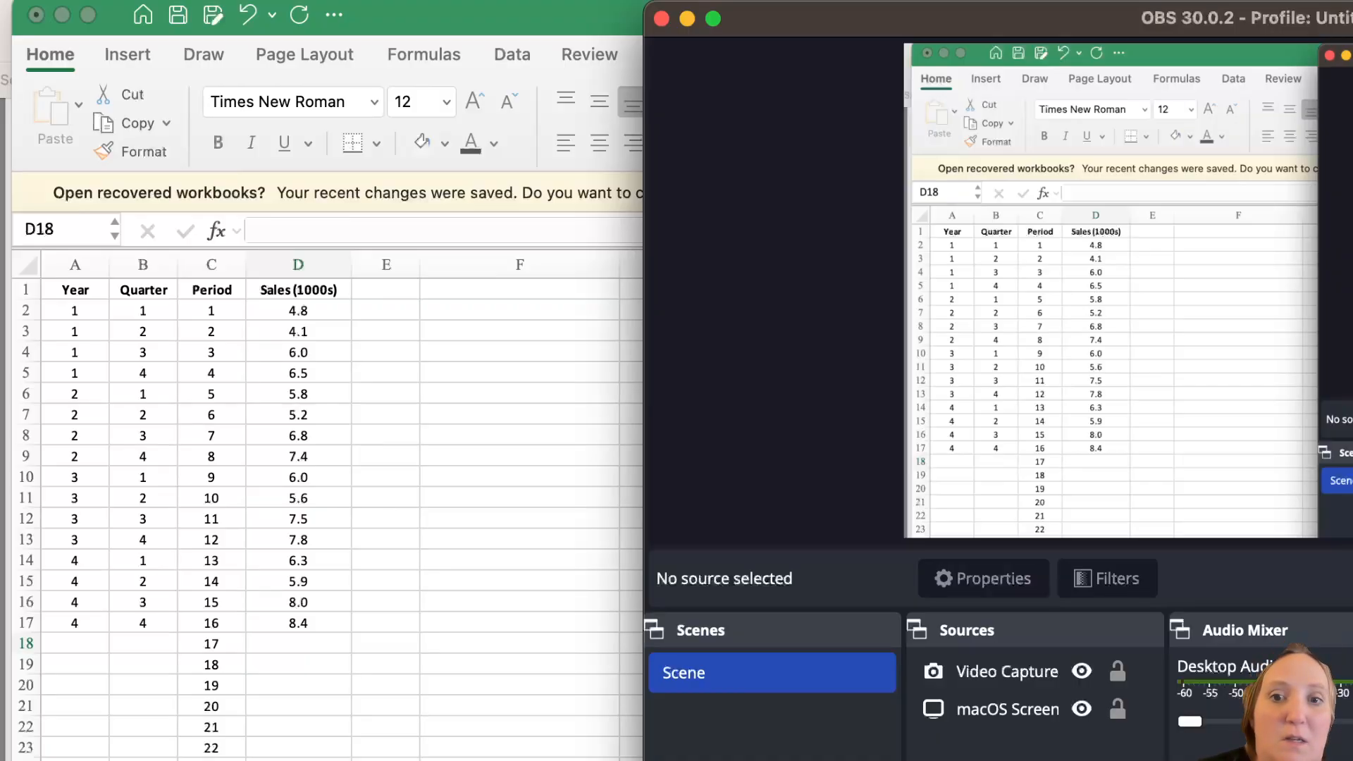
key("super+Tab")
scroll(682, 506, "down", 2)
scroll(682, 506, "up", 1)
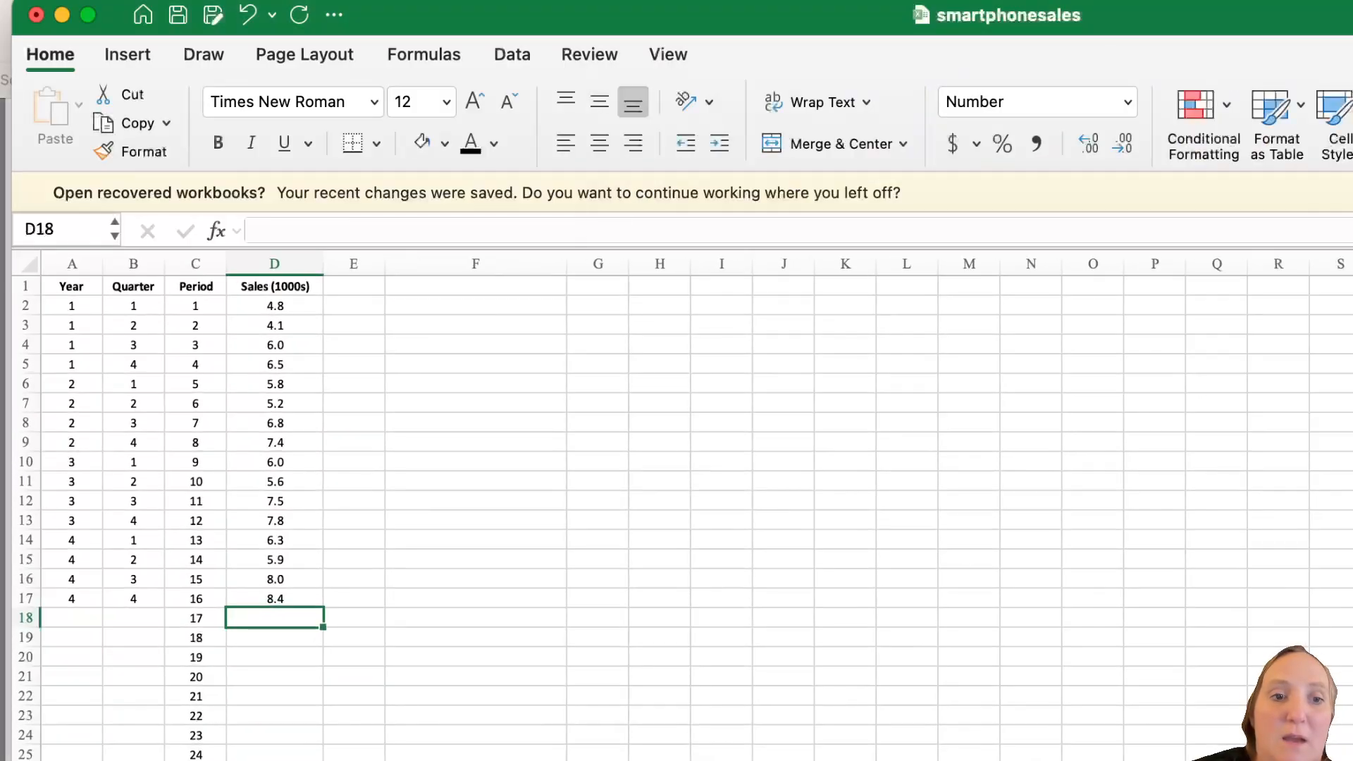
key("super+Tab")
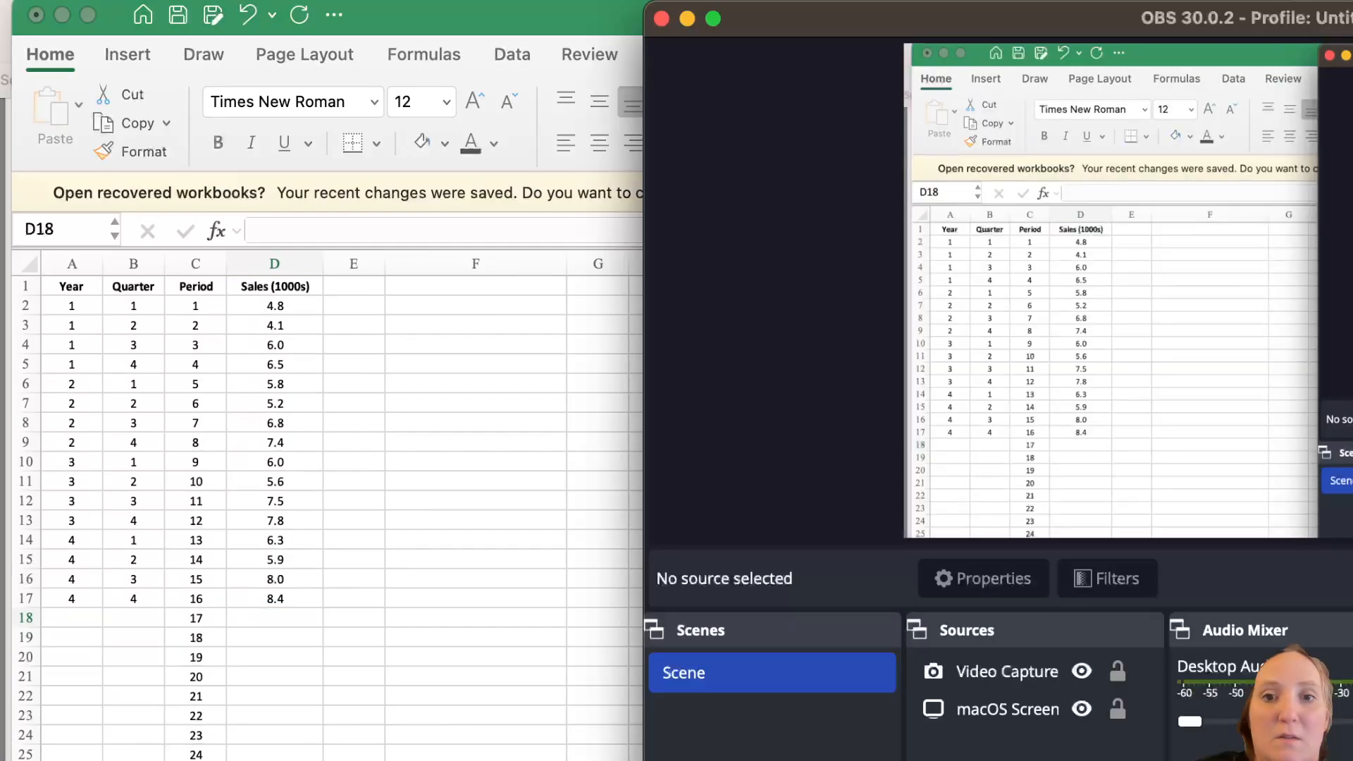
key("super+Tab")
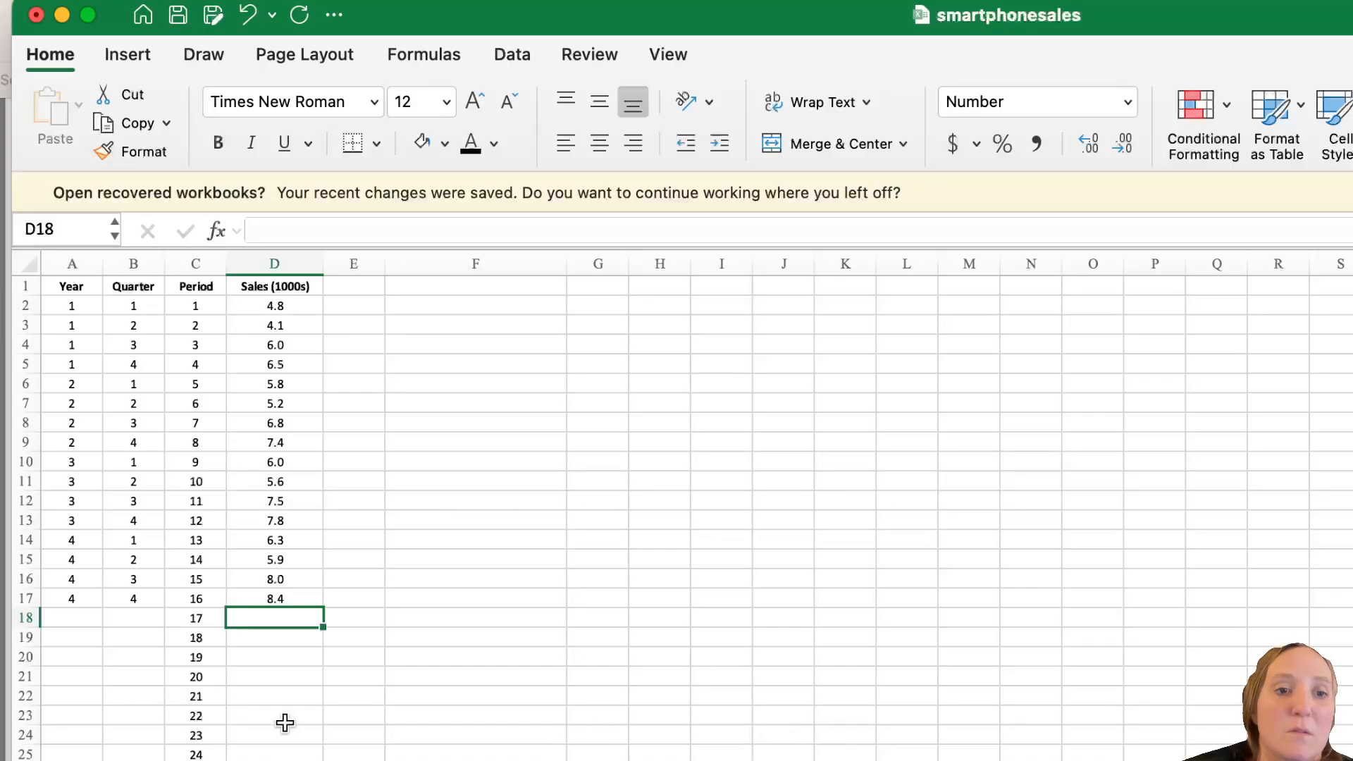
Step: Enter the formula =FORECAST.ETS(C18,D2:D17,C2:C17,1) in D18 to forecast sales for period 17
left_click(363, 224)
type("=for")
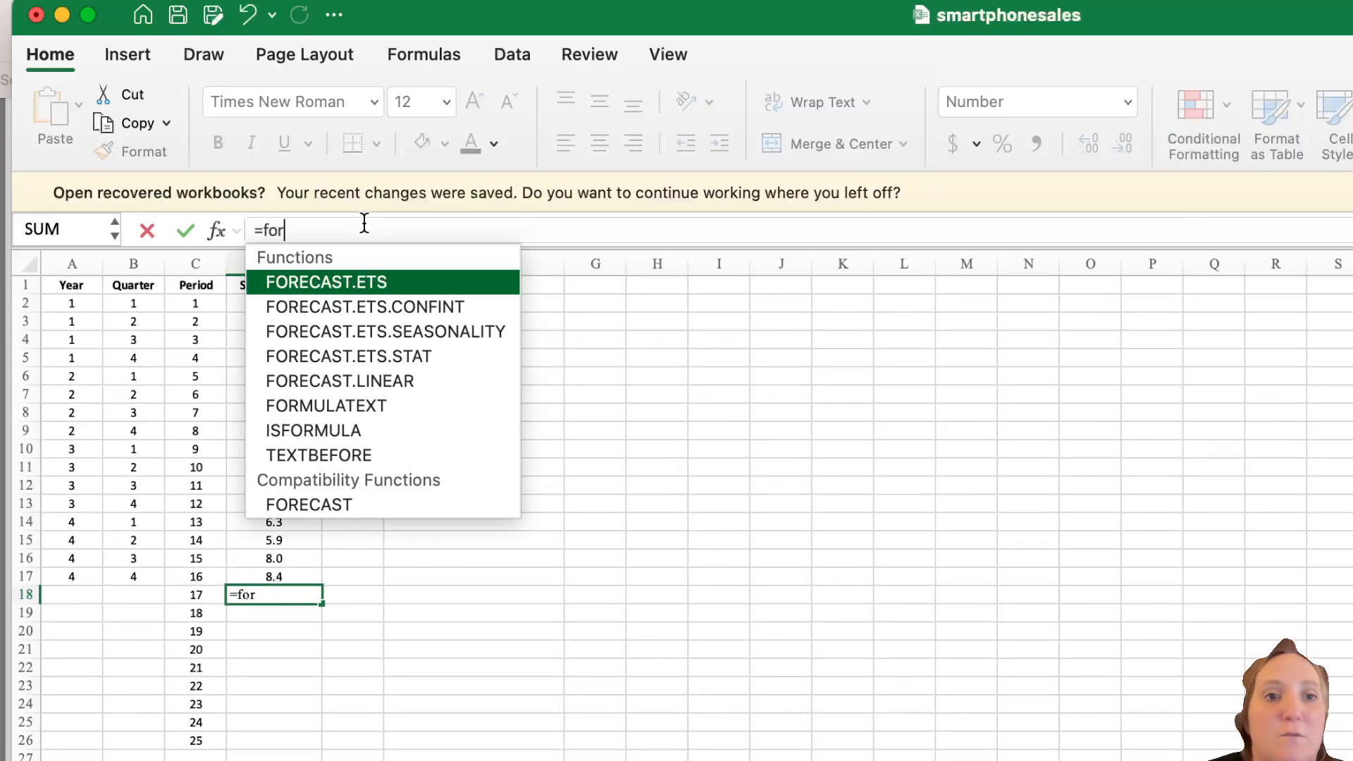
double_click(353, 285)
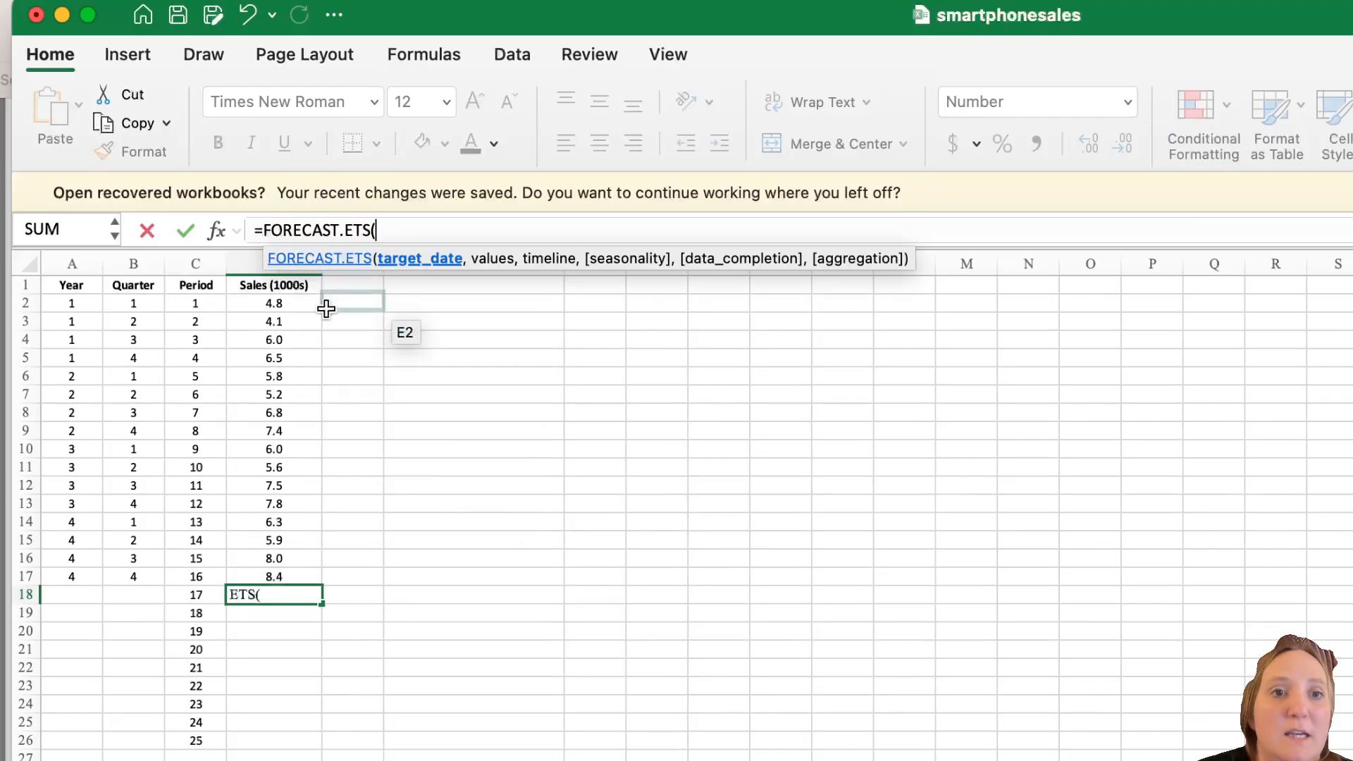
left_click(194, 595)
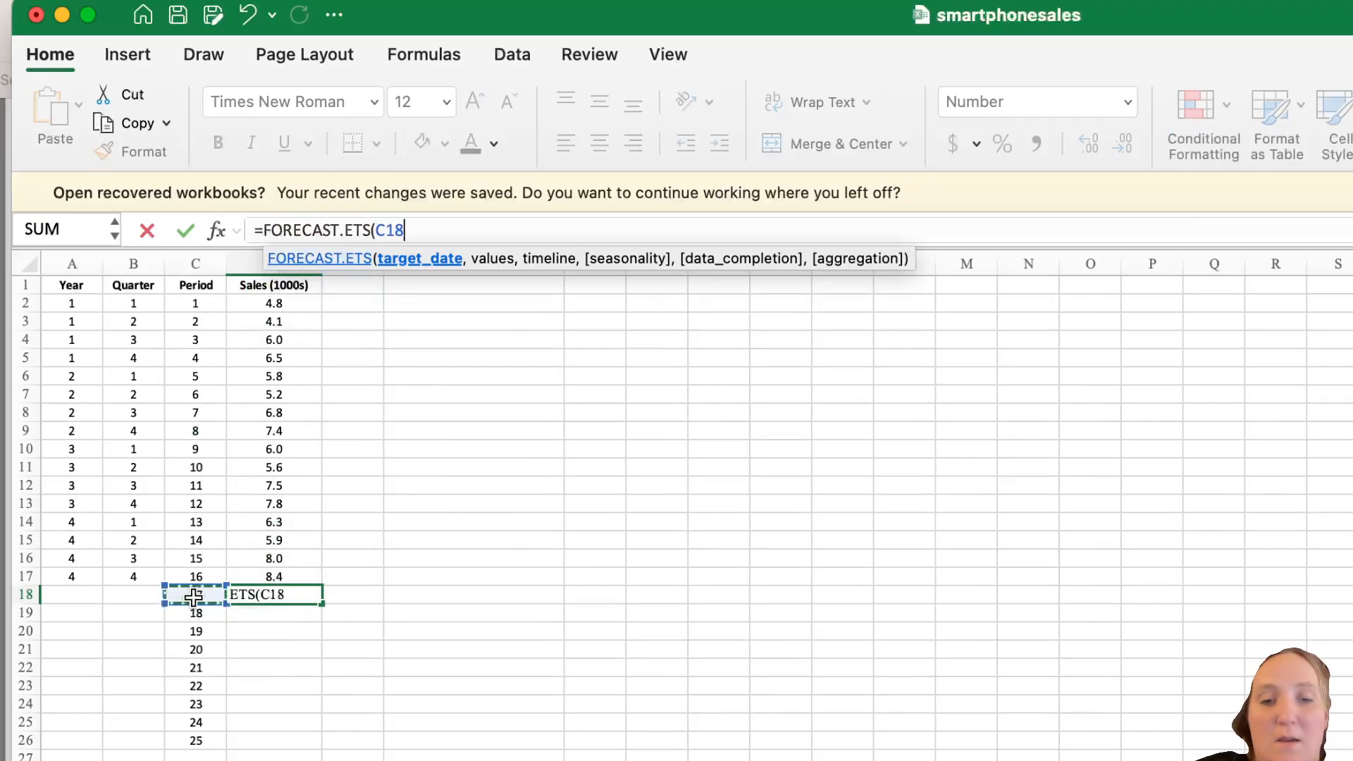
type(",")
left_click_drag(299, 305, 282, 572)
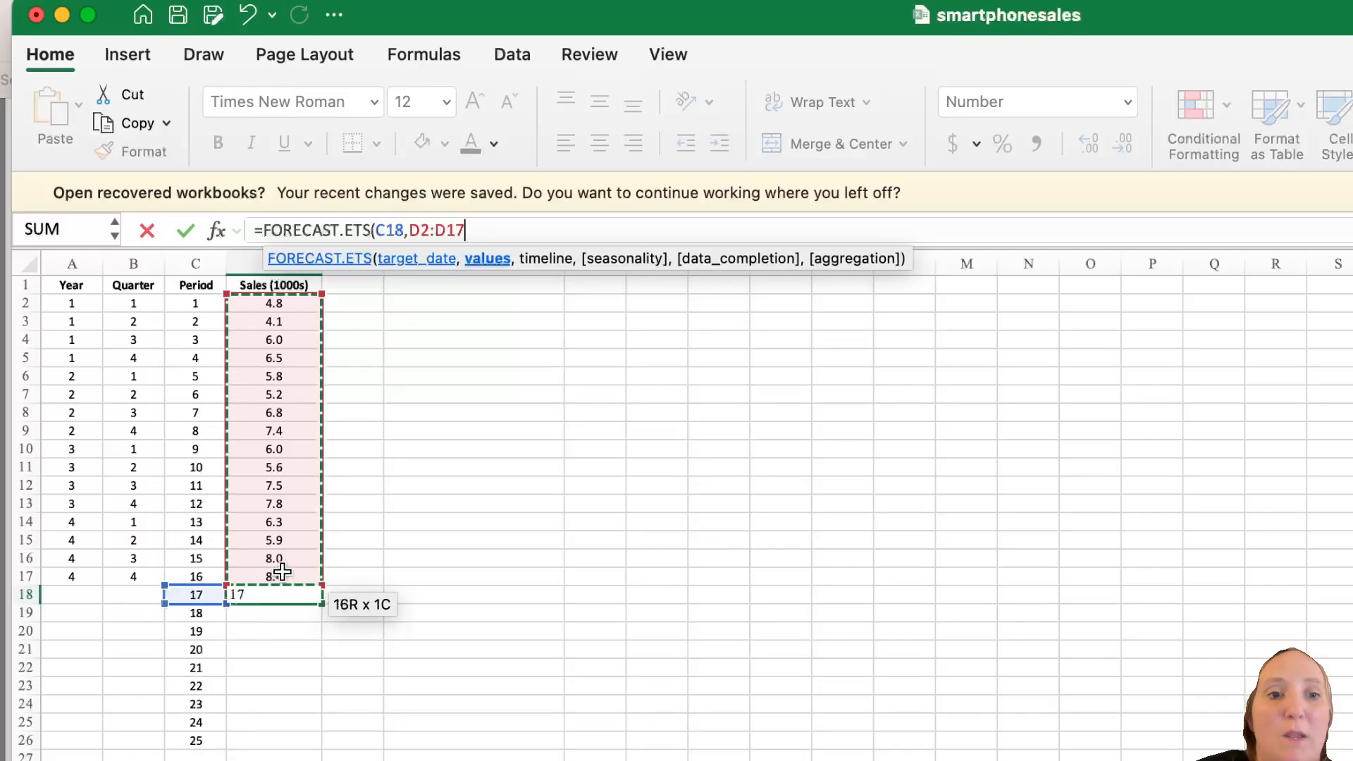
type(",")
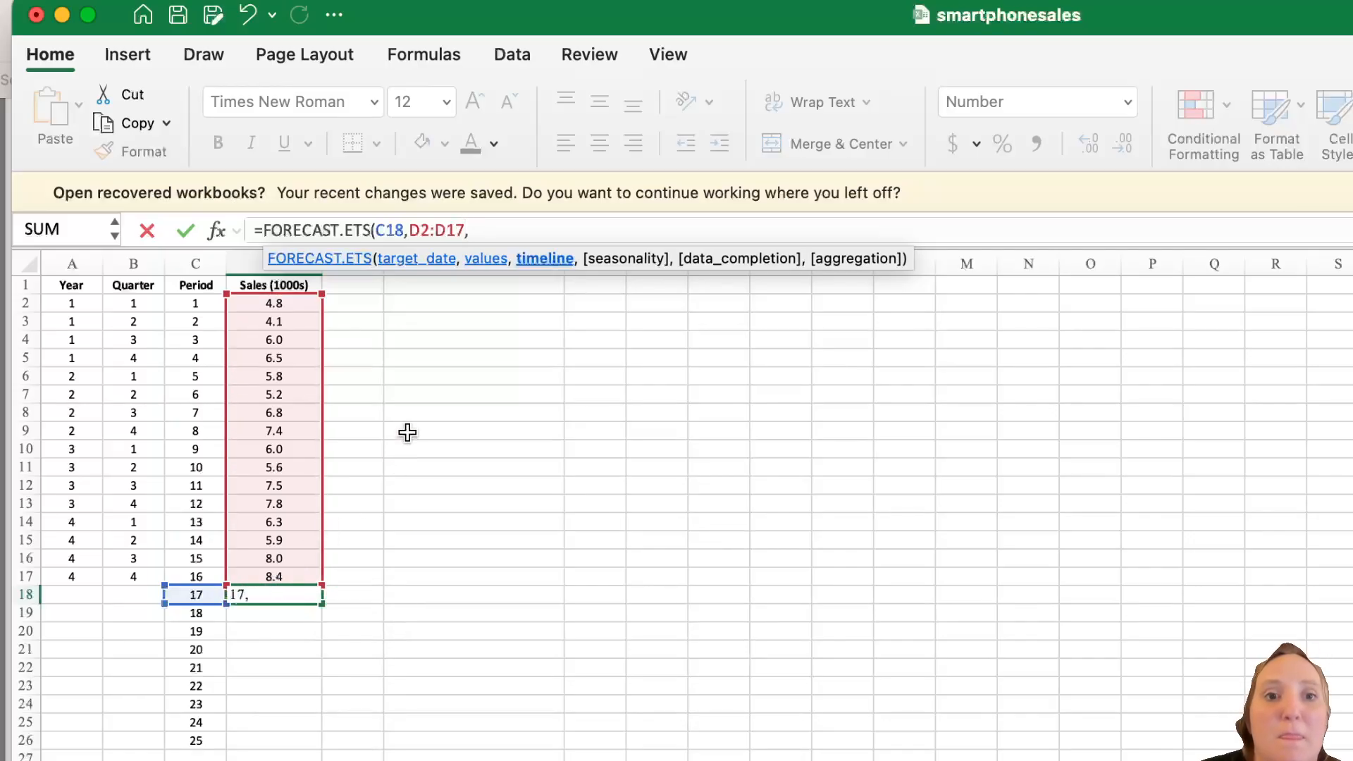
left_click_drag(201, 301, 203, 578)
type(",")
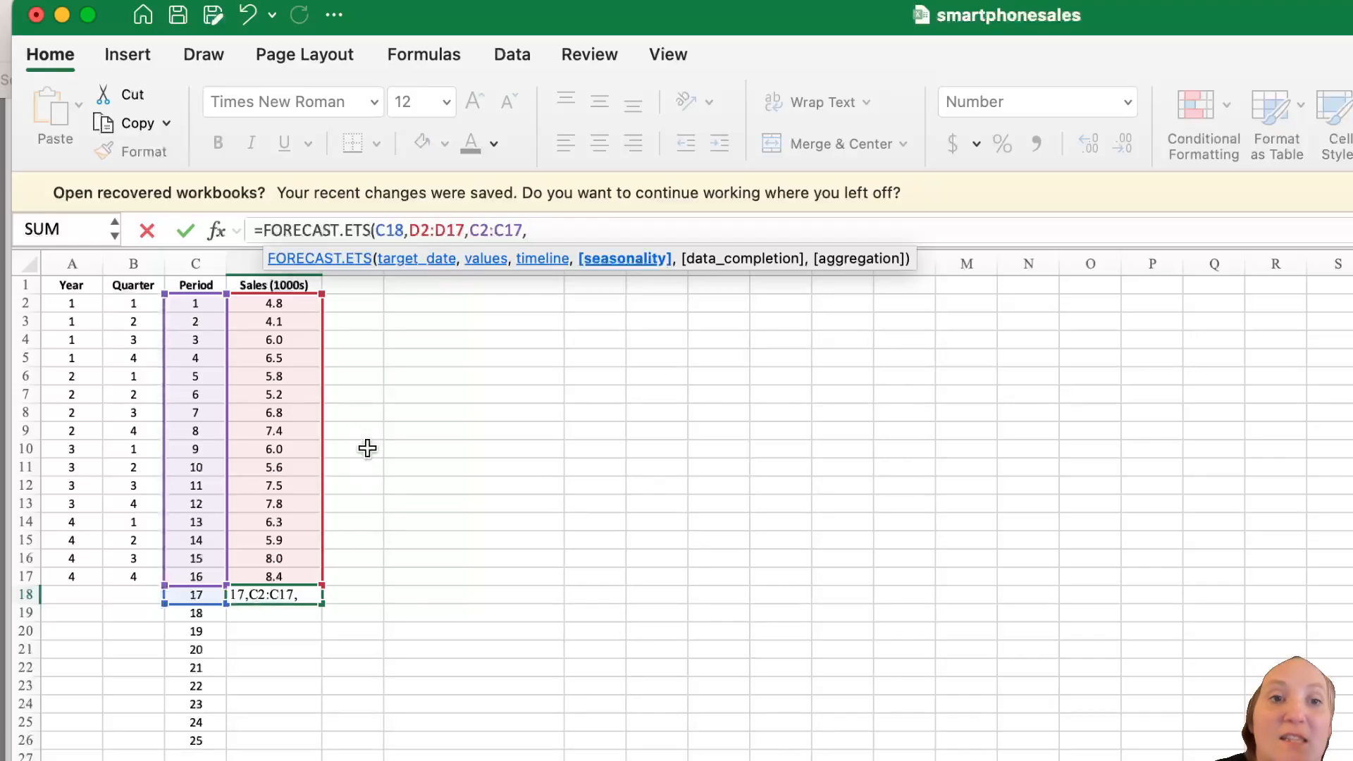
type("1)")
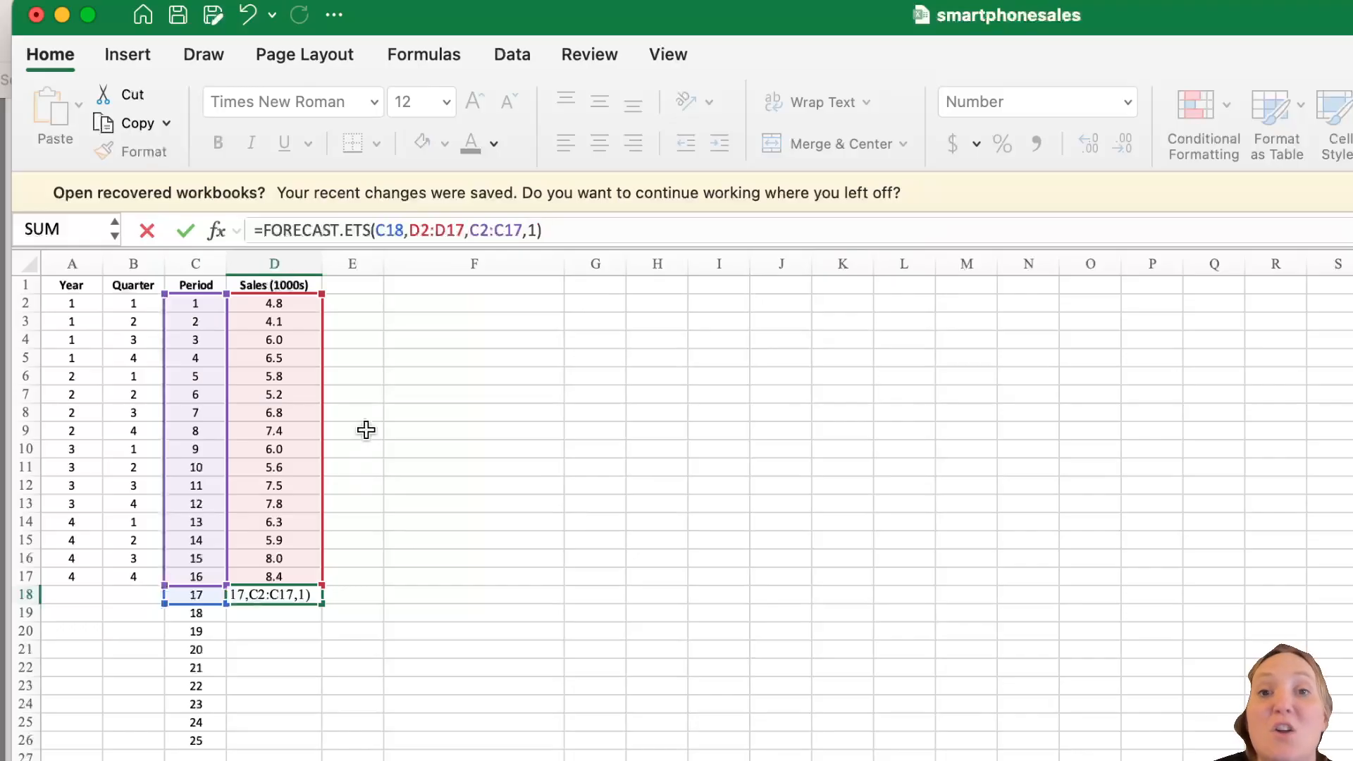
key("Return")
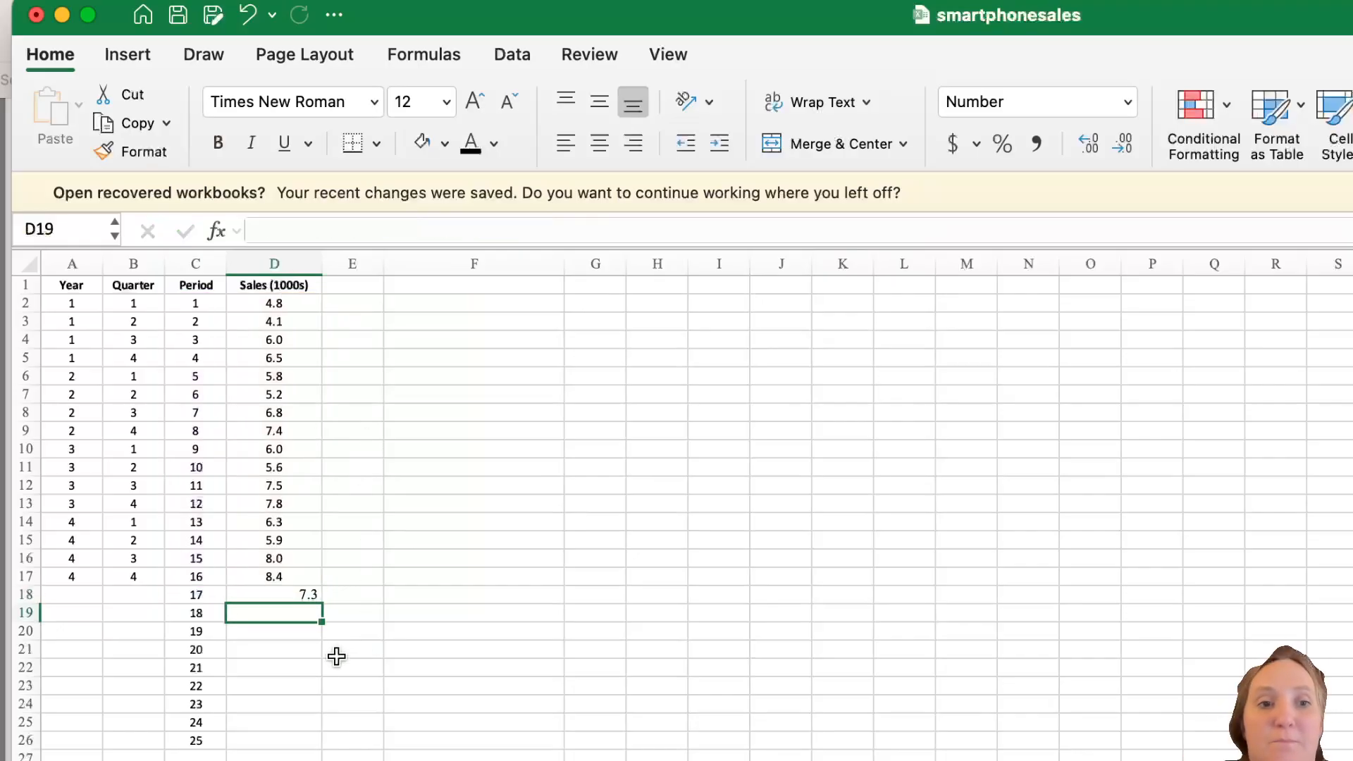
Step: Fill the forecast formula from D18 down to D26 and select the forecast cells
left_click(317, 599)
left_click_drag(320, 603, 321, 739)
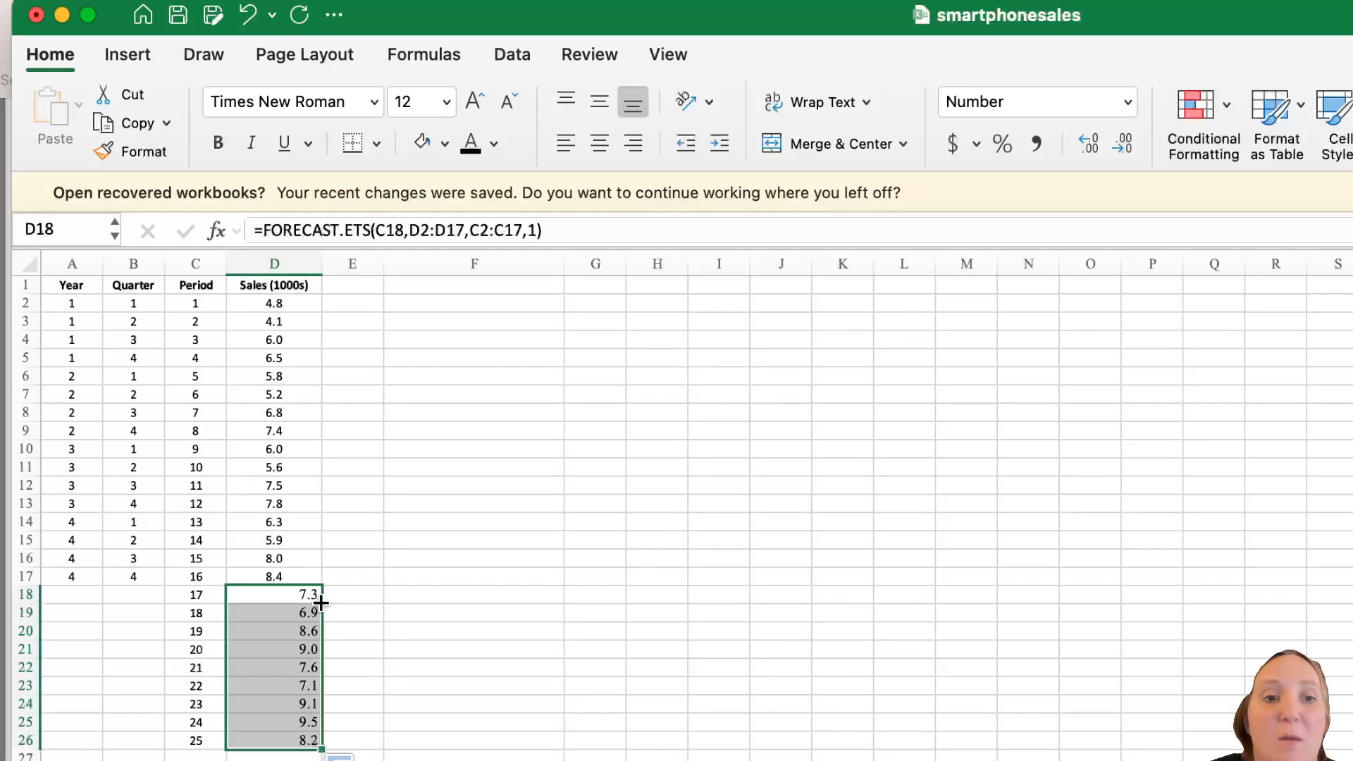
left_click_drag(292, 596, 284, 746)
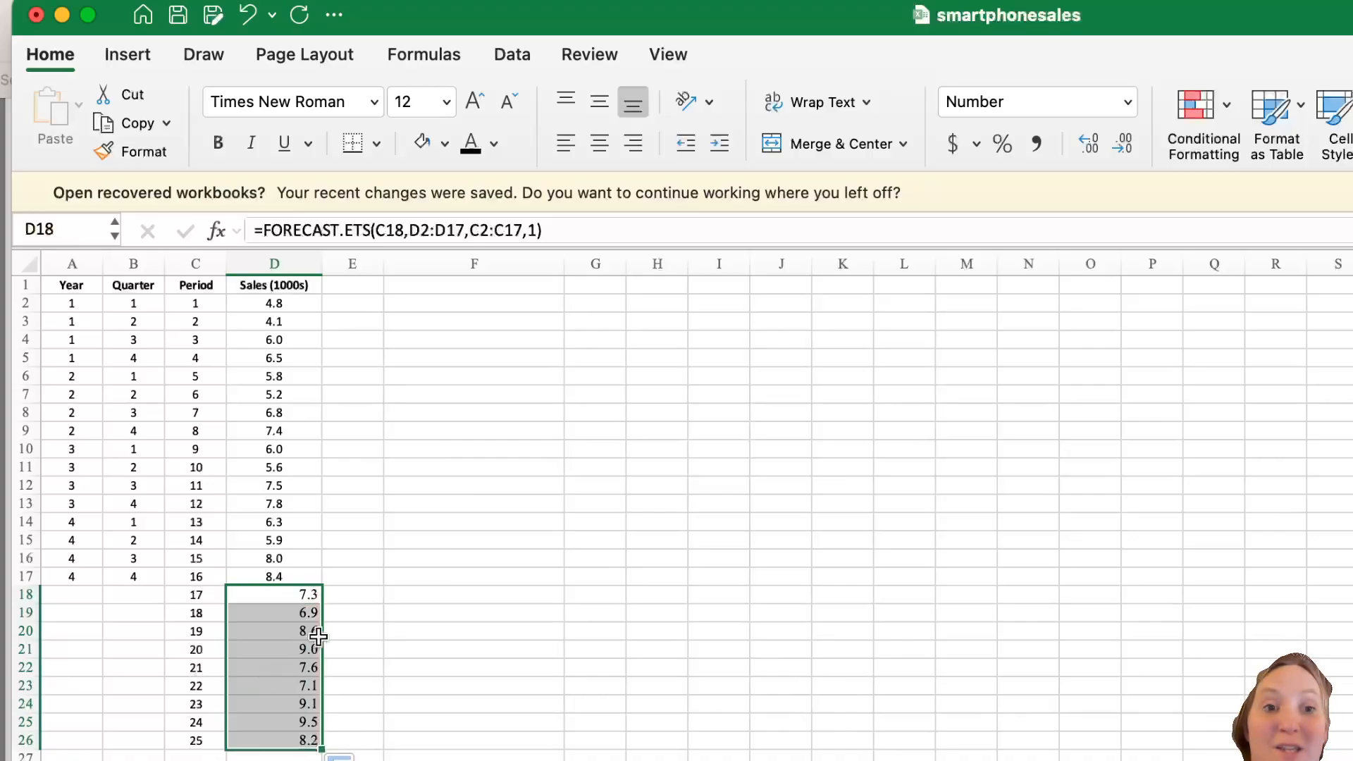
left_click(365, 592)
left_click_drag(305, 594, 278, 731)
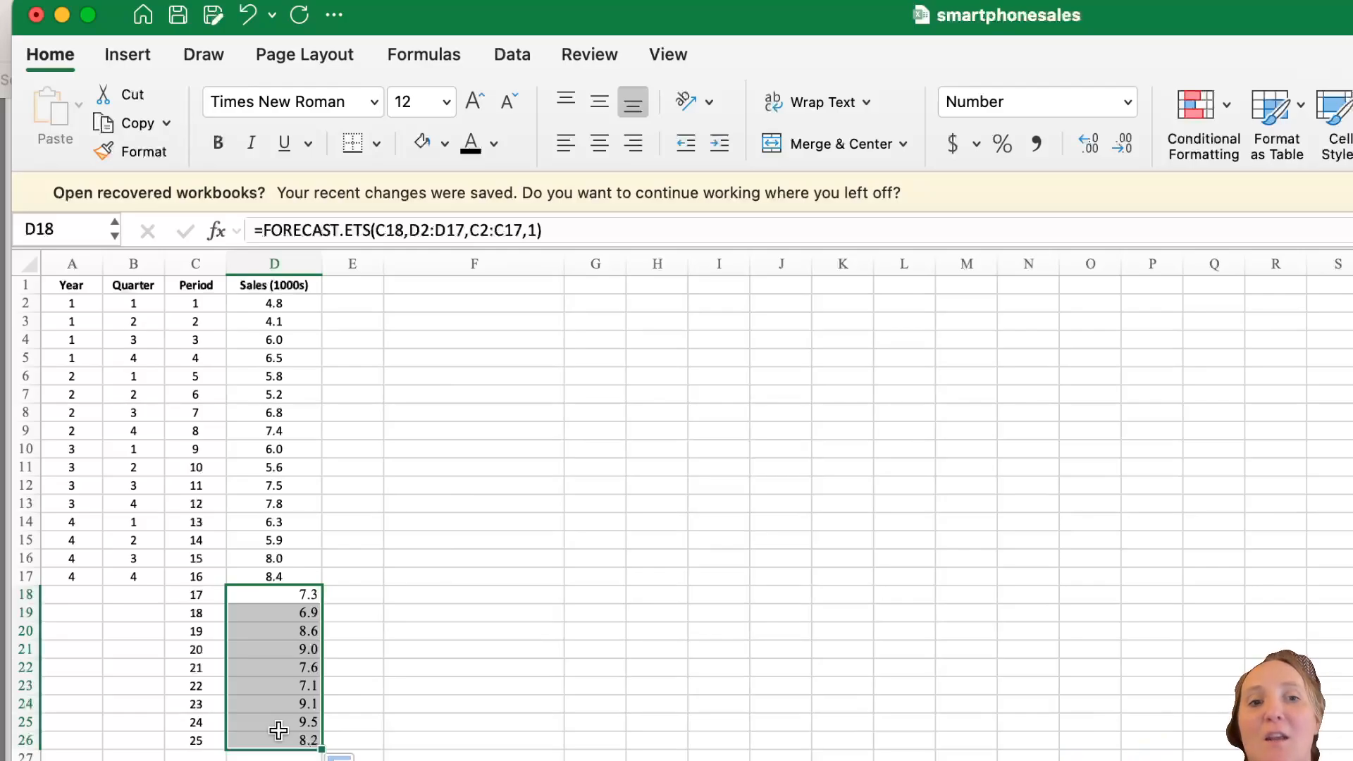
Step: Begin a FORECAST.ETS.CONFINT formula in E18 with C18 as the target date
left_click(348, 594)
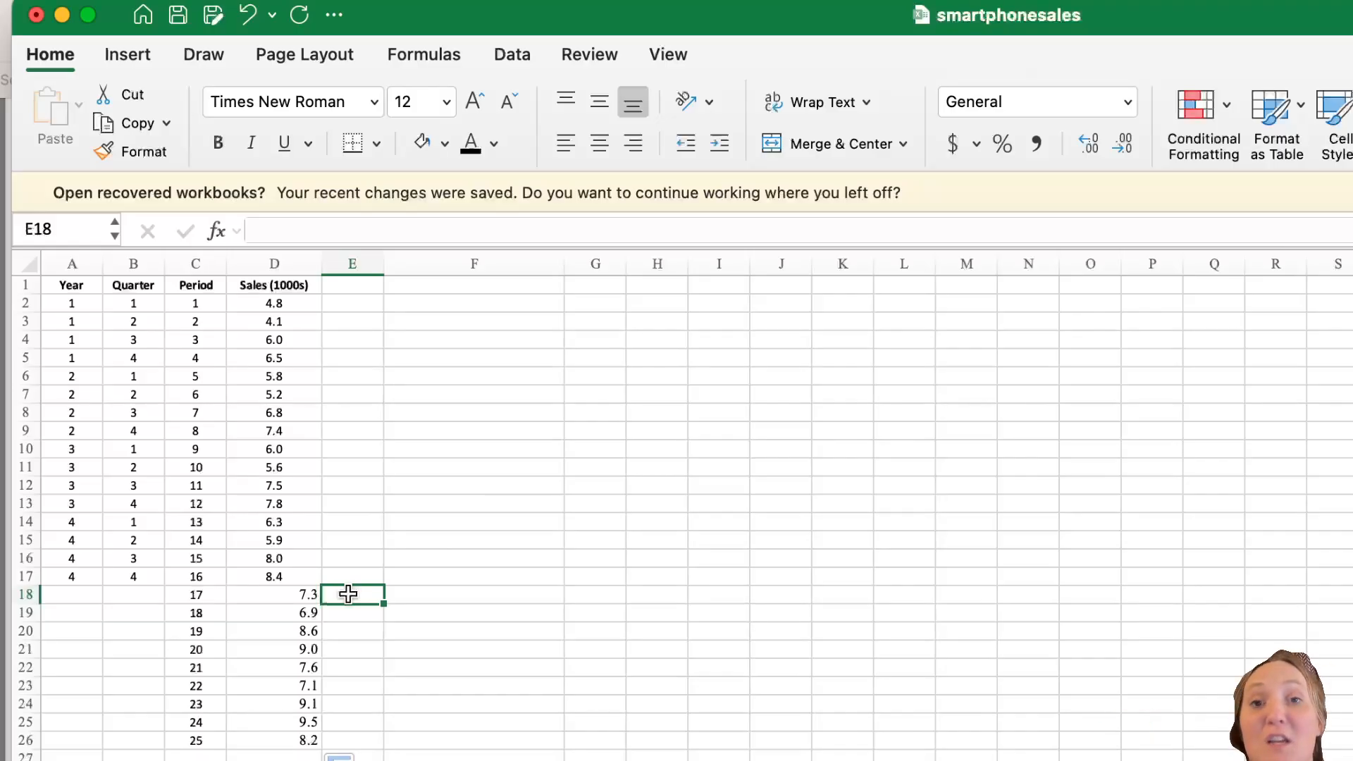
type("=")
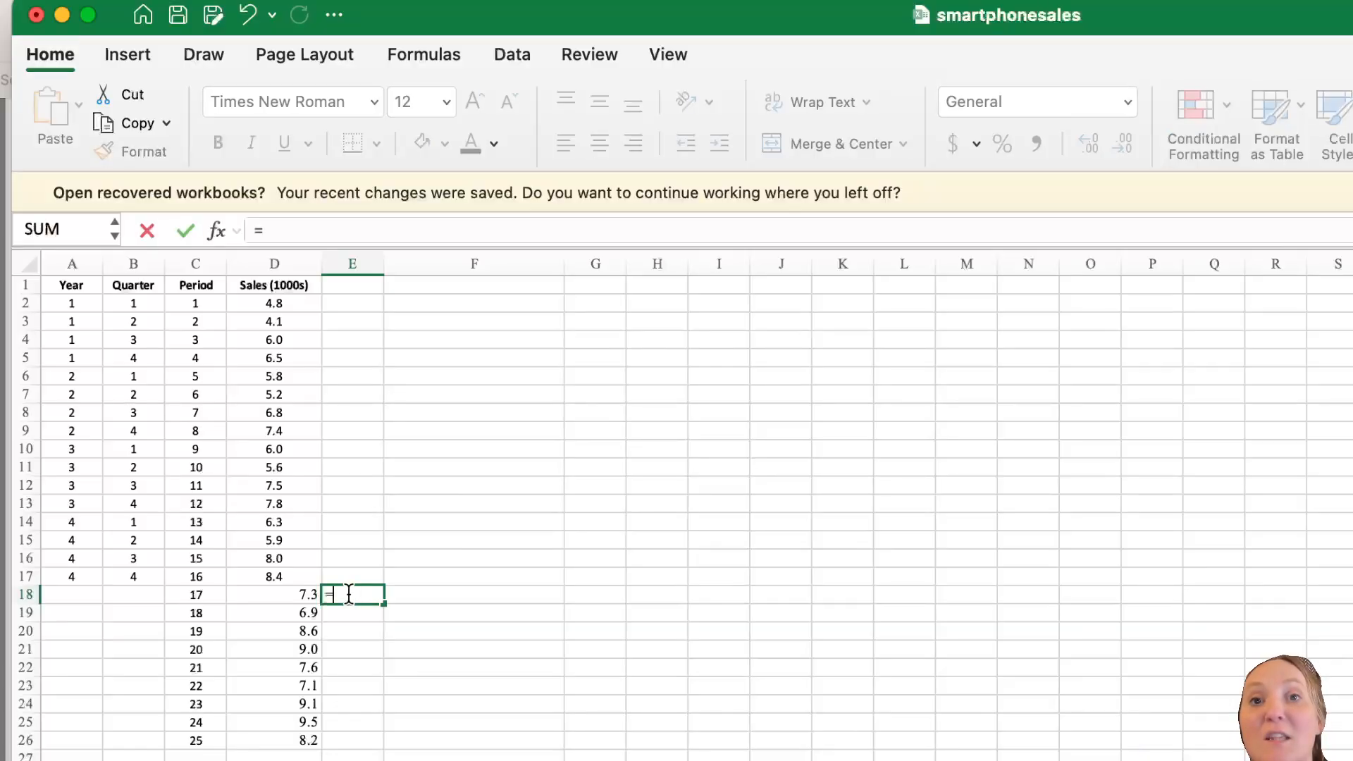
left_click(360, 229)
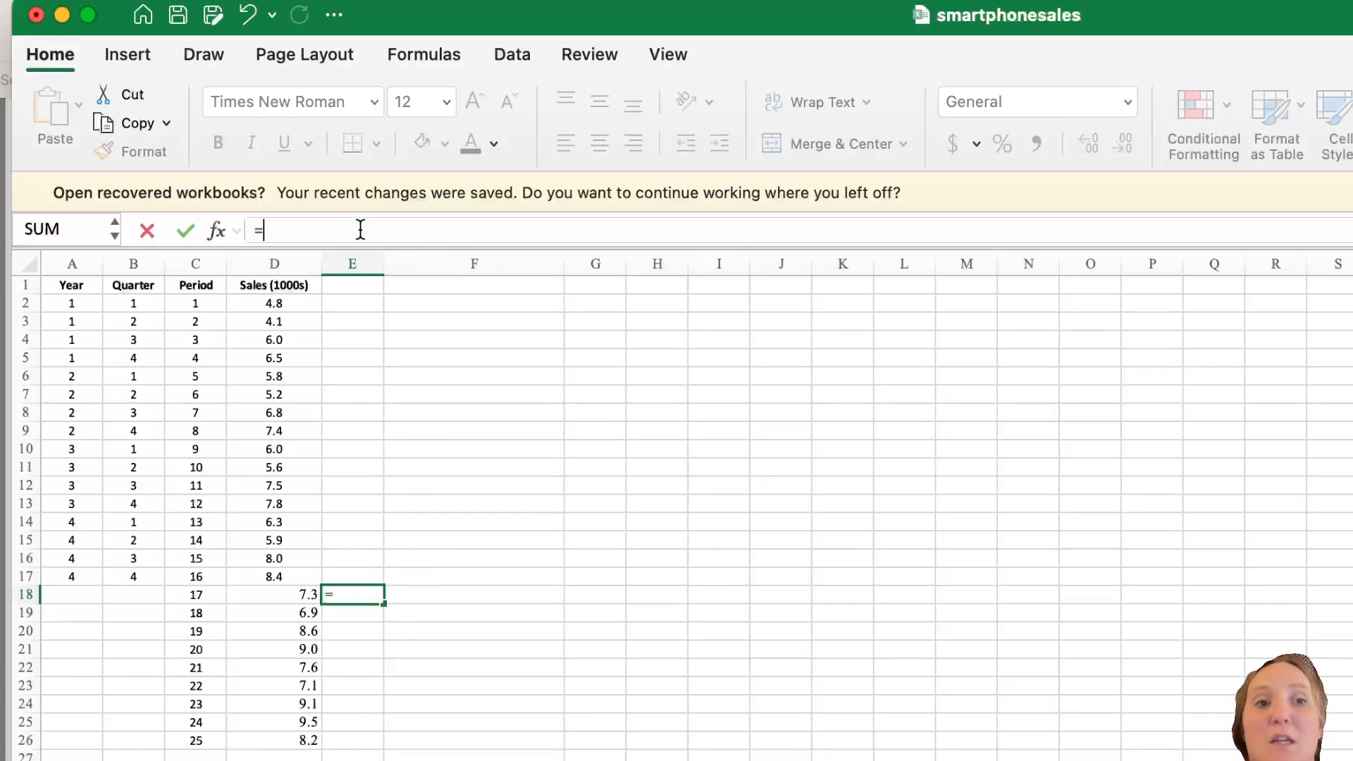
type("F")
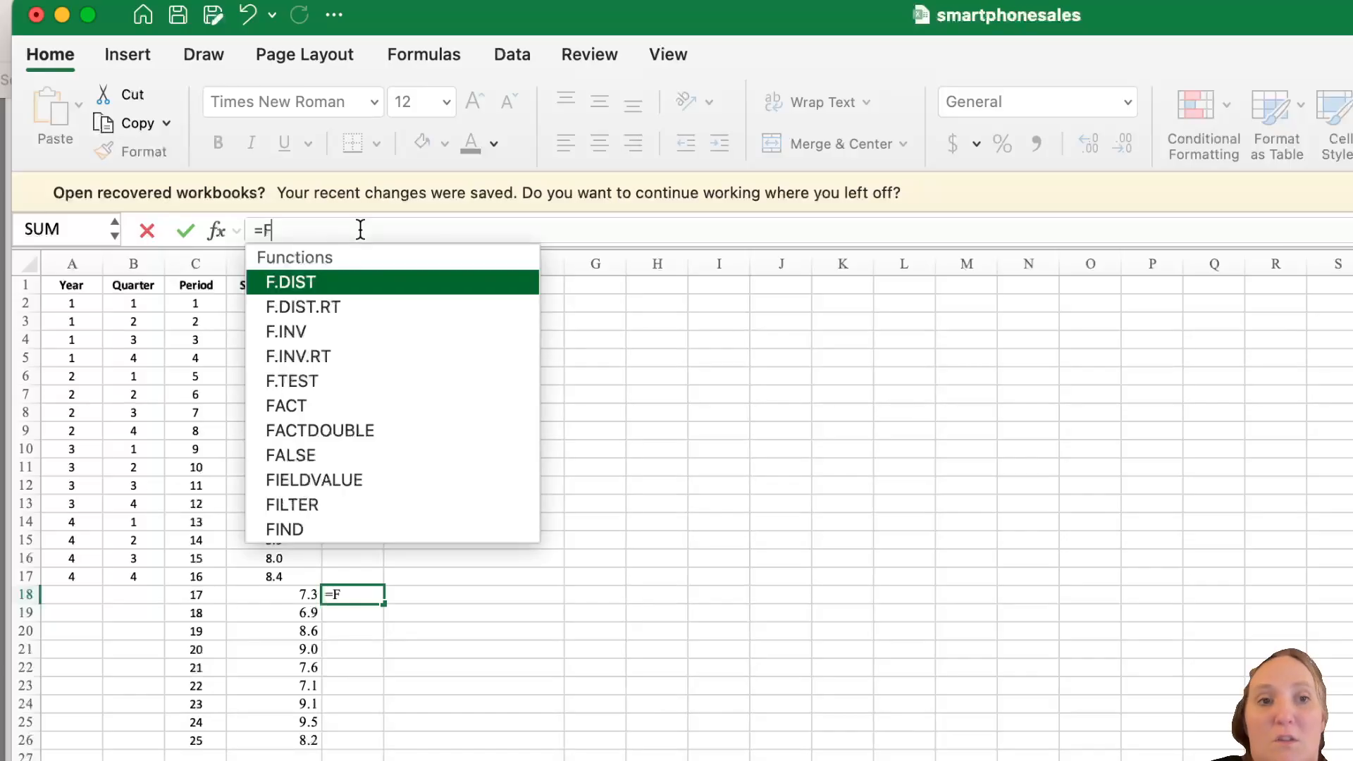
type("o")
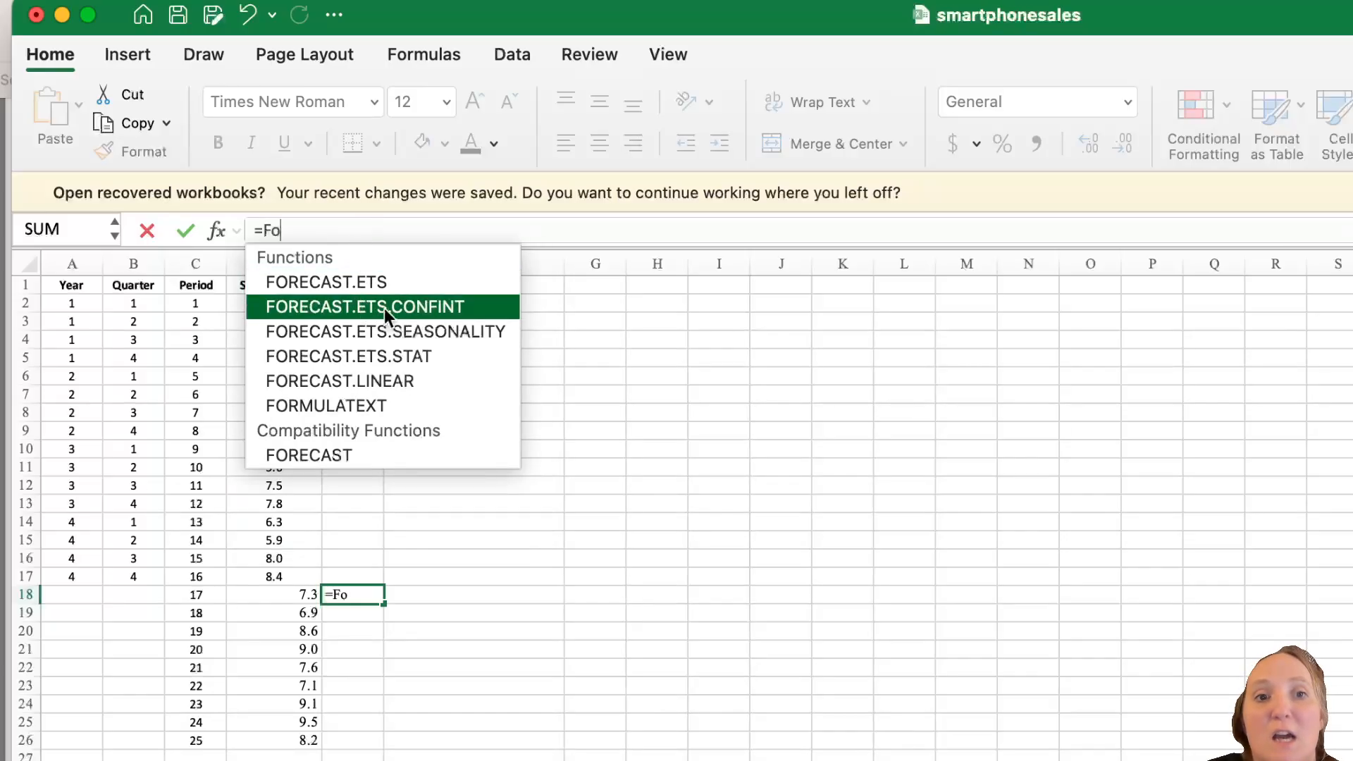
double_click(430, 307)
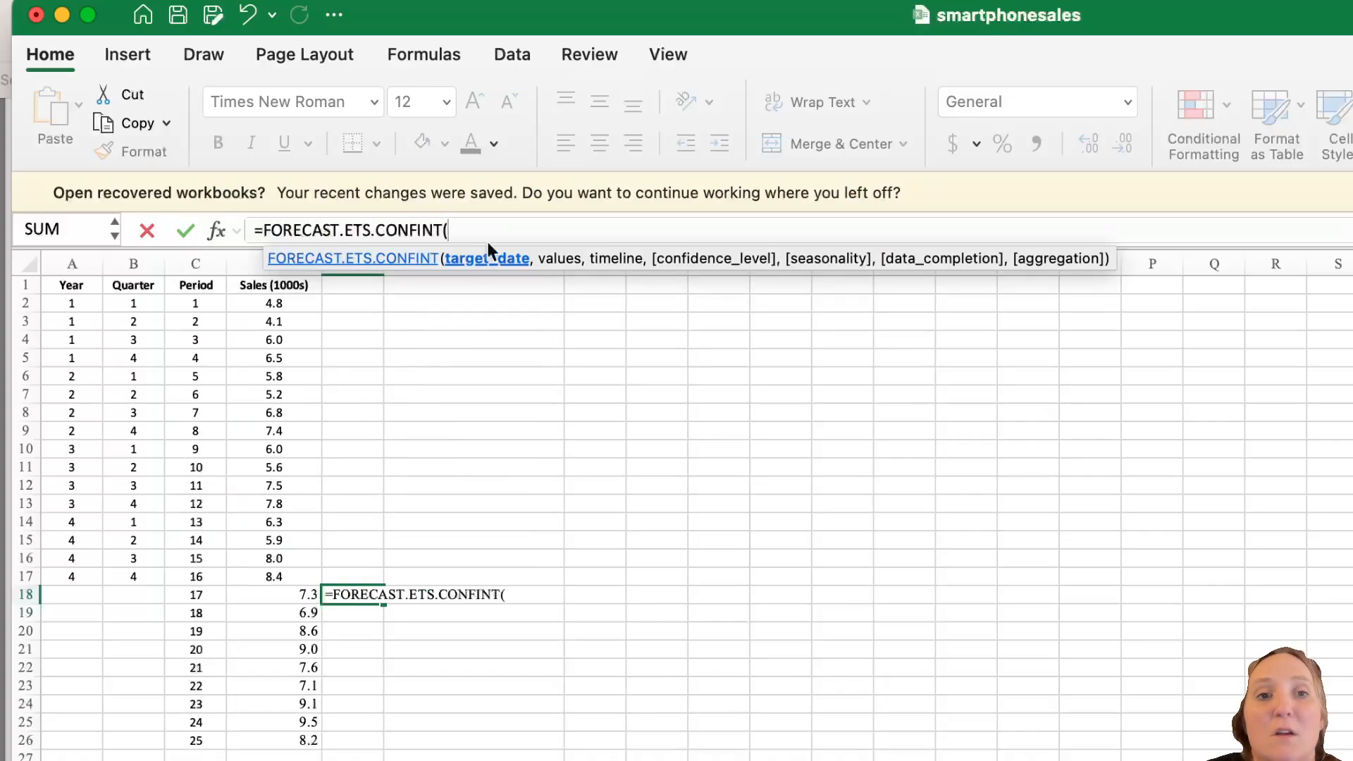
left_click(197, 596)
type(",")
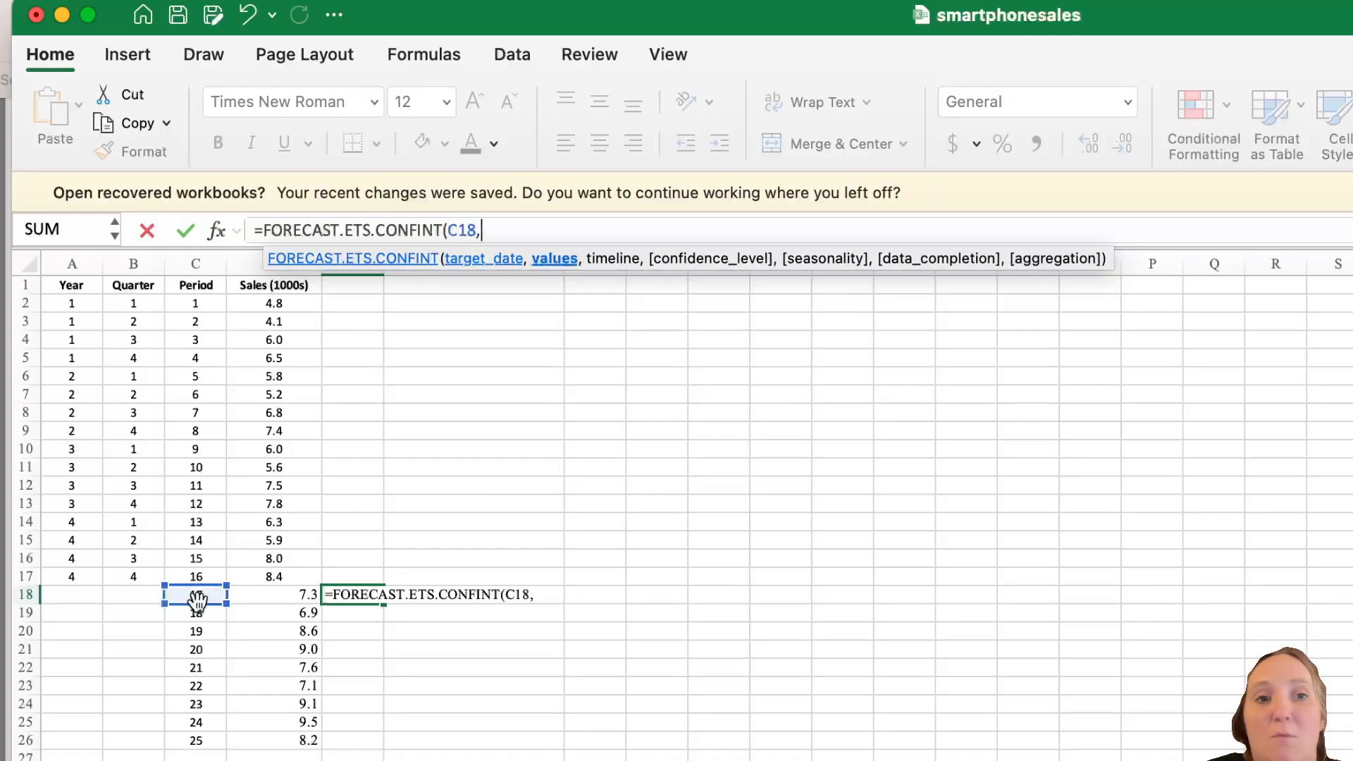
Step: Complete the CONFINT formula in E18 with values D2:D17, timeline C2:C17, confidence level .95 and seasonality 1
left_click_drag(272, 305, 262, 571)
type(",")
left_click_drag(197, 289, 189, 574)
type(",")
type("17,1")
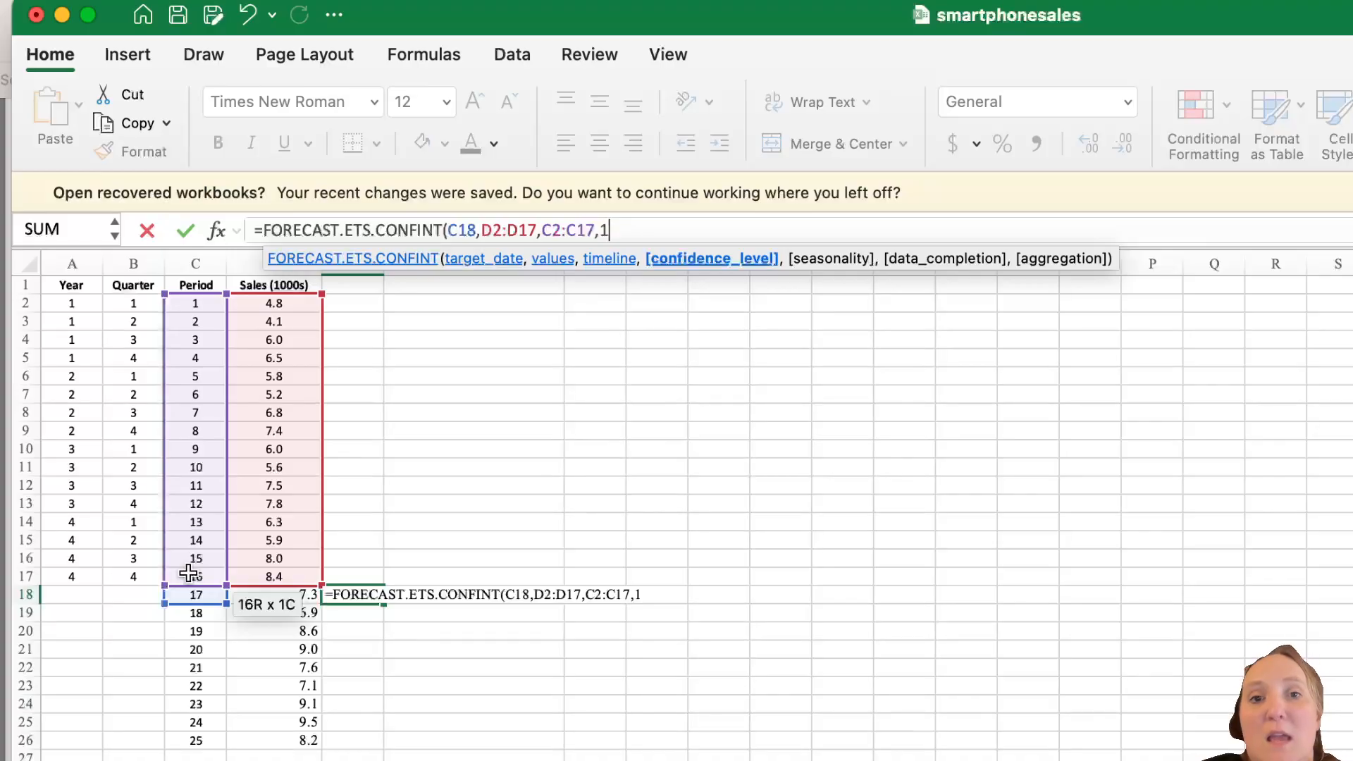
key("BackSpace")
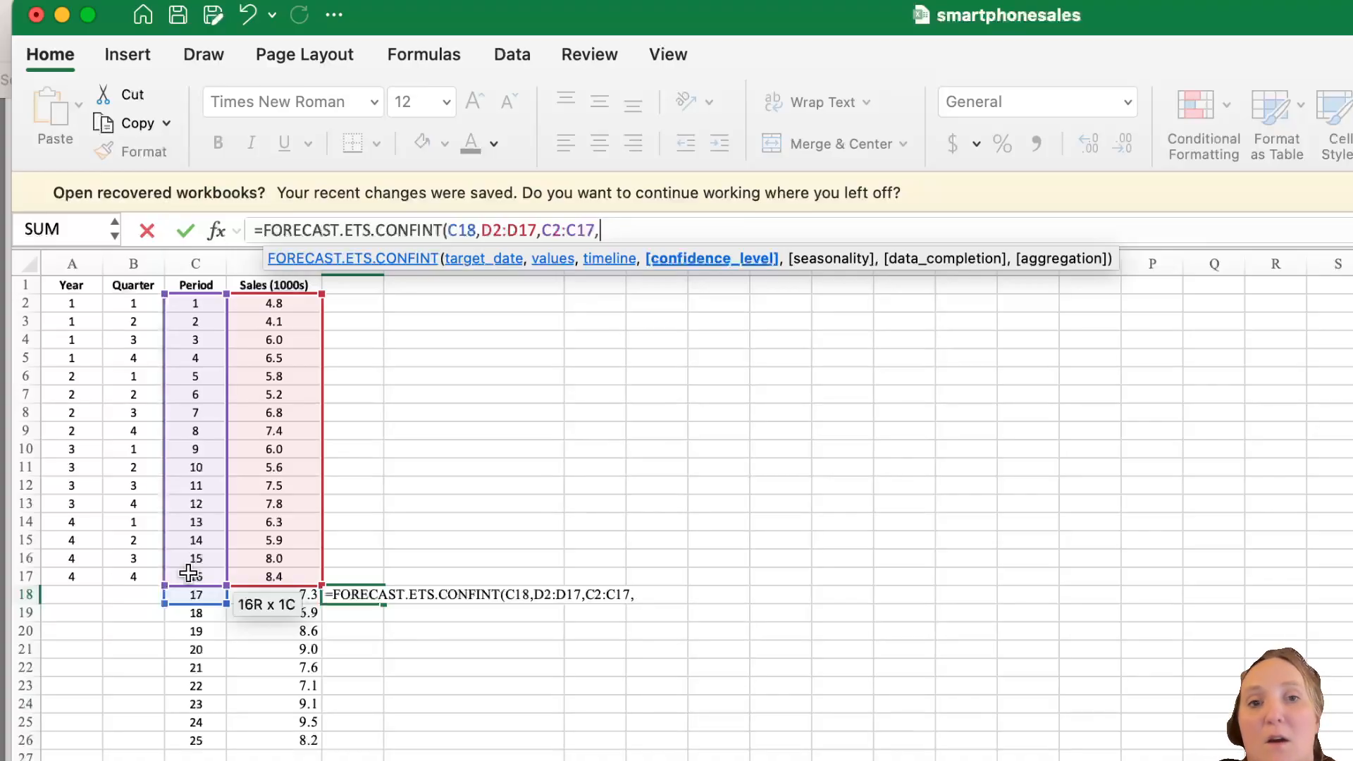
type(".95")
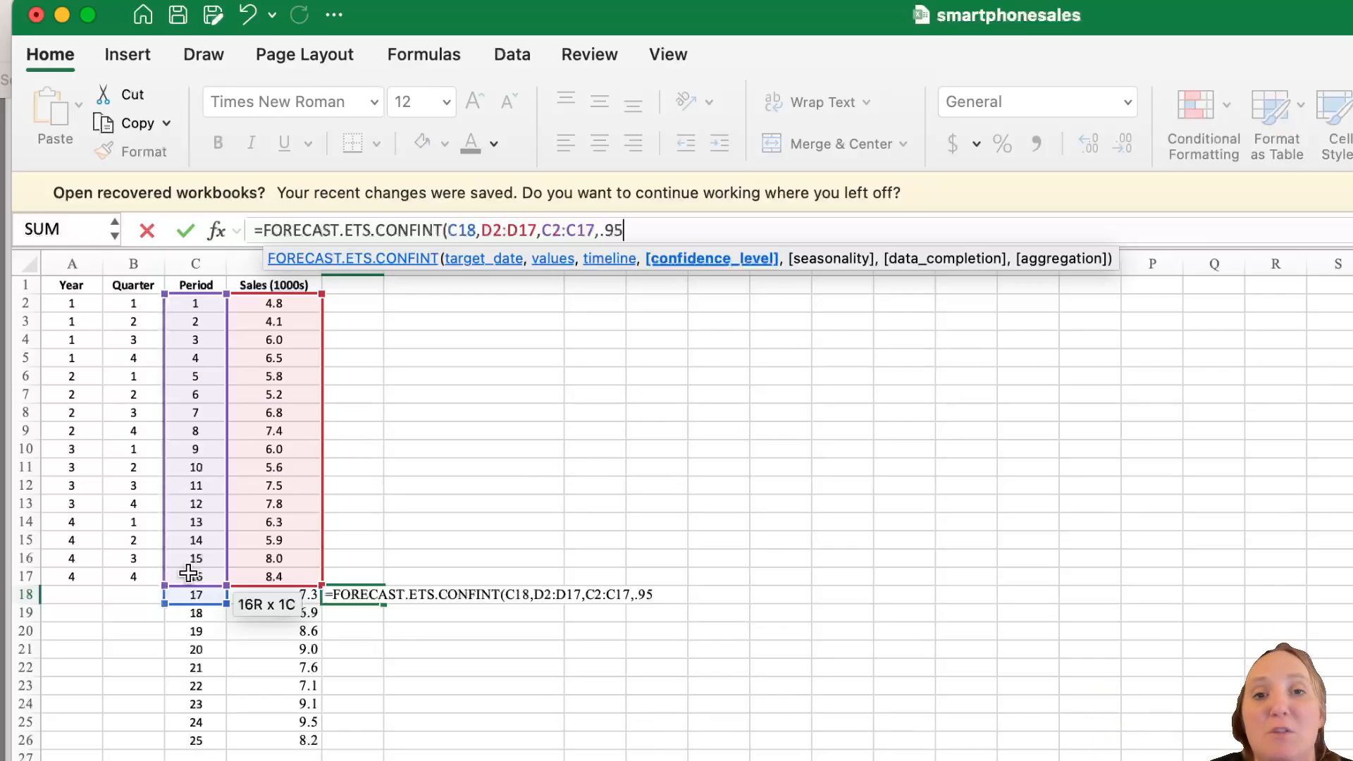
type(",")
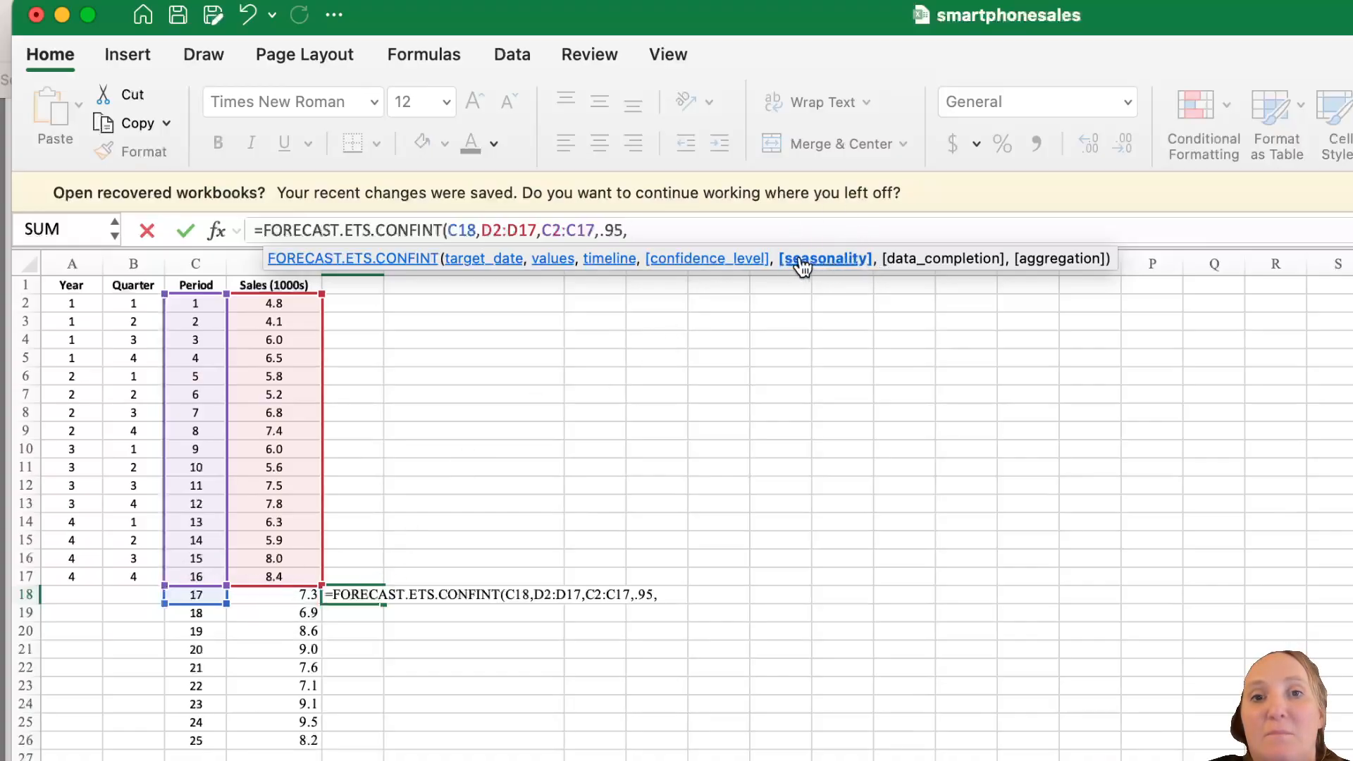
type("1)")
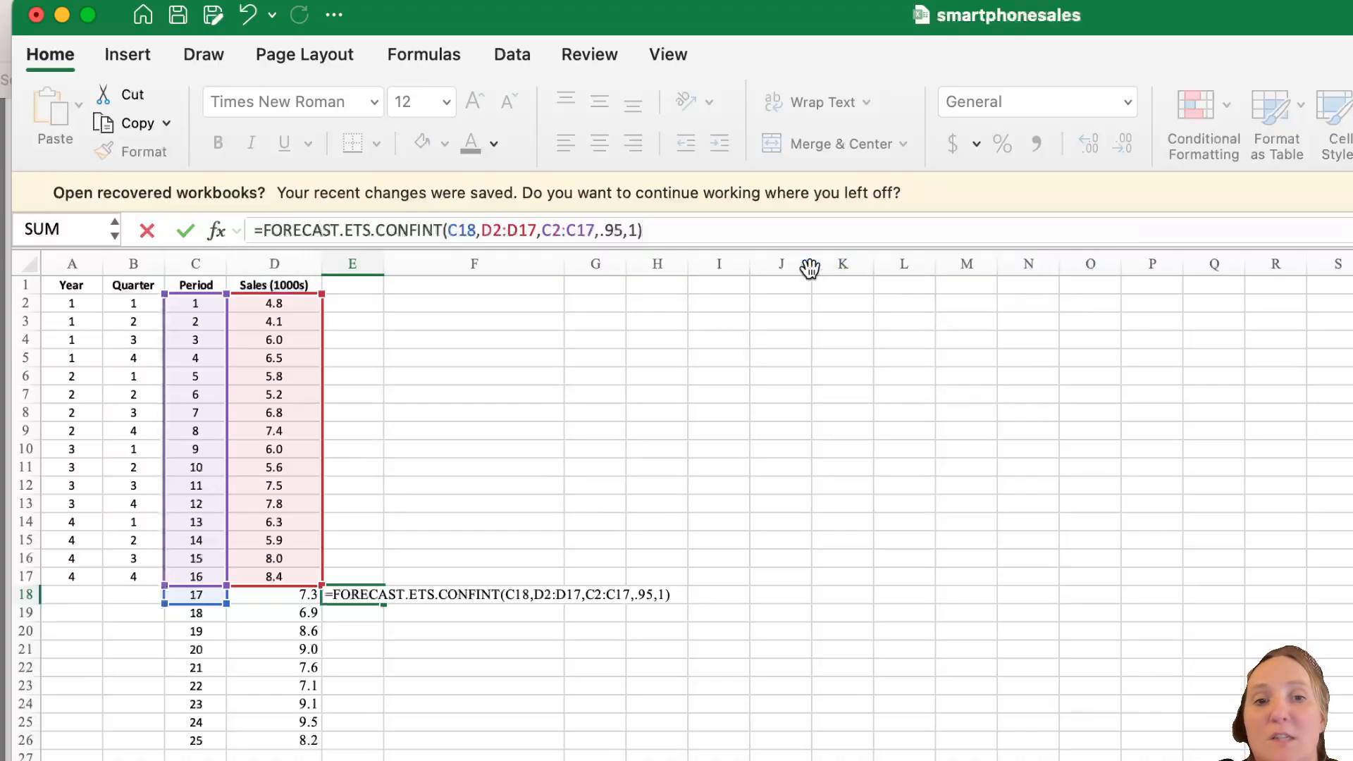
key("Return")
Step: Fill the confidence interval formula from E18 down to E26
left_click(371, 594)
double_click(387, 605)
left_click(379, 596)
double_click(379, 606)
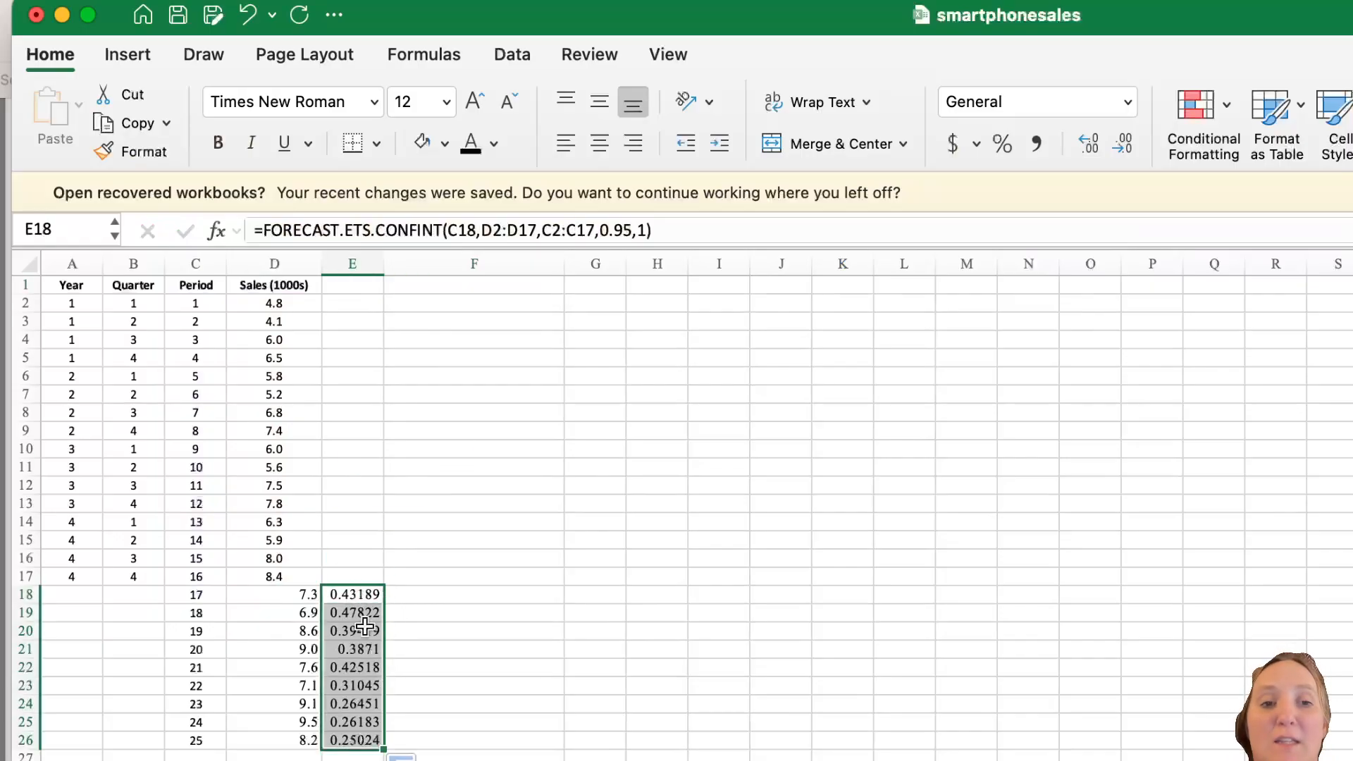
left_click(303, 594)
left_click(359, 594)
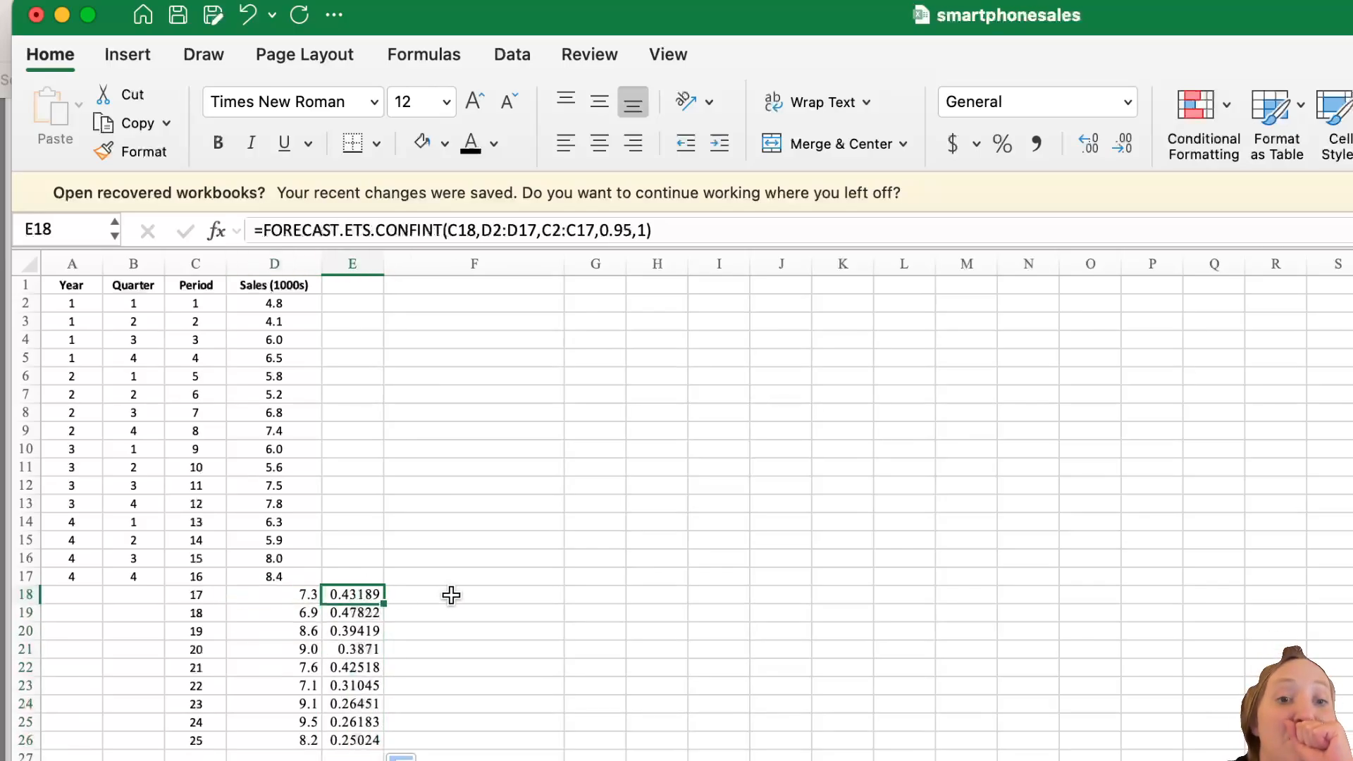
Step: Enter the upper bound formula =D18+E18 in F18 and fill it down to F26
left_click(451, 595)
type("=")
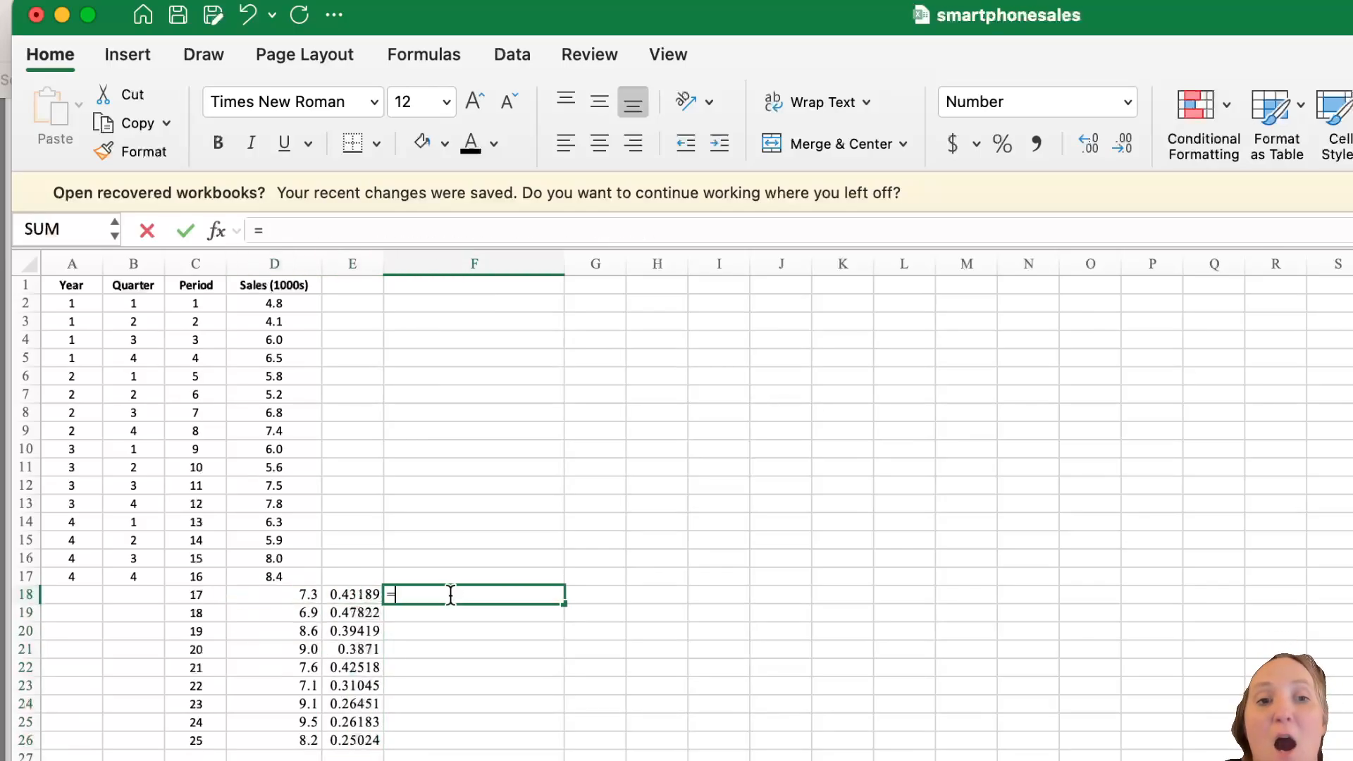
left_click(311, 594)
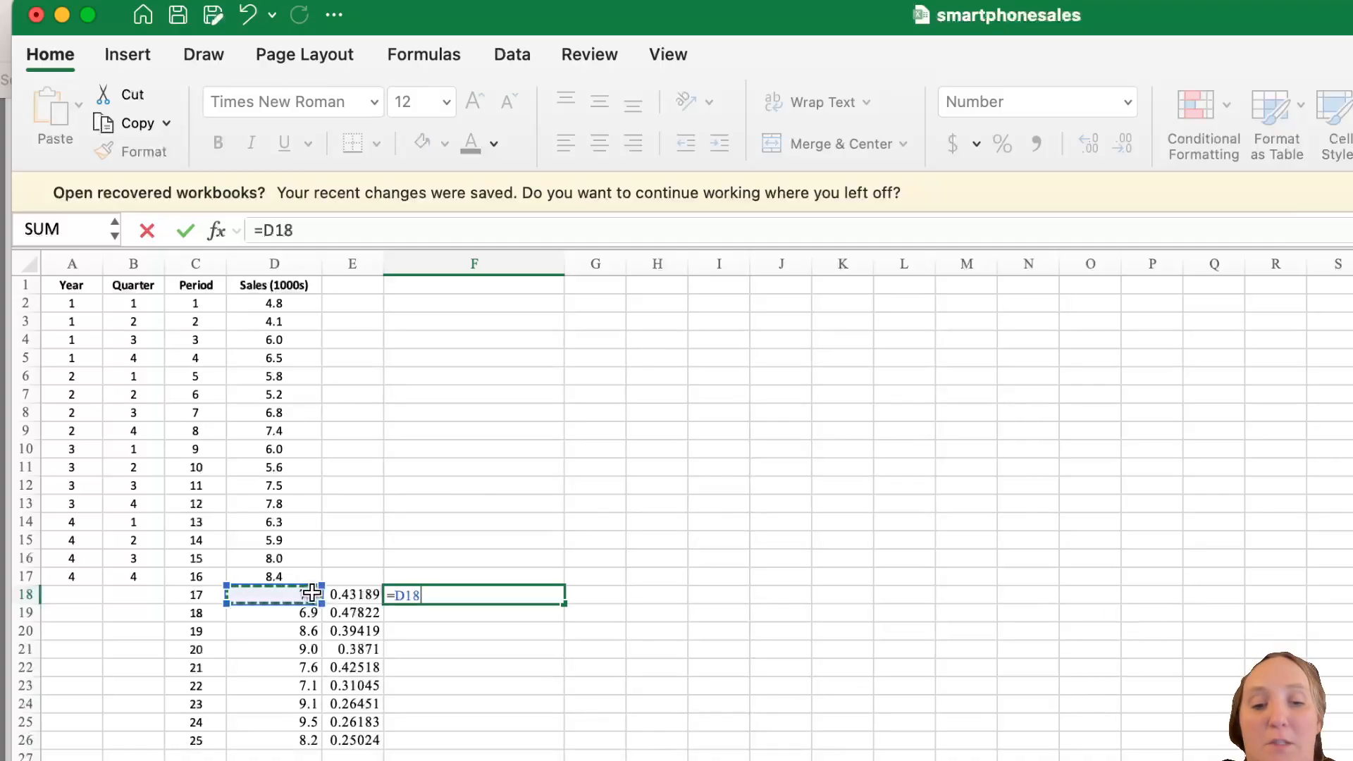
type("+")
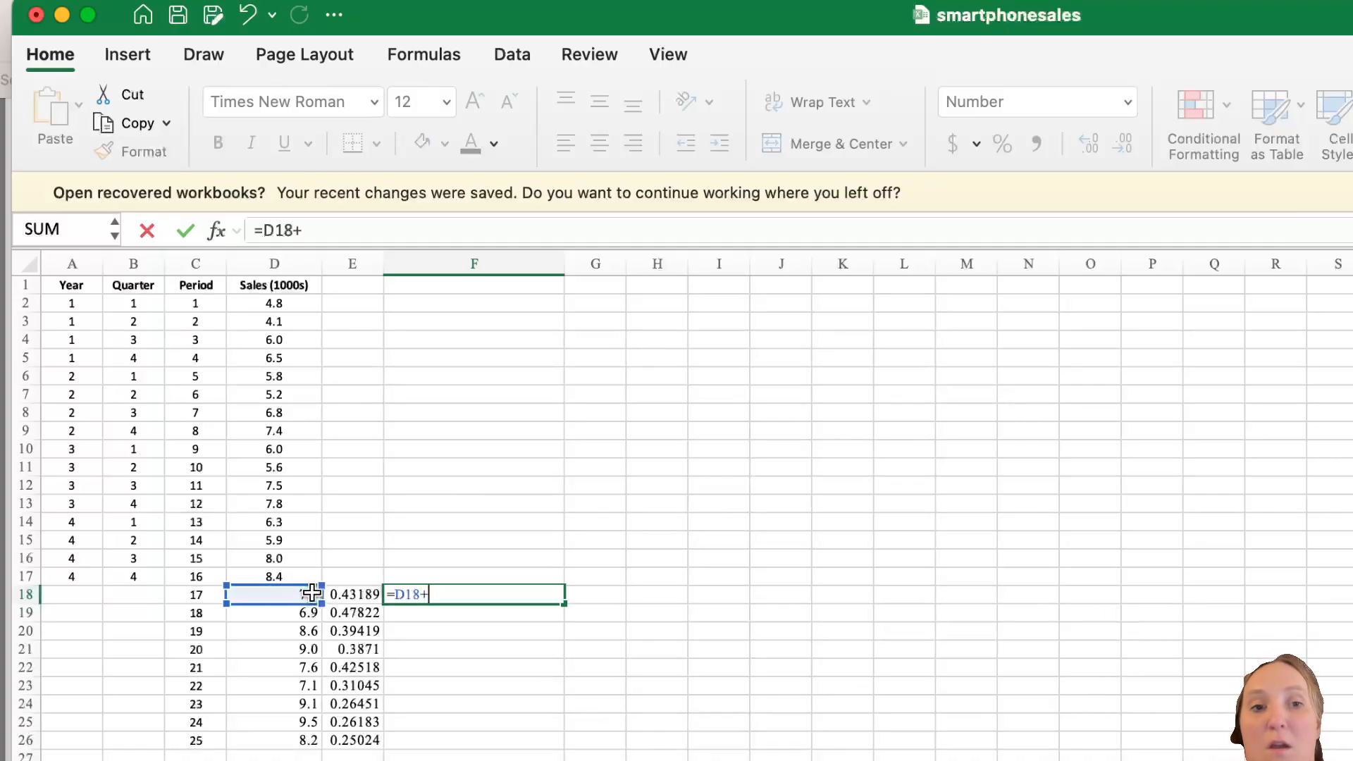
left_click(375, 593)
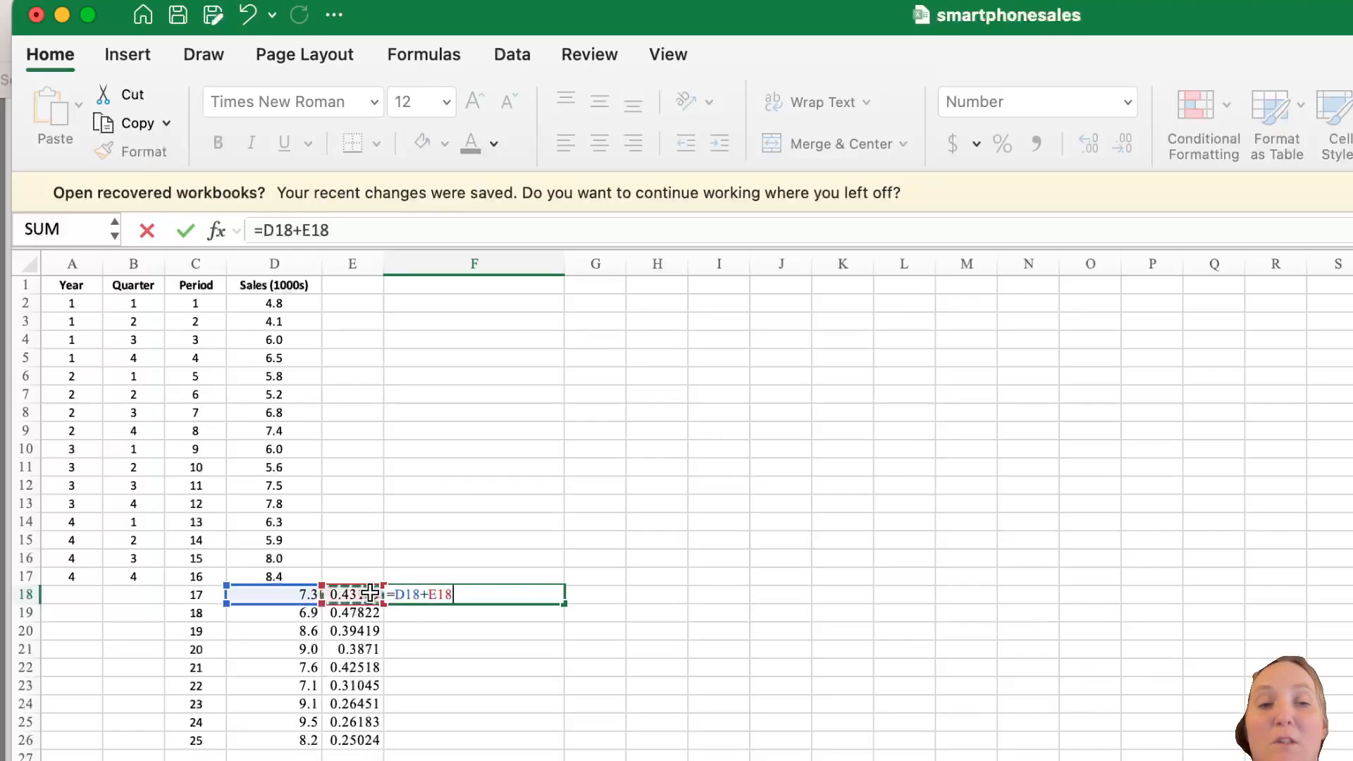
key("Return")
left_click(551, 594)
double_click(561, 602)
Step: Enter the lower bound formula =D18-E18 in G18 and fill it down to G26
left_click(593, 593)
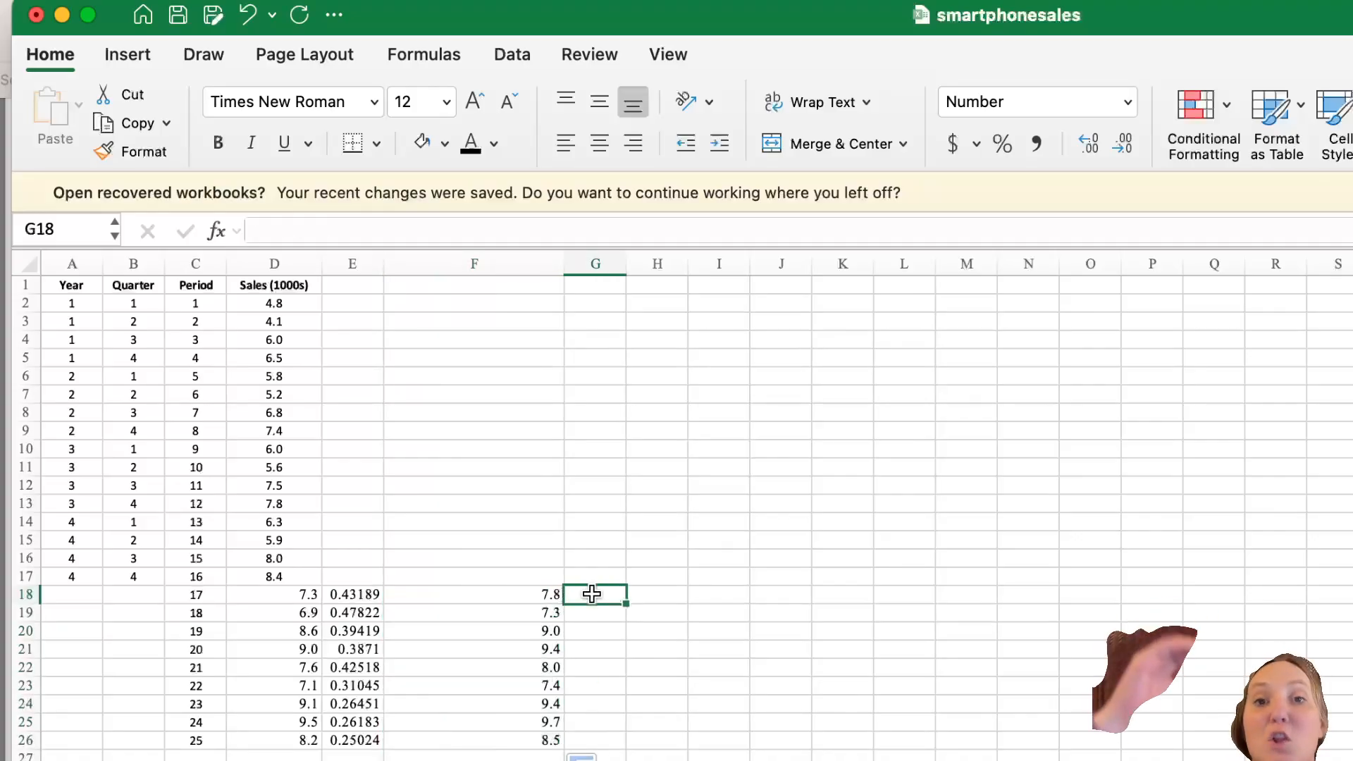
type("=")
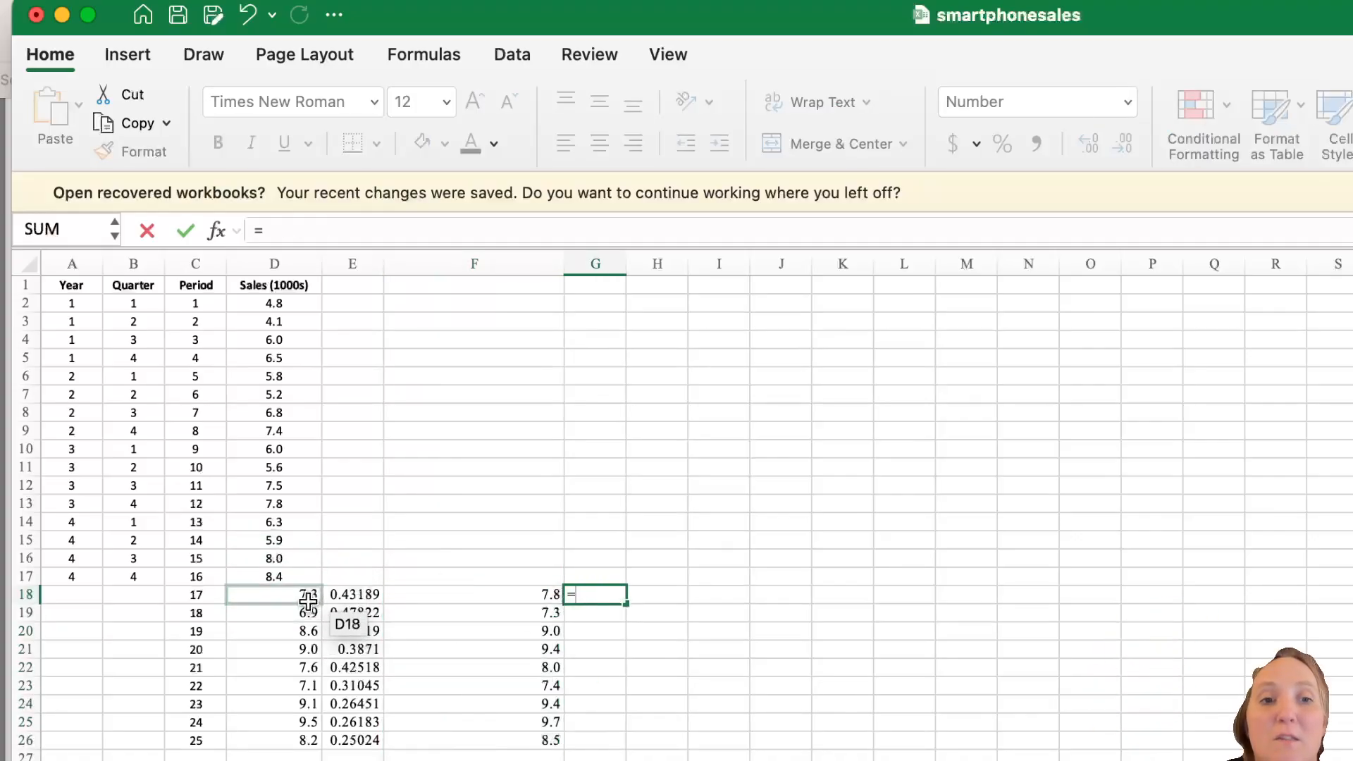
left_click(308, 600)
type("-")
left_click(350, 597)
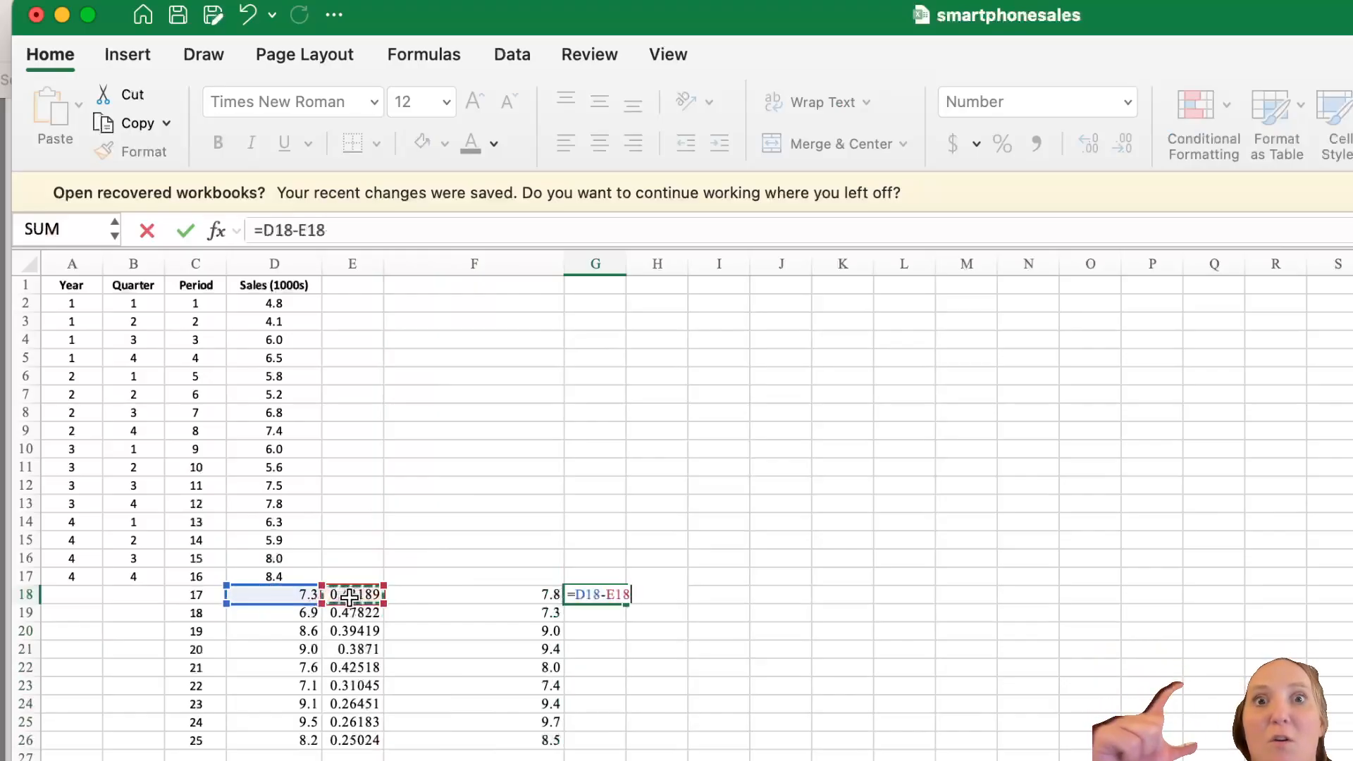
key("Return")
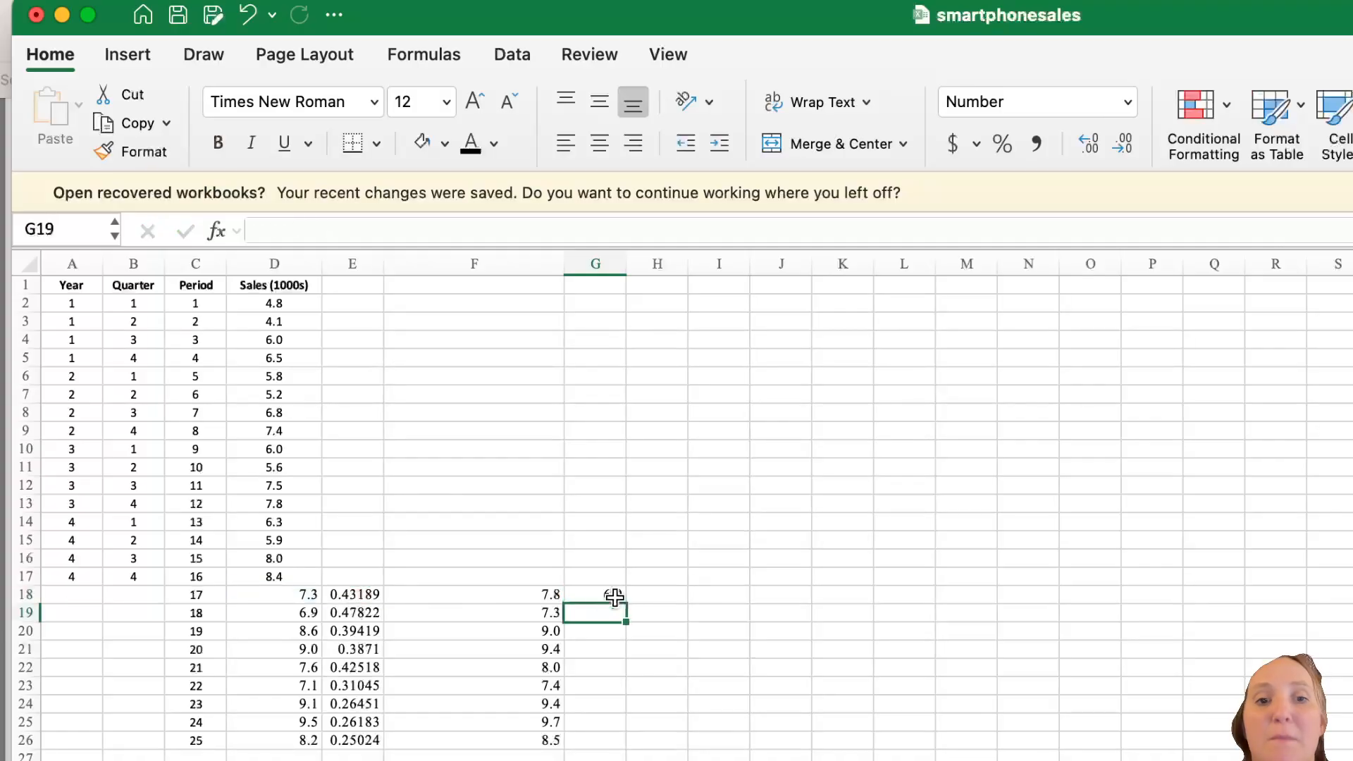
left_click(620, 595)
double_click(625, 603)
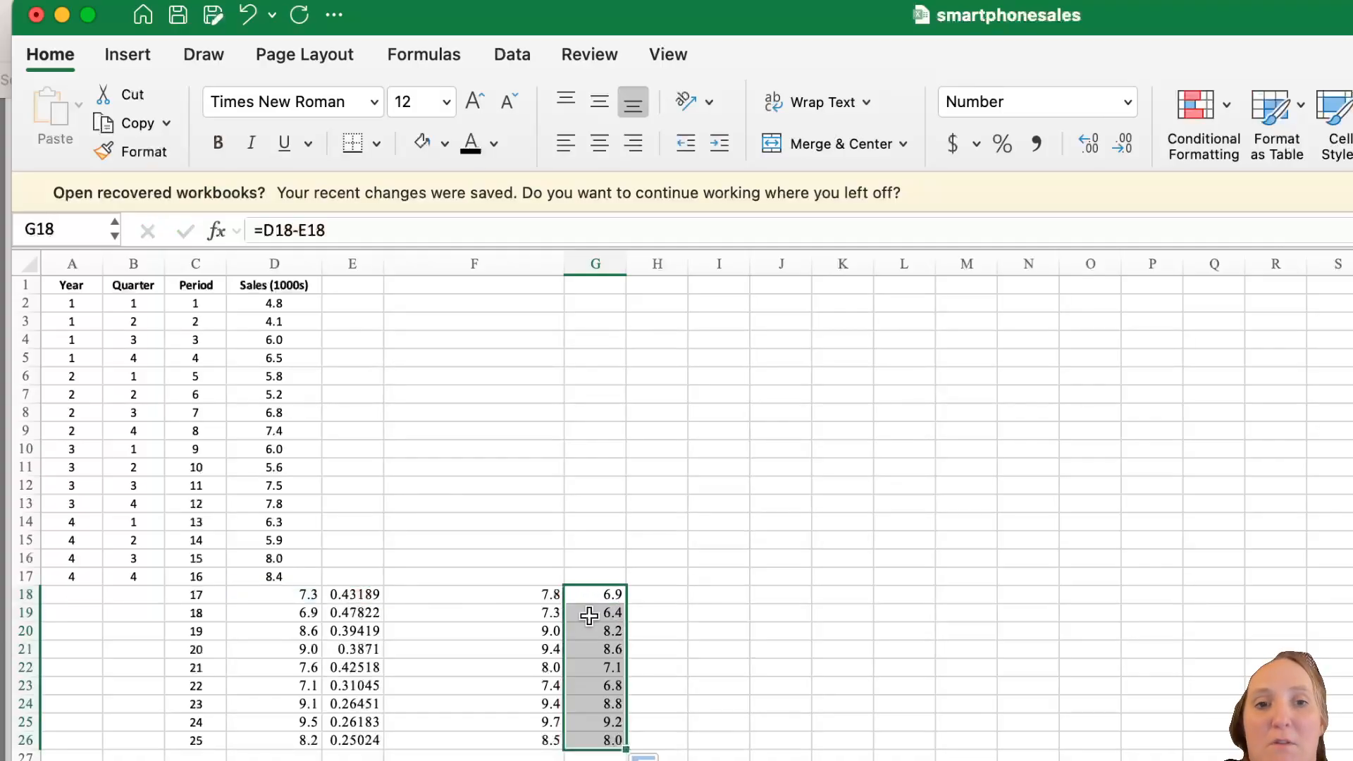
left_click(521, 594)
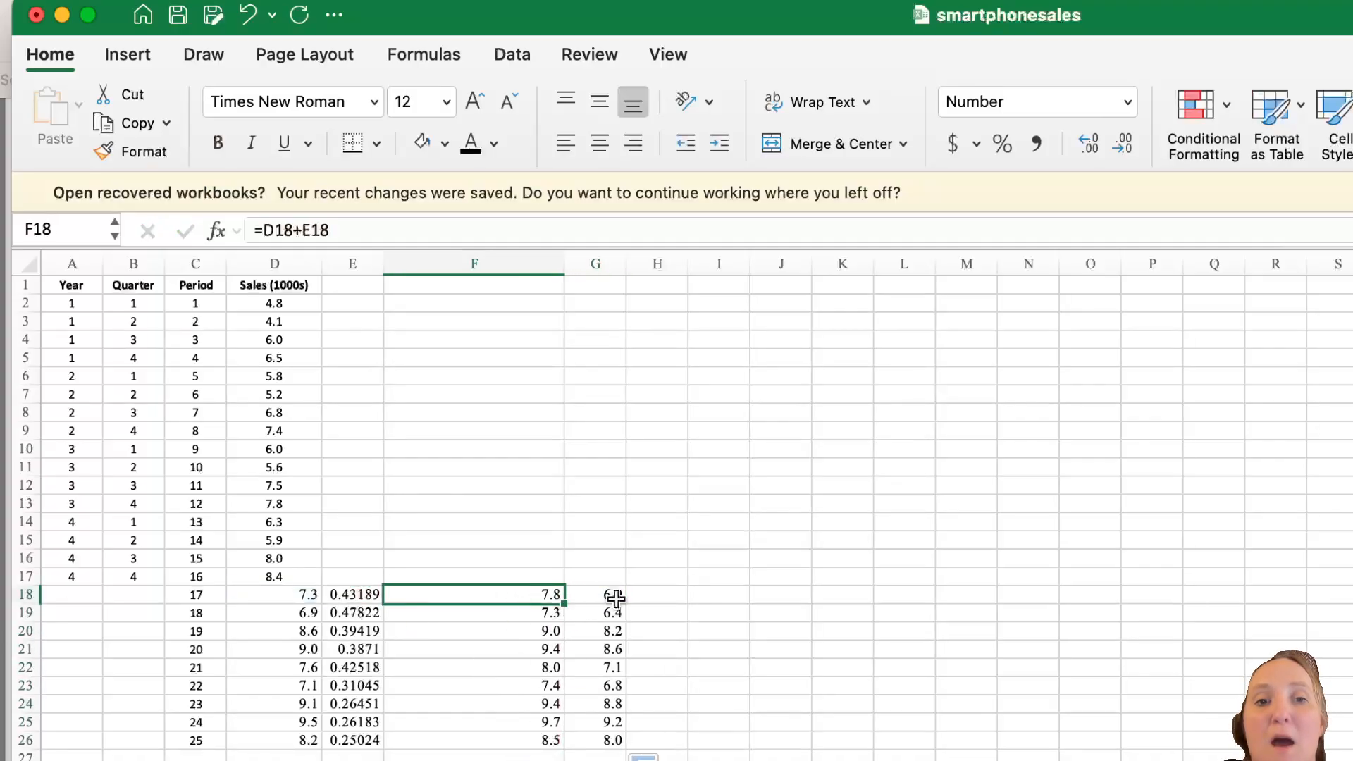
left_click_drag(287, 591, 284, 748)
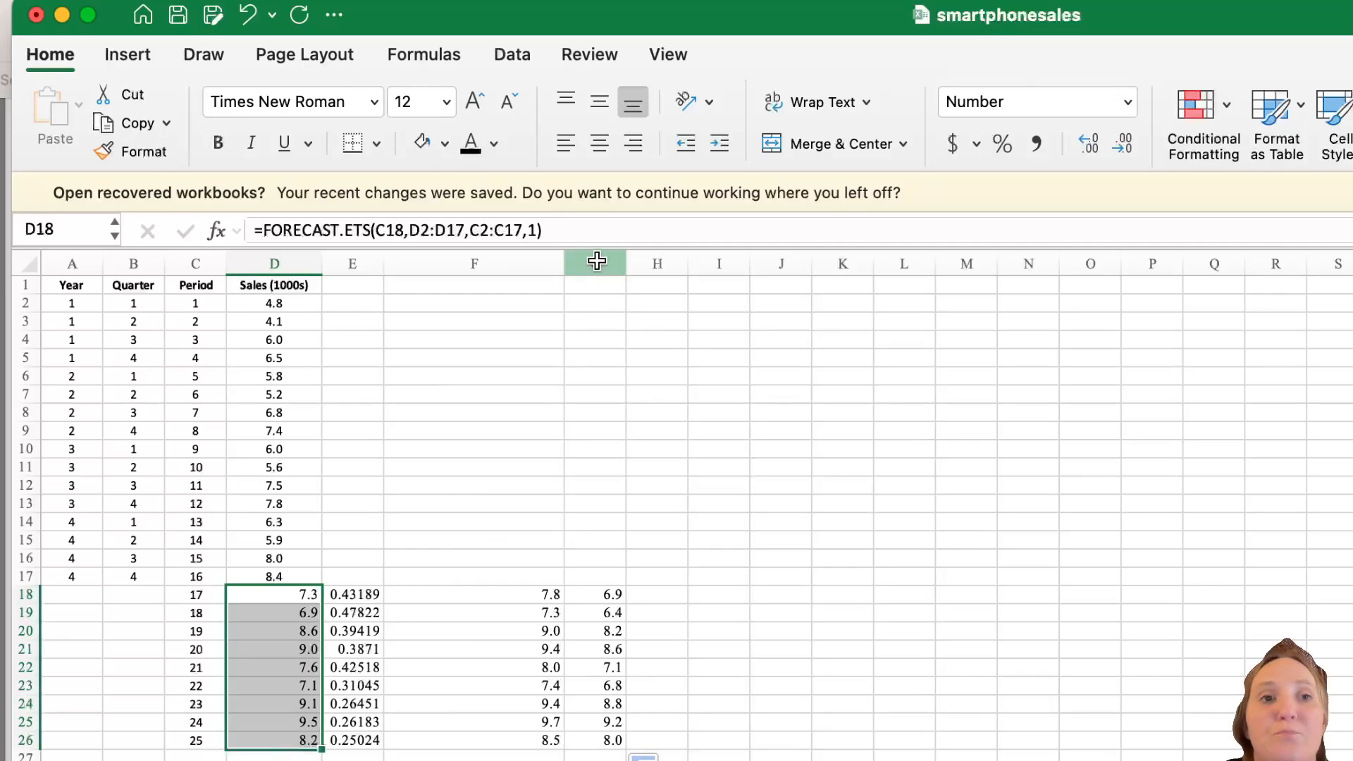
left_click(143, 55)
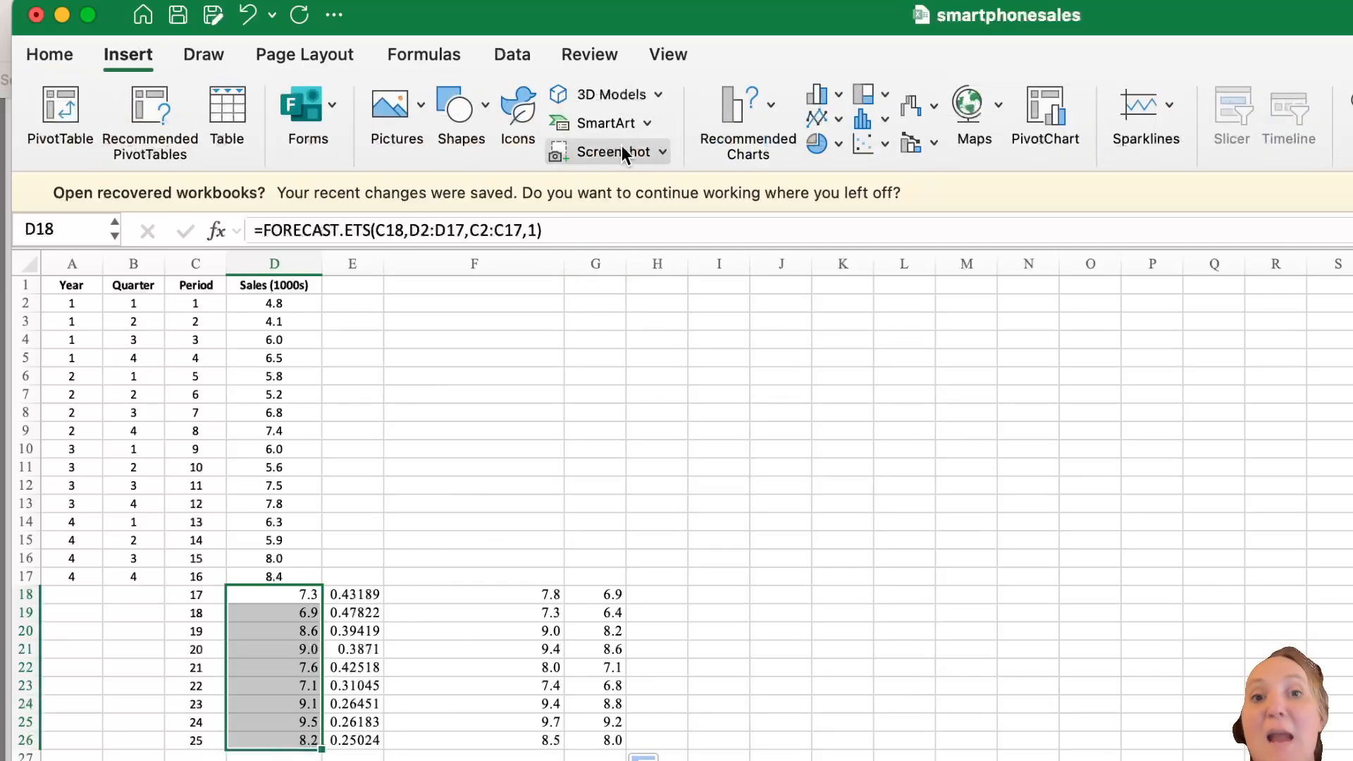
left_click(822, 117)
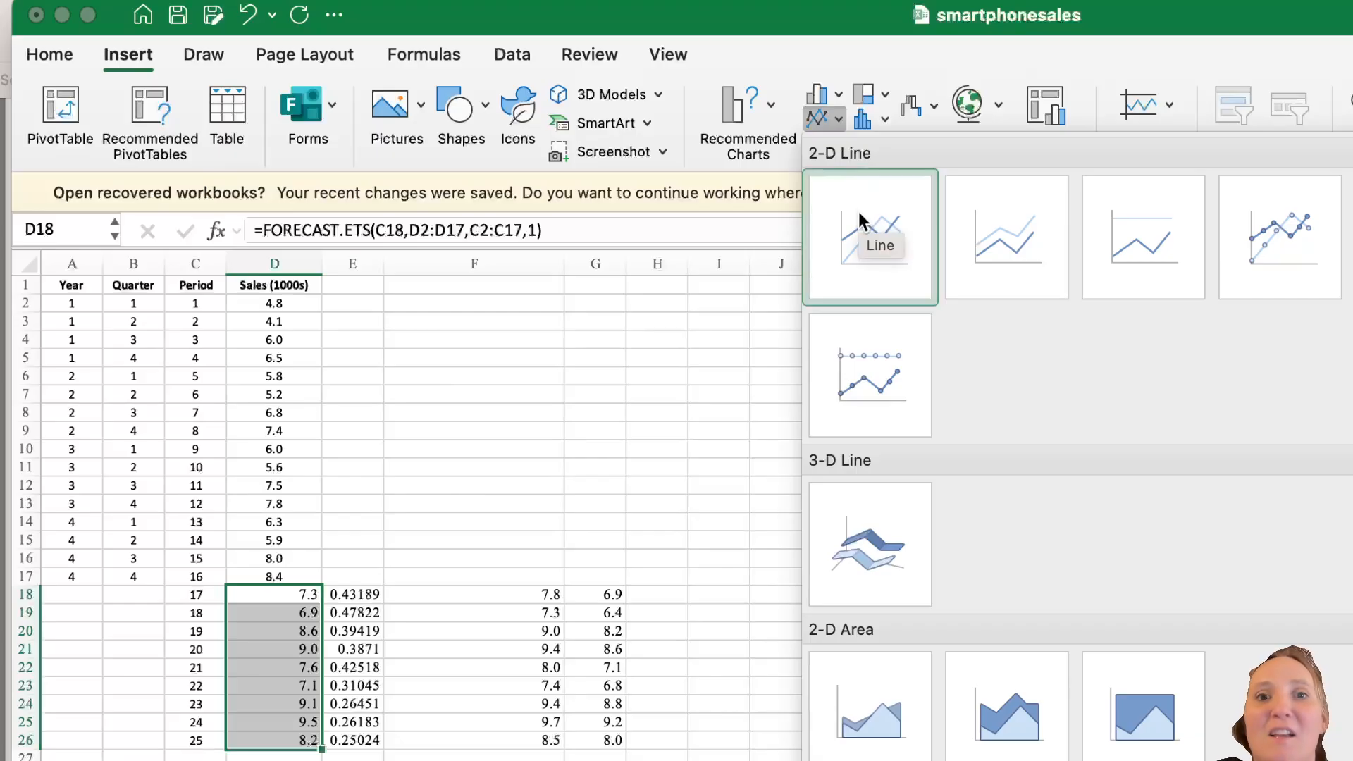
left_click(660, 264)
Step: Insert a 2-D line chart from columns C through G and place it beside the data near the top of the sheet
left_click(599, 263)
left_click_drag(599, 263, 214, 233)
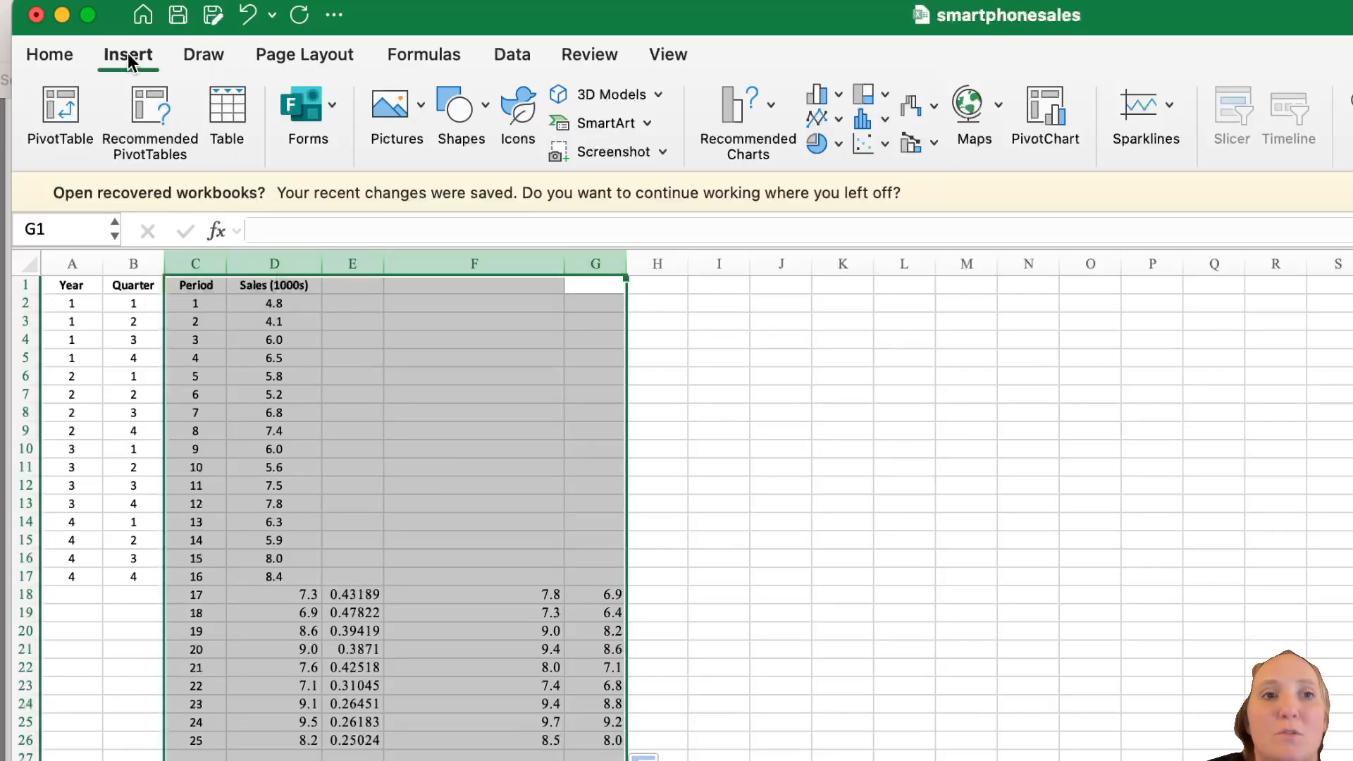
left_click(502, 54)
left_click(127, 57)
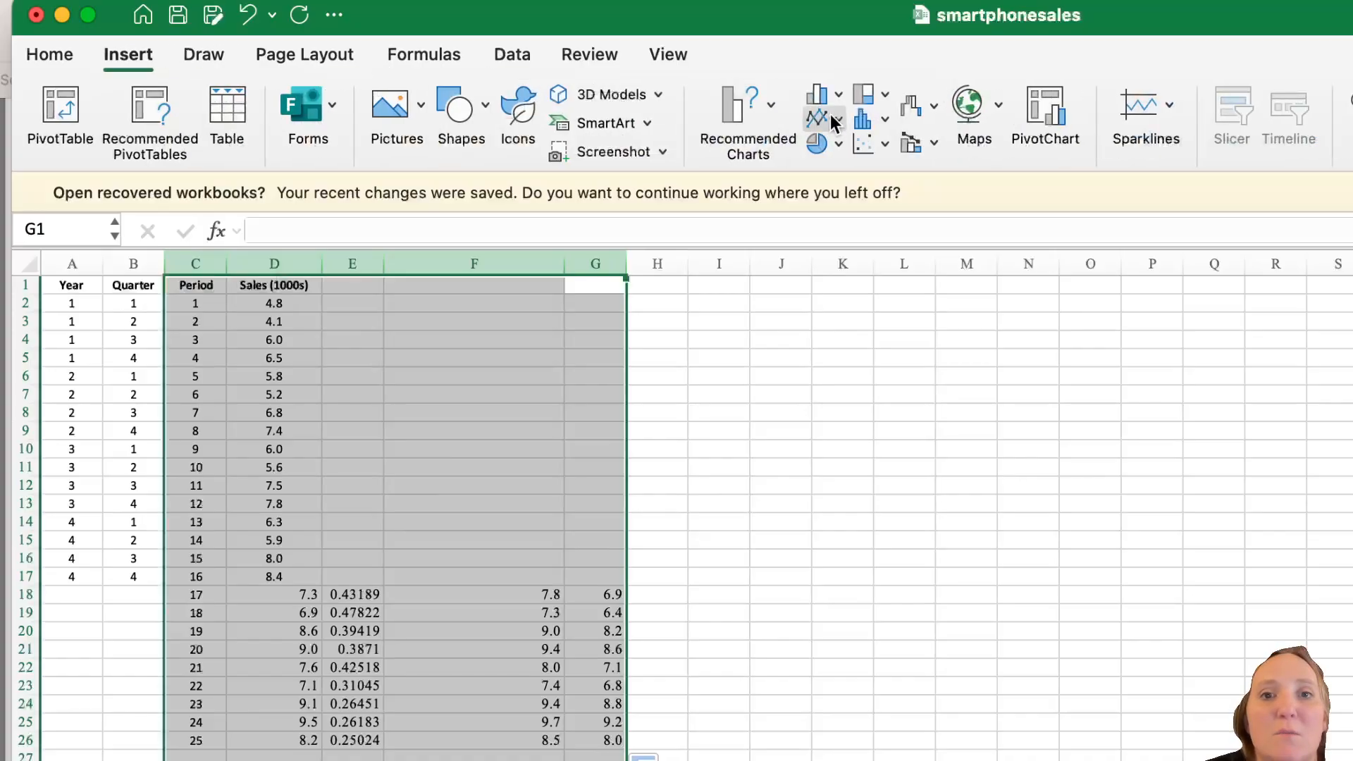
left_click(830, 114)
left_click(863, 219)
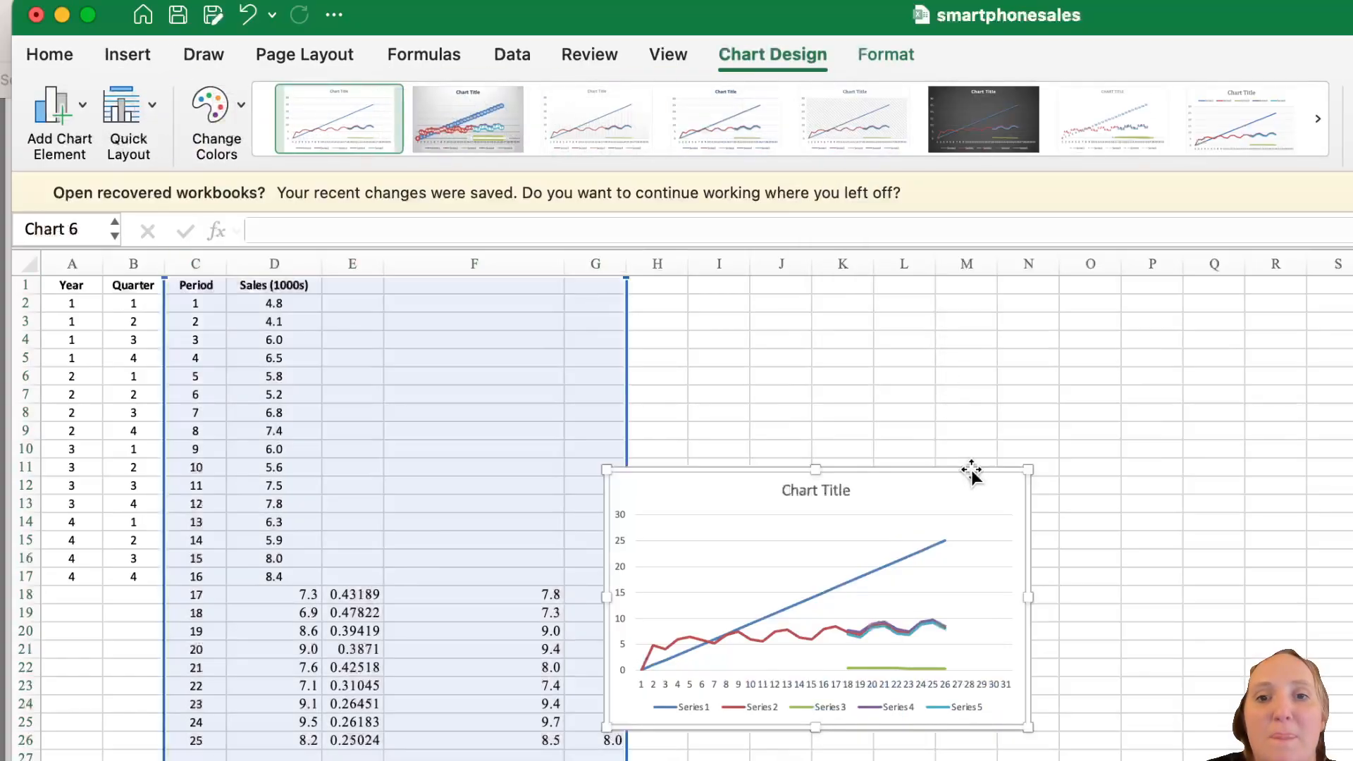
left_click_drag(993, 486, 1025, 316)
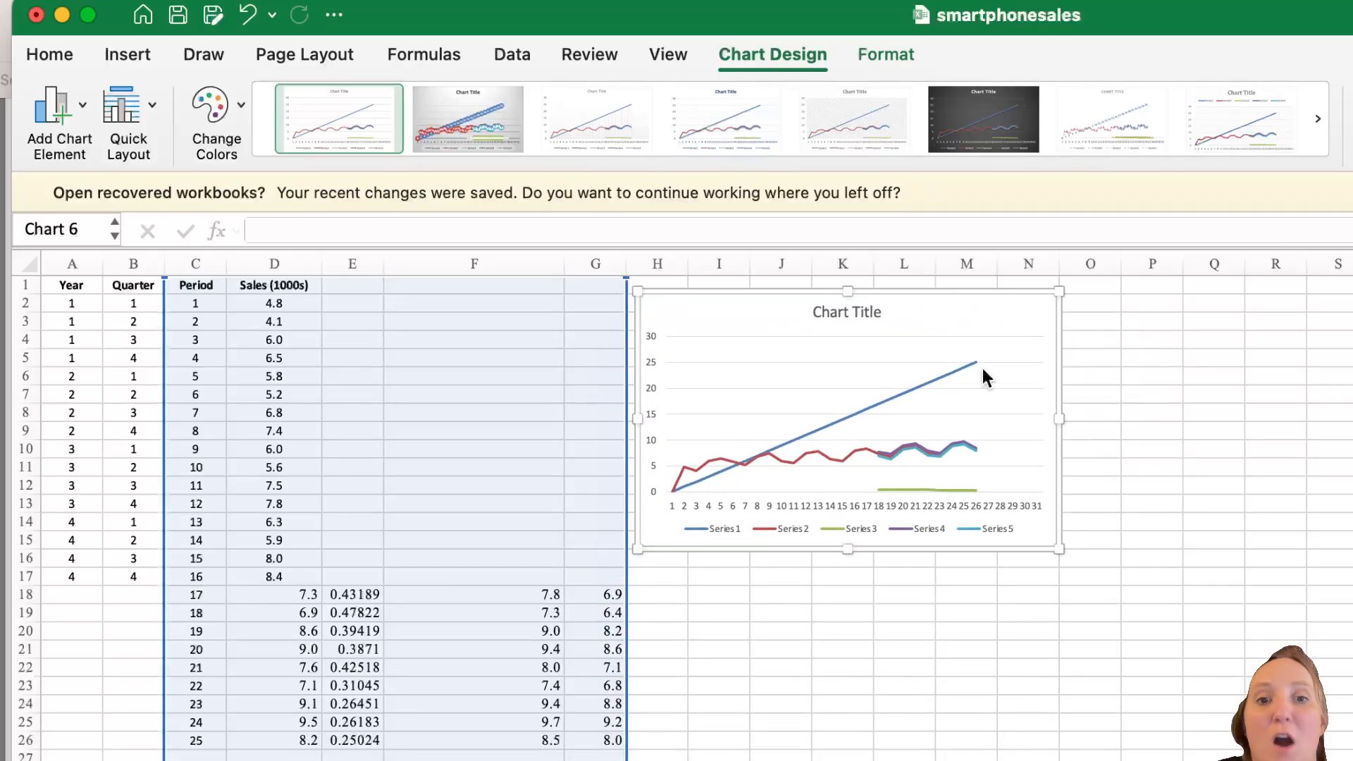
Step: Delete the Period series (column C) and the confidence interval series (column E) from the line chart
left_click(856, 408)
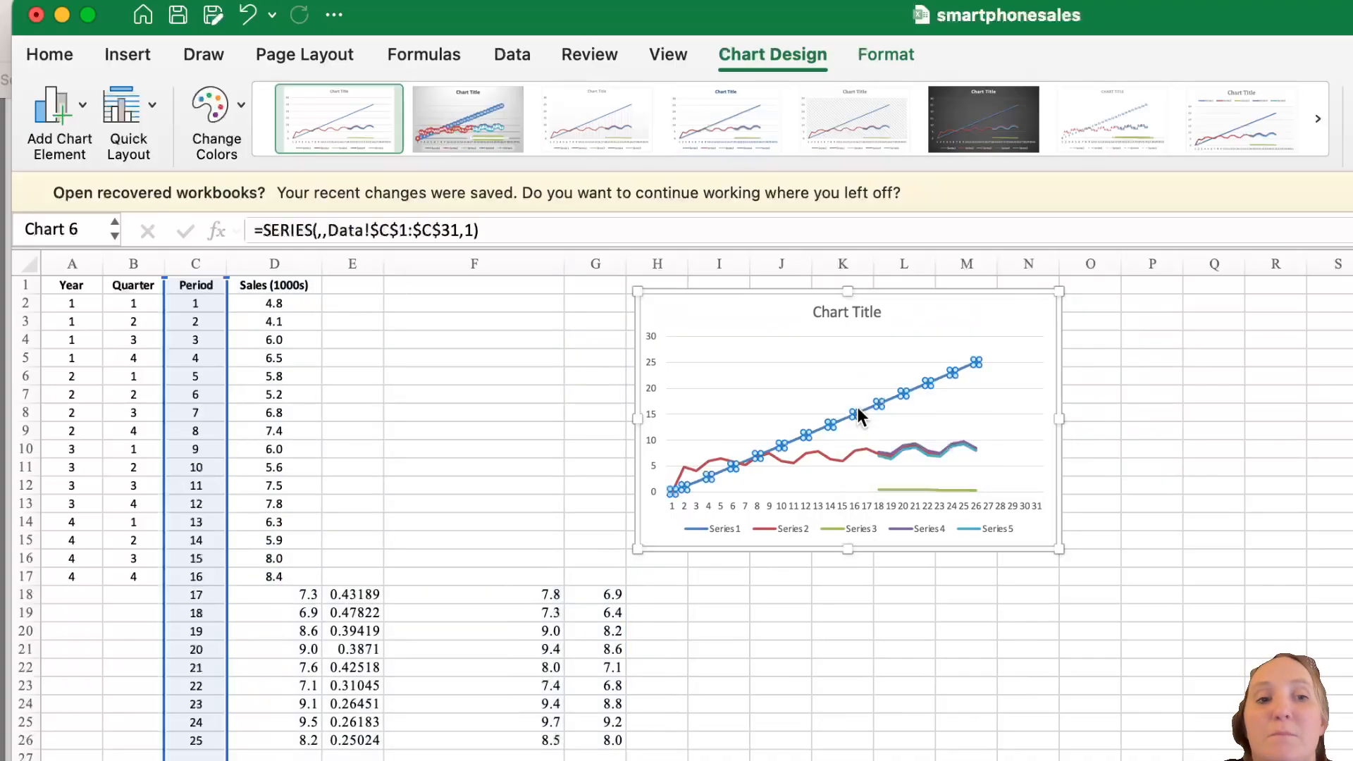
key("Delete")
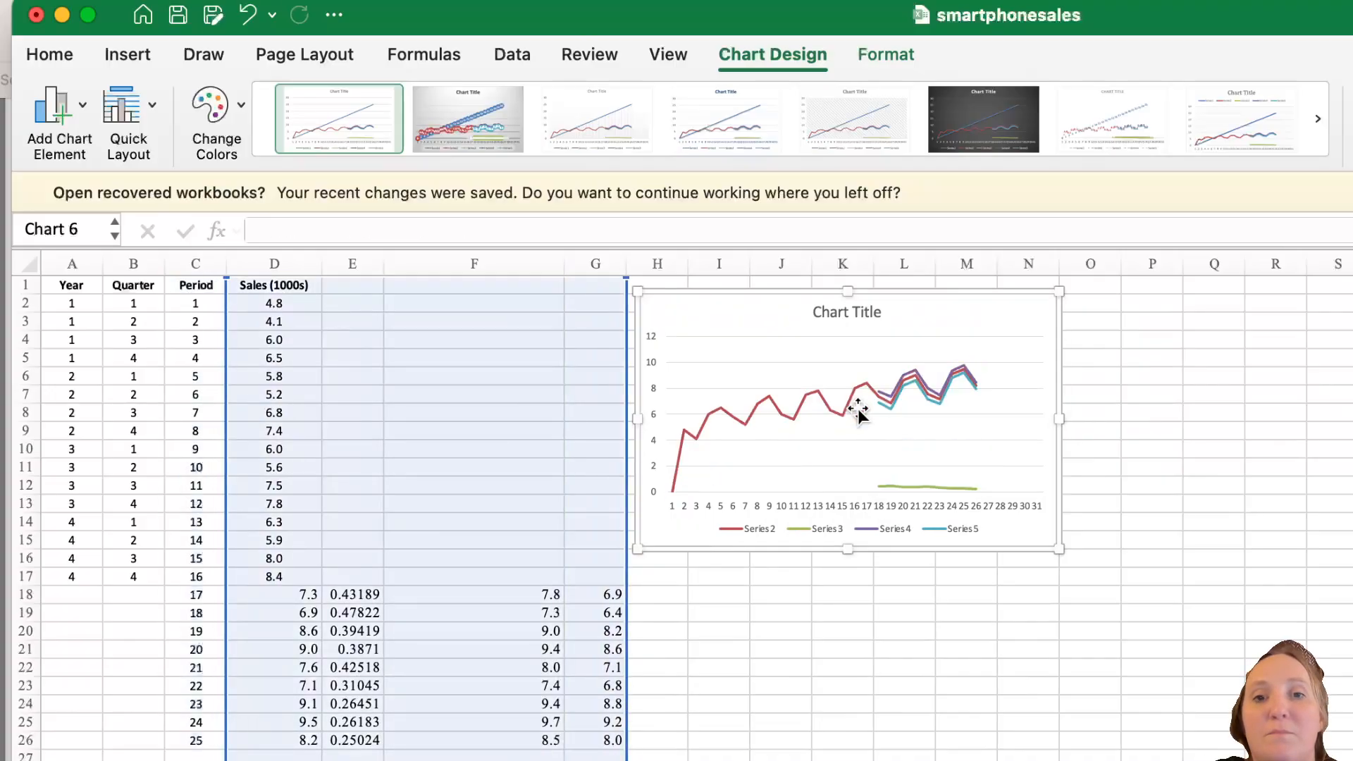
left_click(908, 486)
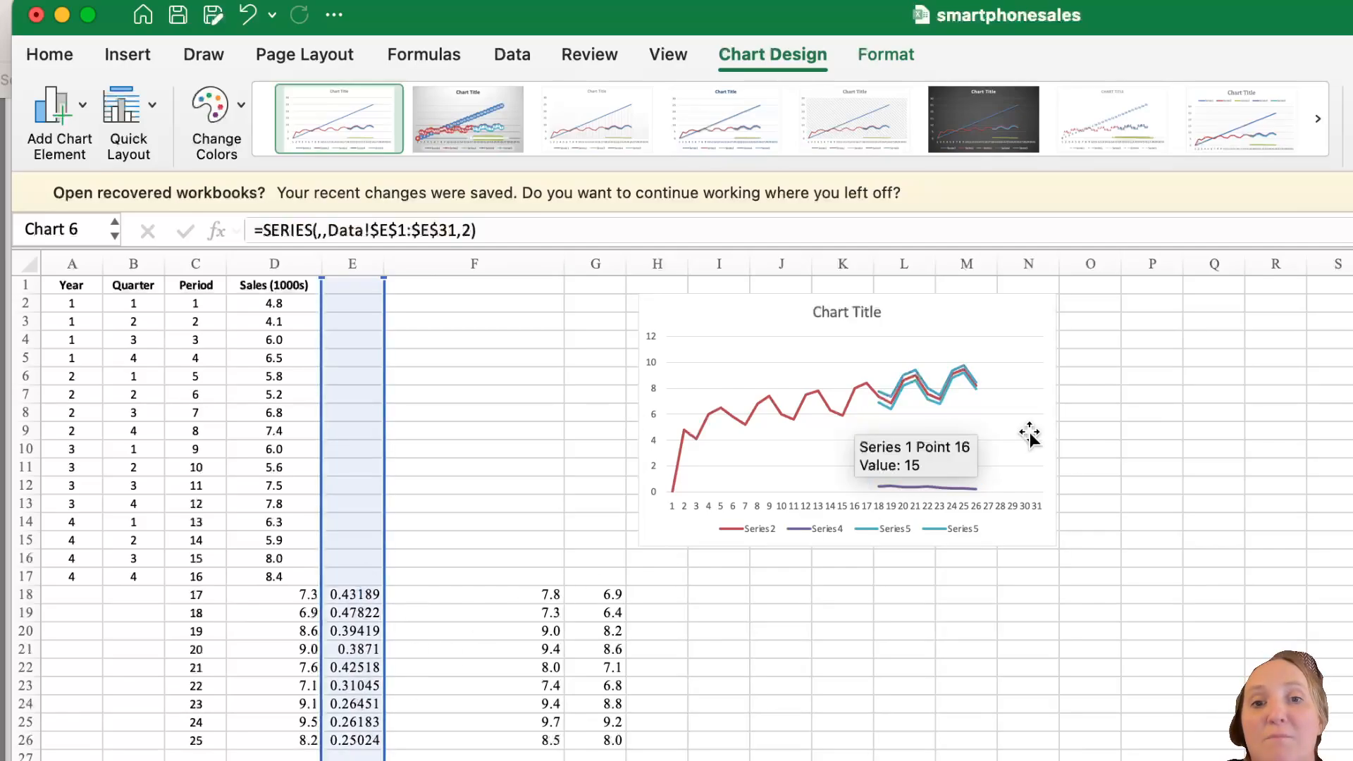
key("Delete")
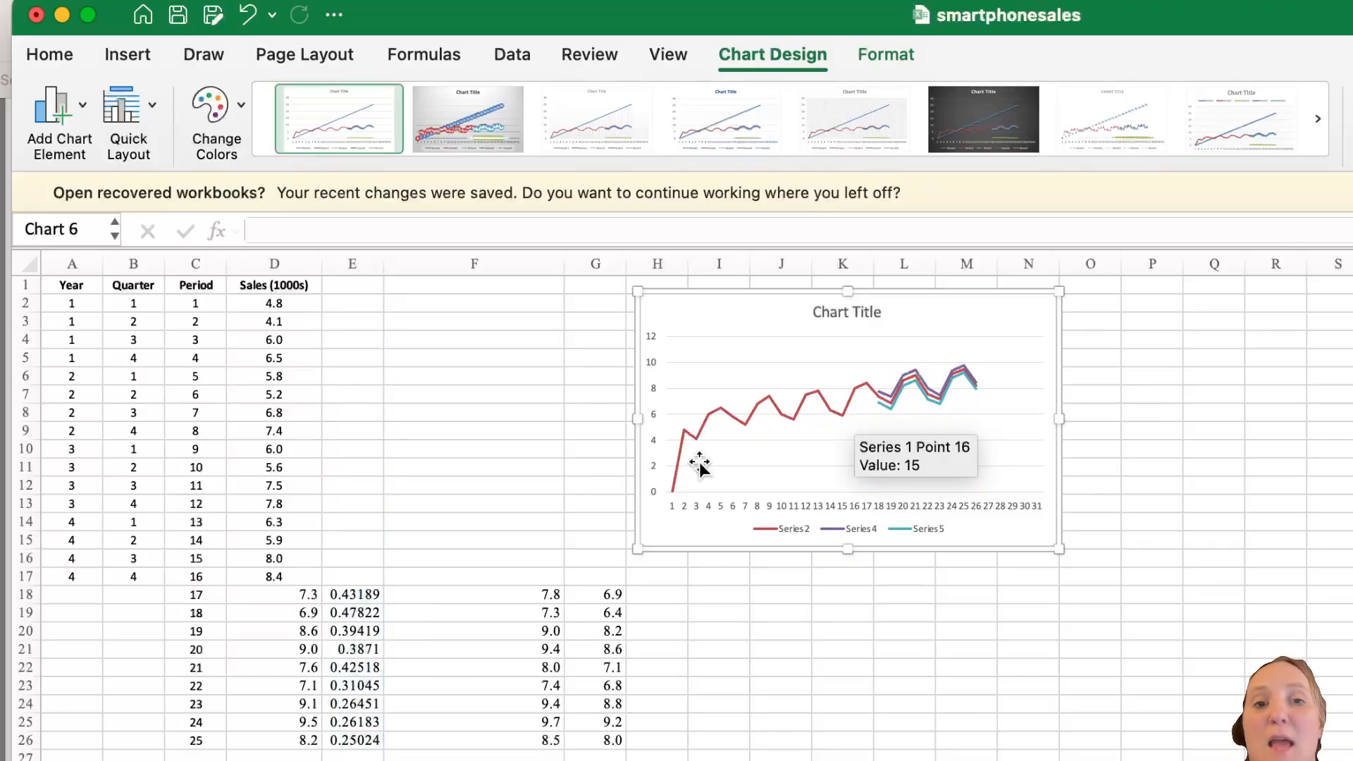
Step: Limit the chart's sales series in column D to the range D2:D26
left_click(687, 440)
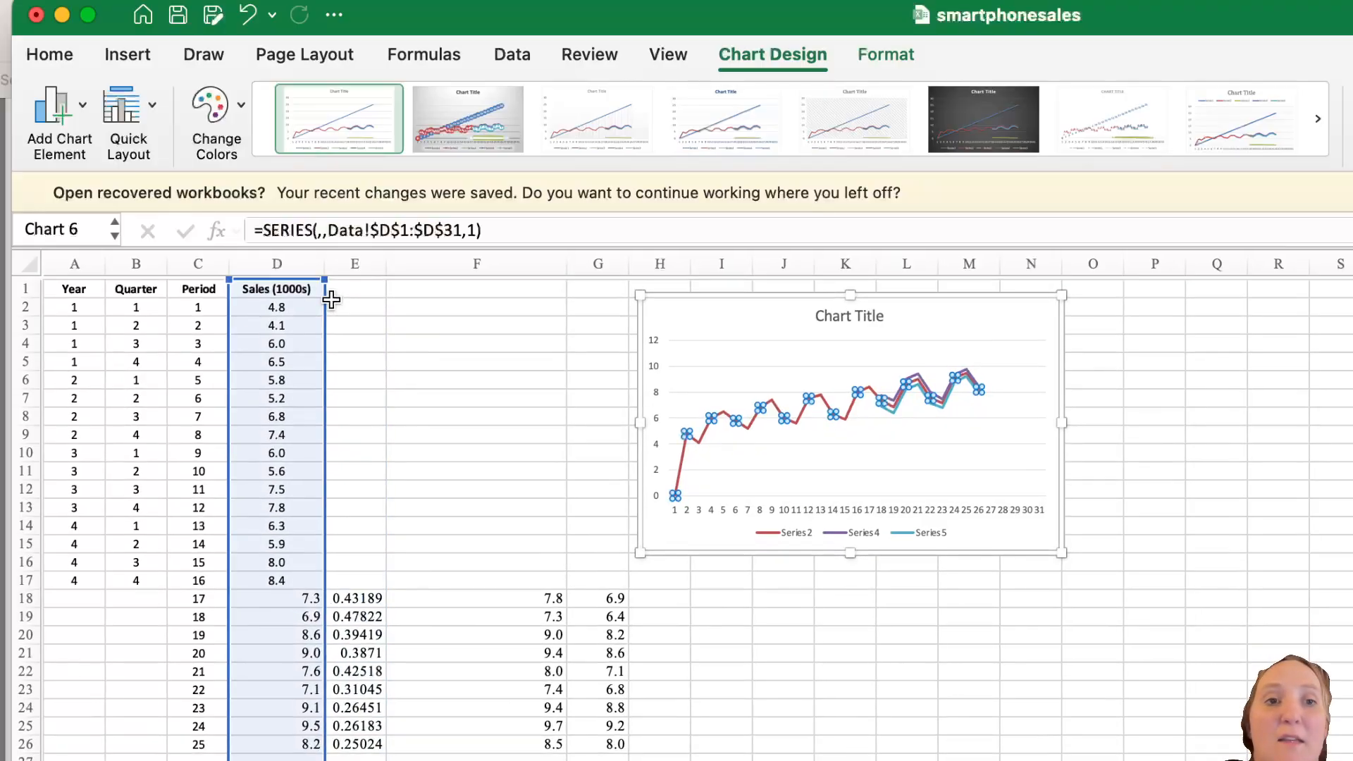
left_click_drag(322, 278, 322, 291)
mouse_move(310, 758)
left_mouse_down()
mouse_move(282, 682)
mouse_move(315, 747)
left_mouse_up()
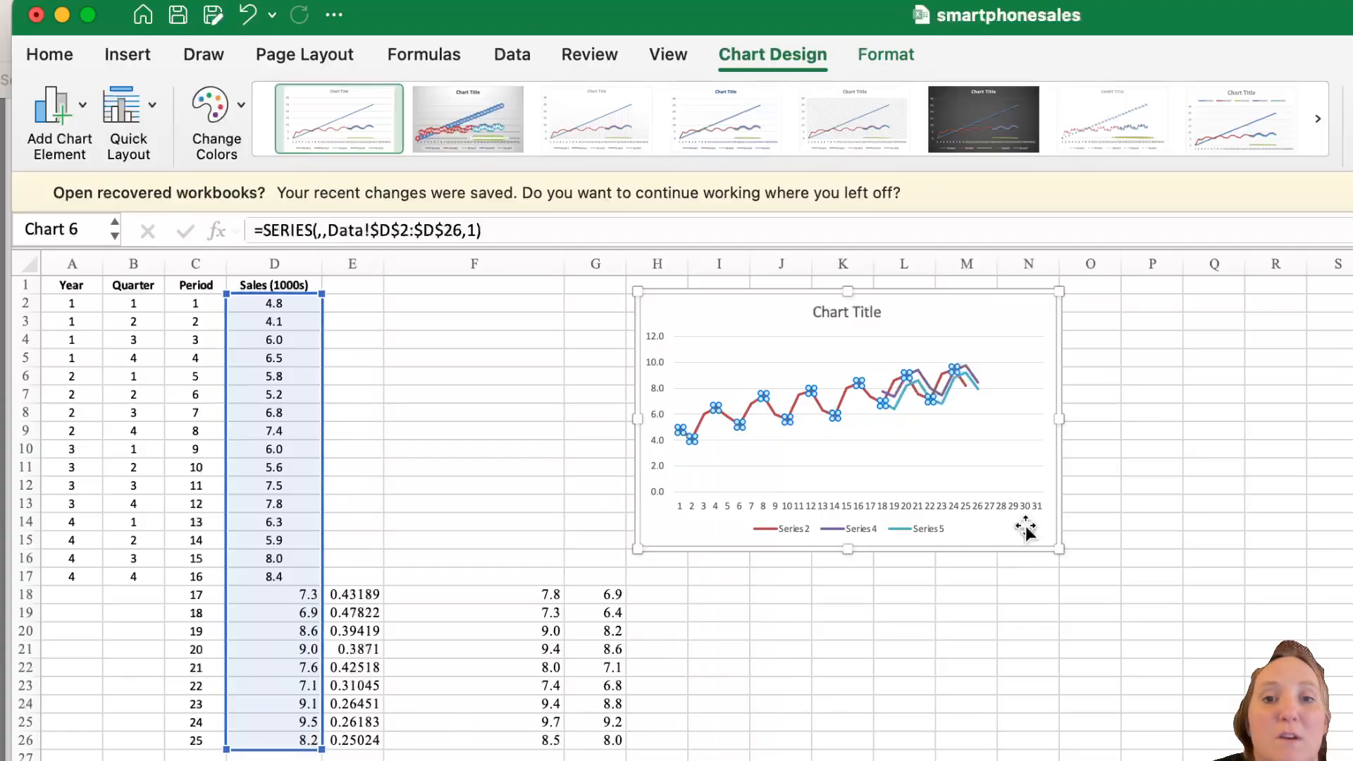
Step: Limit the chart's lower bound series in column G to the range G2:G26
left_click(920, 393)
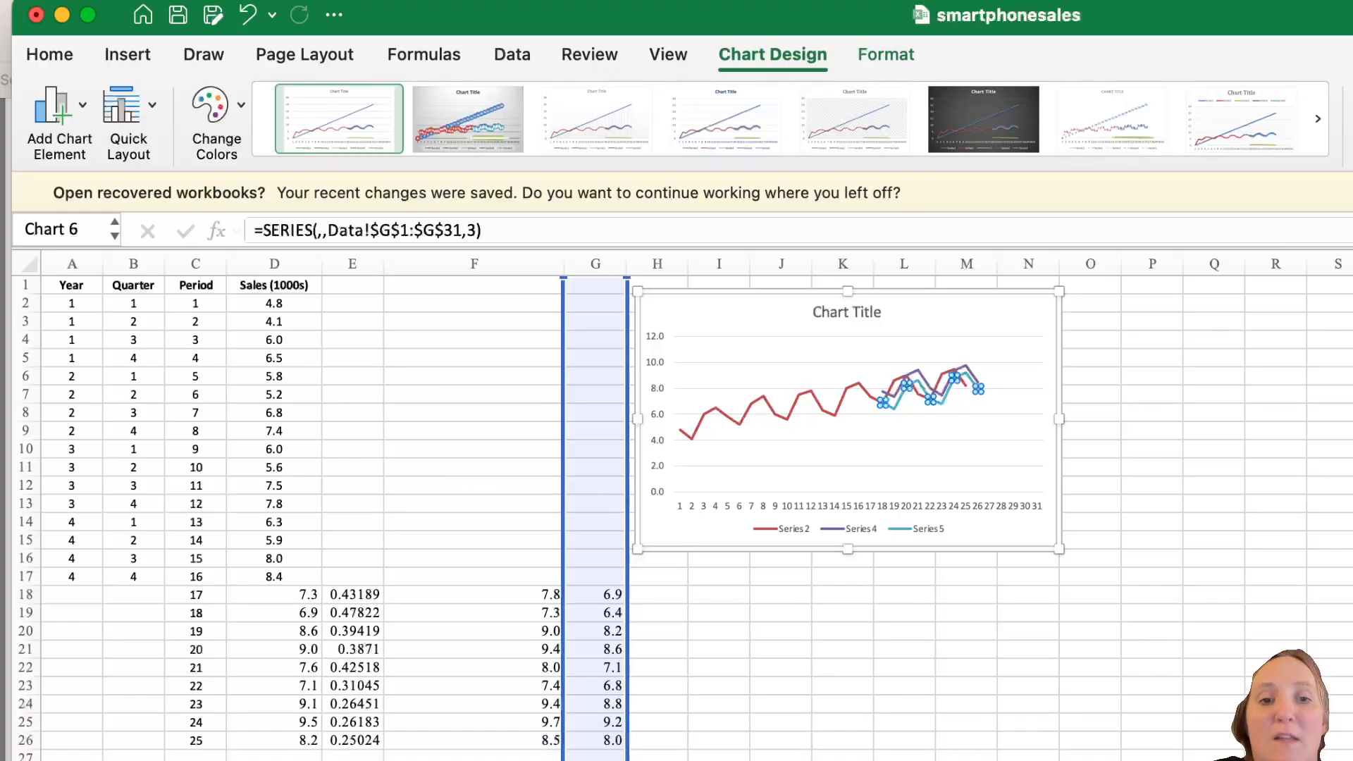
left_click_drag(625, 758, 626, 749)
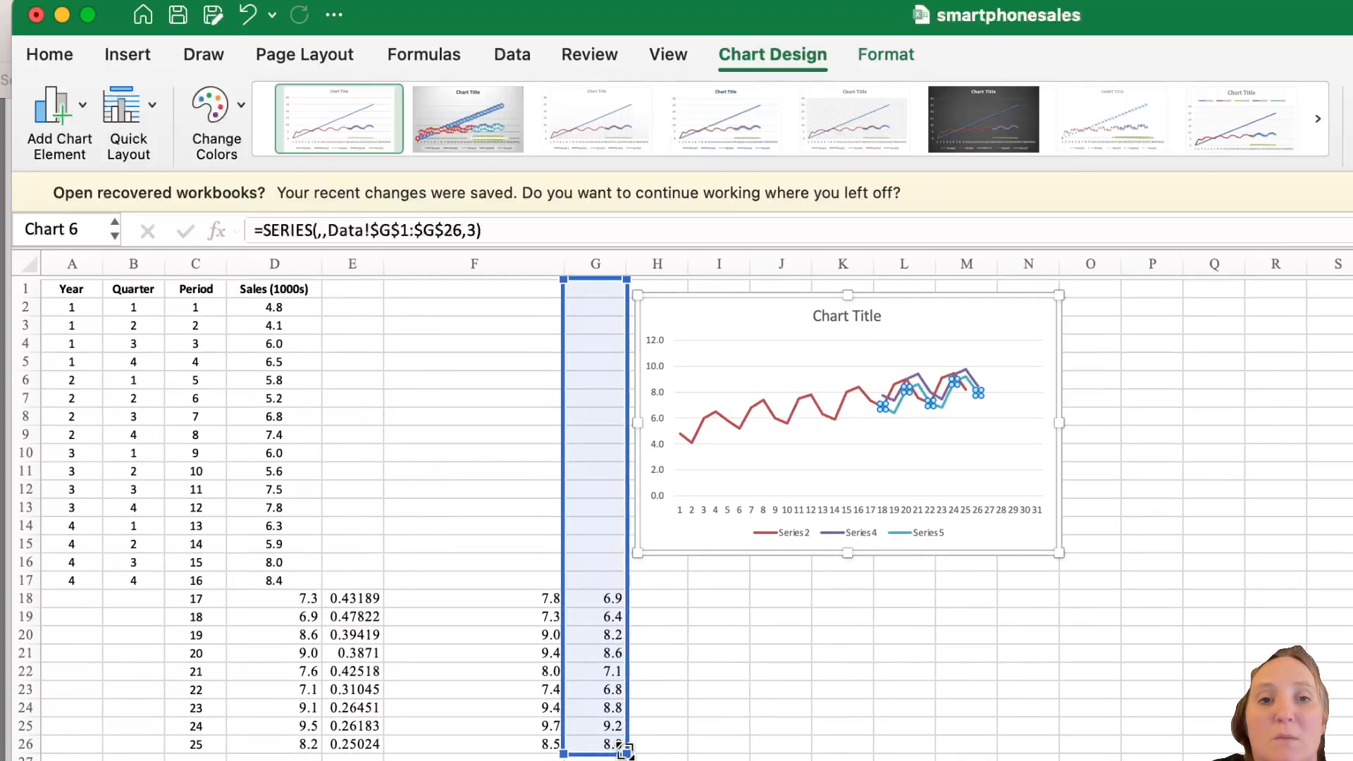
left_click_drag(627, 277, 625, 294)
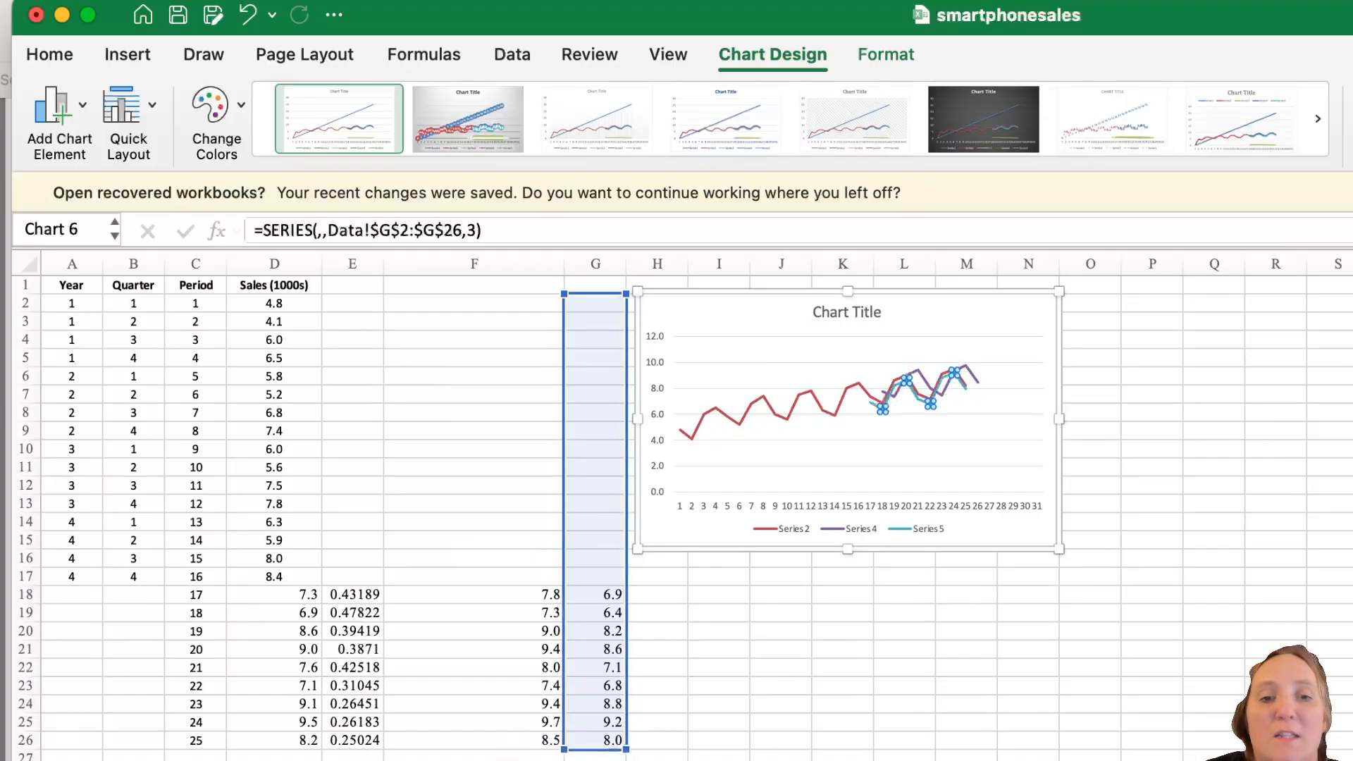
left_click(606, 284)
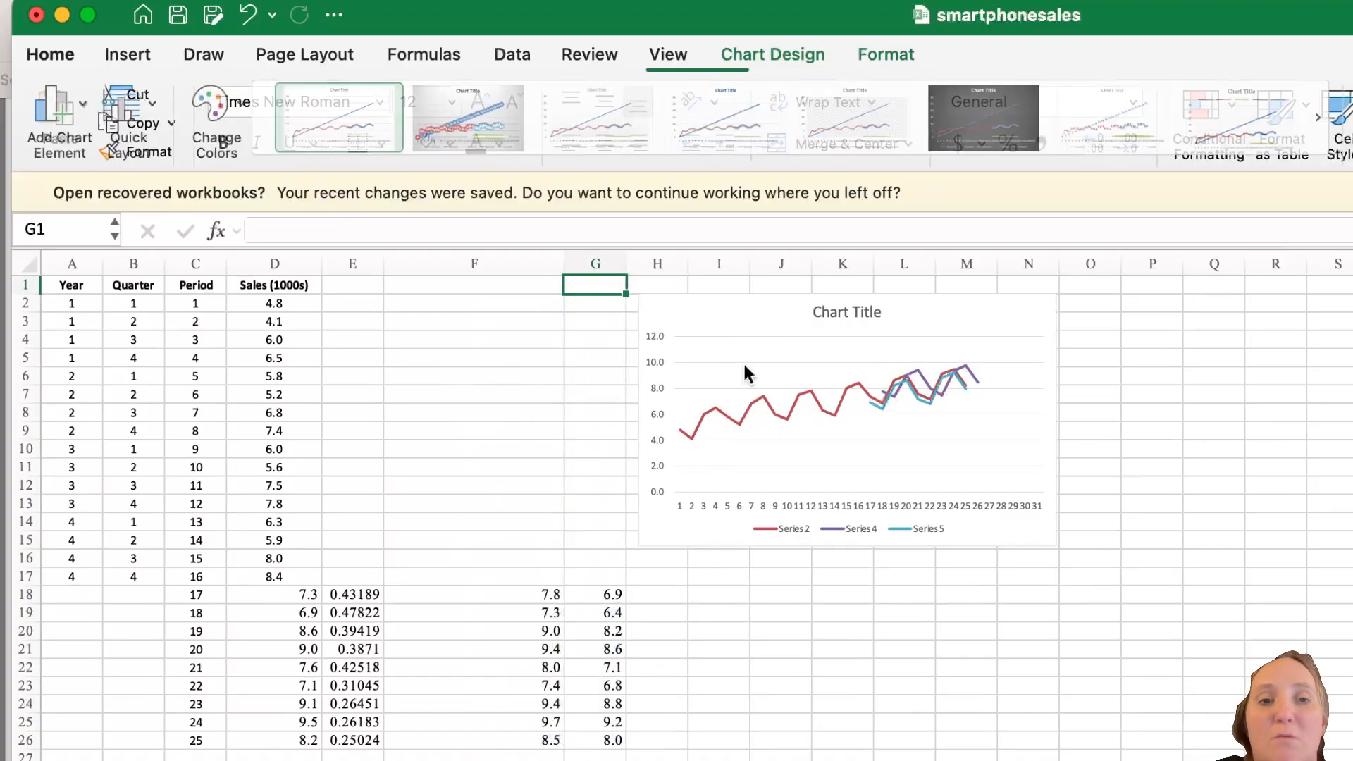
Step: Limit the chart's upper bound series in column F to the range F2:F26
left_click(948, 383)
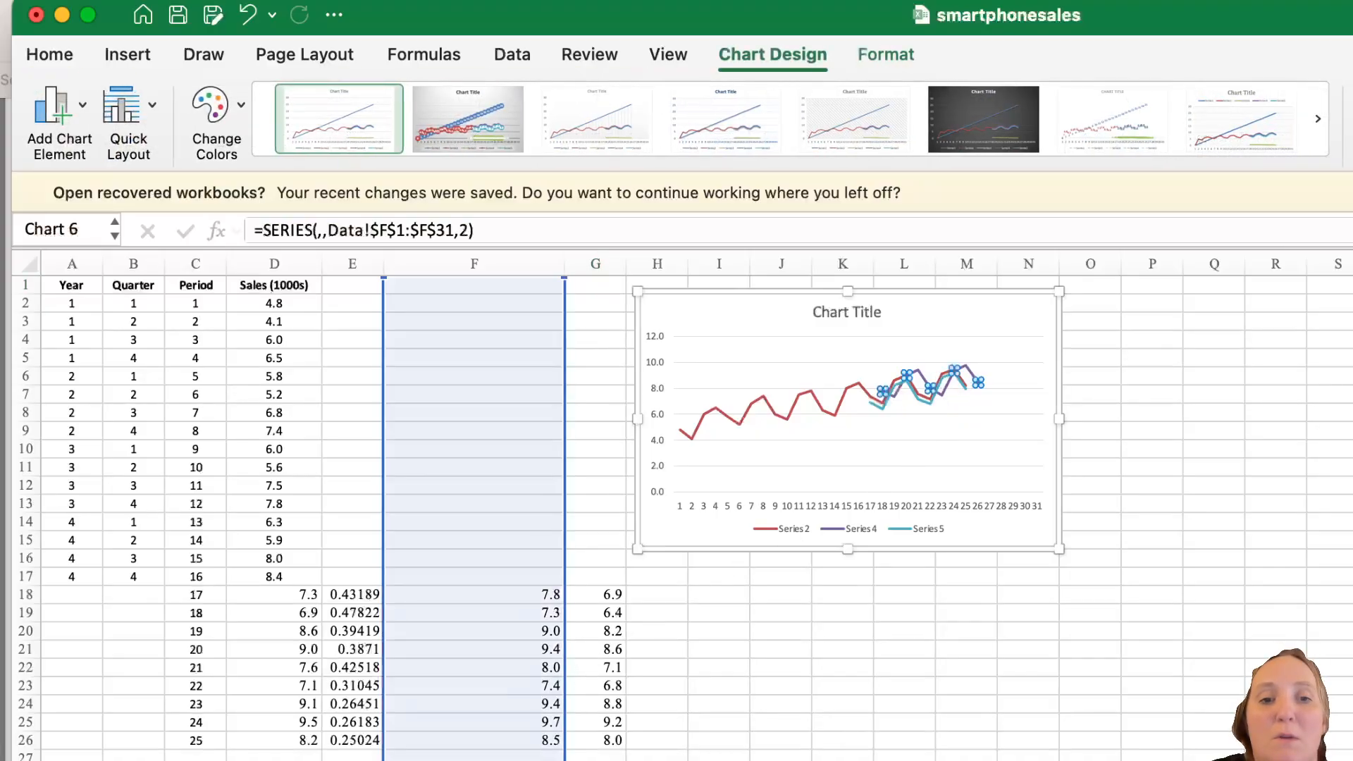
left_click_drag(565, 760, 564, 746)
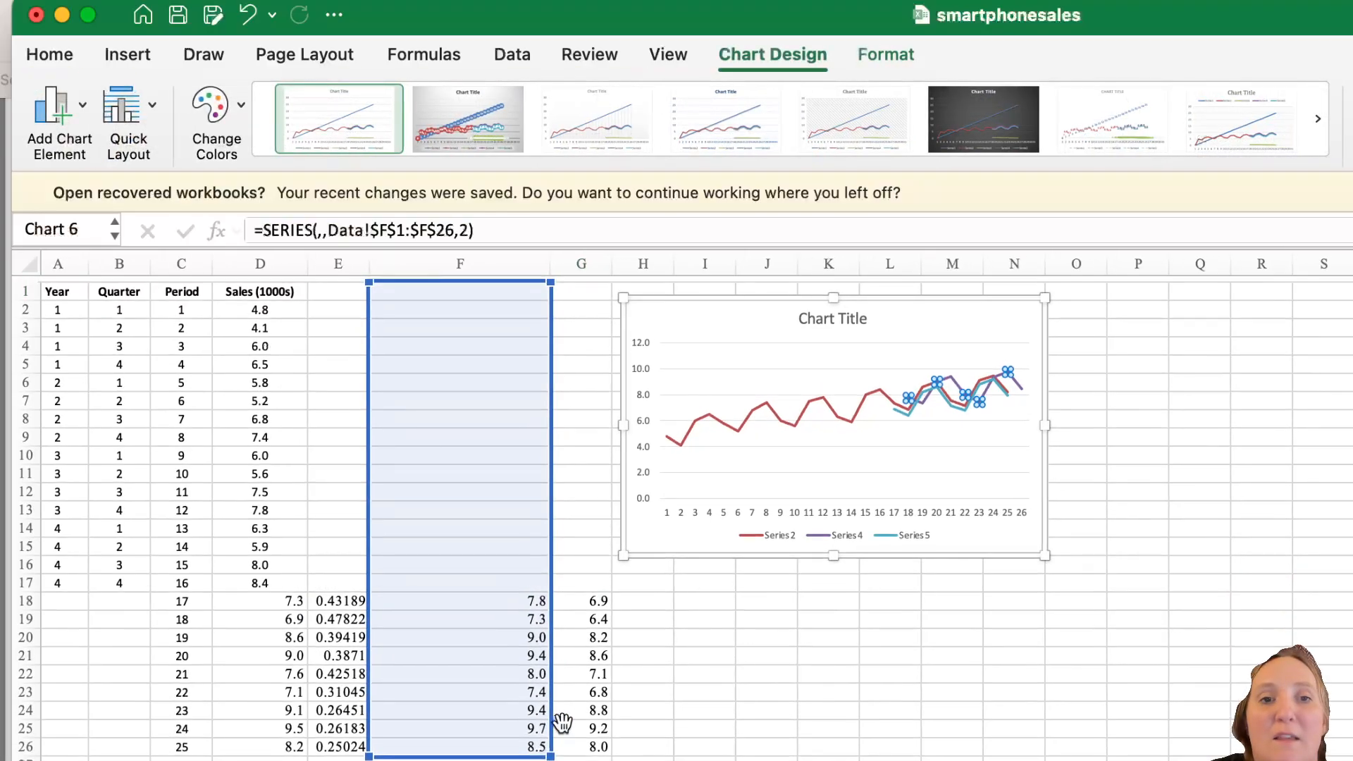
left_click_drag(551, 277, 549, 294)
left_click(985, 456)
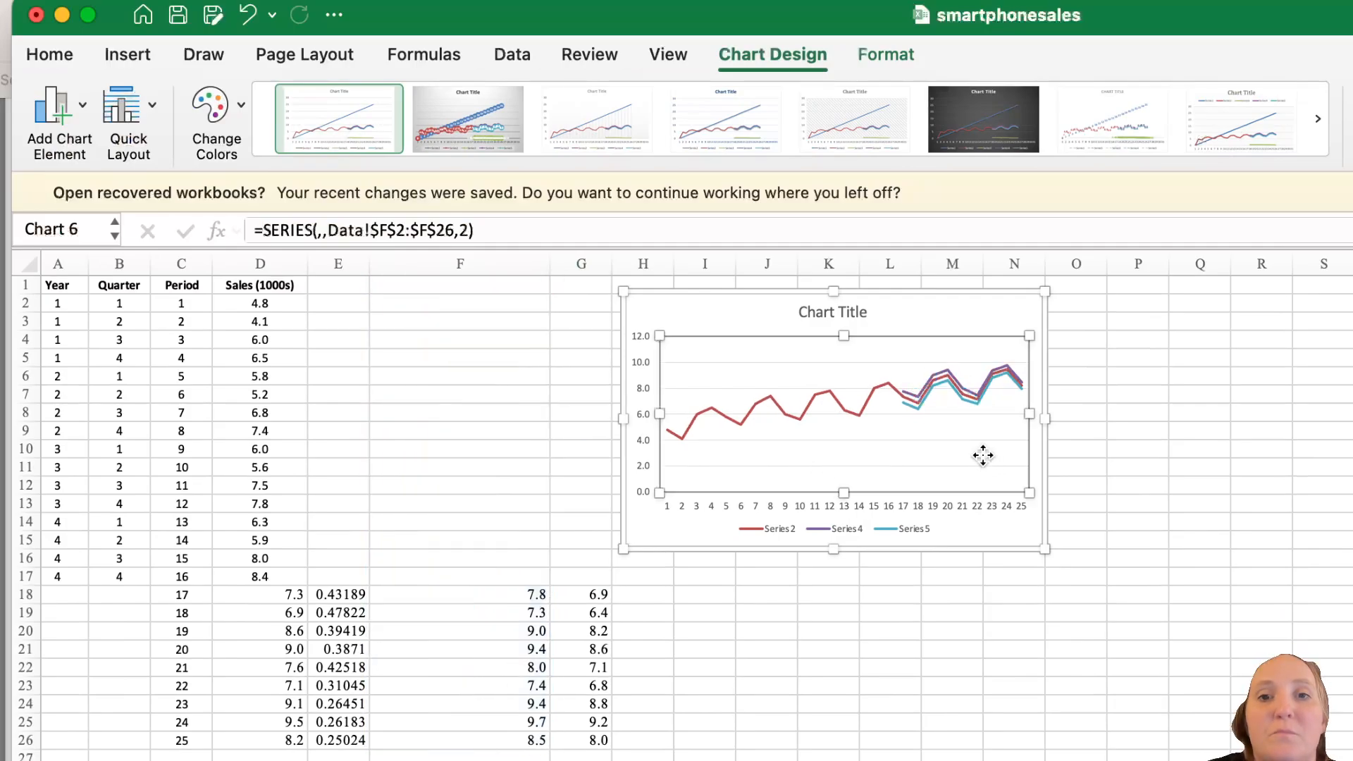
Step: Enlarge the chart, checking it against the textbook's example figure, and place it over columns J to R, clear of the data
left_click_drag(1045, 550, 1143, 653)
key("super+Tab")
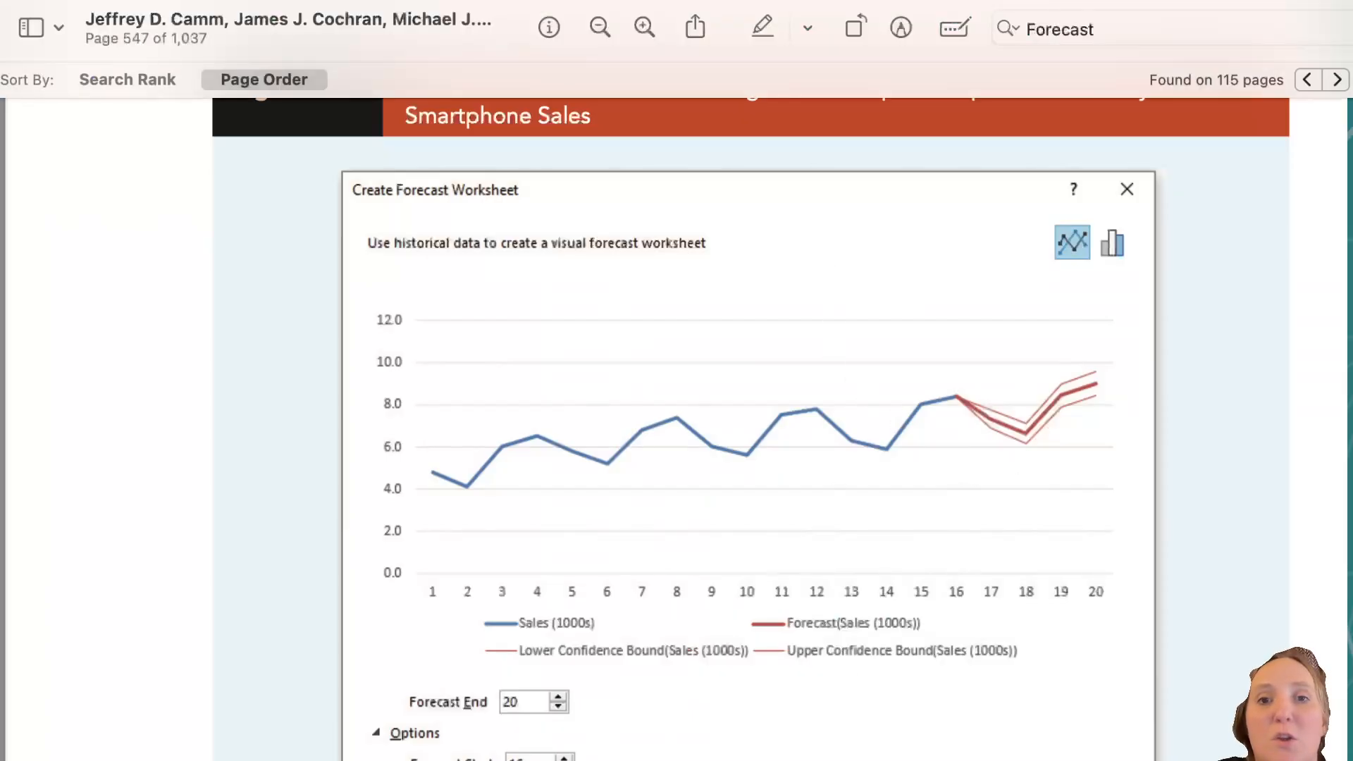
key("super+Tab")
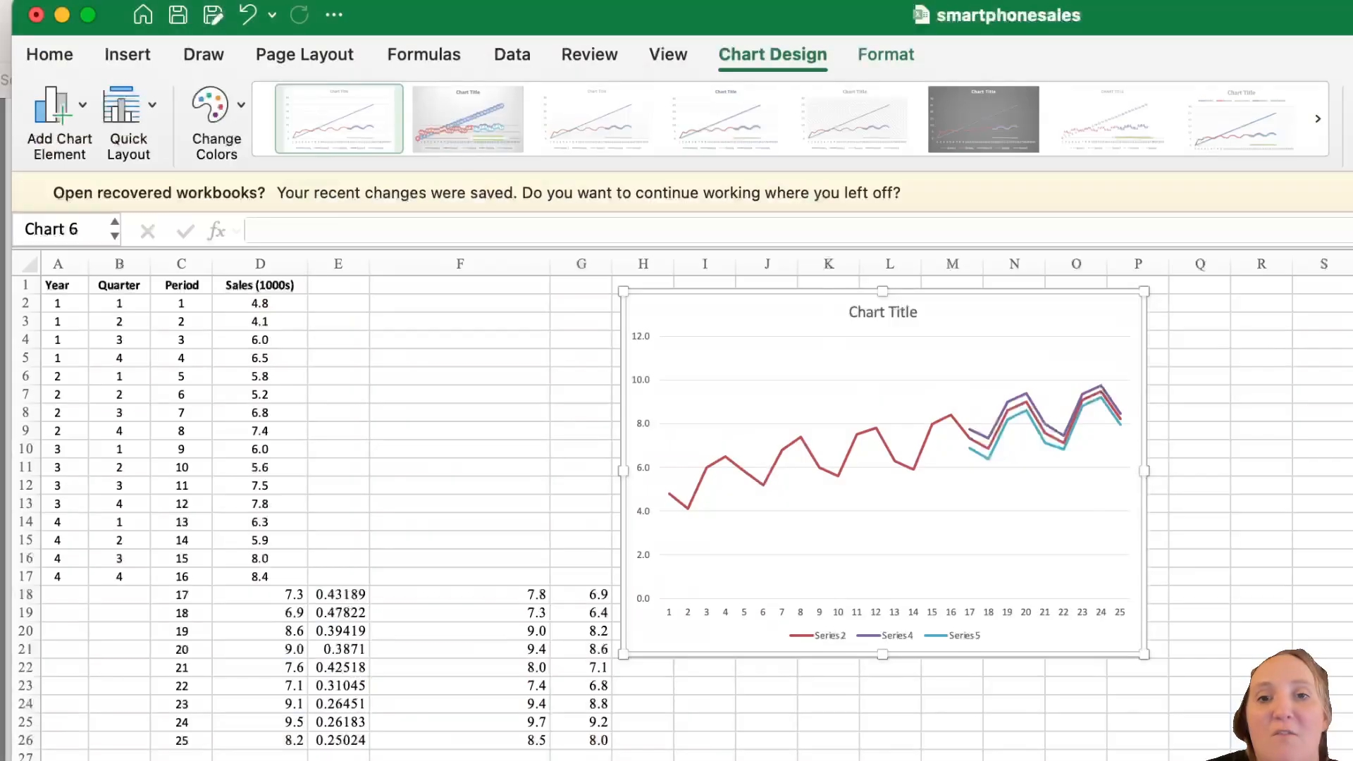
mouse_move(986, 449)
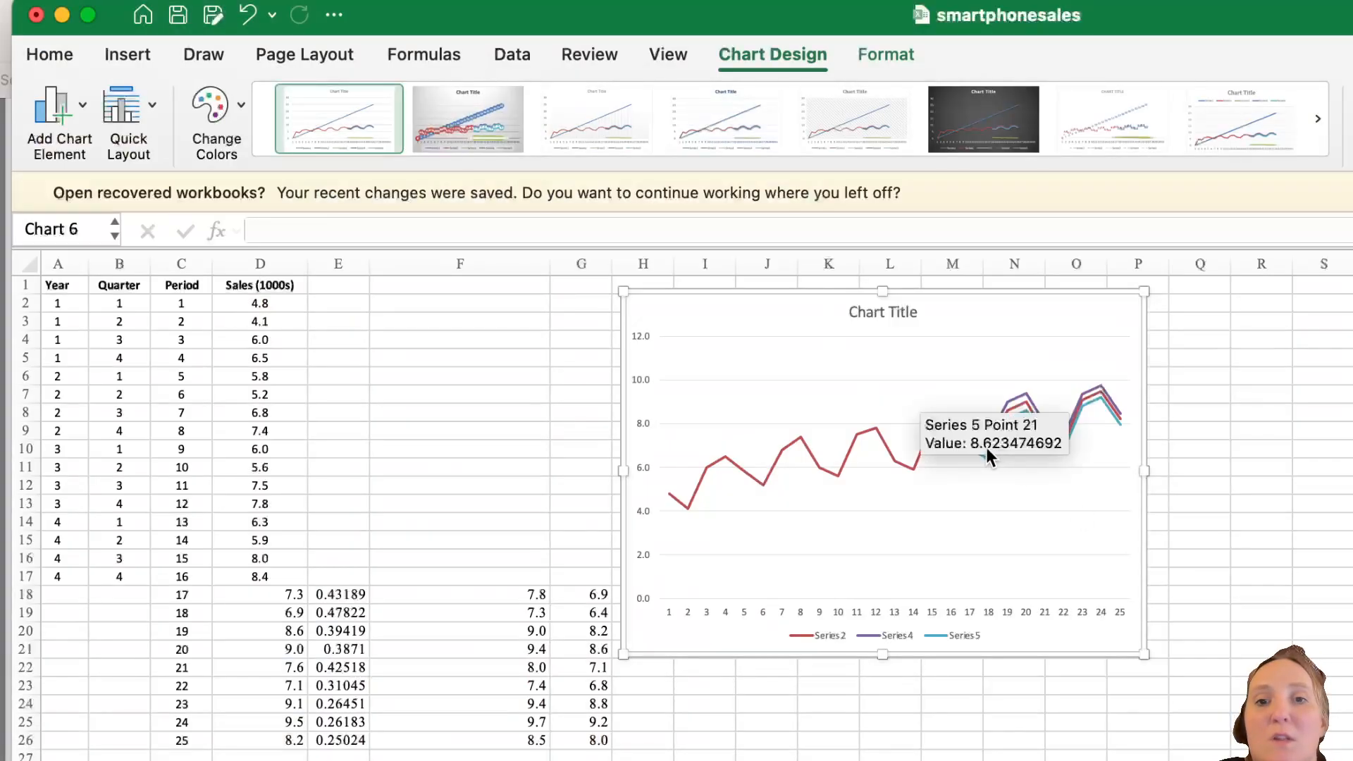
left_click_drag(1002, 307, 919, 318)
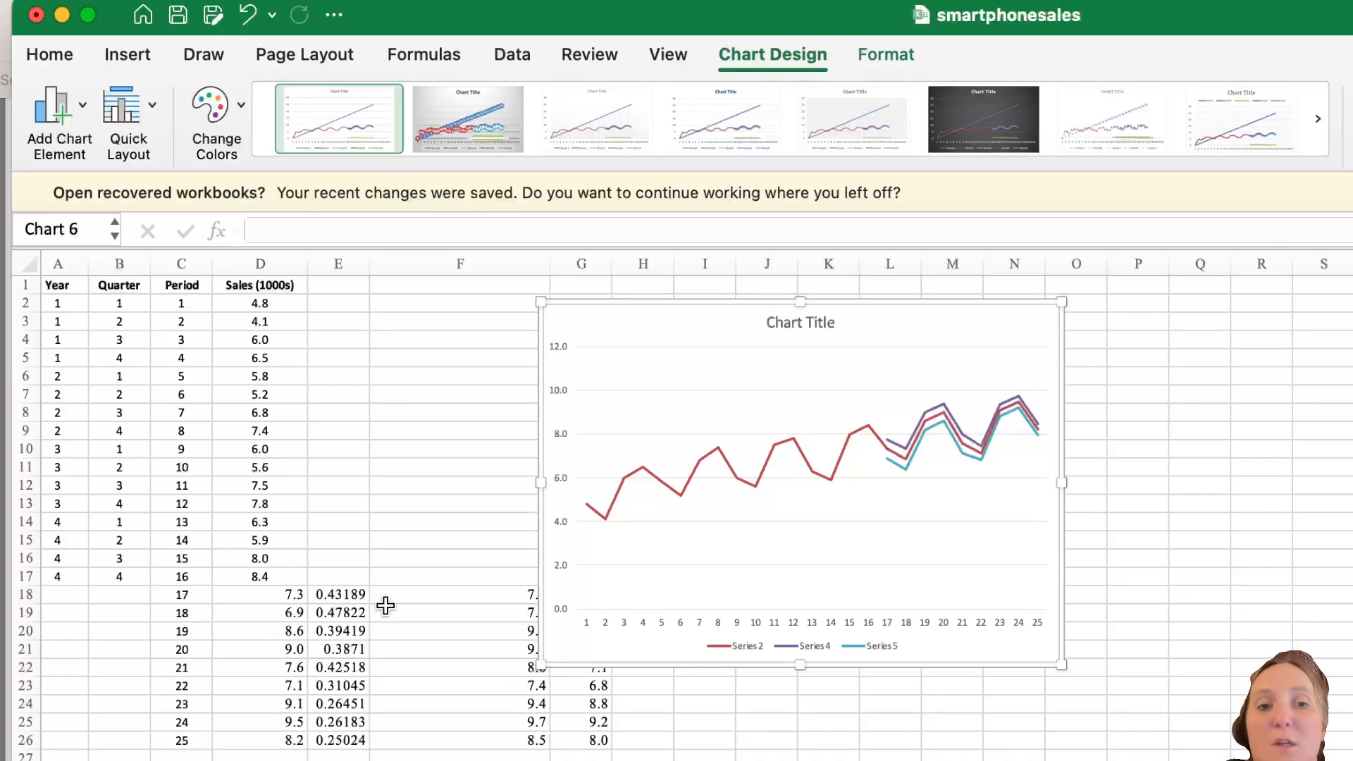
left_click_drag(632, 314, 855, 308)
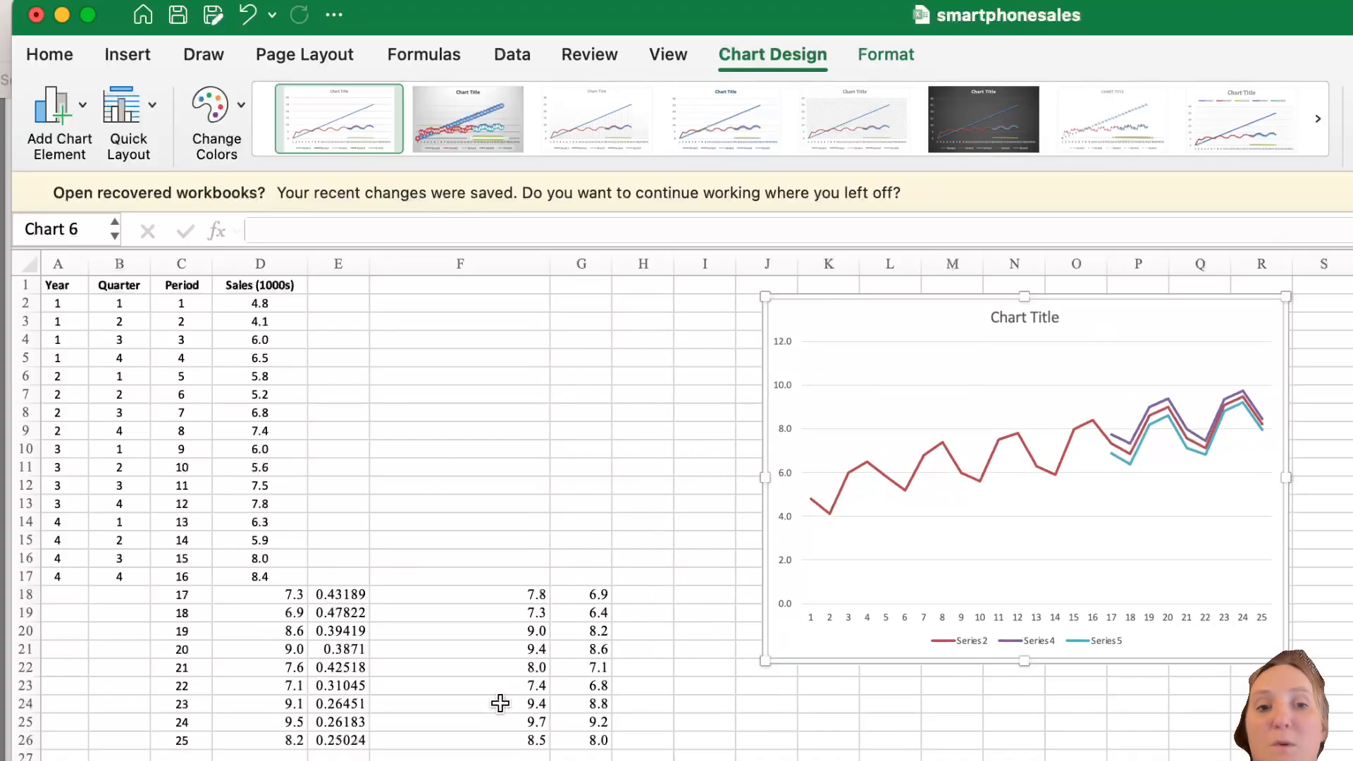
Step: Replace the upper and lower bound formulas in F18:G26 with their values
left_click_drag(587, 739, 482, 602)
key("super+c")
left_click(79, 110)
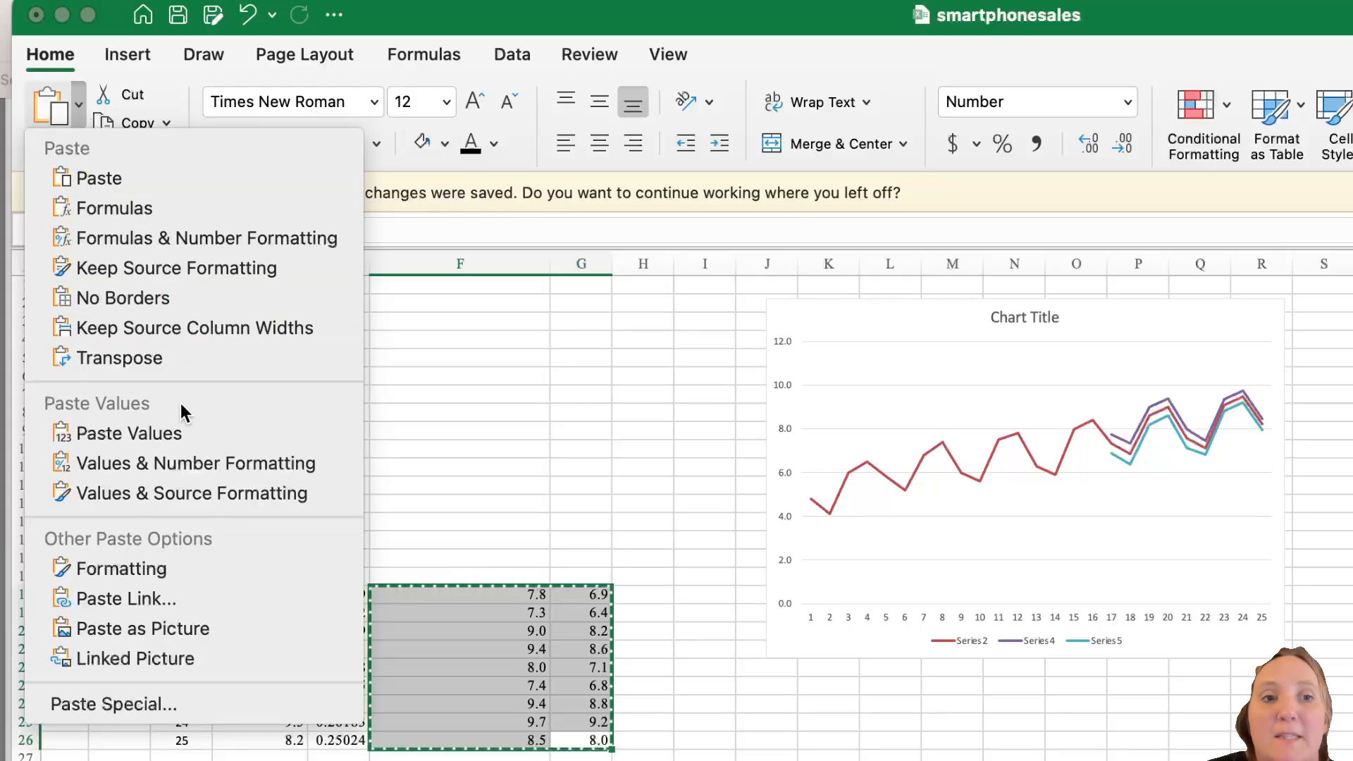
left_click(176, 433)
Step: Copy the forecasts in D18:D26 and paste them as values over the confidence intervals in E18:E26
left_click_drag(340, 594, 333, 737)
left_click_drag(282, 594, 293, 738)
key("super+c")
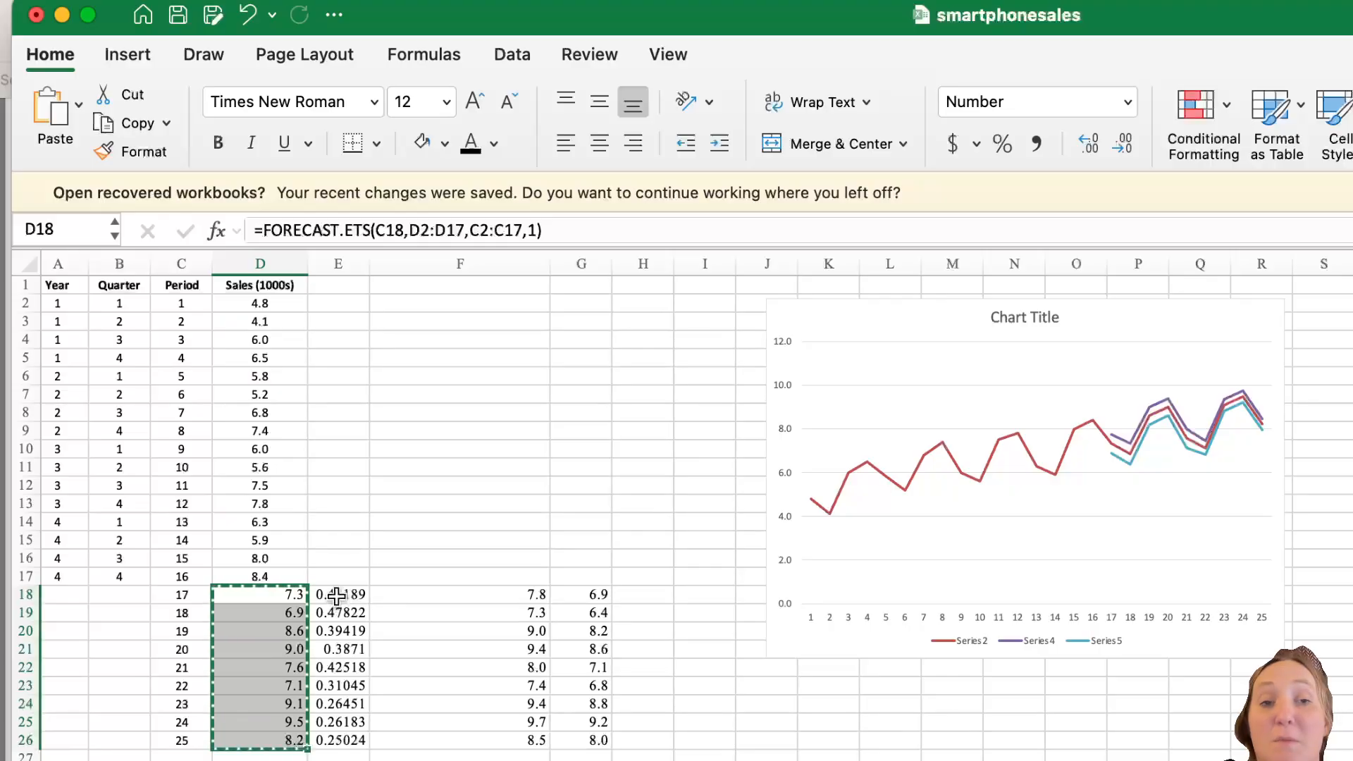
left_click(337, 596)
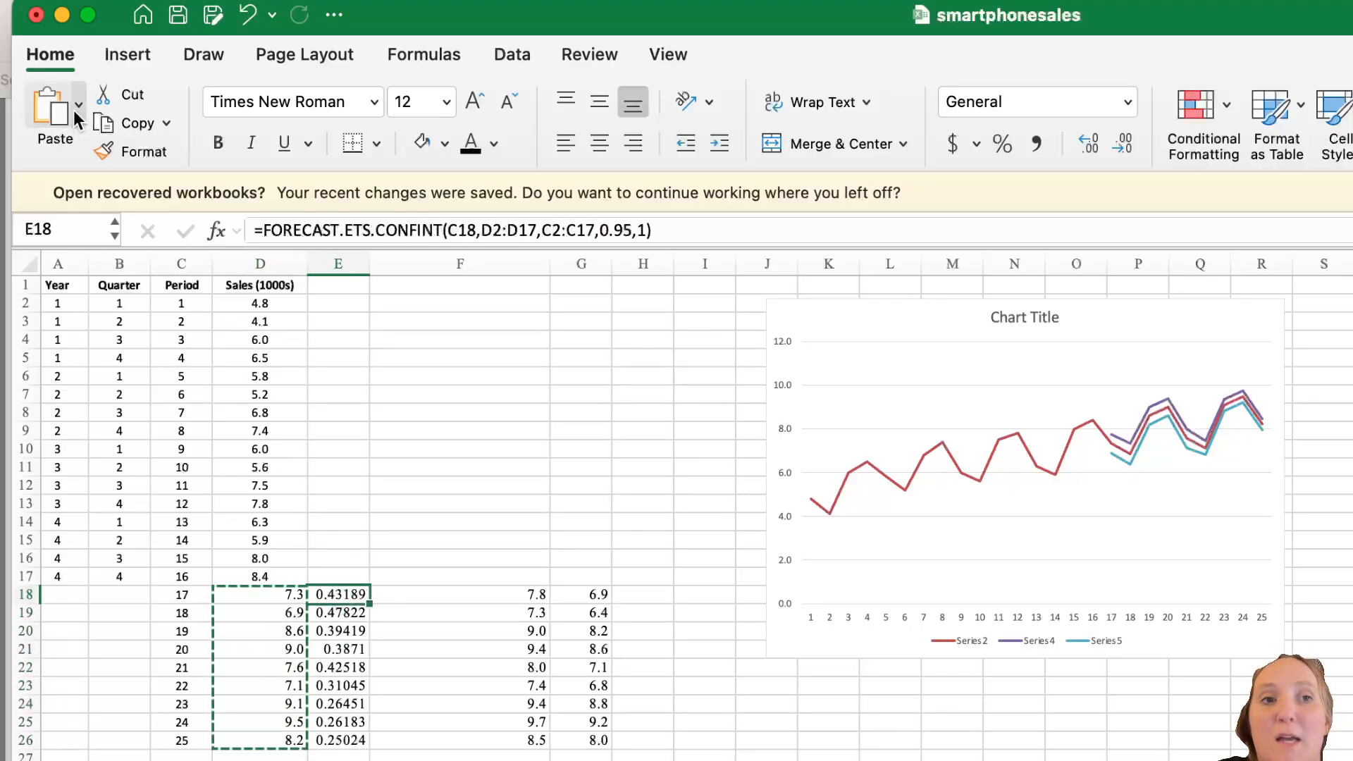
left_click(78, 105)
left_click(150, 435)
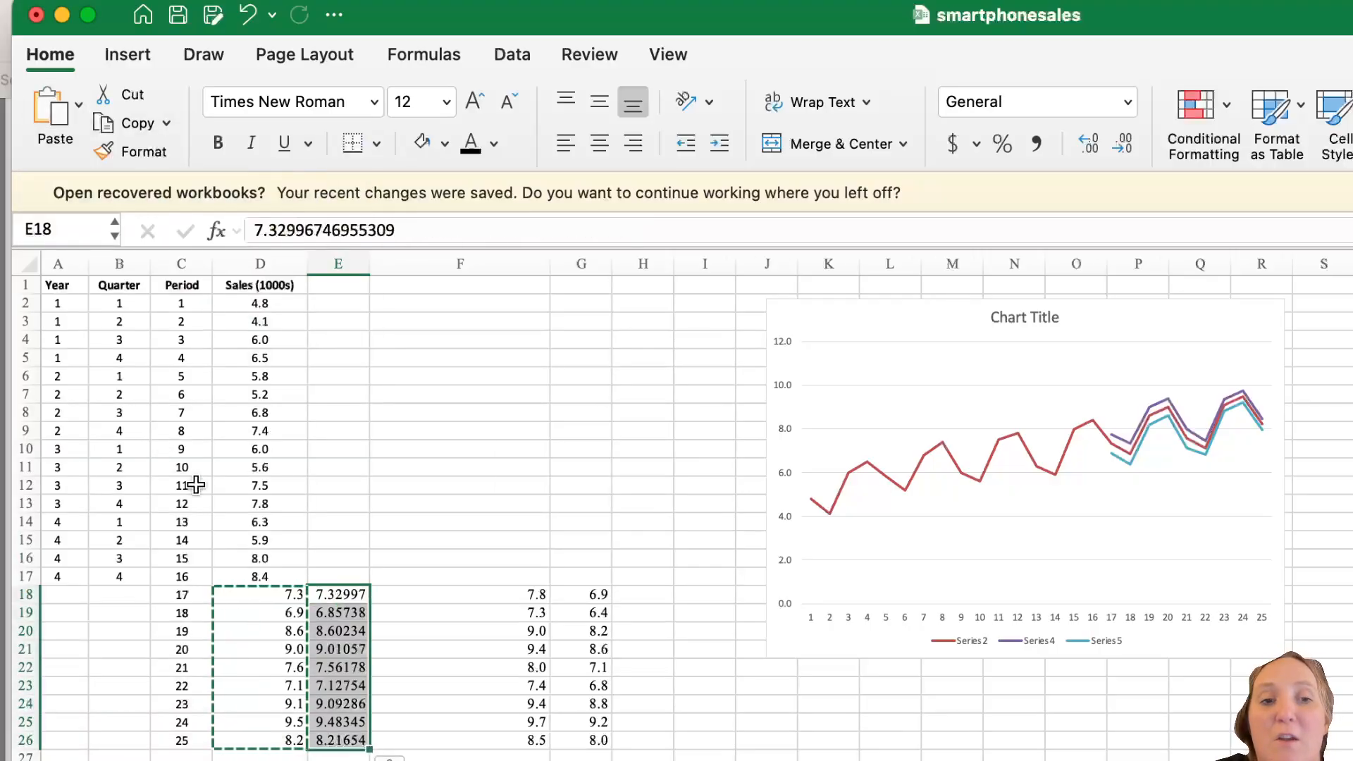
Step: Clear the forecast formulas from D18:D26 and move the chart beside column G
left_click_drag(278, 594, 277, 740)
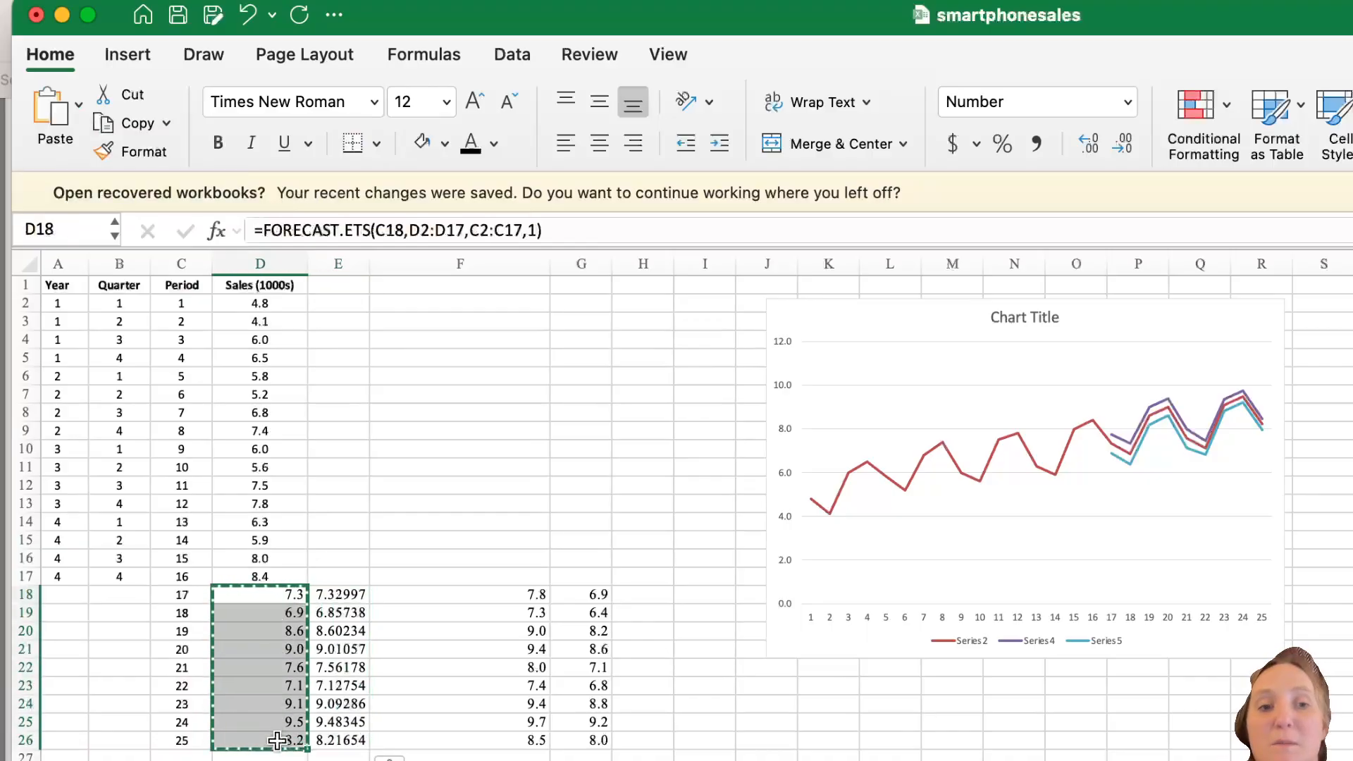
key("Delete")
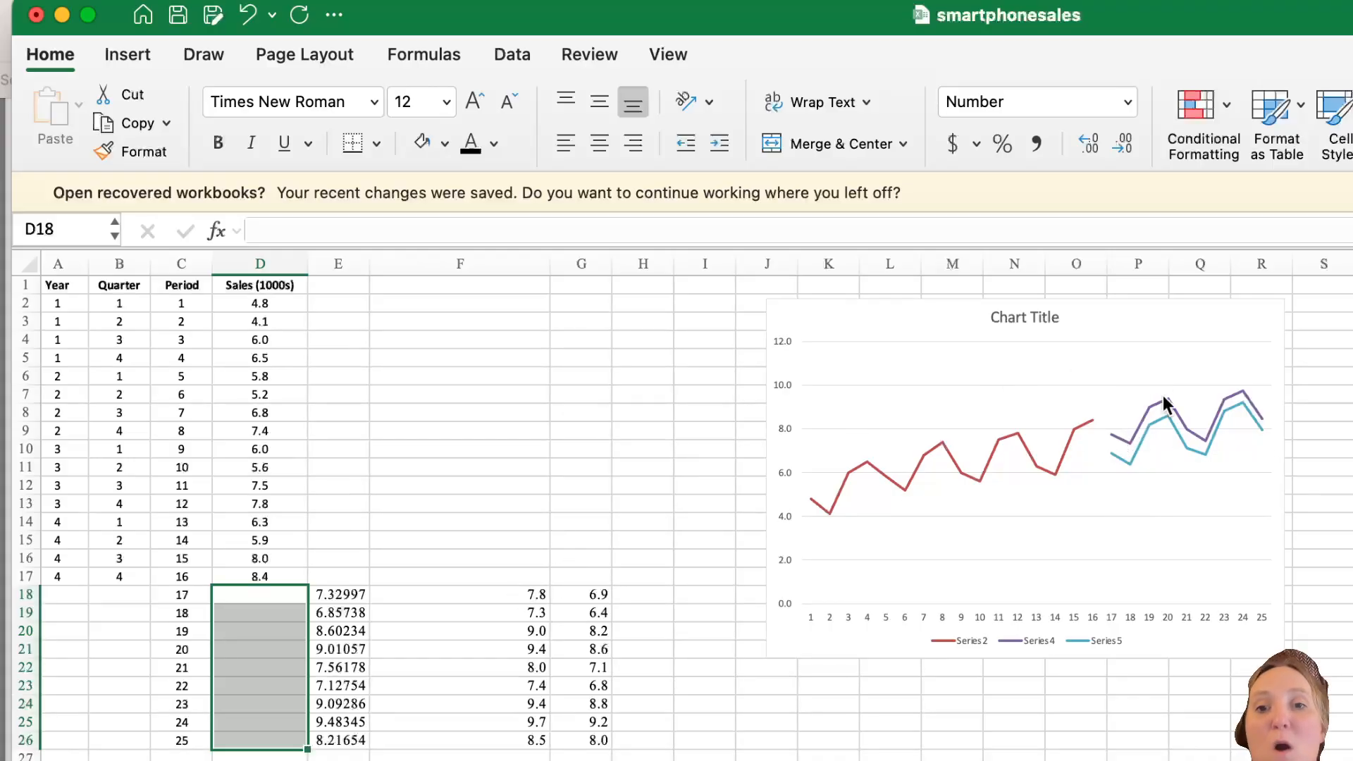
mouse_move(1126, 449)
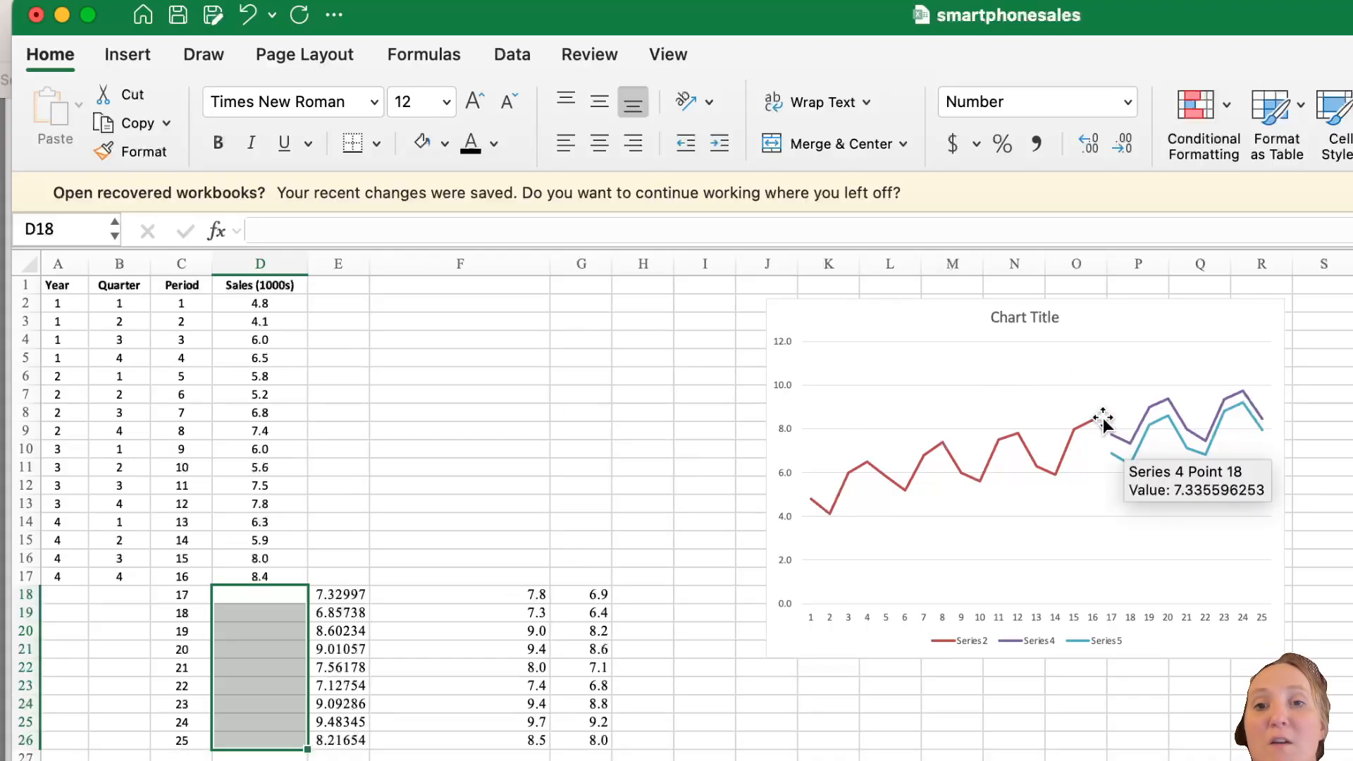
mouse_move(1092, 421)
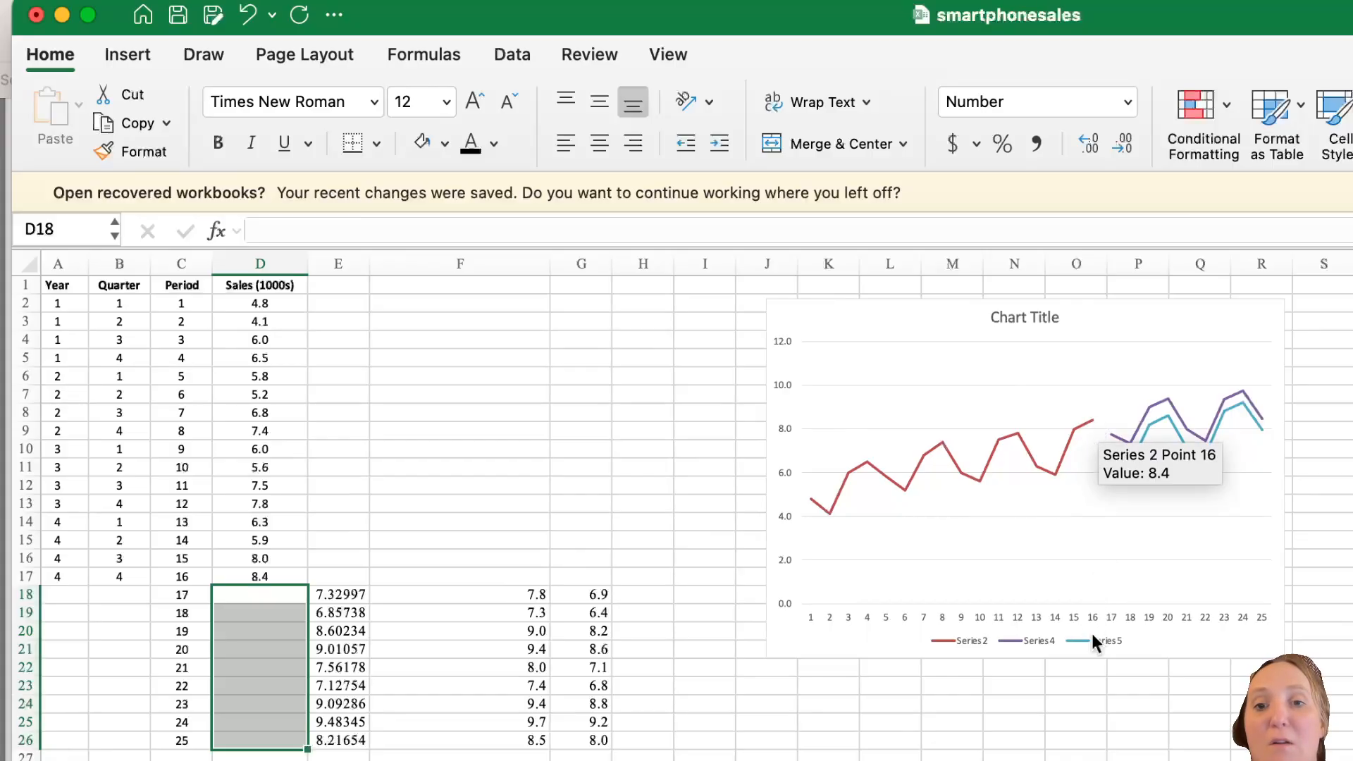
left_click_drag(1162, 326, 1047, 282)
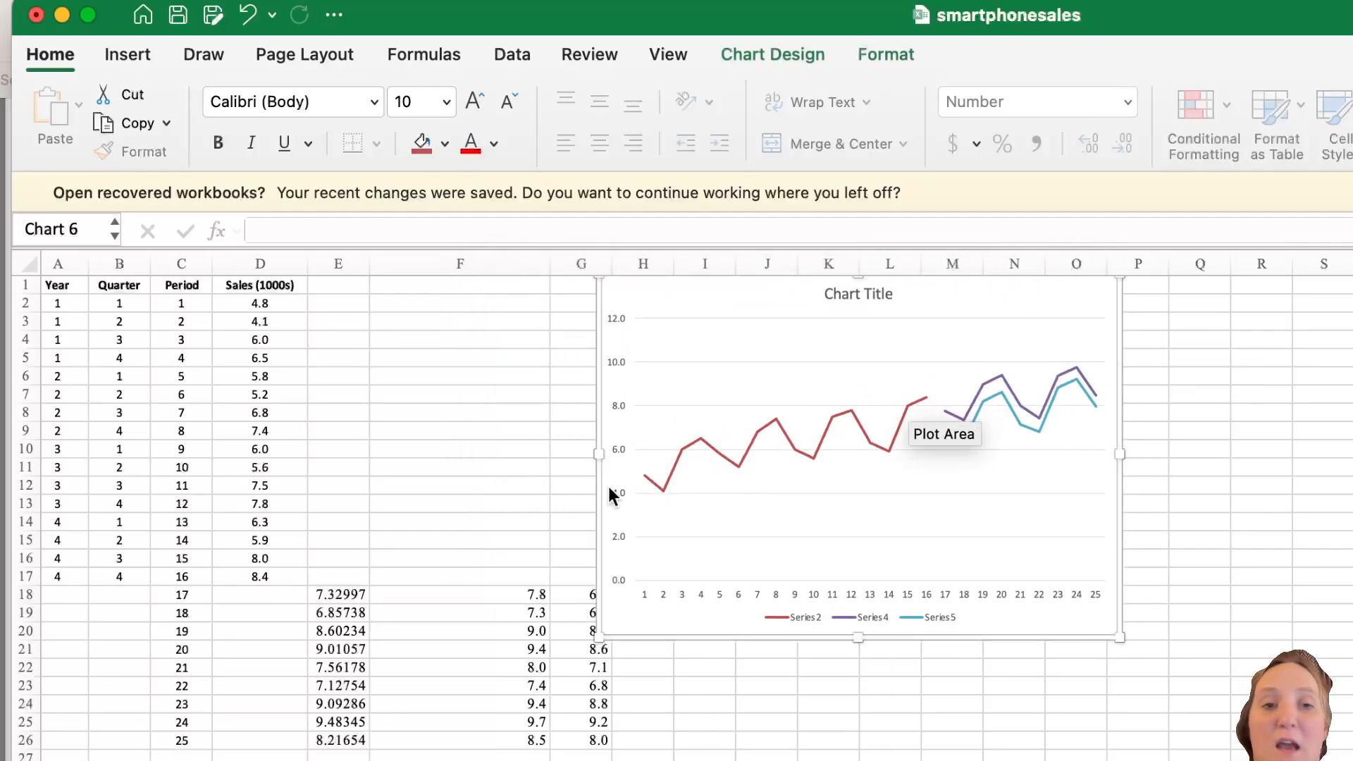
left_click_drag(691, 286, 707, 285)
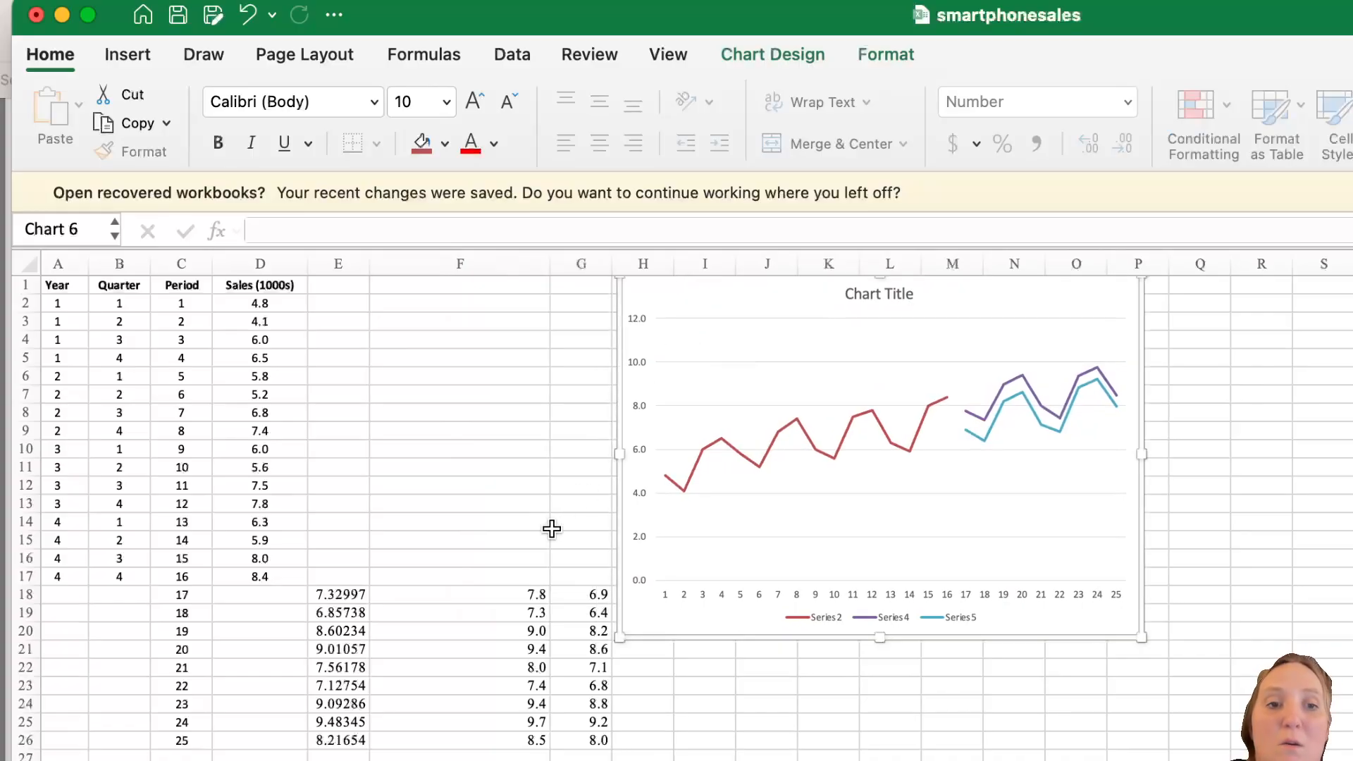
Step: Copy the last actual sales value from D17 into F17 and G17 so both bound lines start at period 16
left_click(281, 580)
key("super+c")
left_click(514, 576)
key("super+v")
left_click(592, 576)
key("super+v")
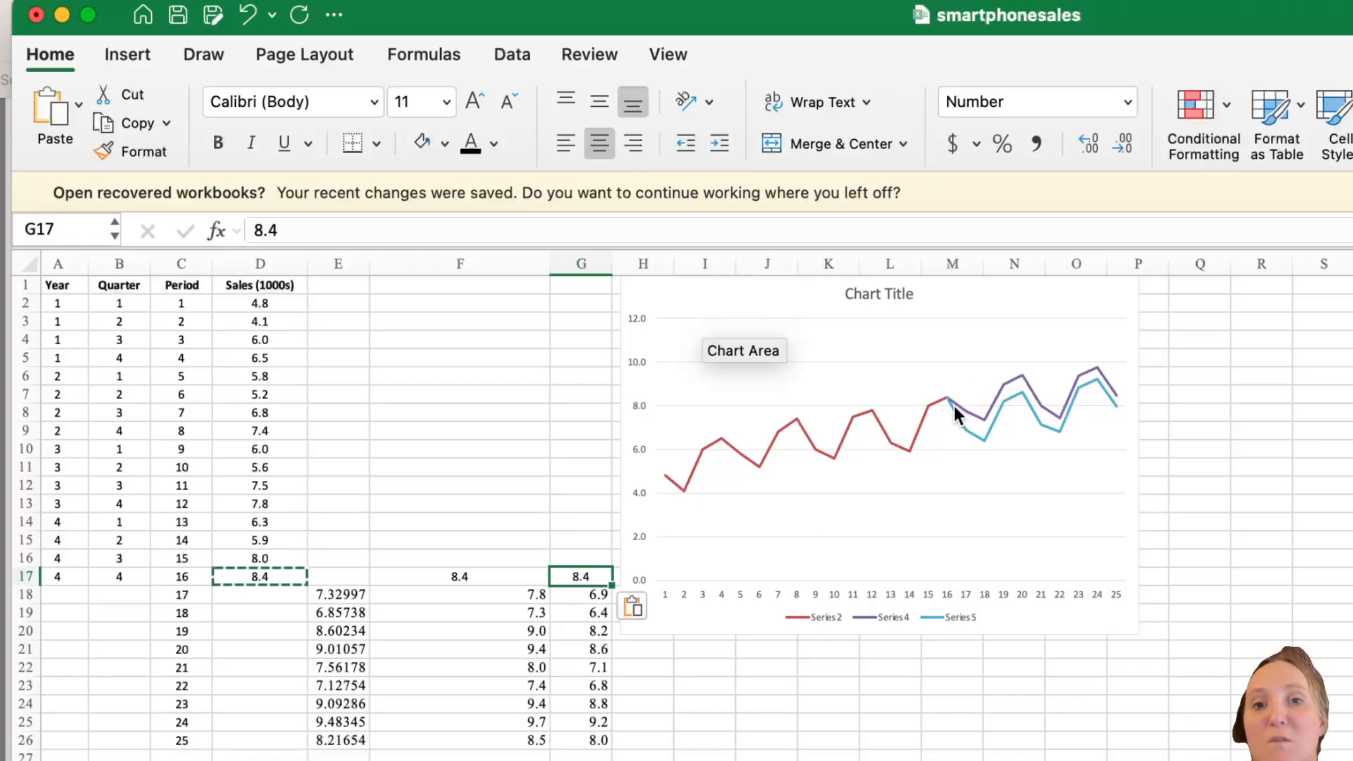
mouse_move(950, 405)
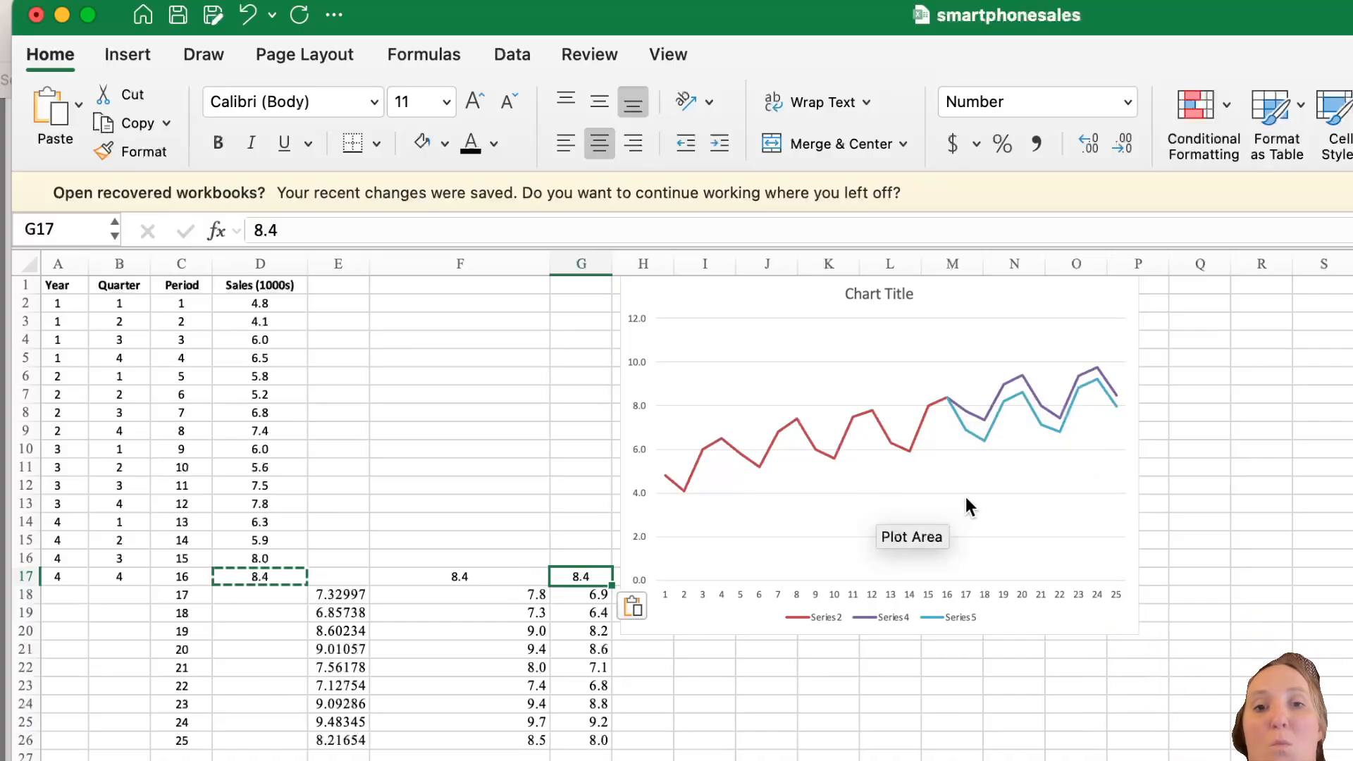
Step: Add a chart series named Projected Sales that takes its Y values from E2:E26
left_click(1065, 301)
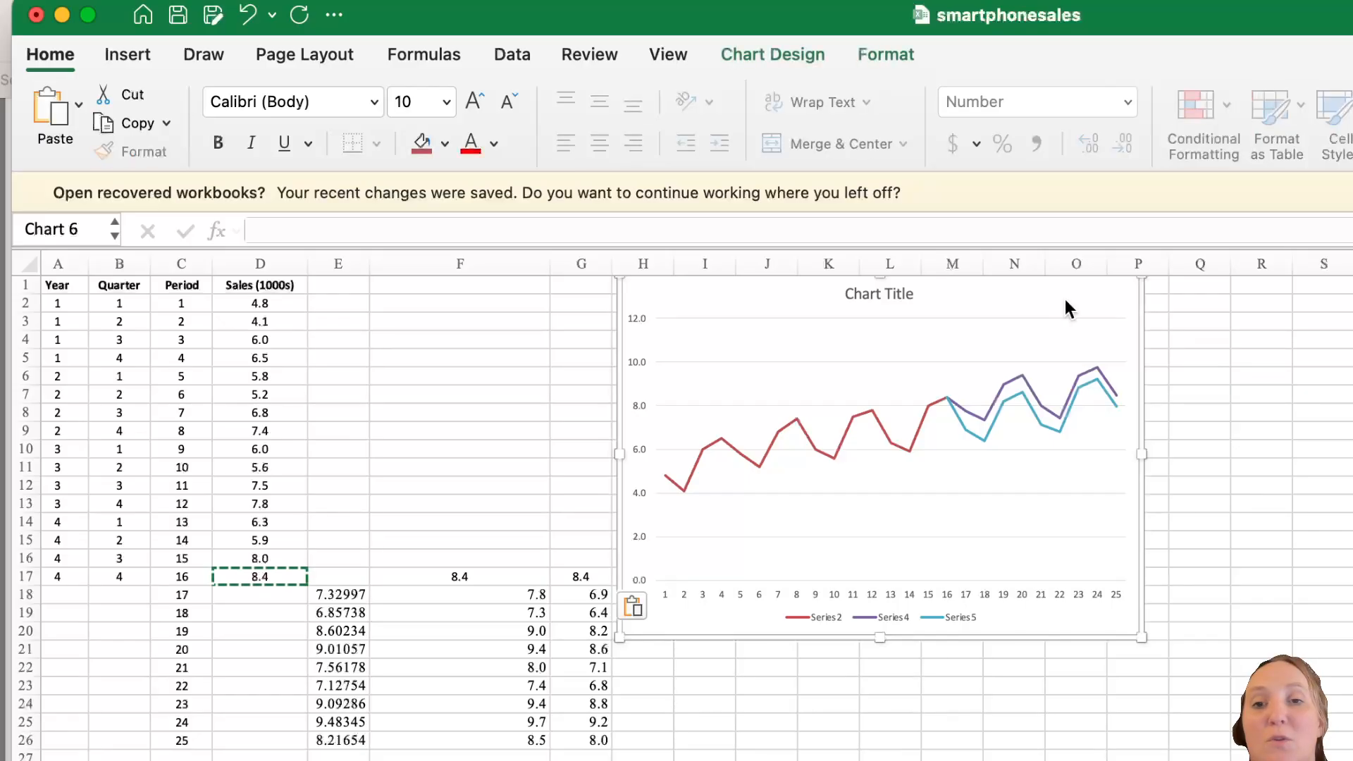
right_click(1064, 299)
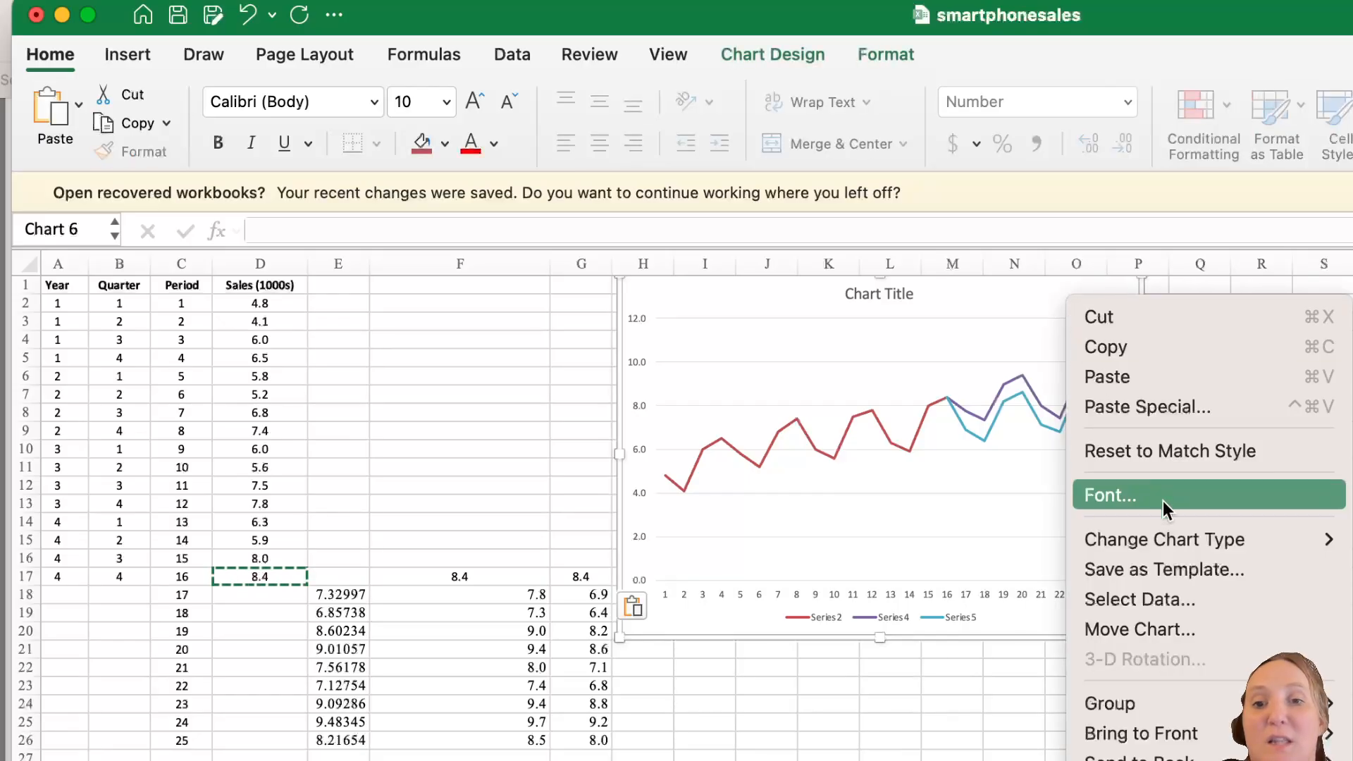
left_click(1154, 595)
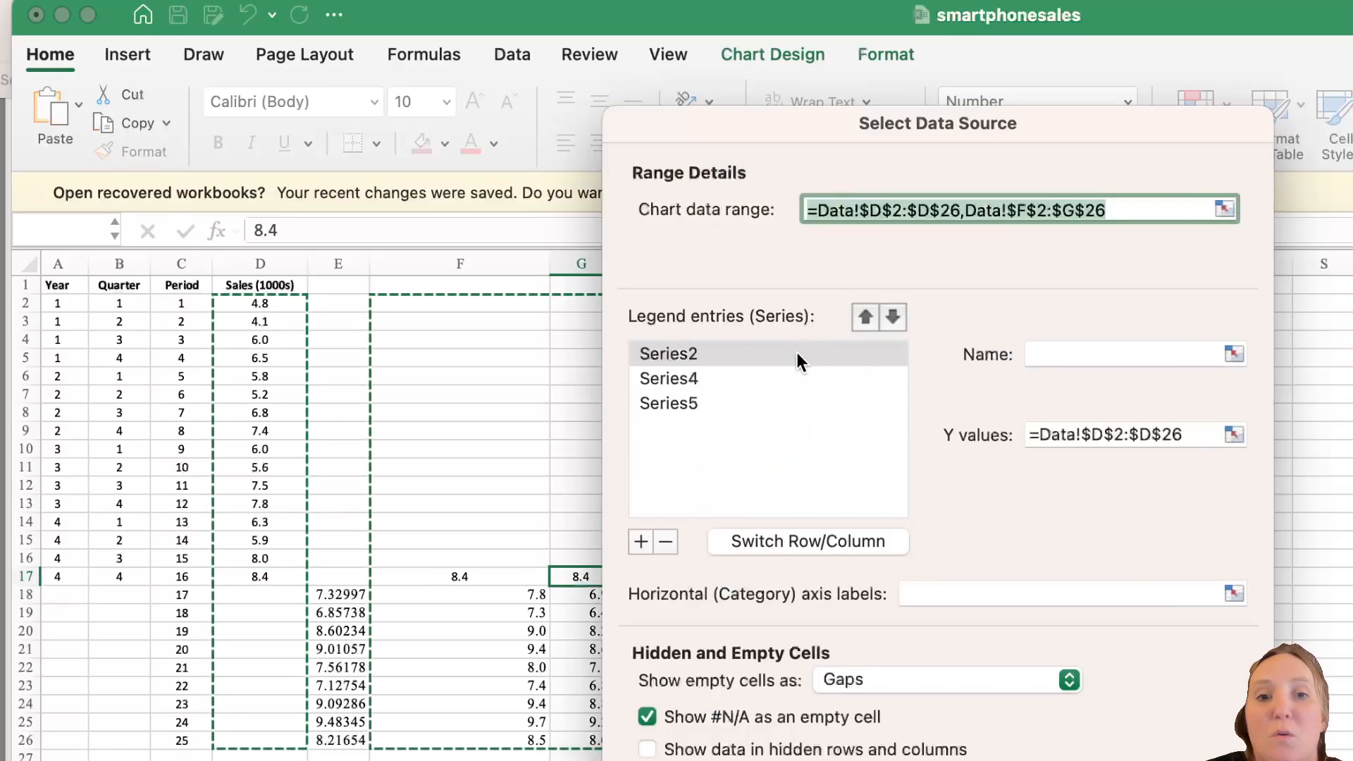
left_click(639, 542)
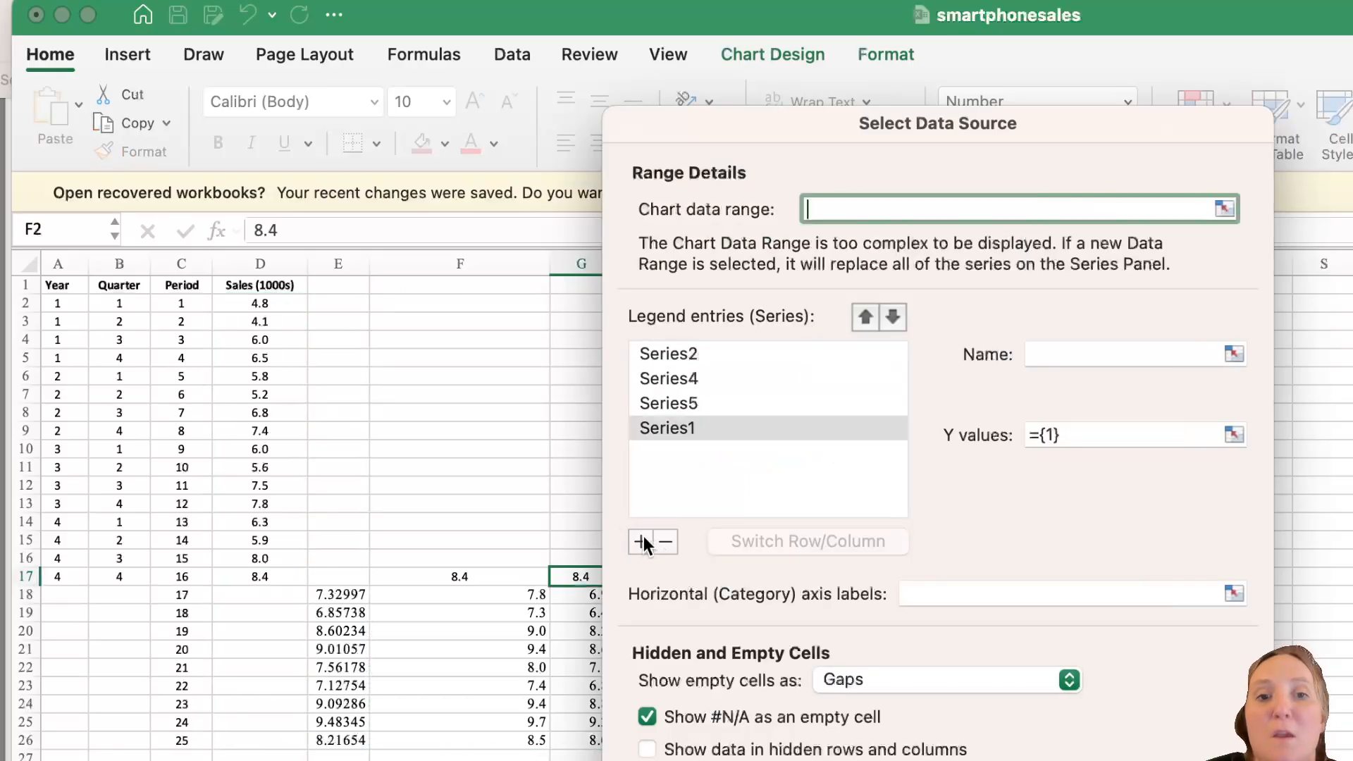
left_click(1233, 436)
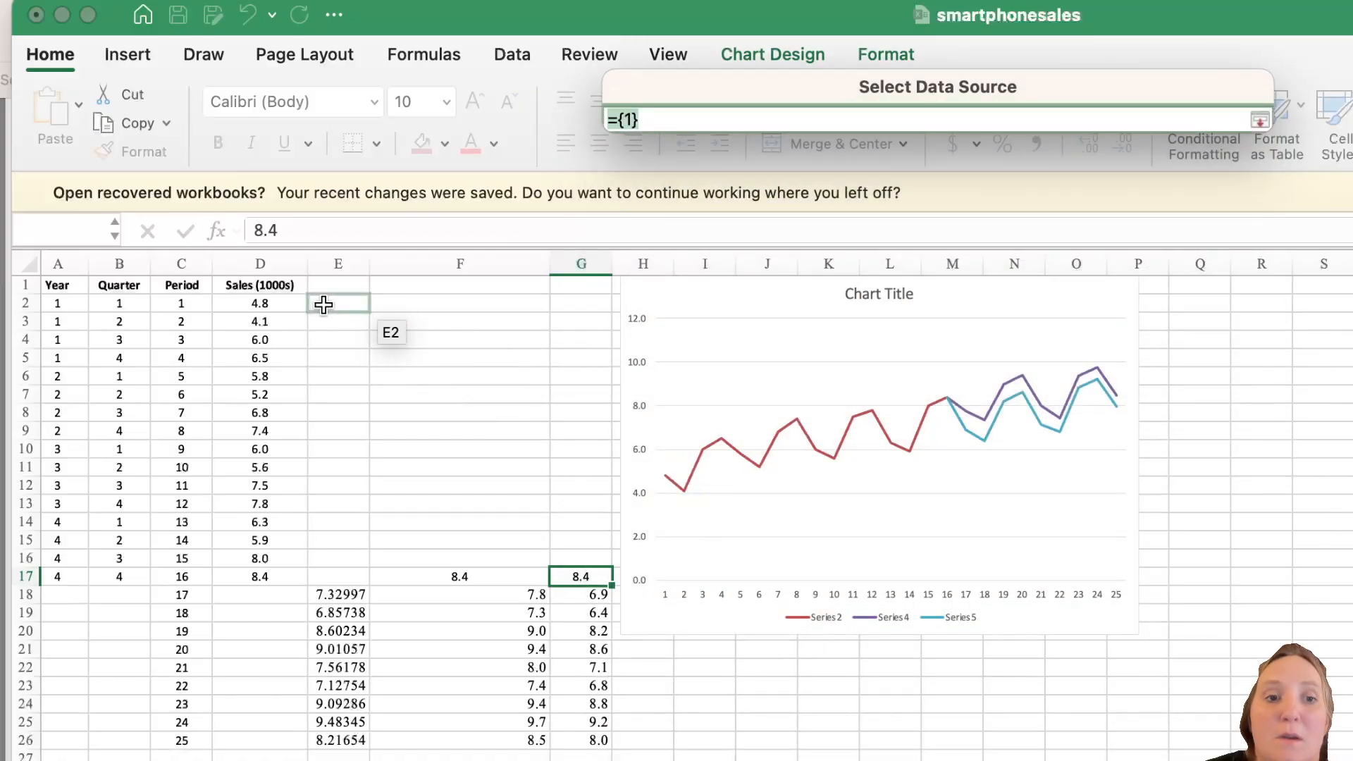
left_click_drag(323, 304, 331, 739)
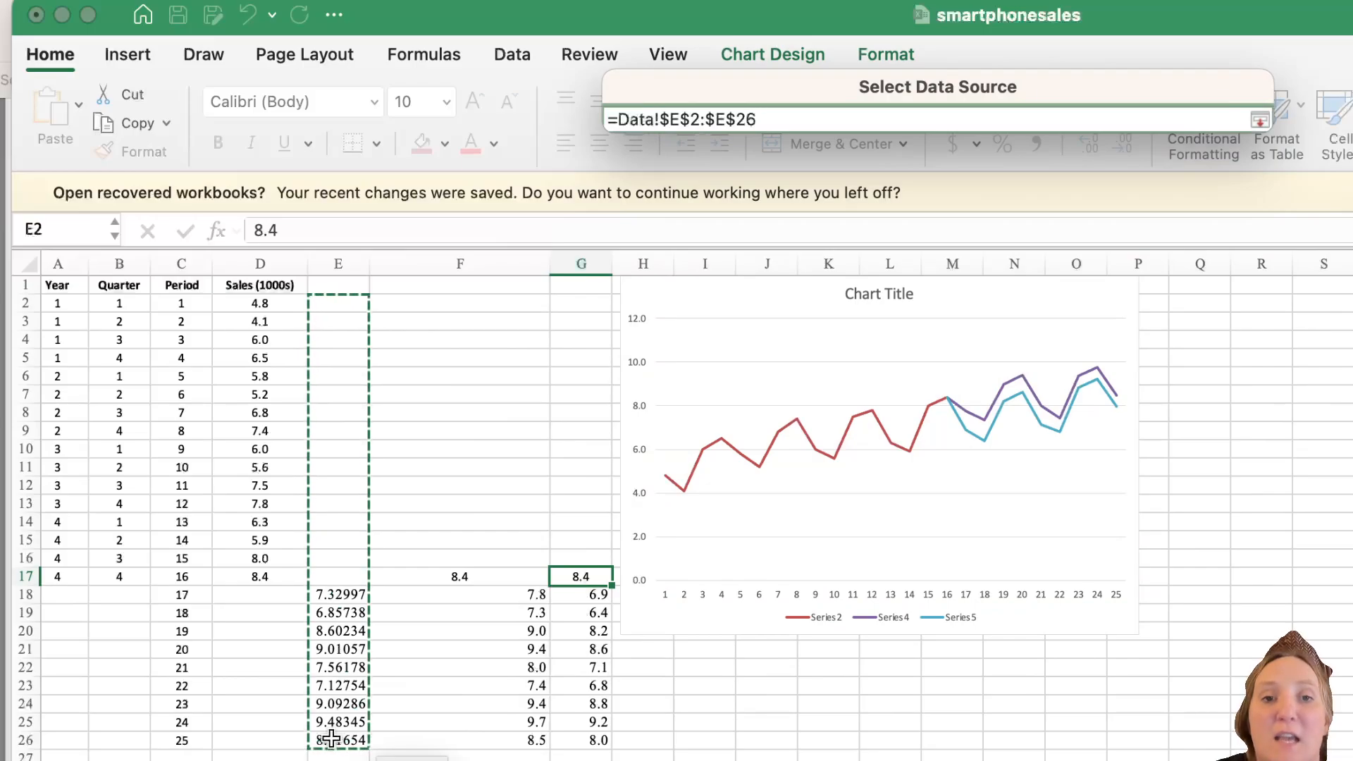
key("Return")
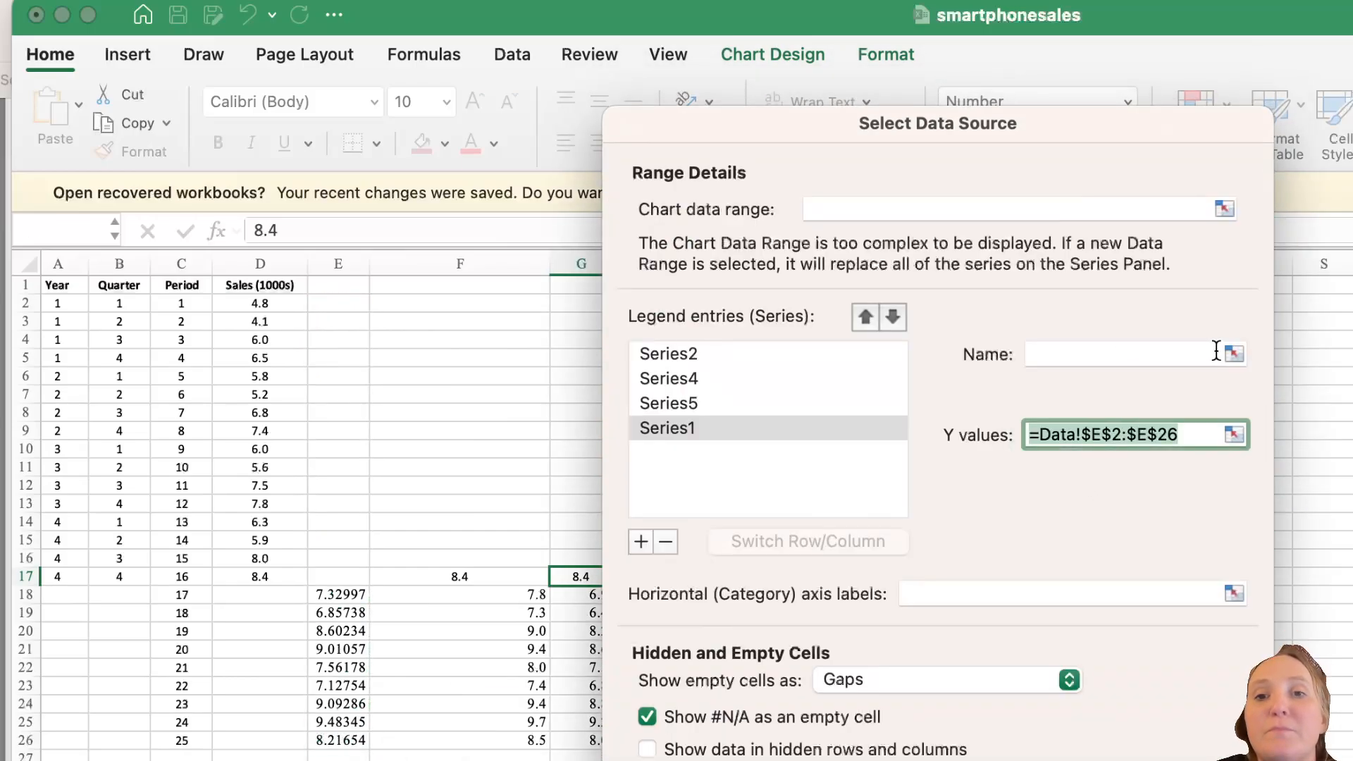
left_click(1212, 352)
type("ojected Sales")
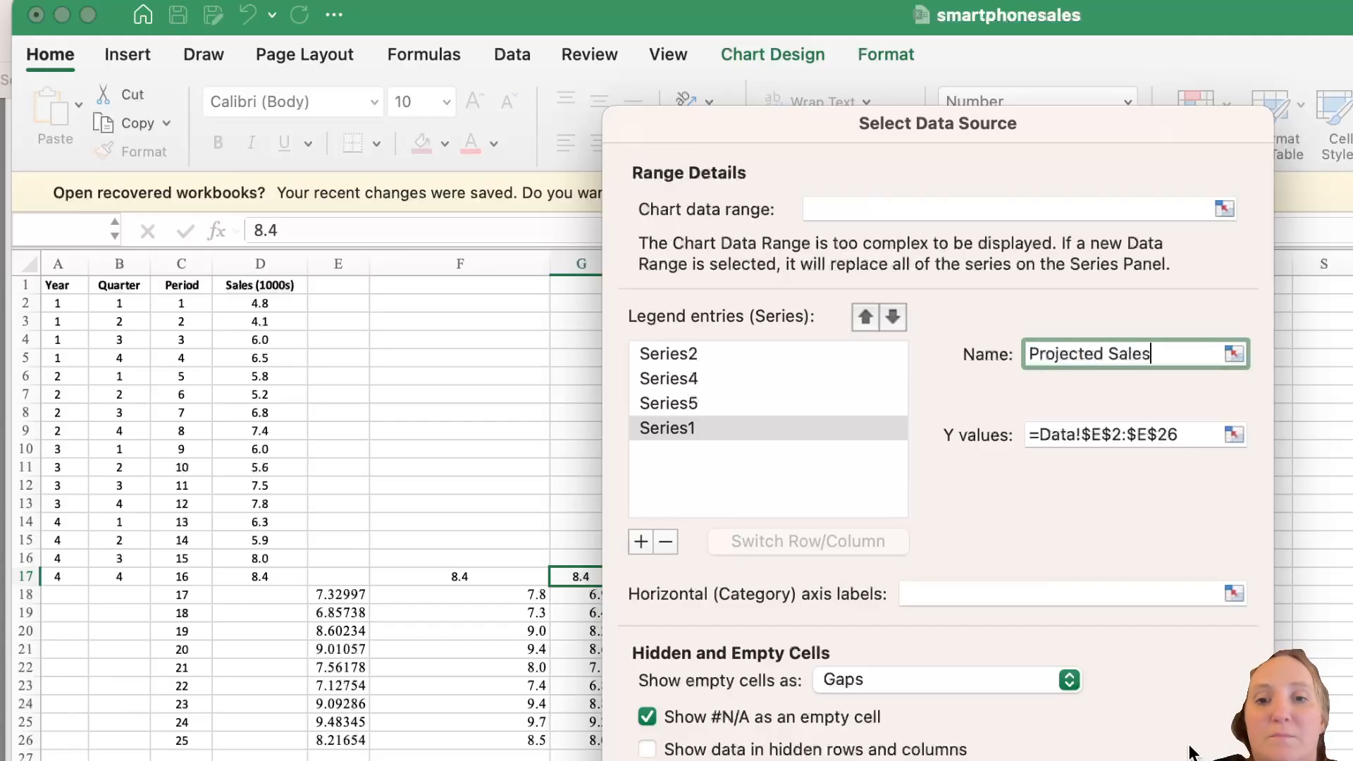
left_click(726, 502)
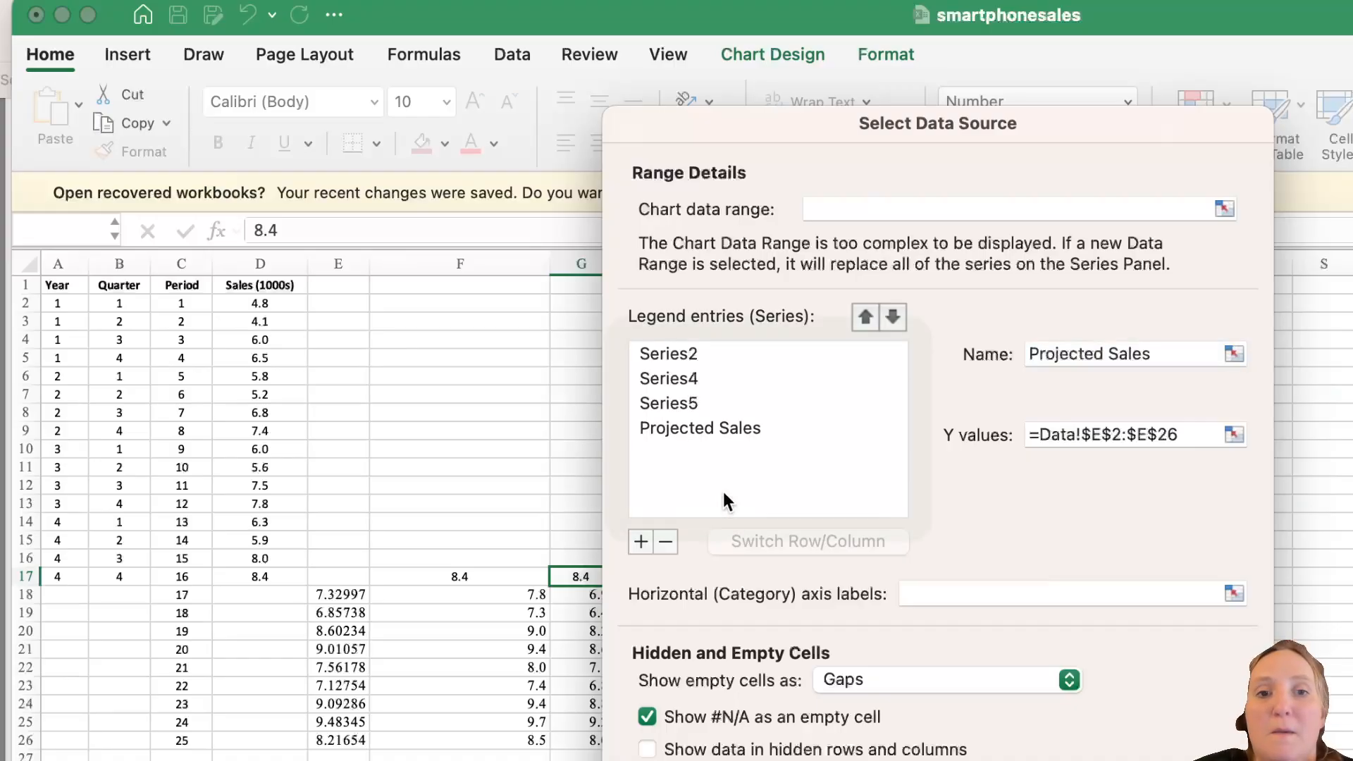
Step: Name the lower bound series (Series5) Lower 95% CI in the chart's data source
left_click(683, 408)
left_click_drag(787, 123, 1207, 127)
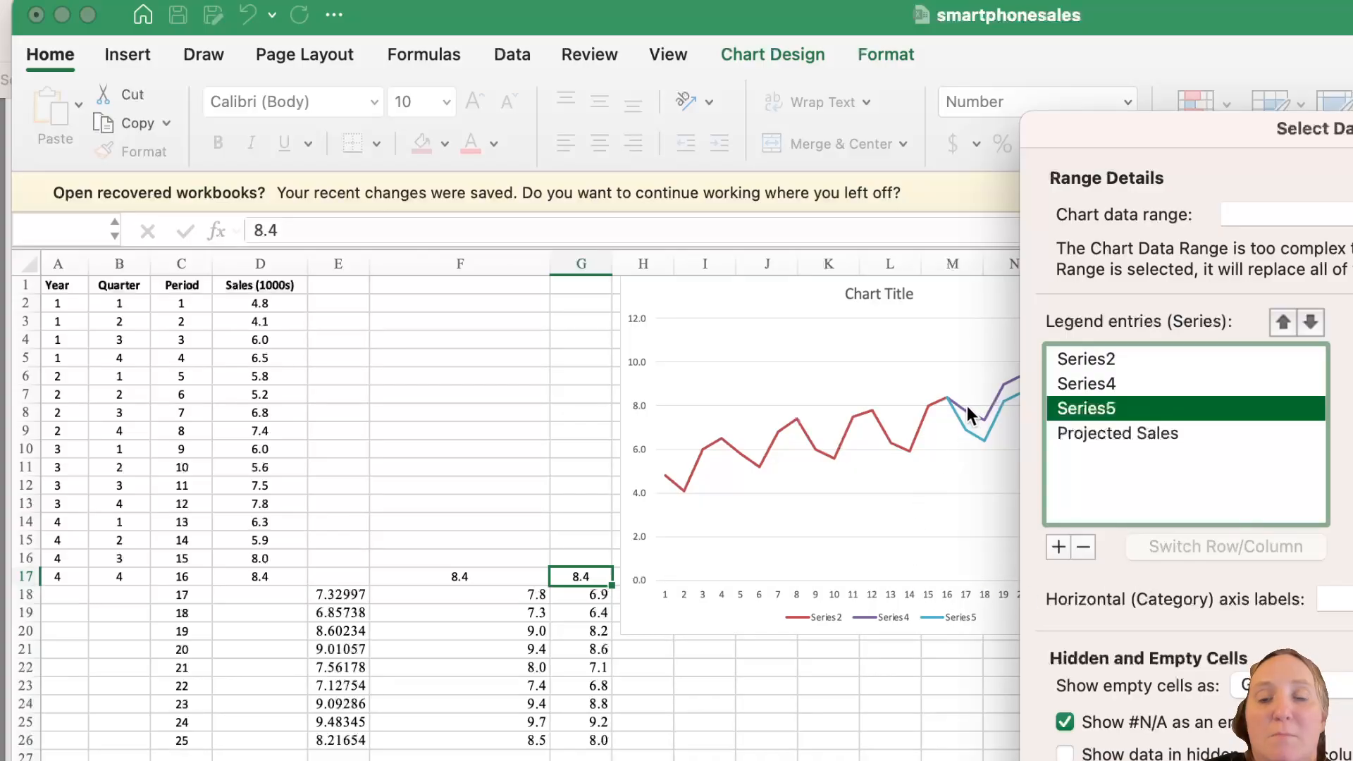
left_click(1352, 367)
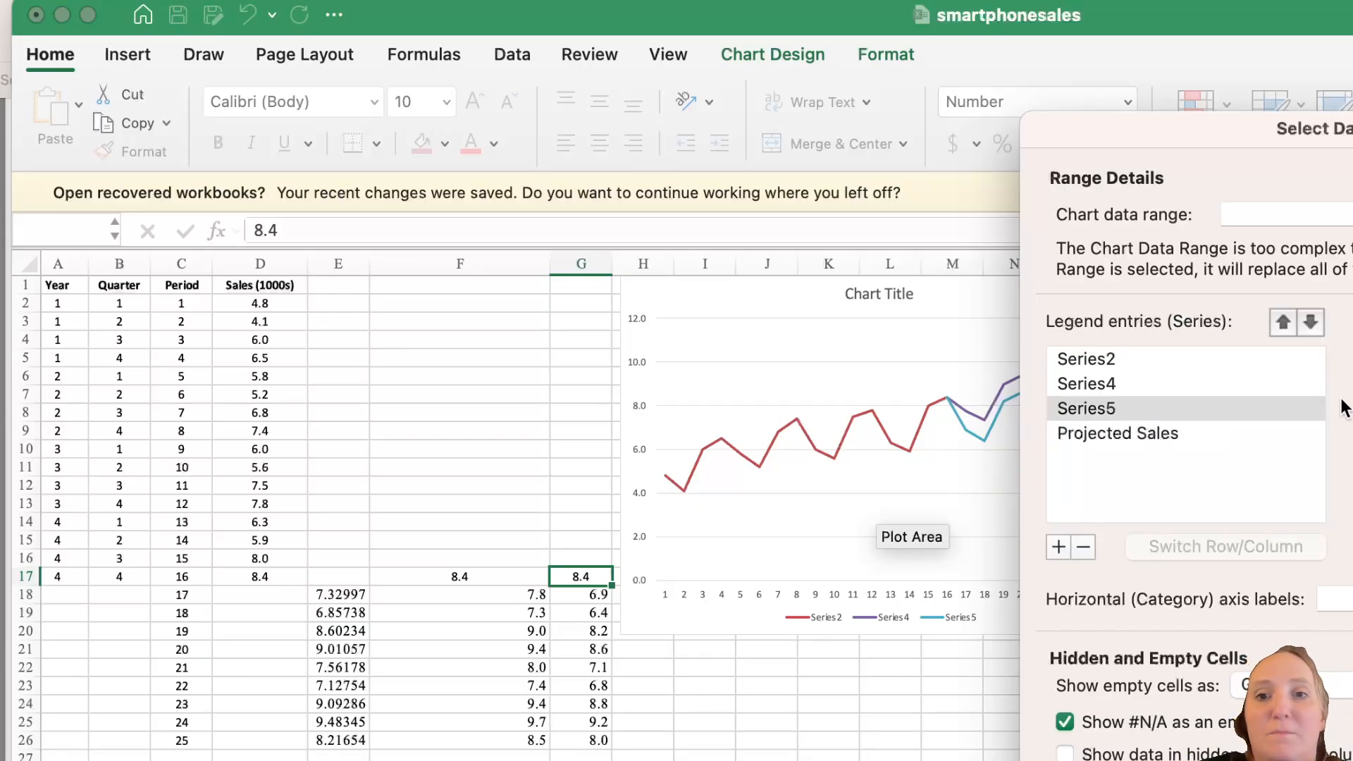
left_click(1140, 410)
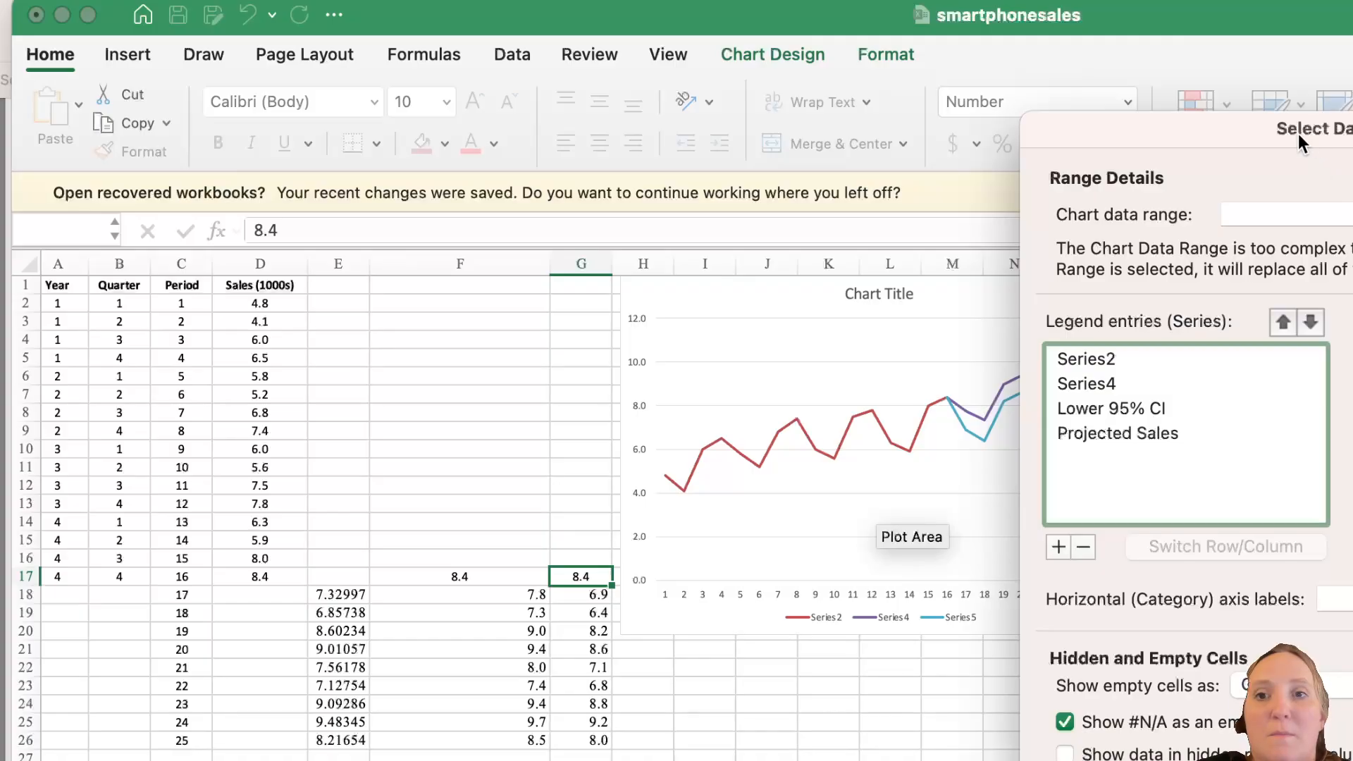
Step: Name the upper bound series (Series4) Upper 95% CI in the chart's data source
left_click_drag(1242, 129, 215, 125)
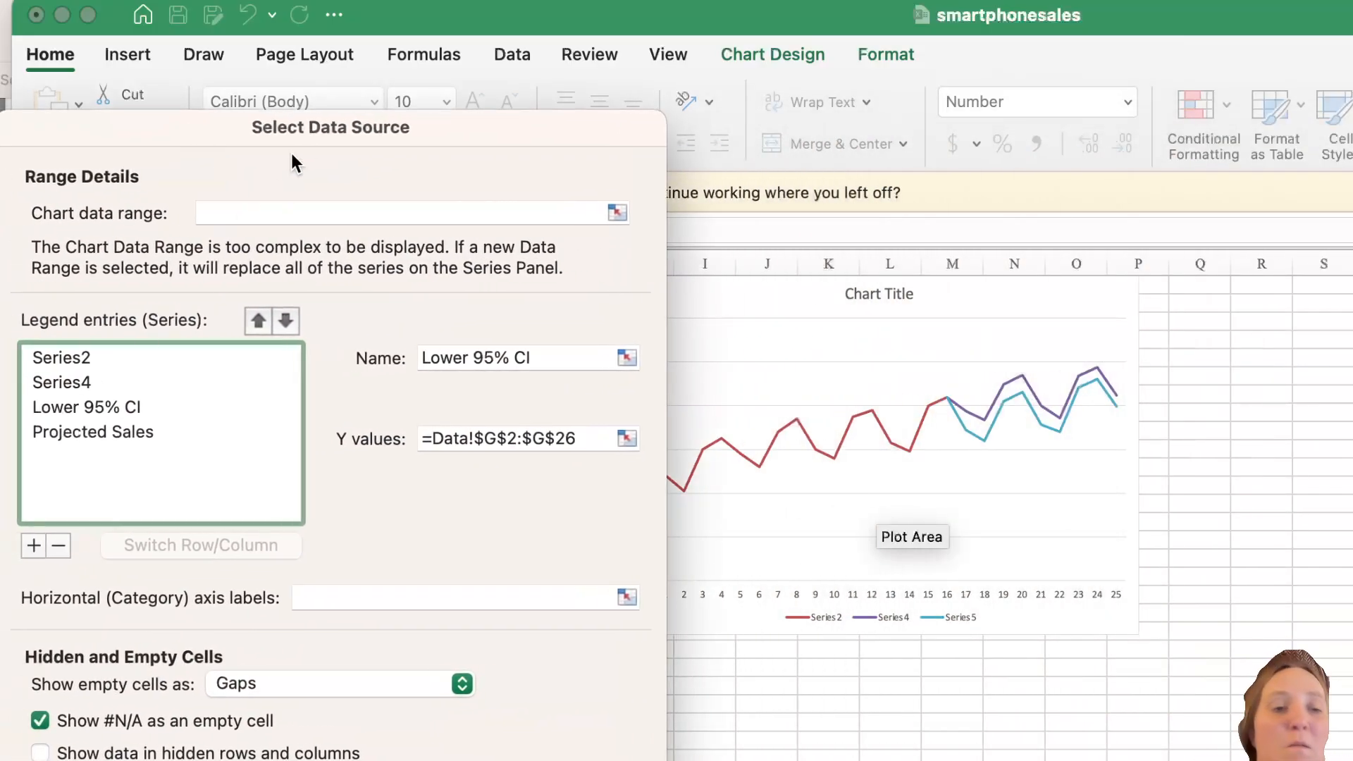
left_click(104, 381)
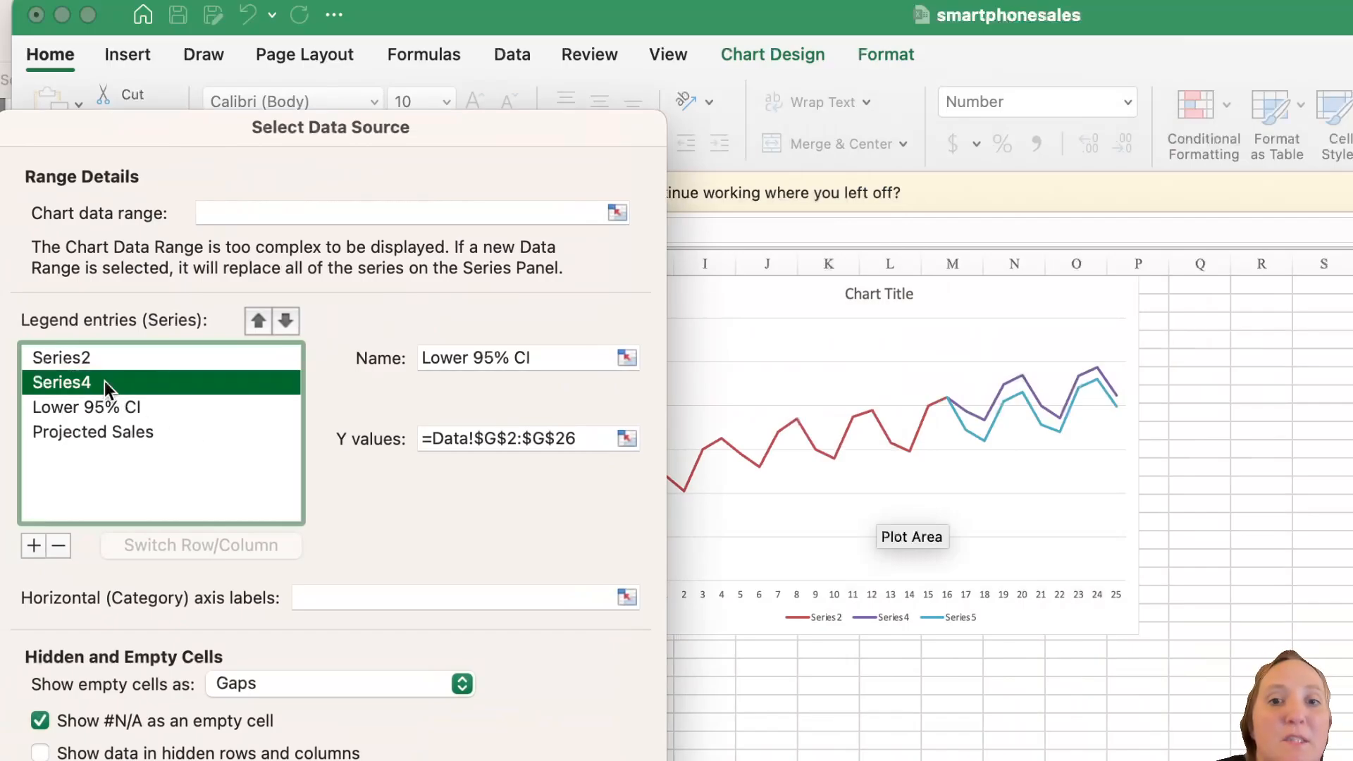
left_click(428, 355)
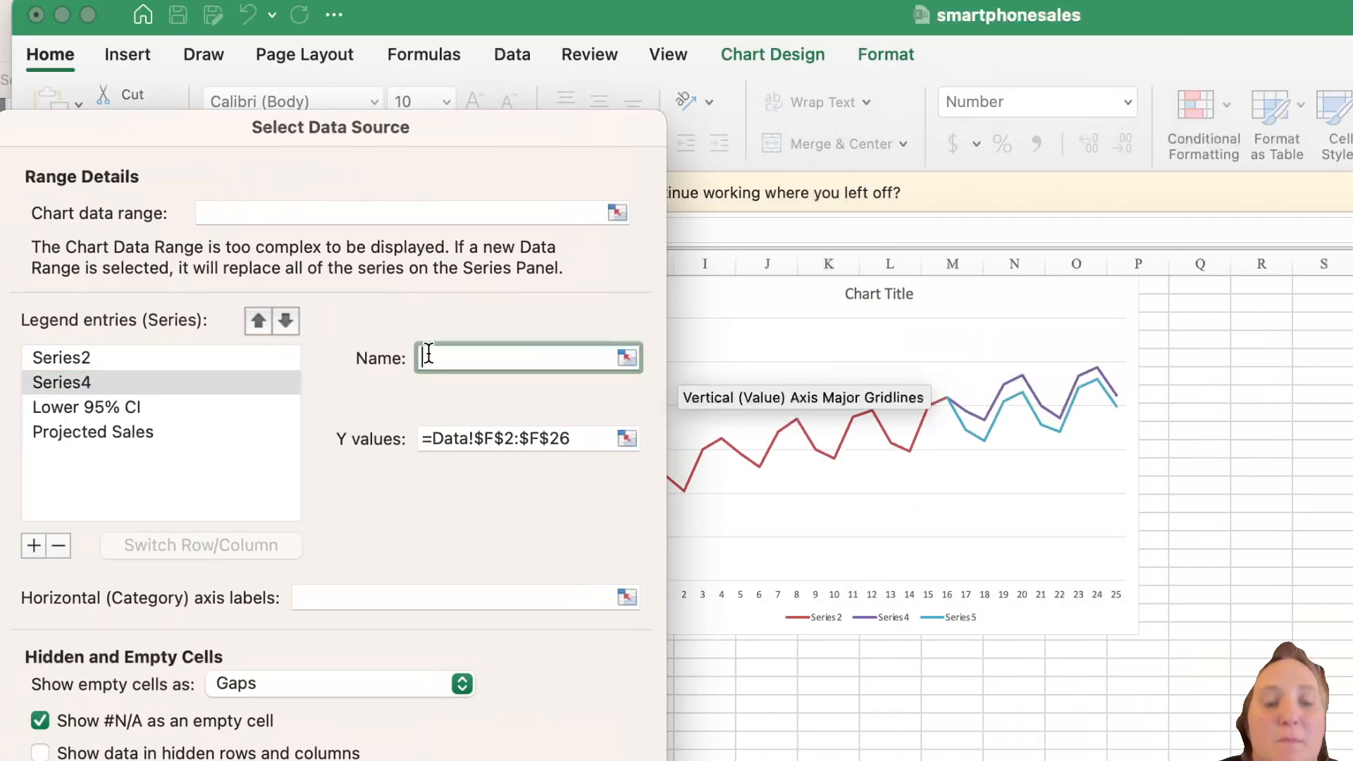
type("Upper 95% CI")
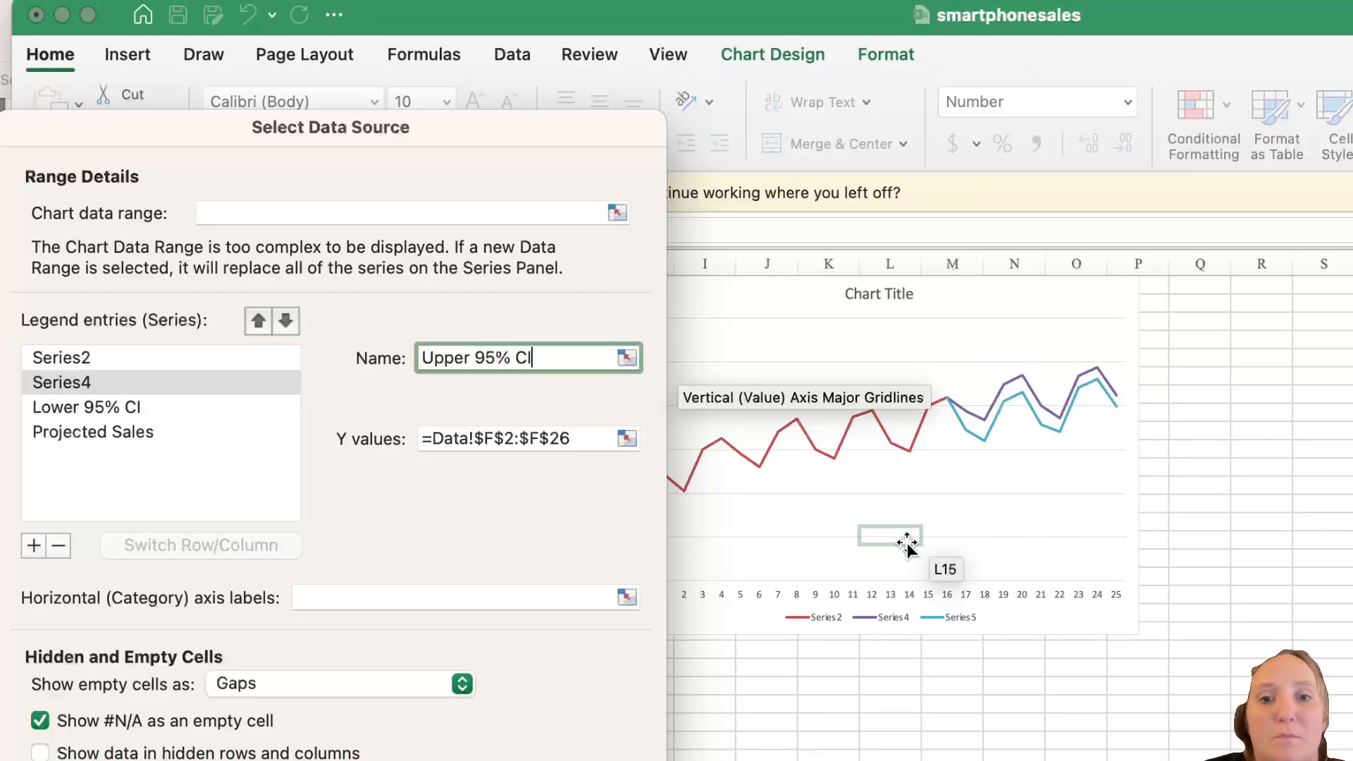
Step: Name the actual sales series (Series2) Sales and apply the data source changes to the chart
left_click(90, 356)
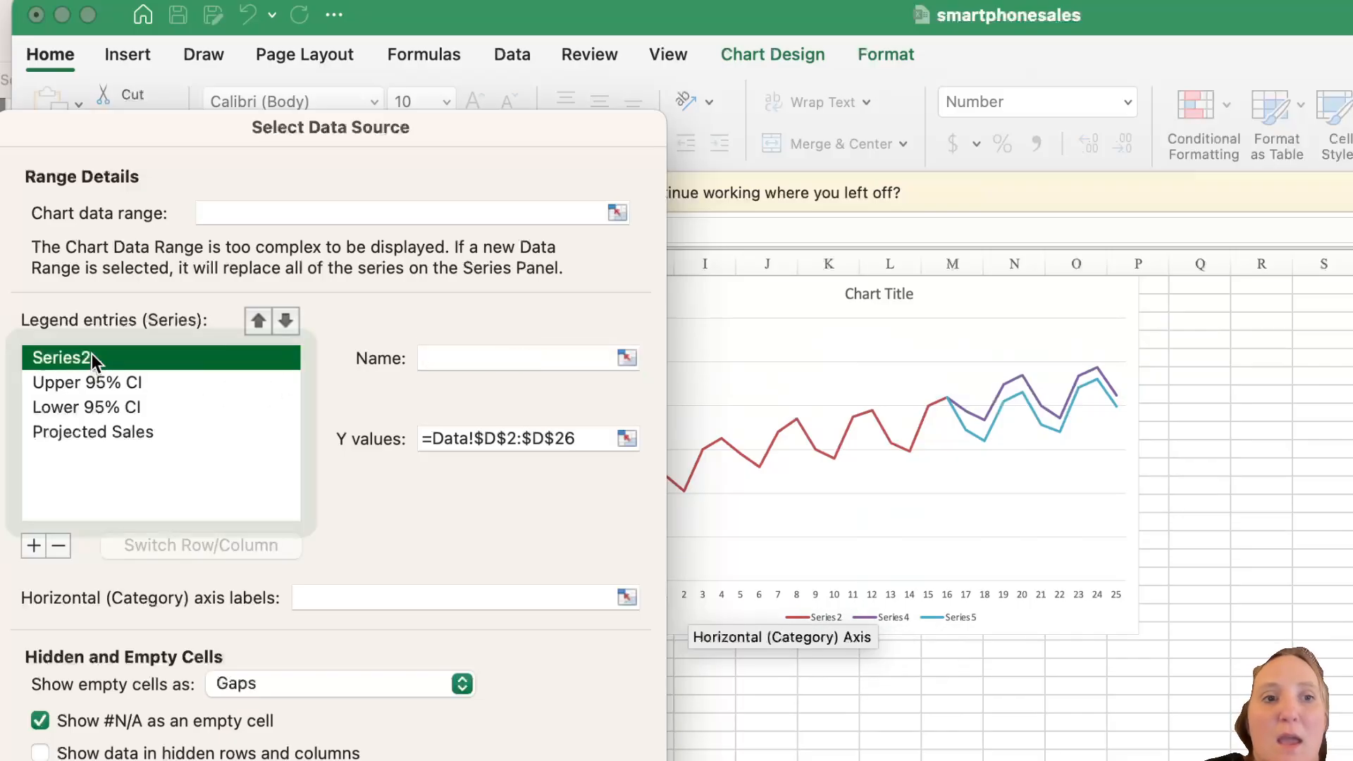
left_click(426, 356)
type("Sales")
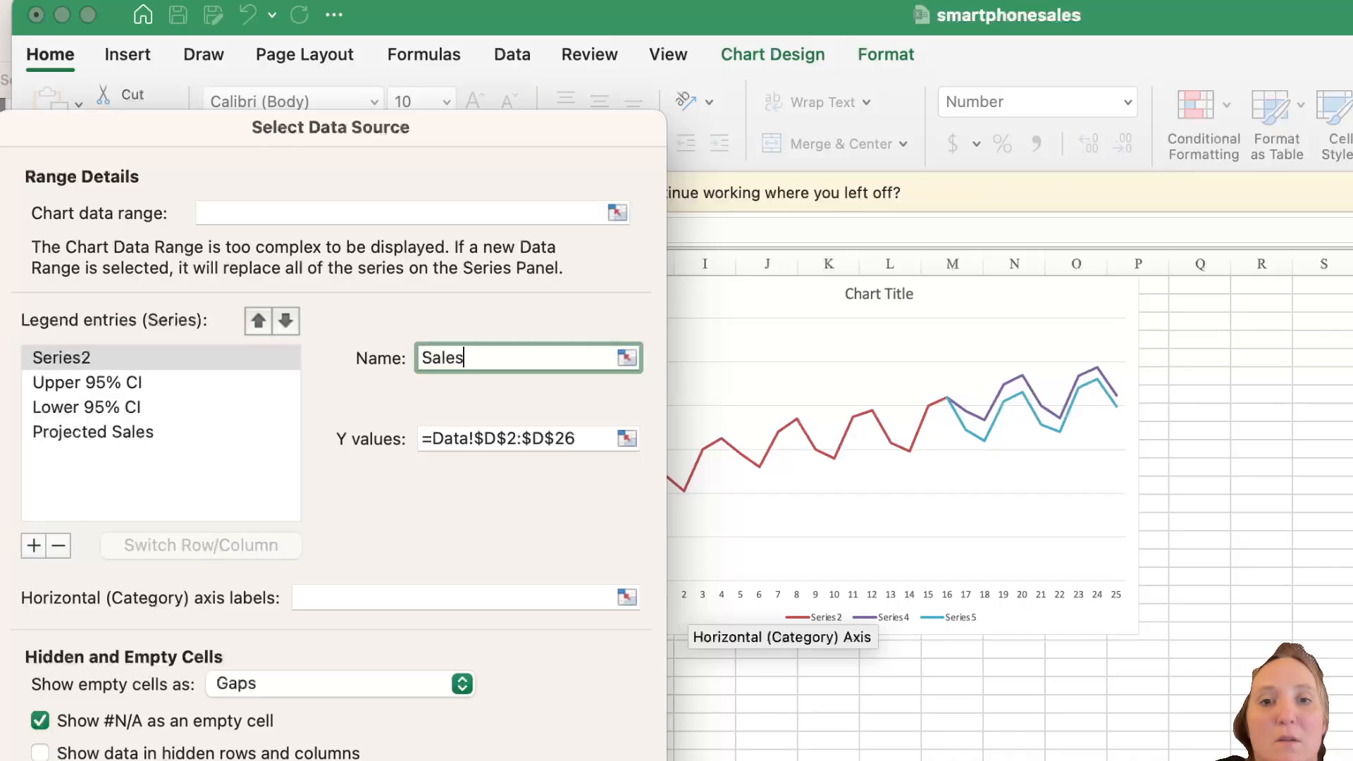
key("Return")
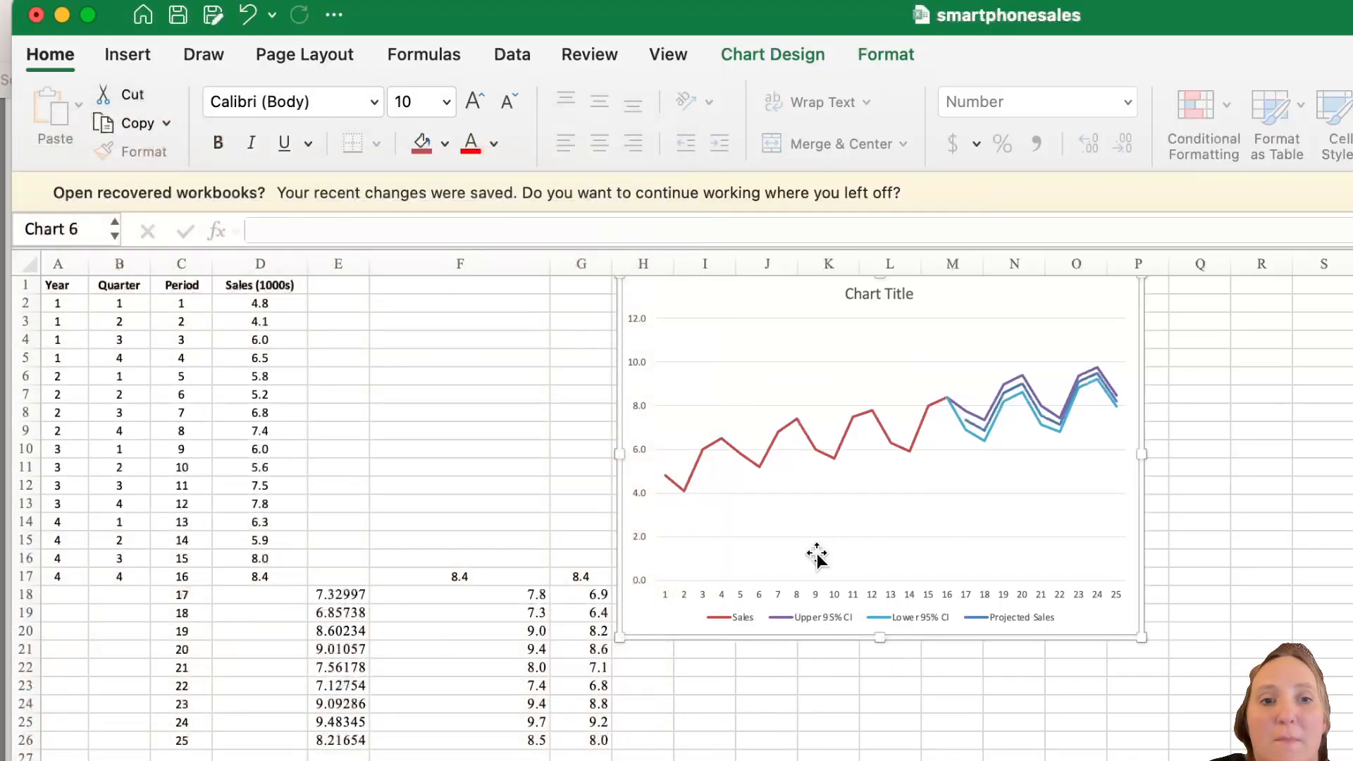
Step: Fill the 8.4 from F17 into E17 so the projected sales line starts at period 16
left_click(443, 578)
left_click_drag(550, 586, 313, 588)
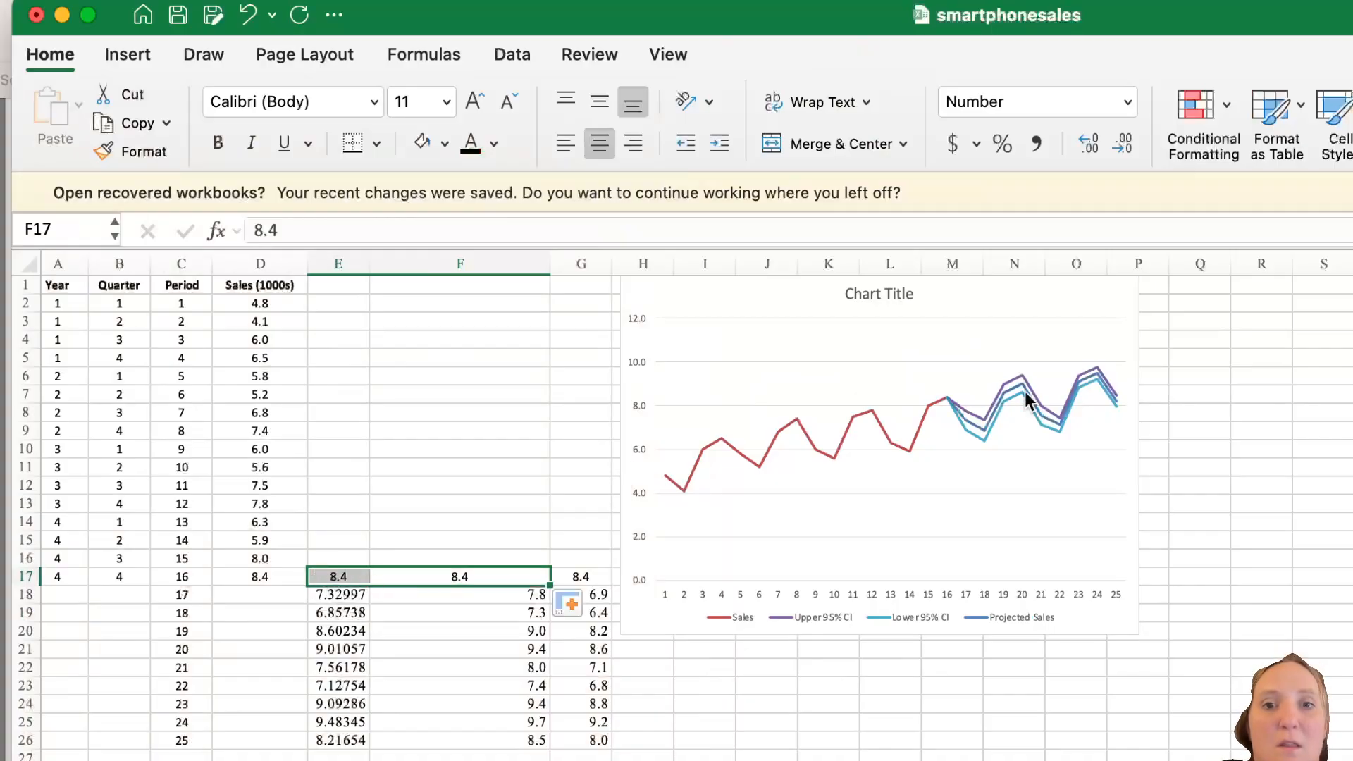
left_click(333, 577)
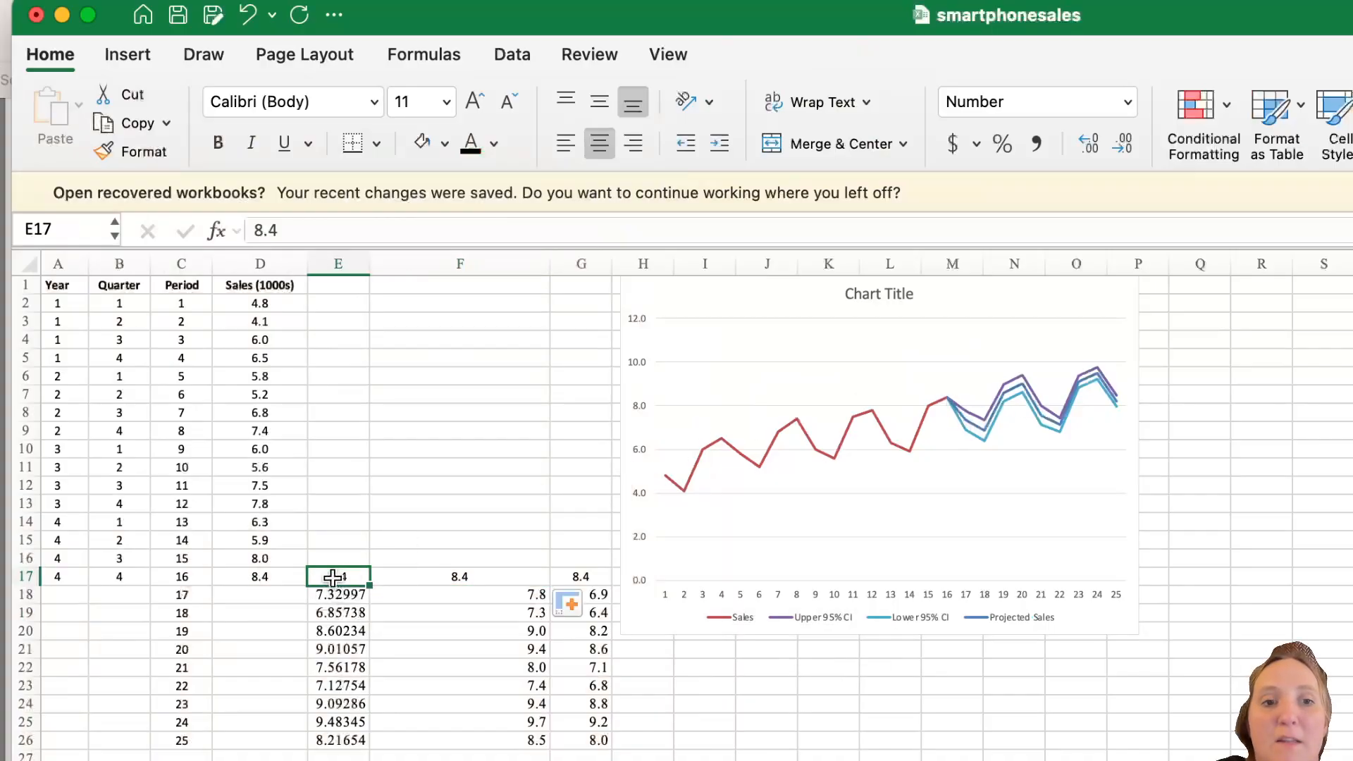
left_click(458, 574)
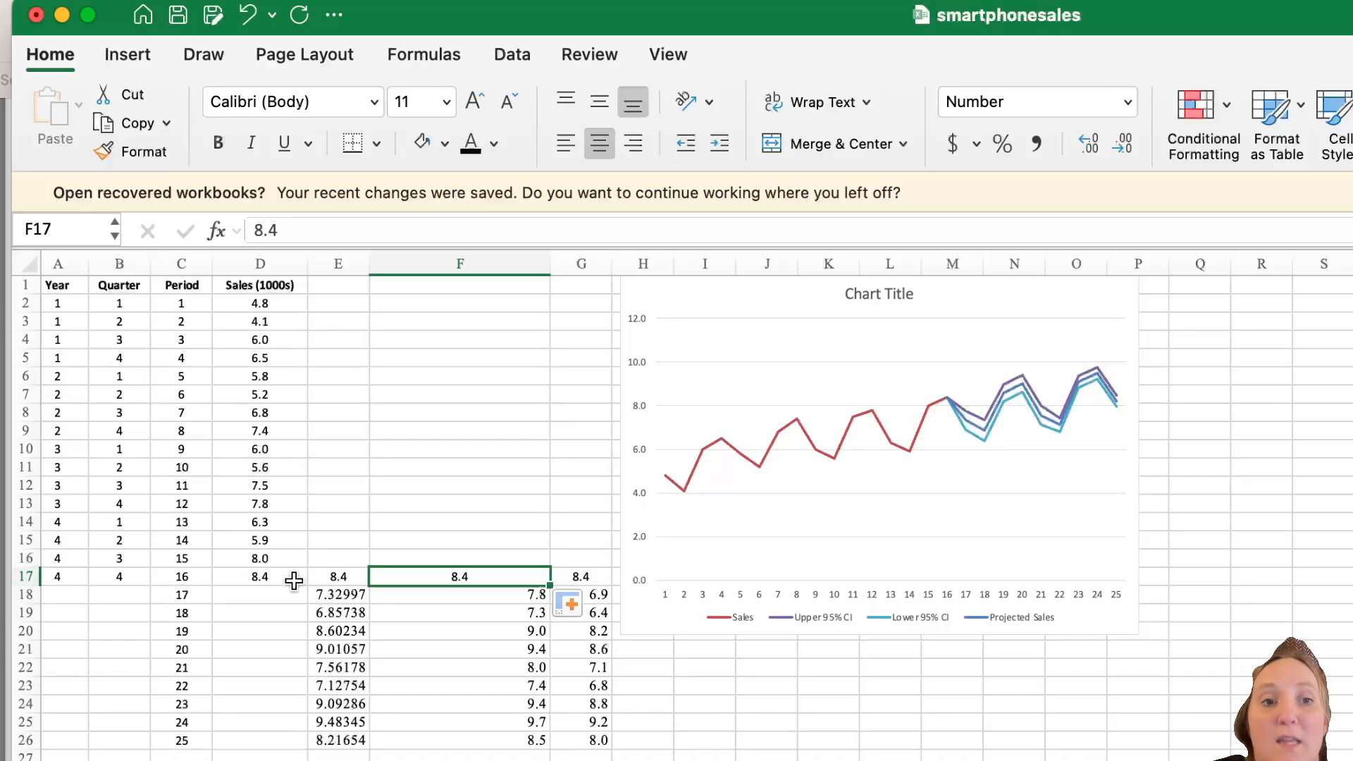
Step: Move the chart over columns F to L and compare it with the textbook's forecast chart
scroll(951, 401, "up", 3)
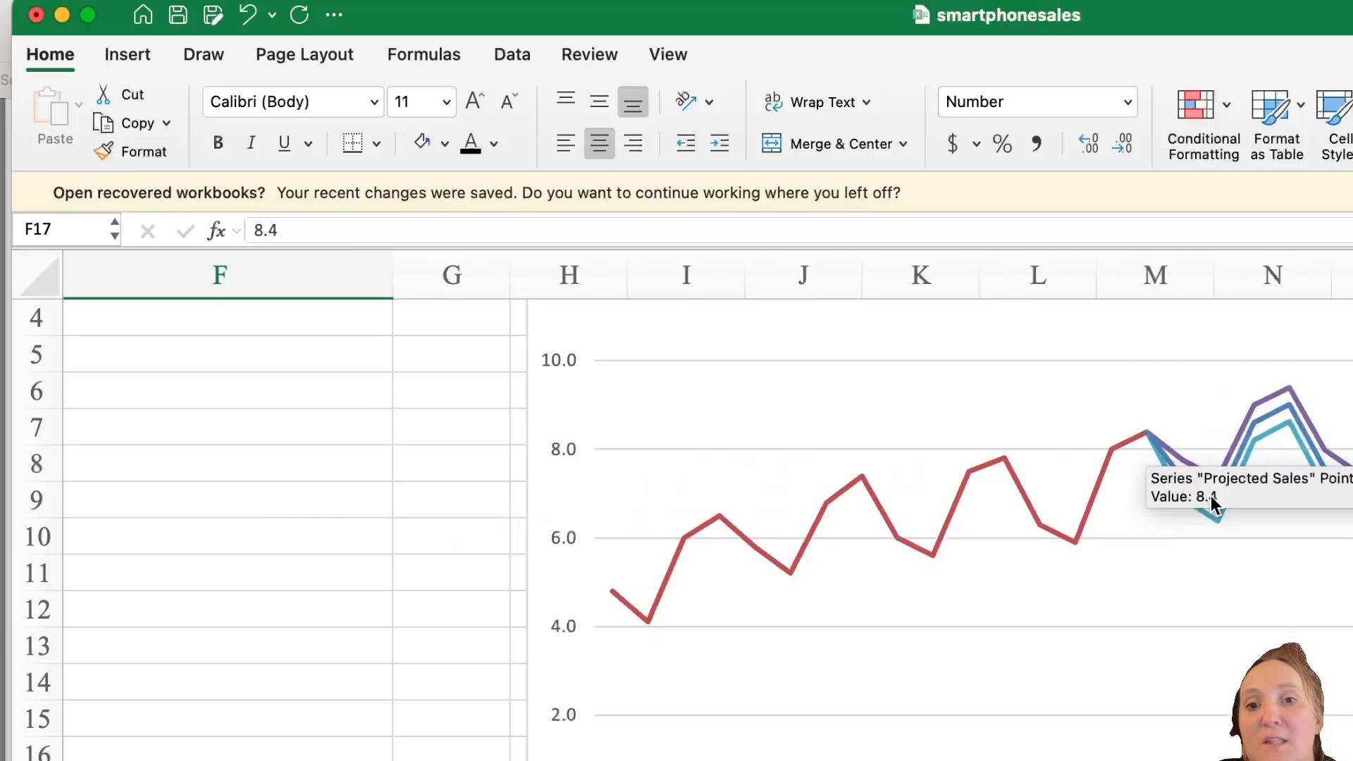
left_click_drag(1352, 334, 1032, 341)
scroll(1106, 387, "down", 3)
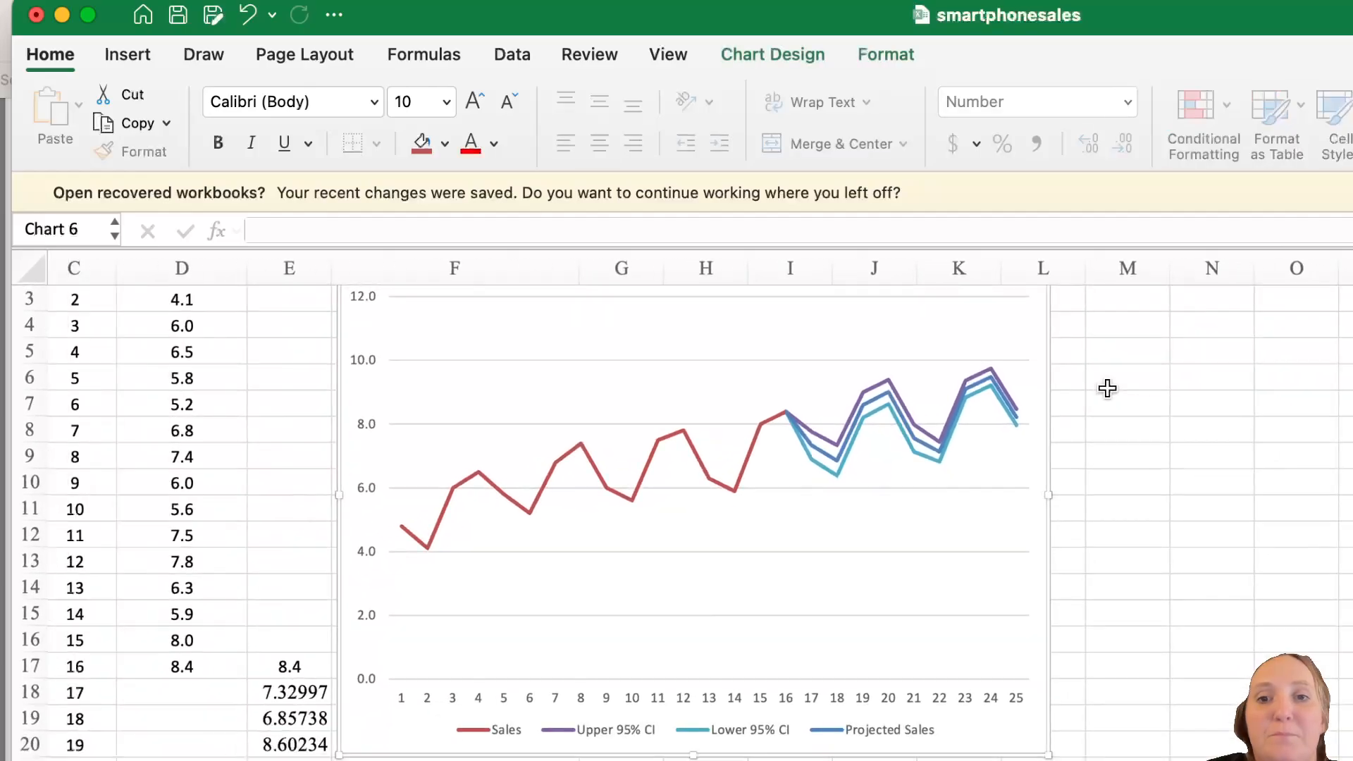
scroll(1107, 389, "down", 3)
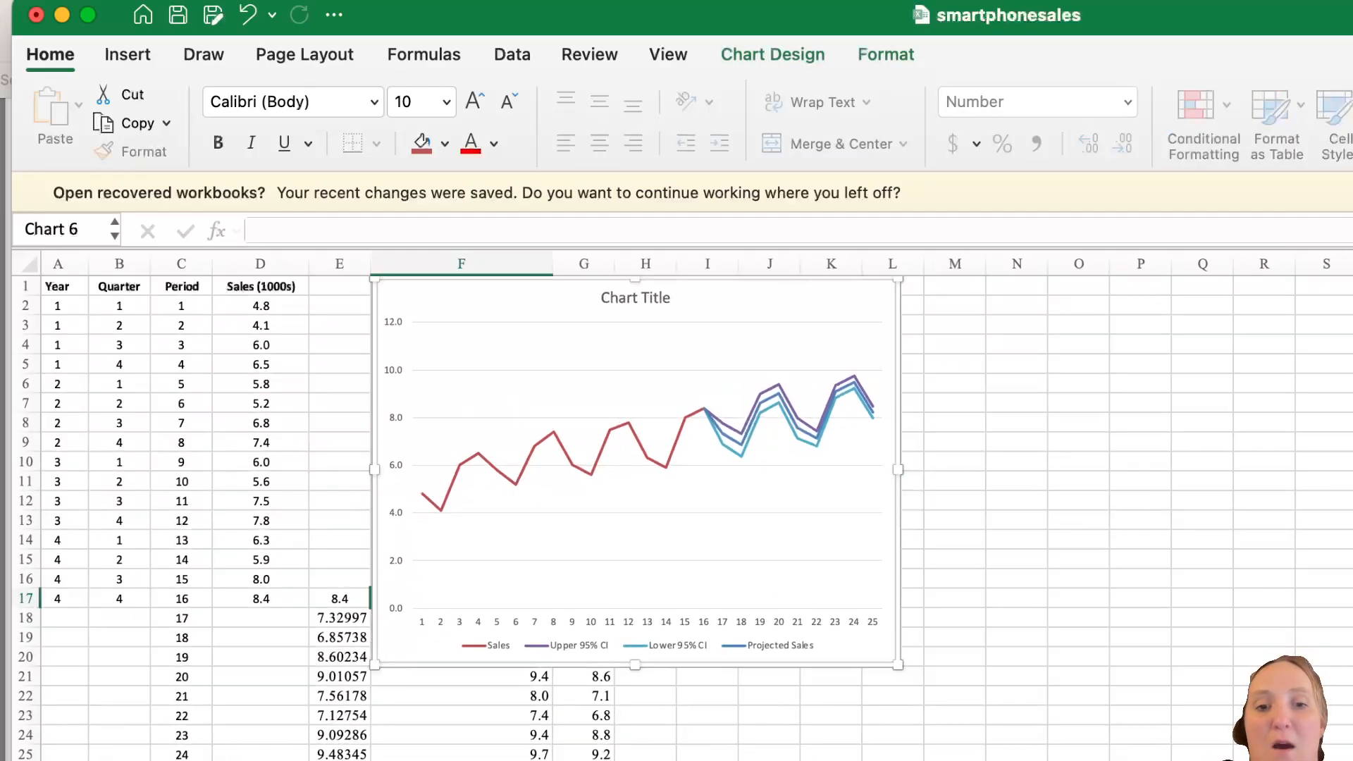
key("super+Tab")
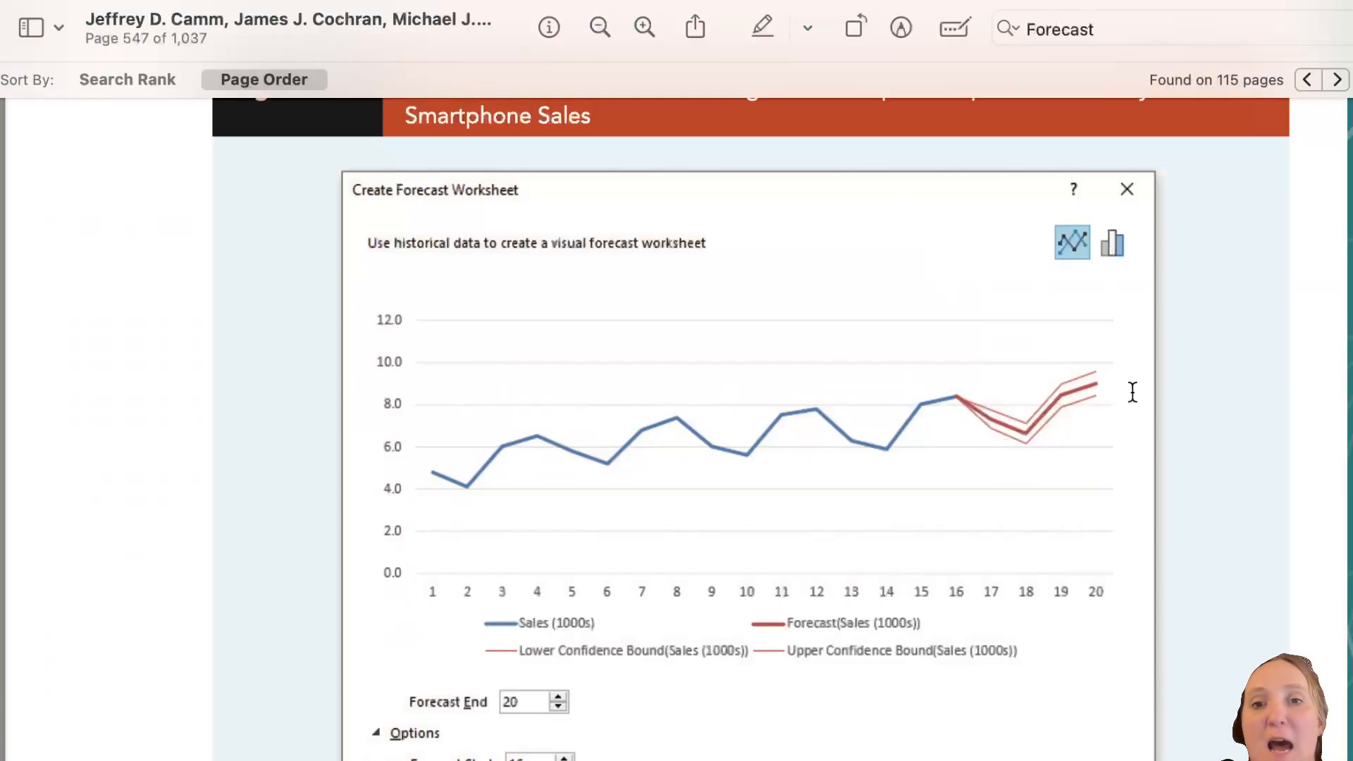
key("super+Tab")
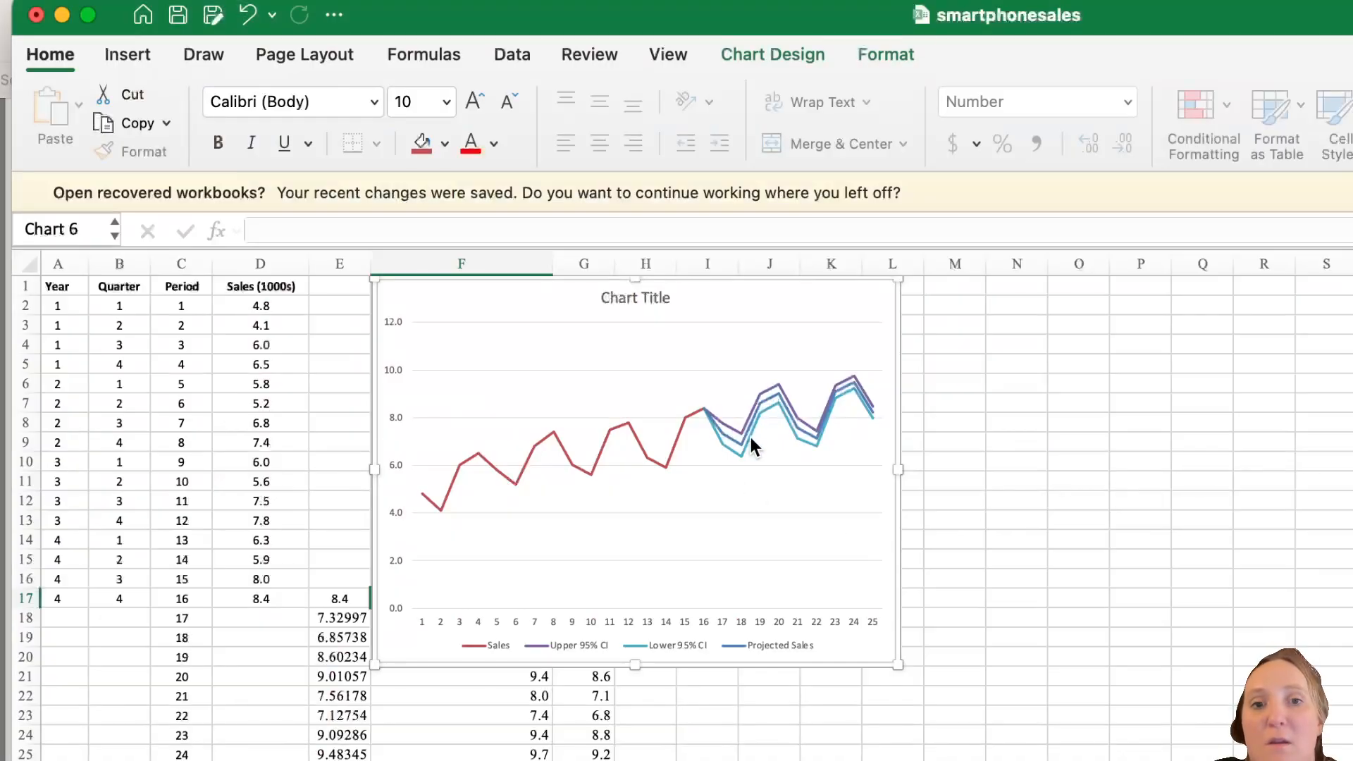
Step: Set the outline weight of the Lower 95% CI series line to ¼ pt
left_click(738, 450)
left_click(738, 455)
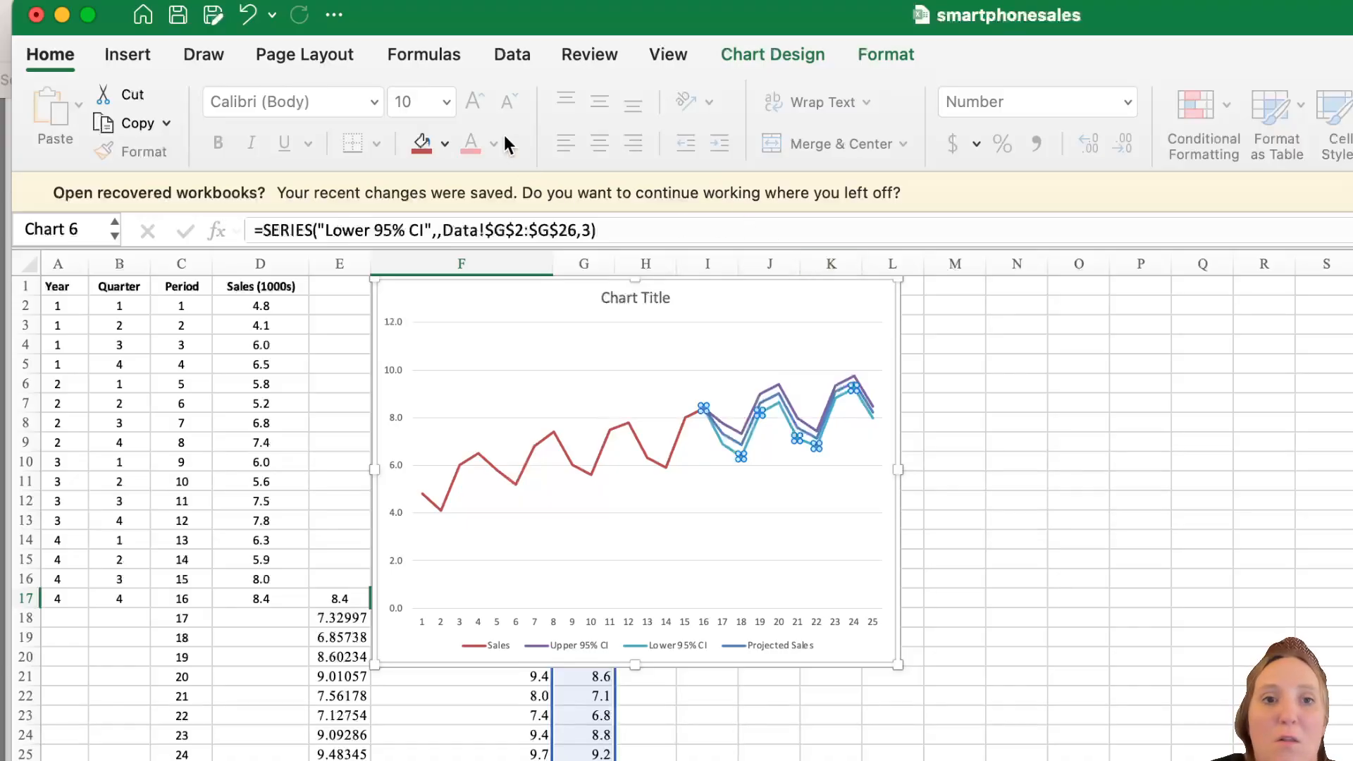
left_click(883, 60)
left_click(776, 46)
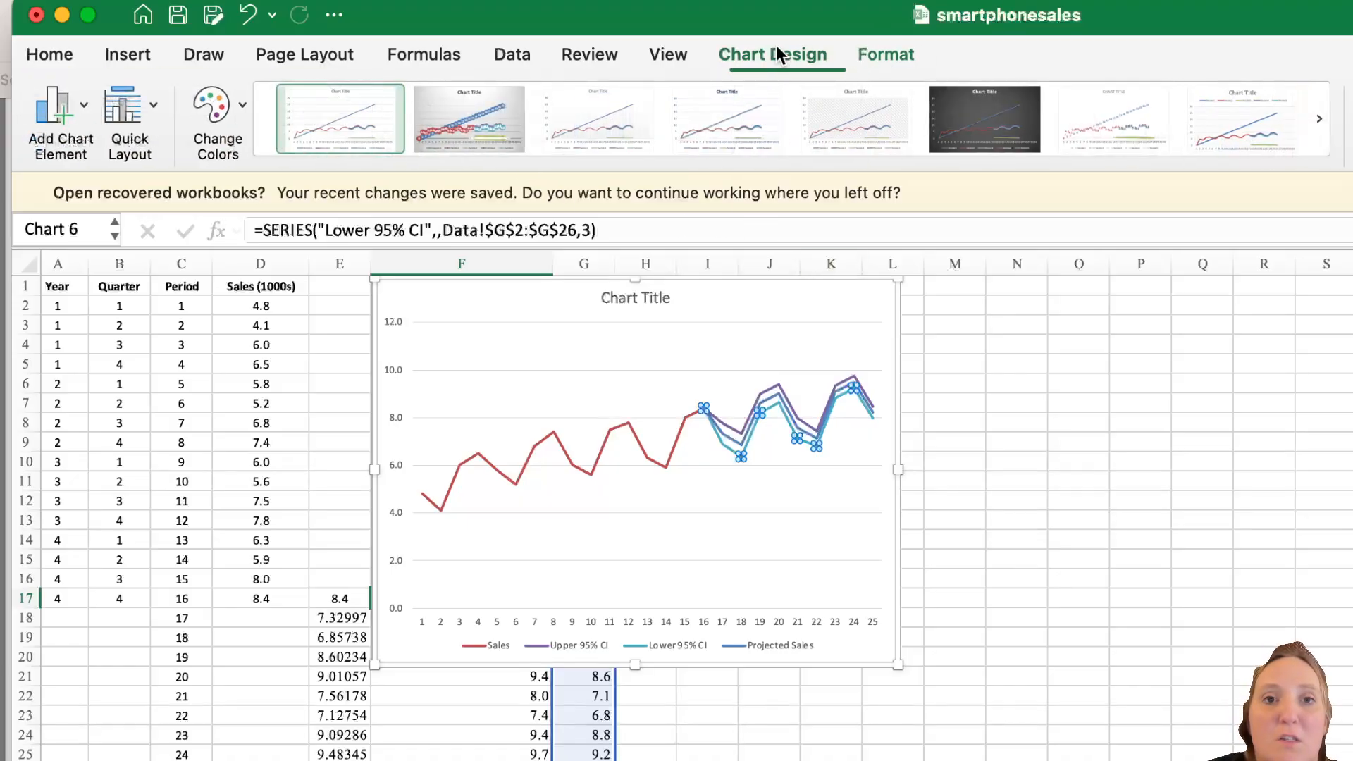
left_click(899, 54)
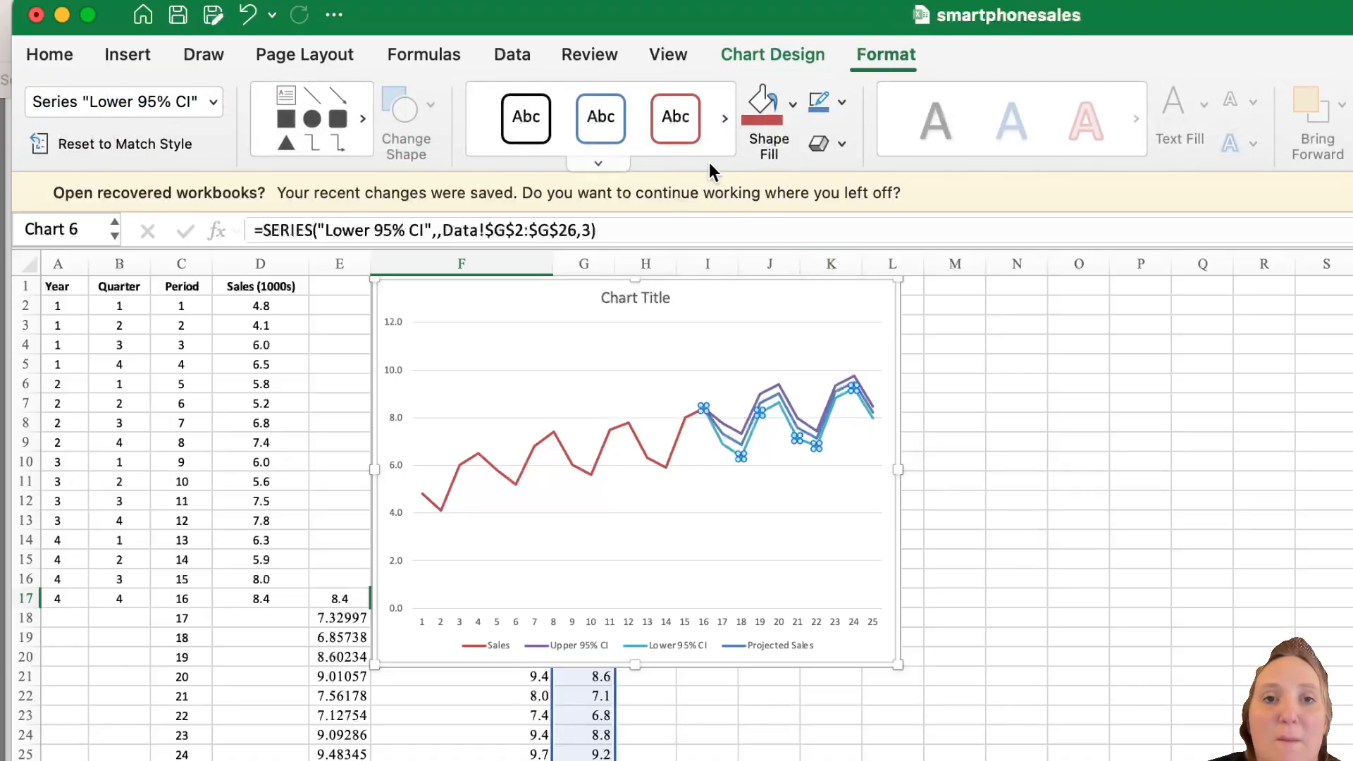
left_click(842, 102)
mouse_move(886, 590)
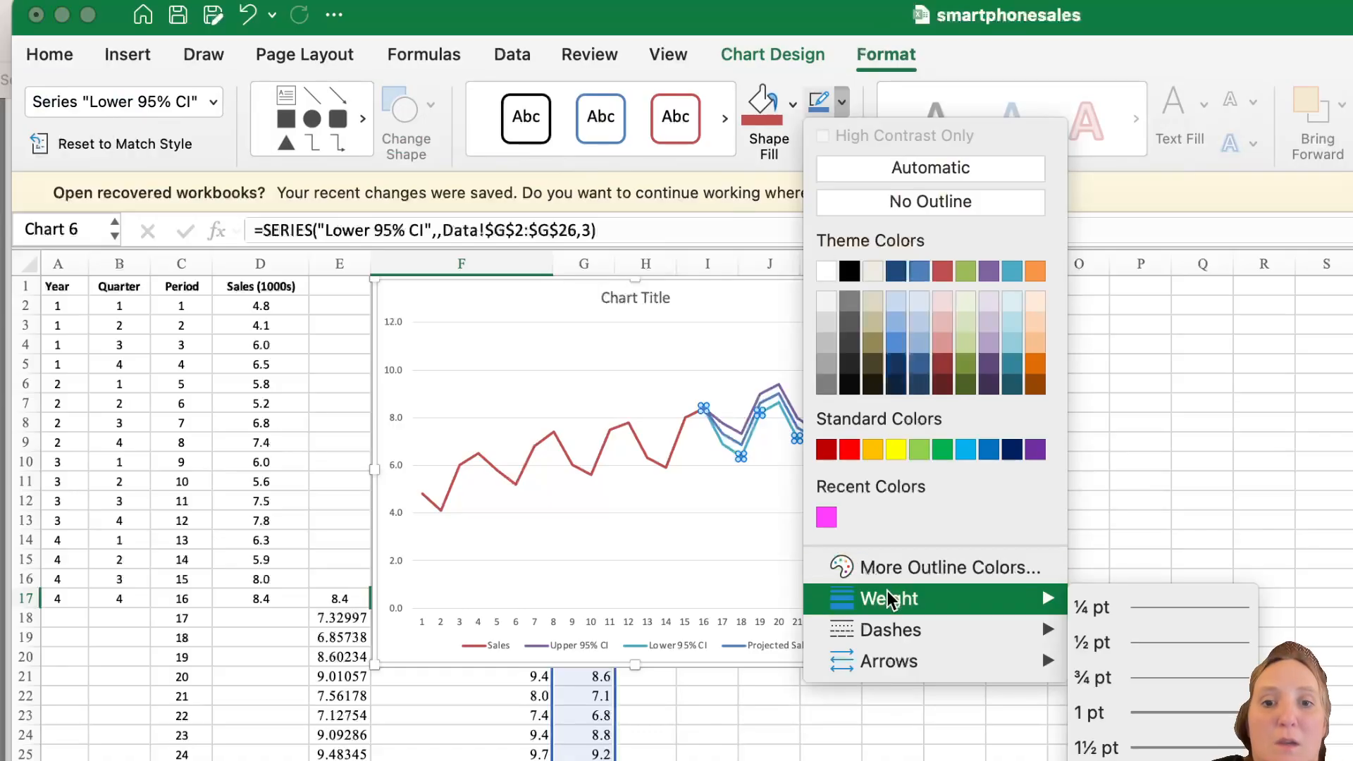
left_click(1164, 598)
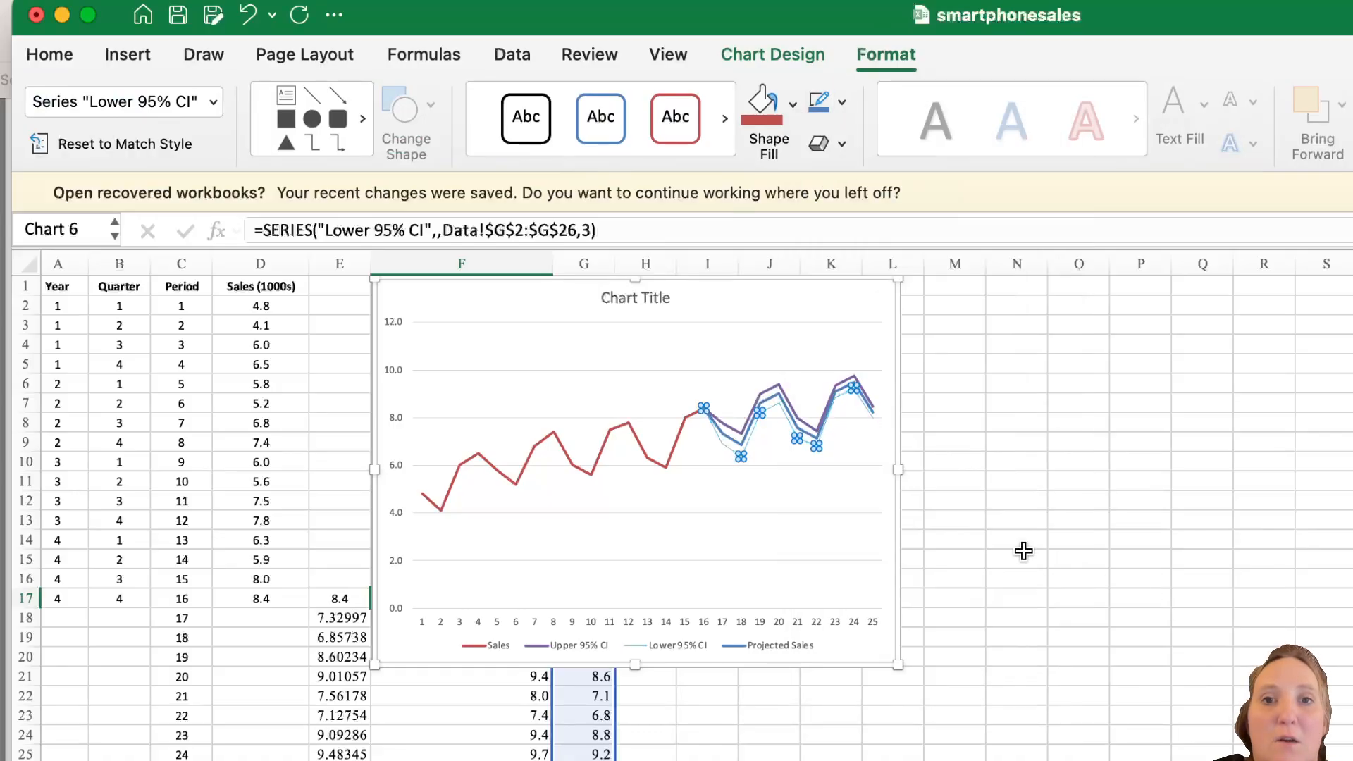
Step: Try outline weights of ½ pt and ¾ pt on the Lower 95% CI series line
left_click(843, 103)
mouse_move(987, 596)
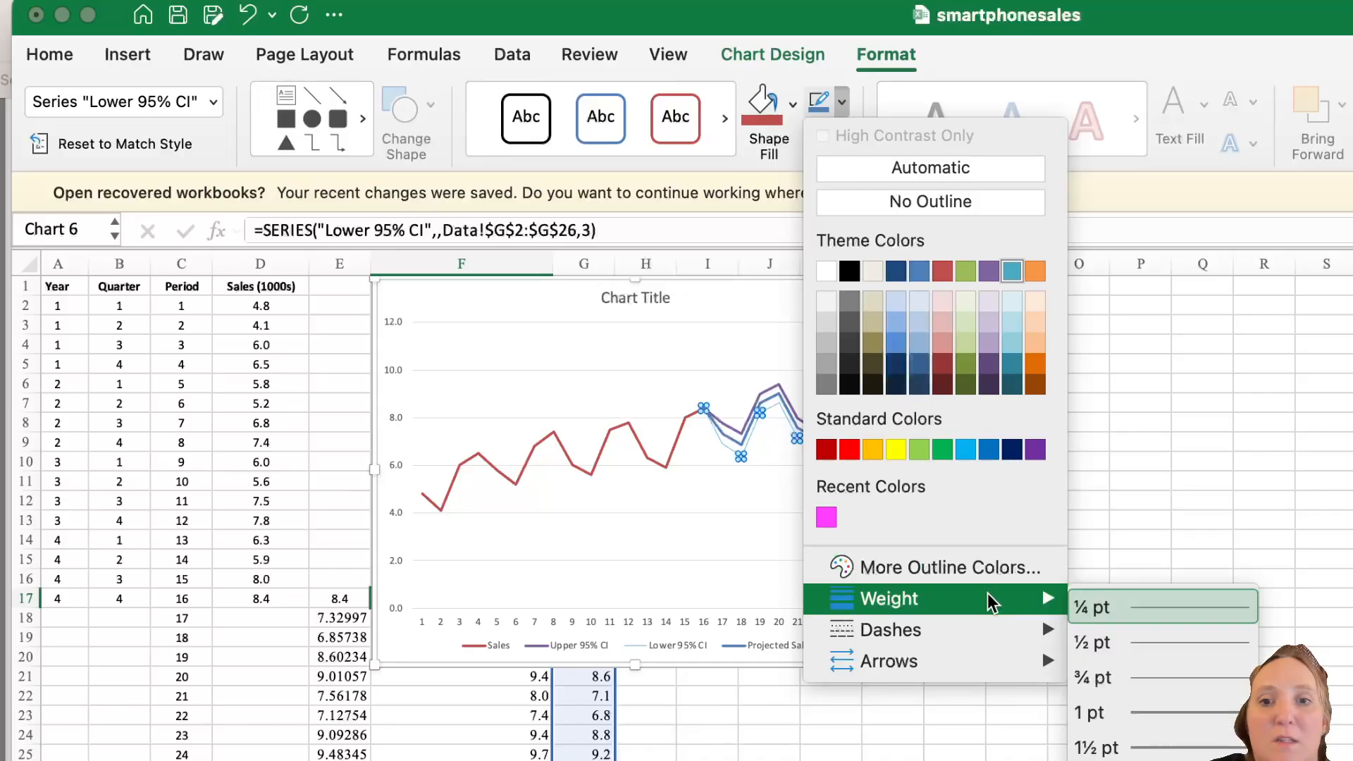
left_click(1161, 641)
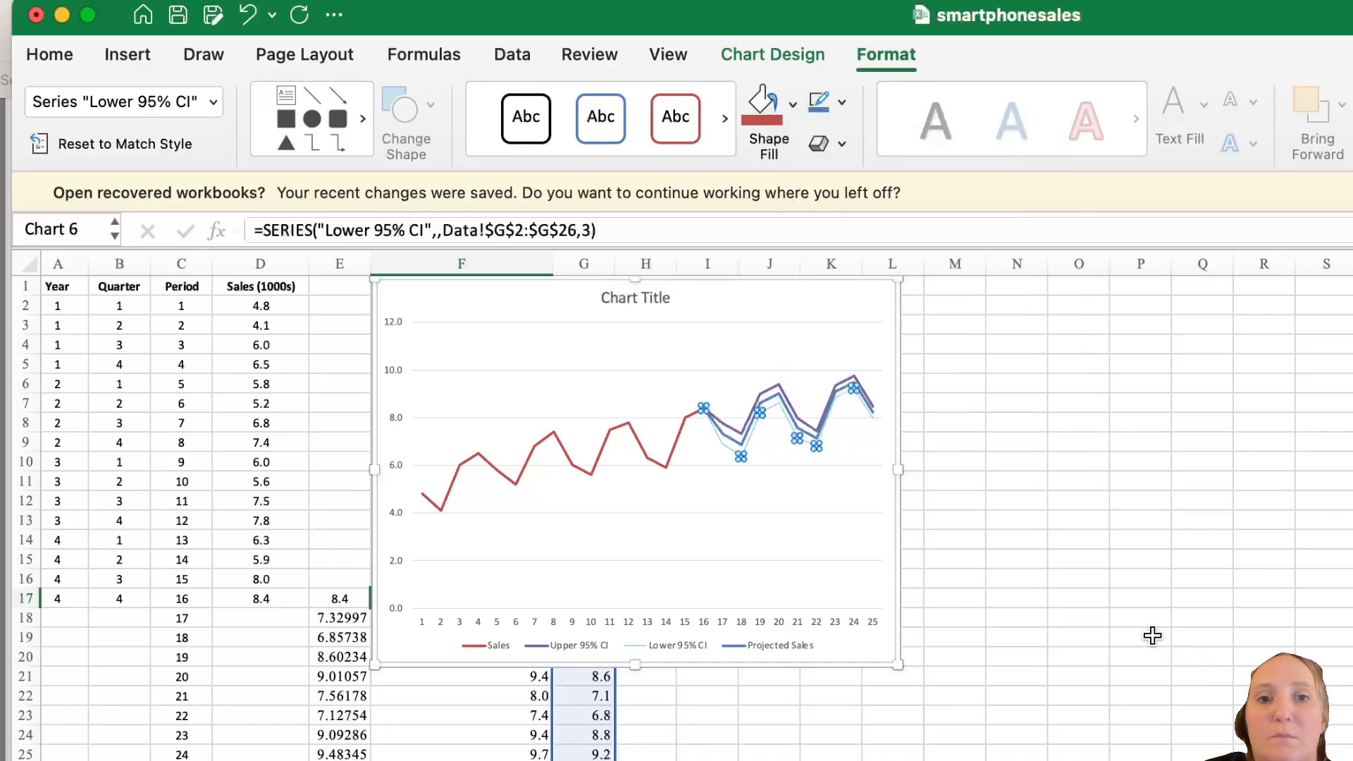
left_click(841, 101)
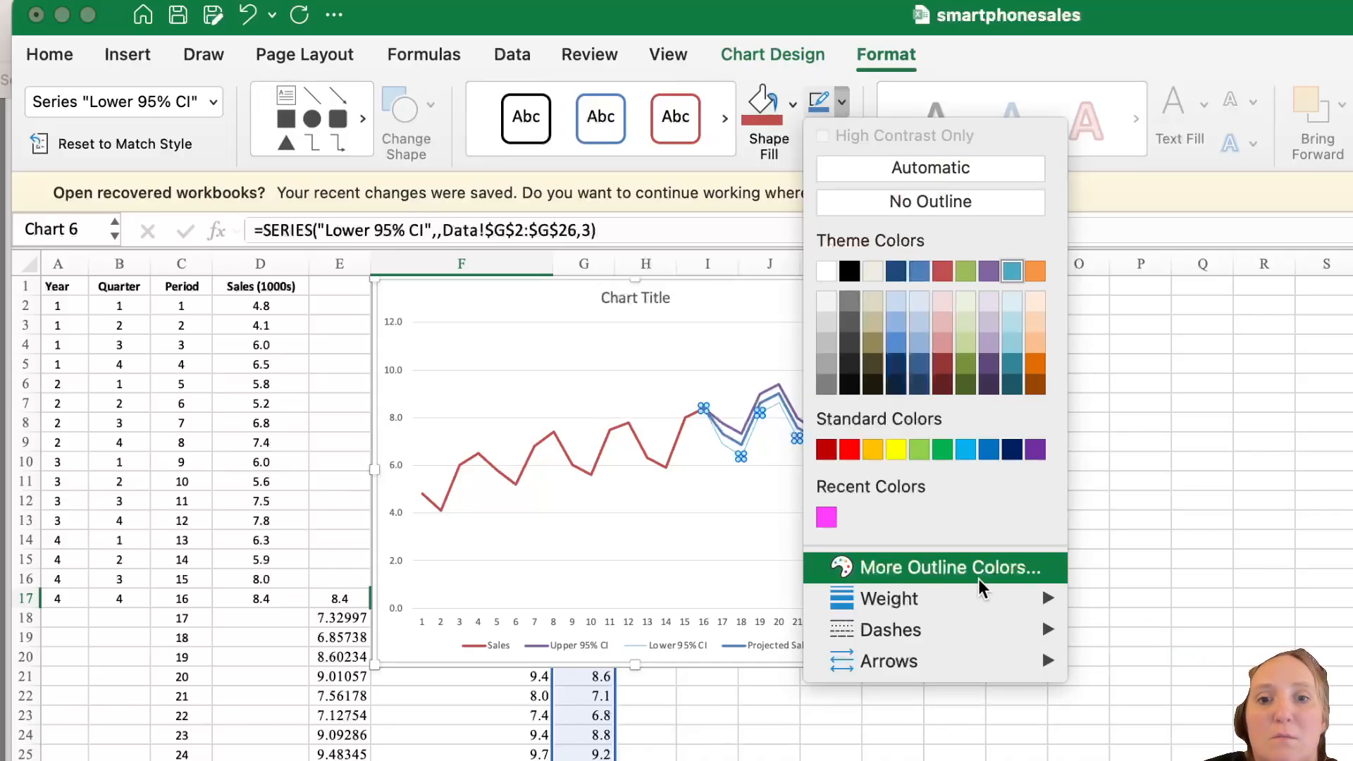
mouse_move(984, 598)
left_click(1124, 678)
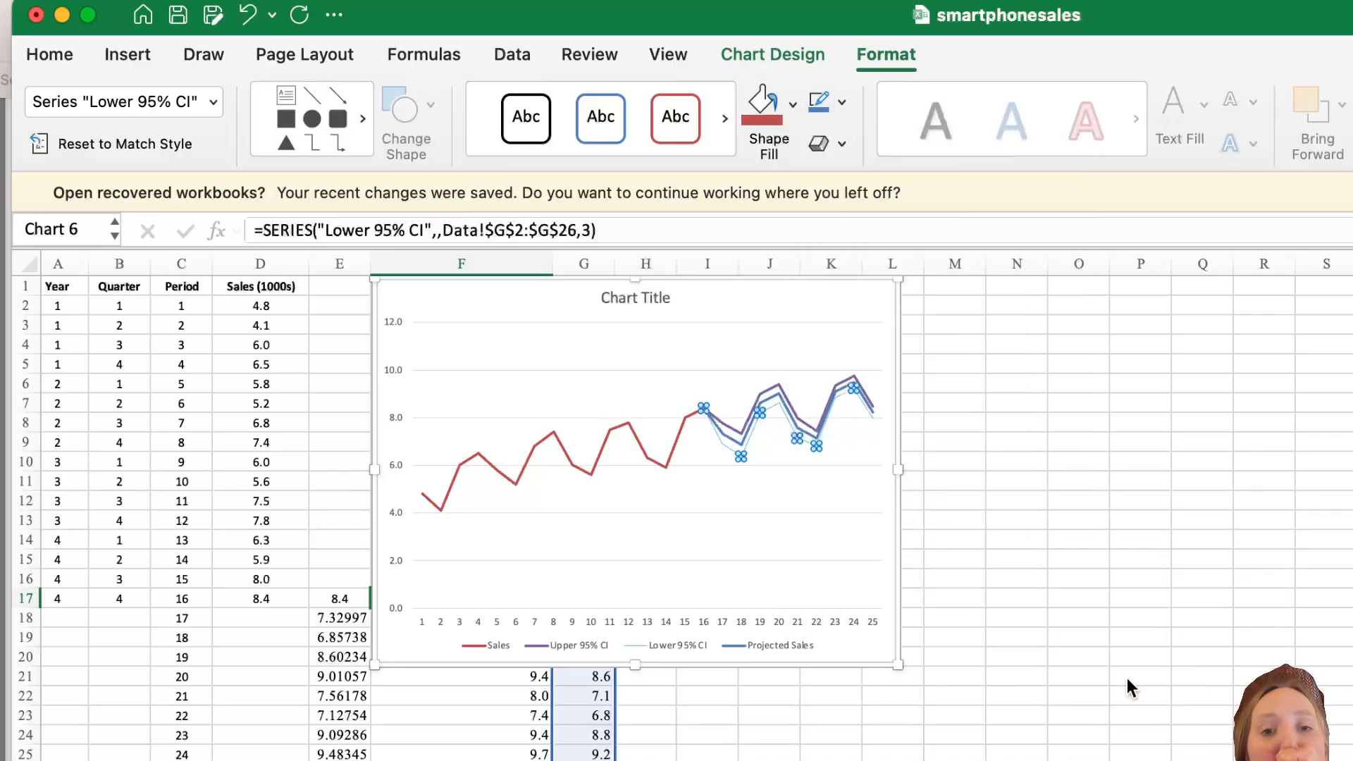
Step: Set the outline weight of the whole Upper 95% CI series line to ¾ pt
left_click(777, 385)
left_click(765, 389)
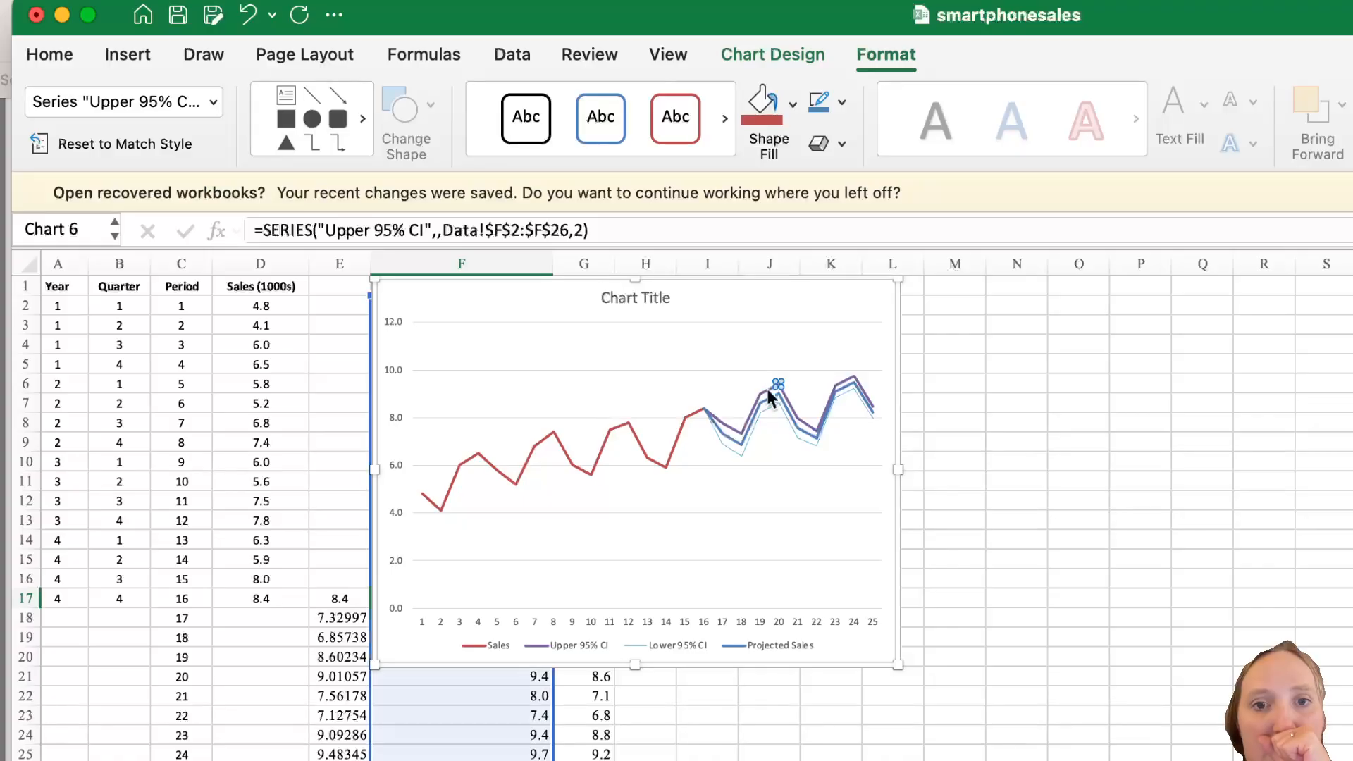
left_click(816, 430)
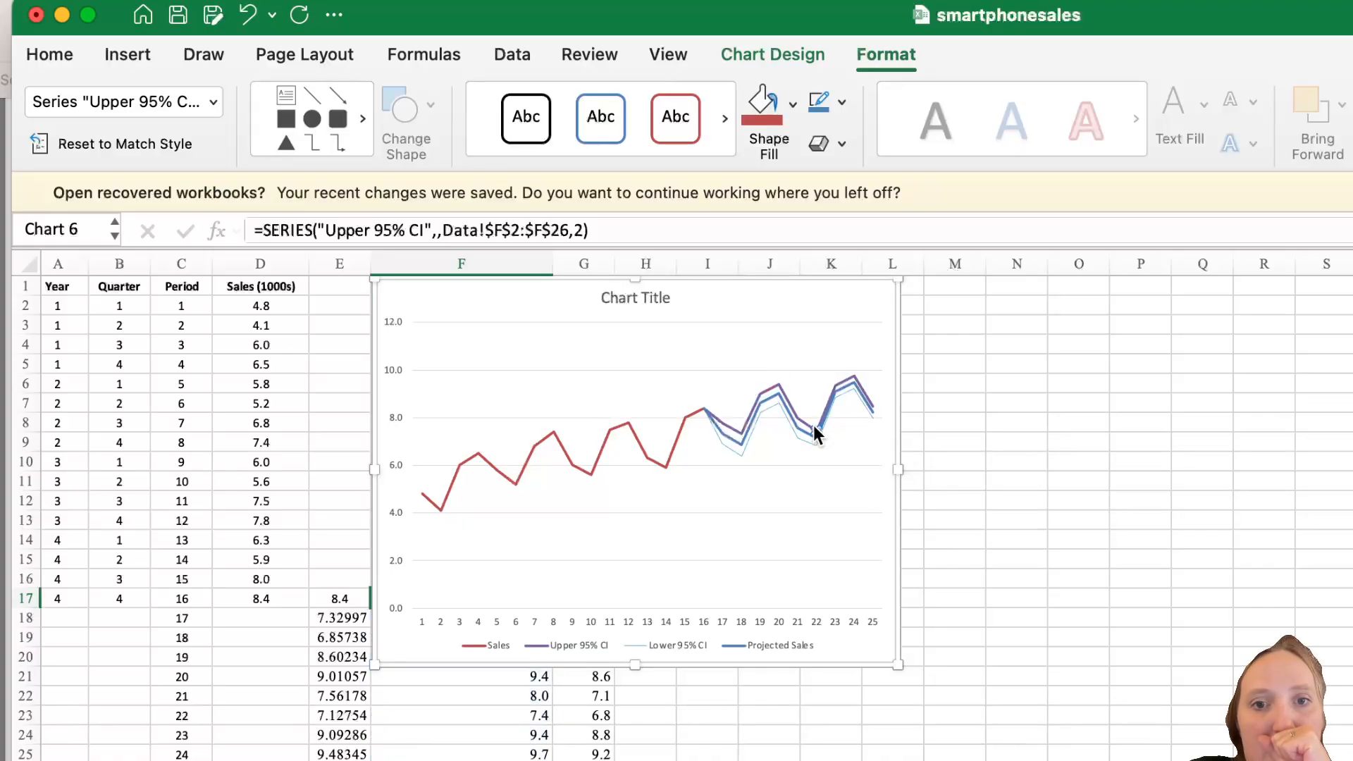
left_click(819, 493)
left_click(793, 409)
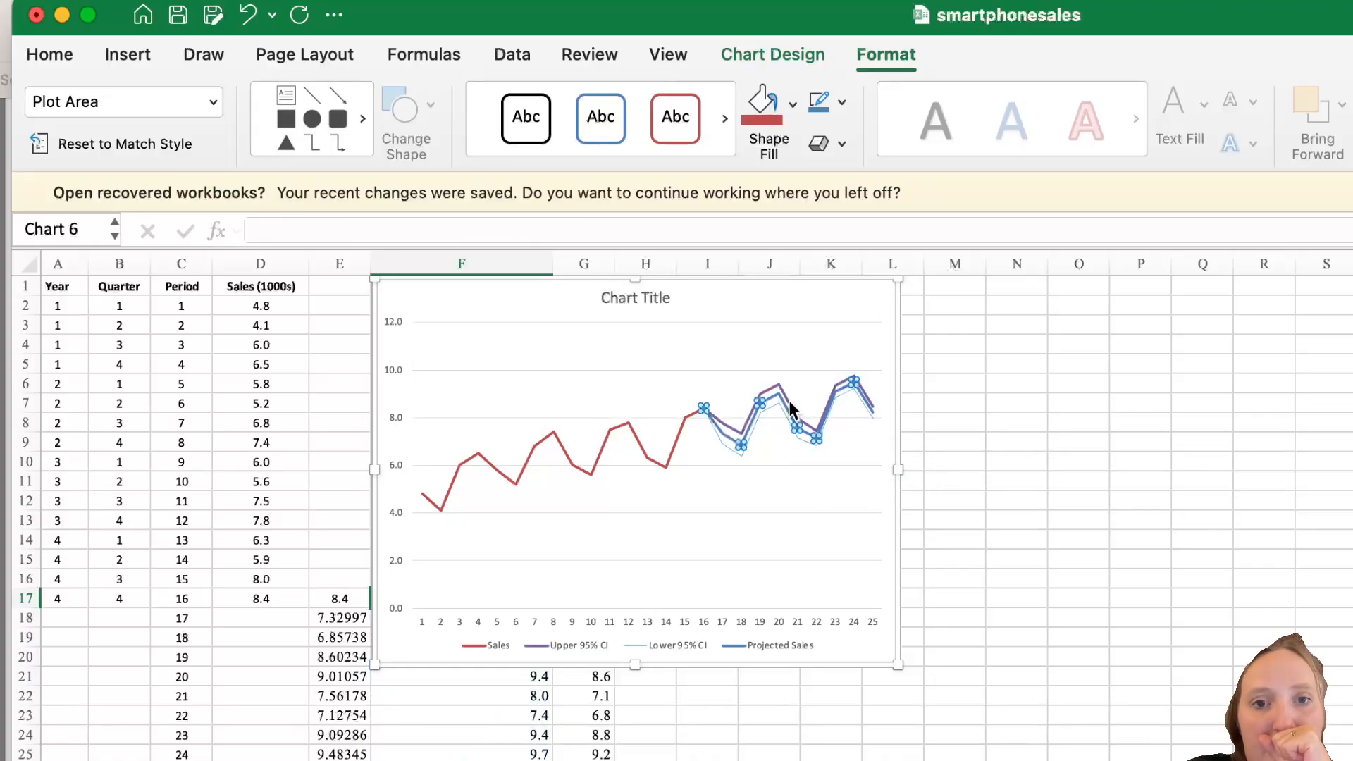
left_click(776, 380)
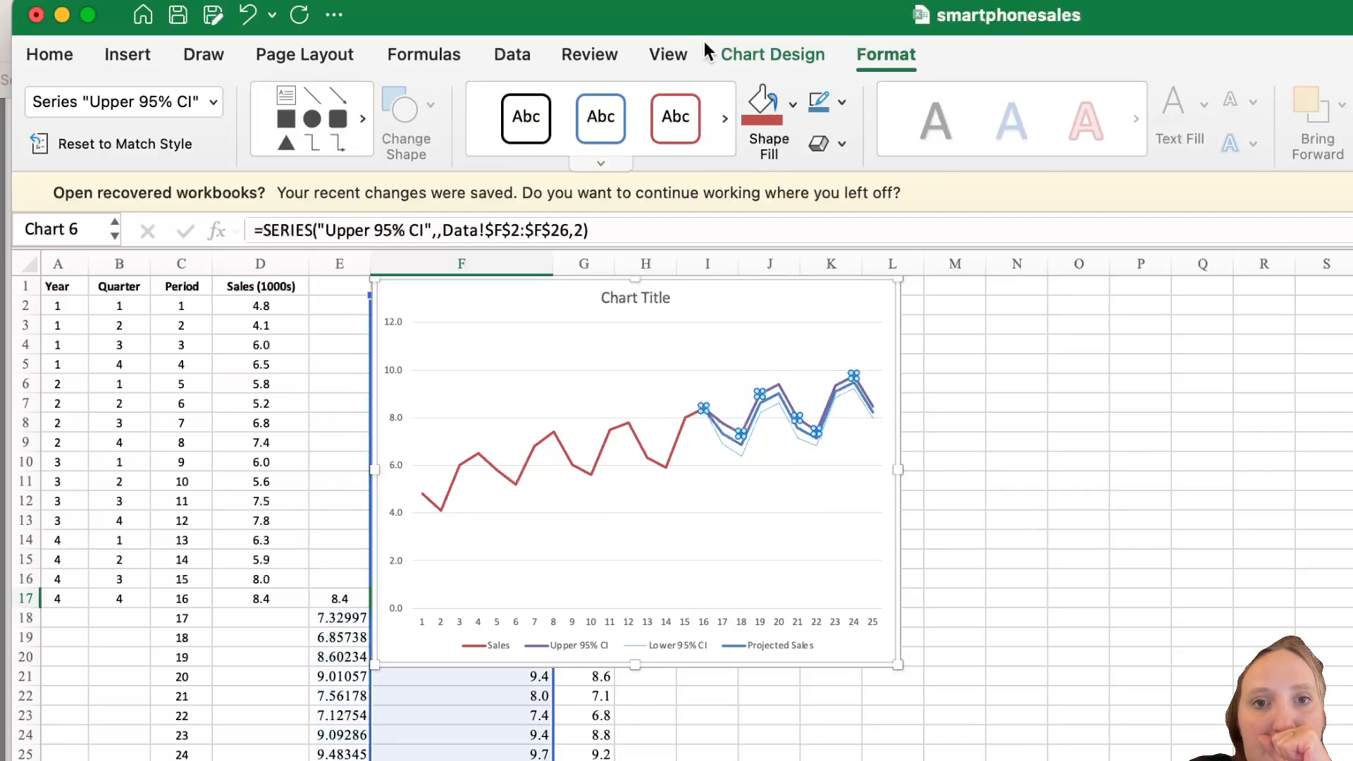
left_click(836, 97)
mouse_move(945, 598)
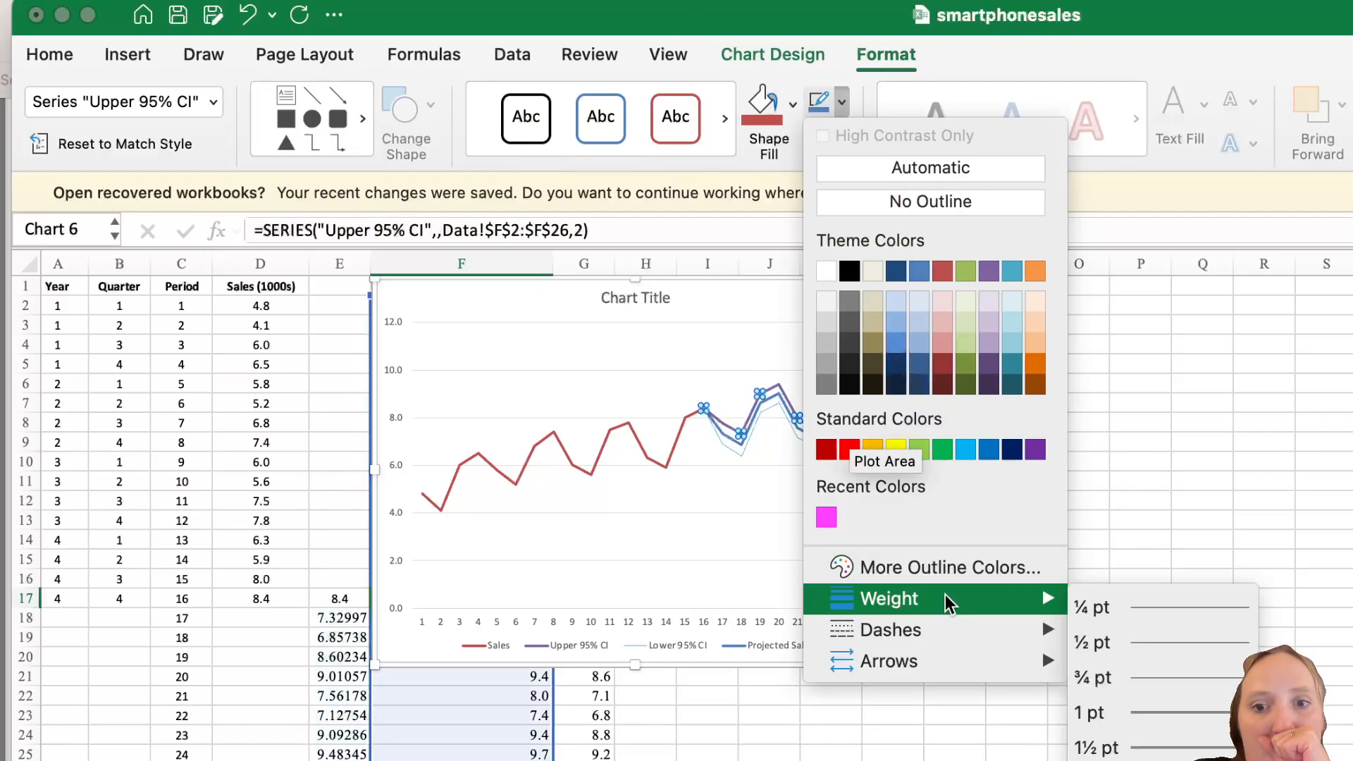
left_click(1139, 678)
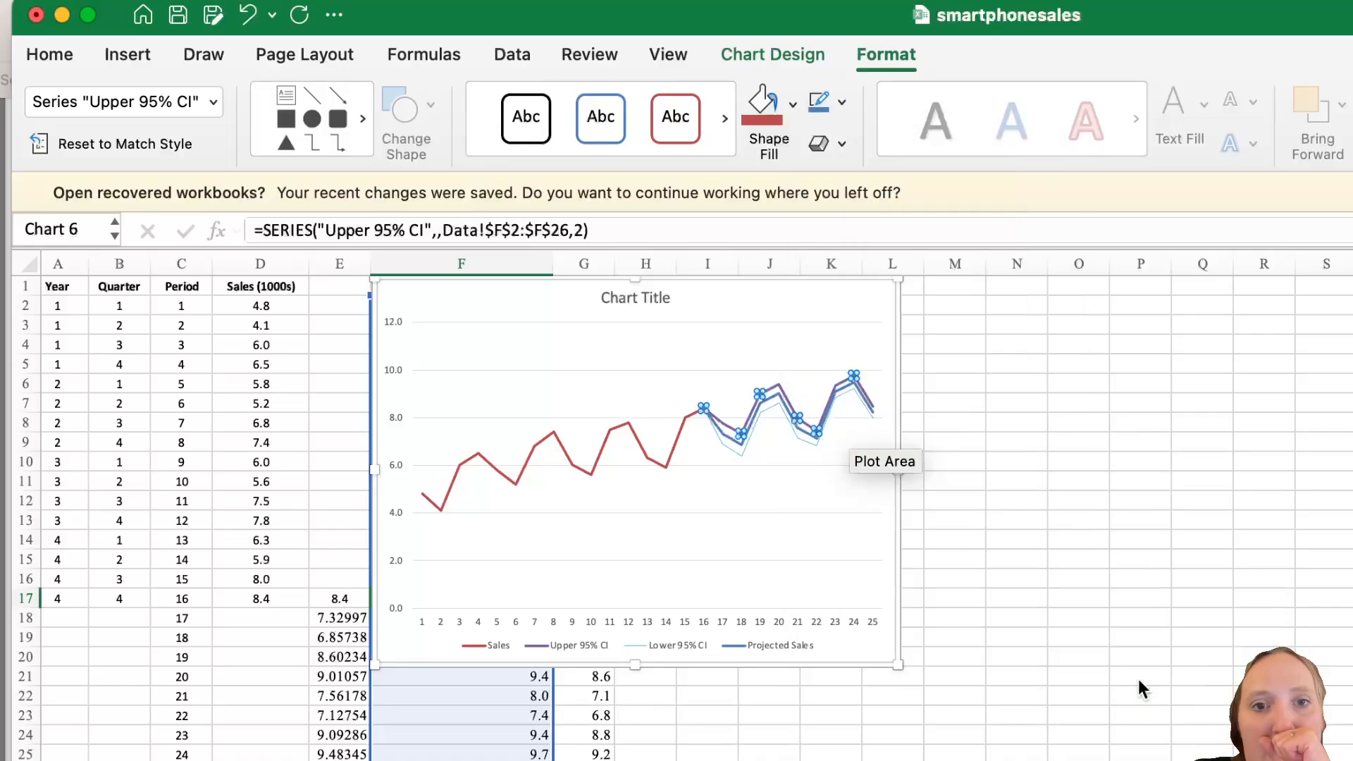
Step: Set the outline weight of the Lower 95% CI series line to 1 pt
left_click(773, 403)
left_click(841, 102)
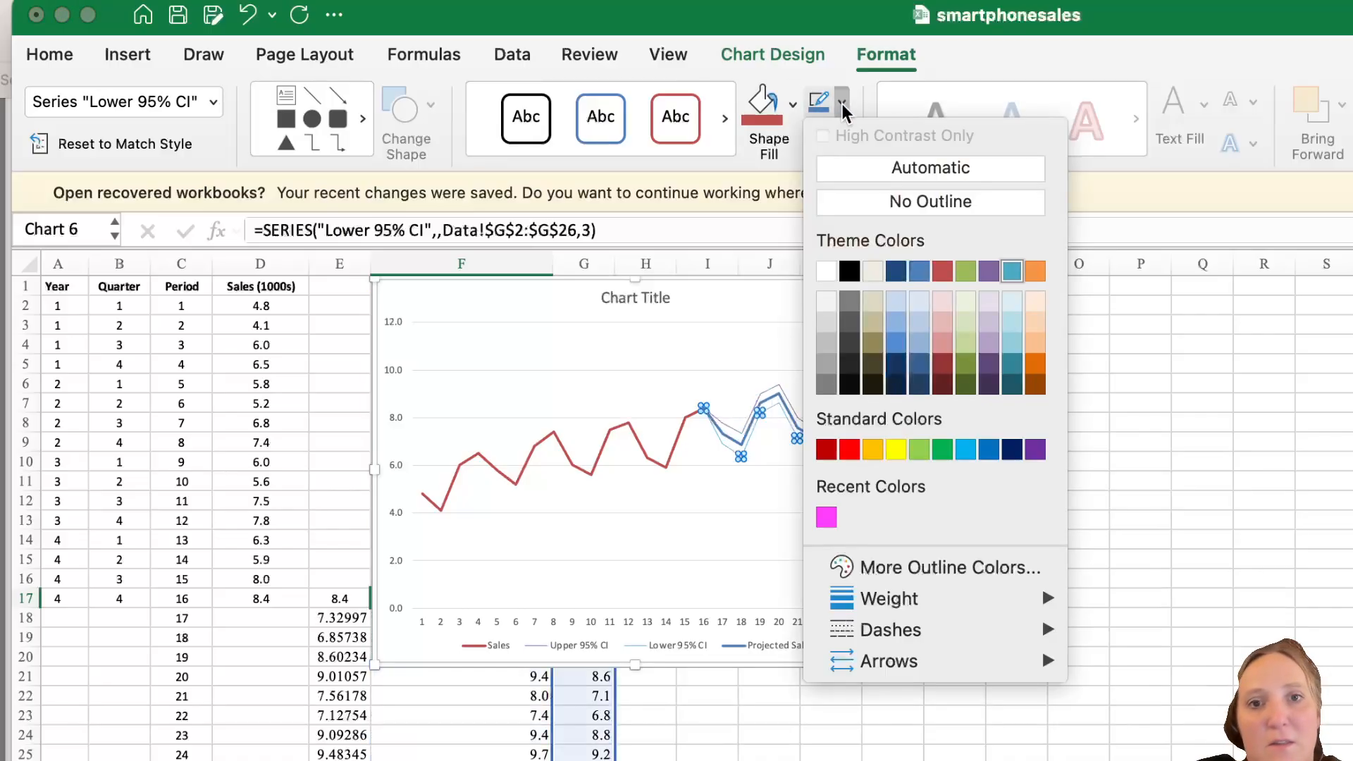
mouse_move(1021, 600)
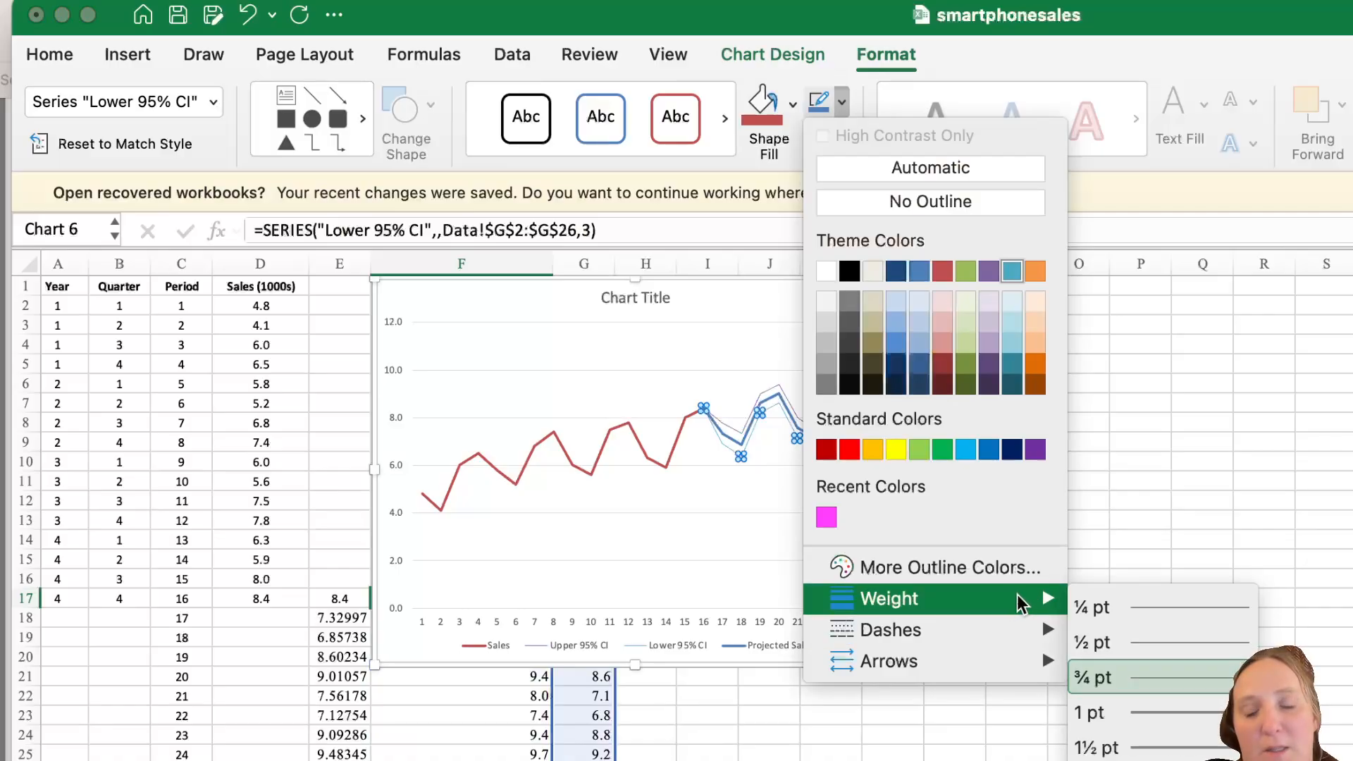
left_click(1196, 720)
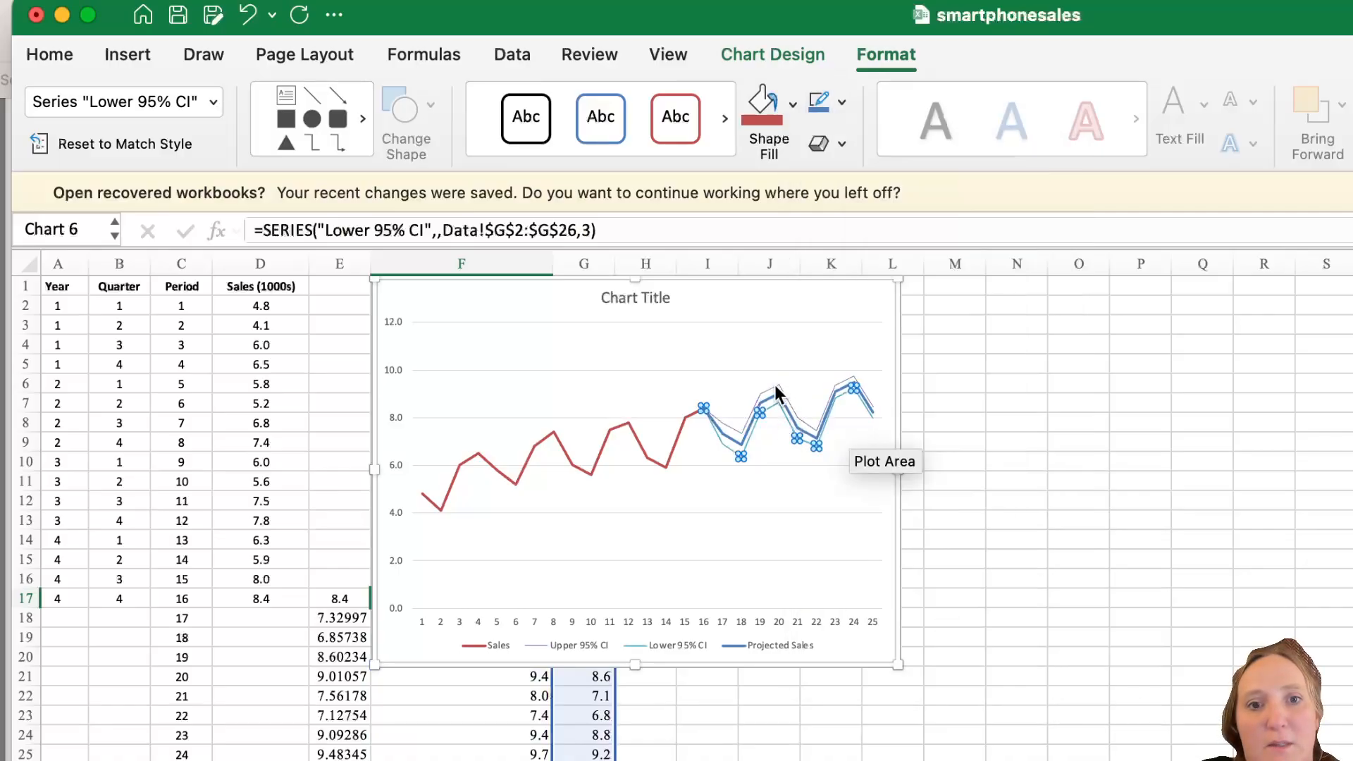
Step: Set the outline weight of the Upper 95% CI series line to 1 pt
left_click(777, 389)
left_click(842, 102)
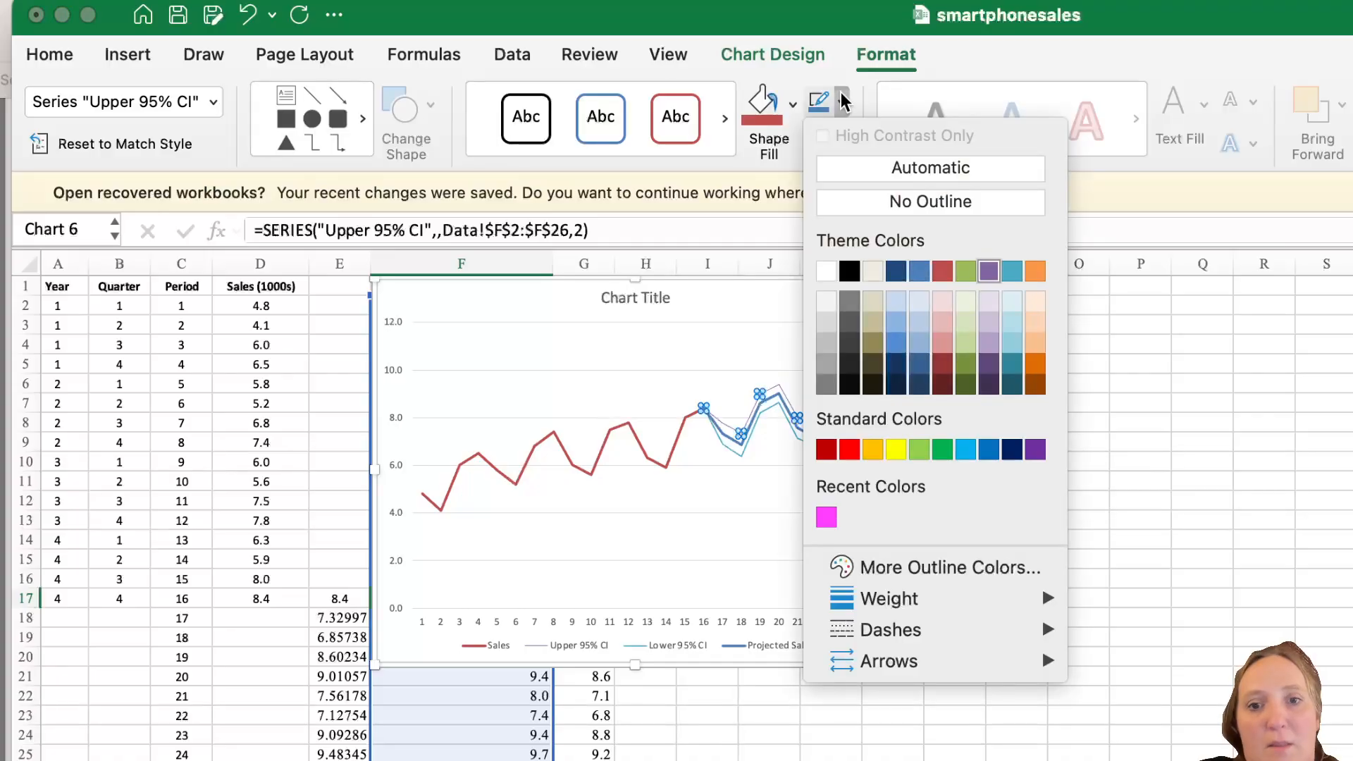
mouse_move(1019, 597)
left_click(1170, 715)
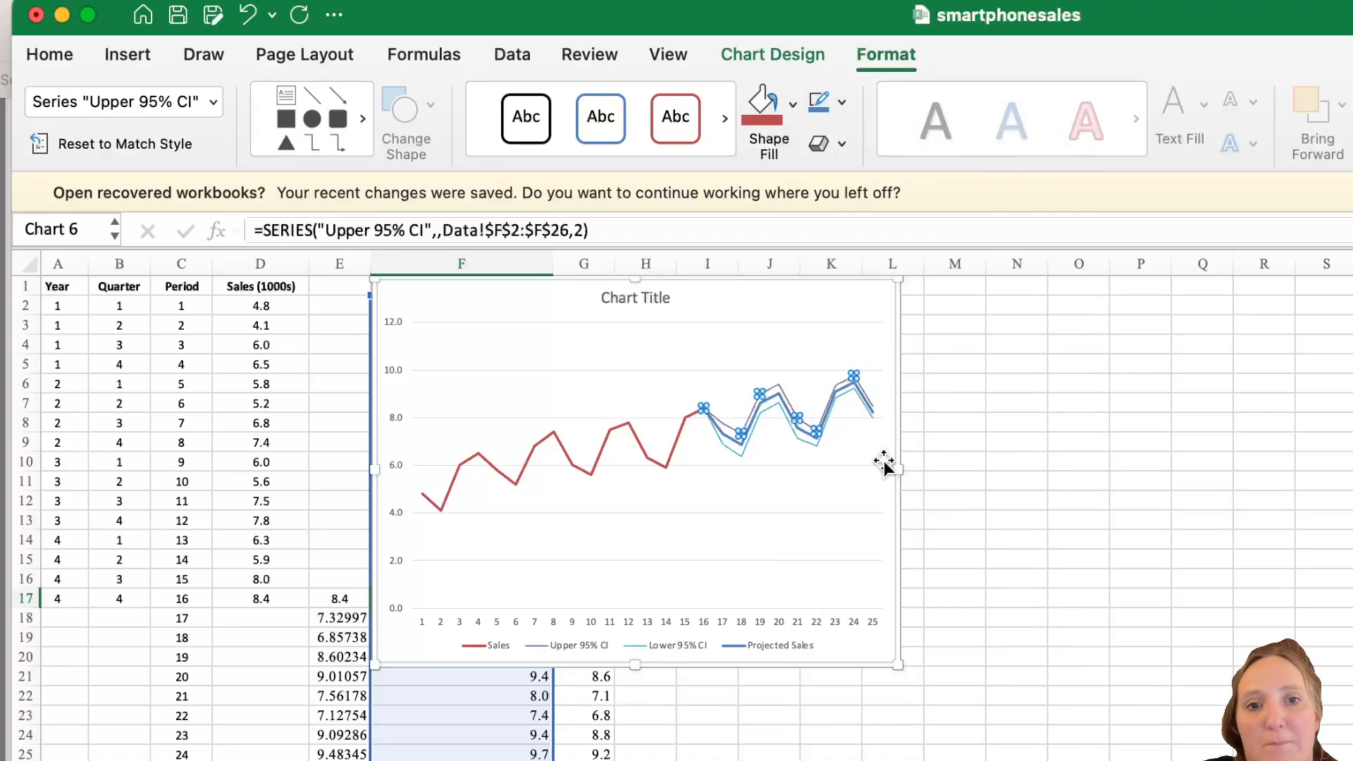
Step: Change the outline of the Projected Sales series line to a dashed style
scroll(757, 433, "up", 5)
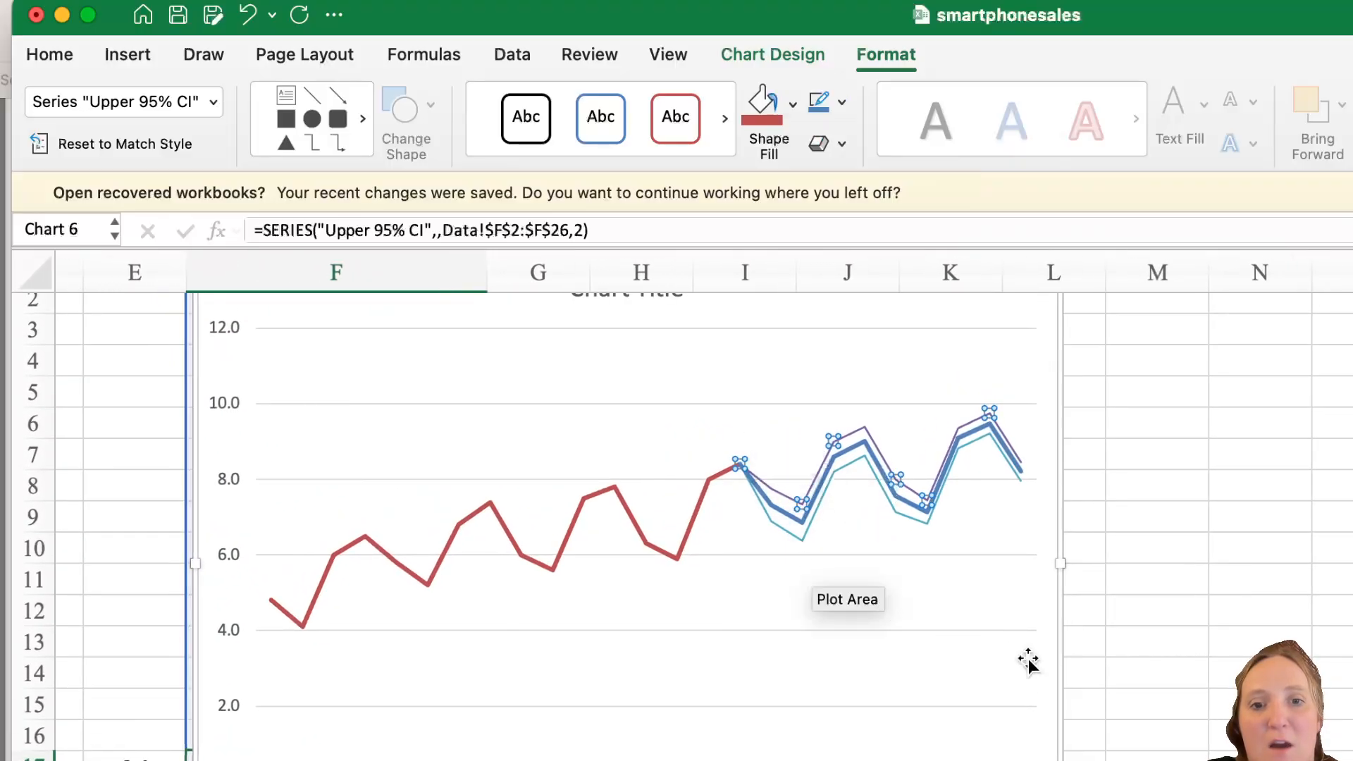
left_click(849, 445)
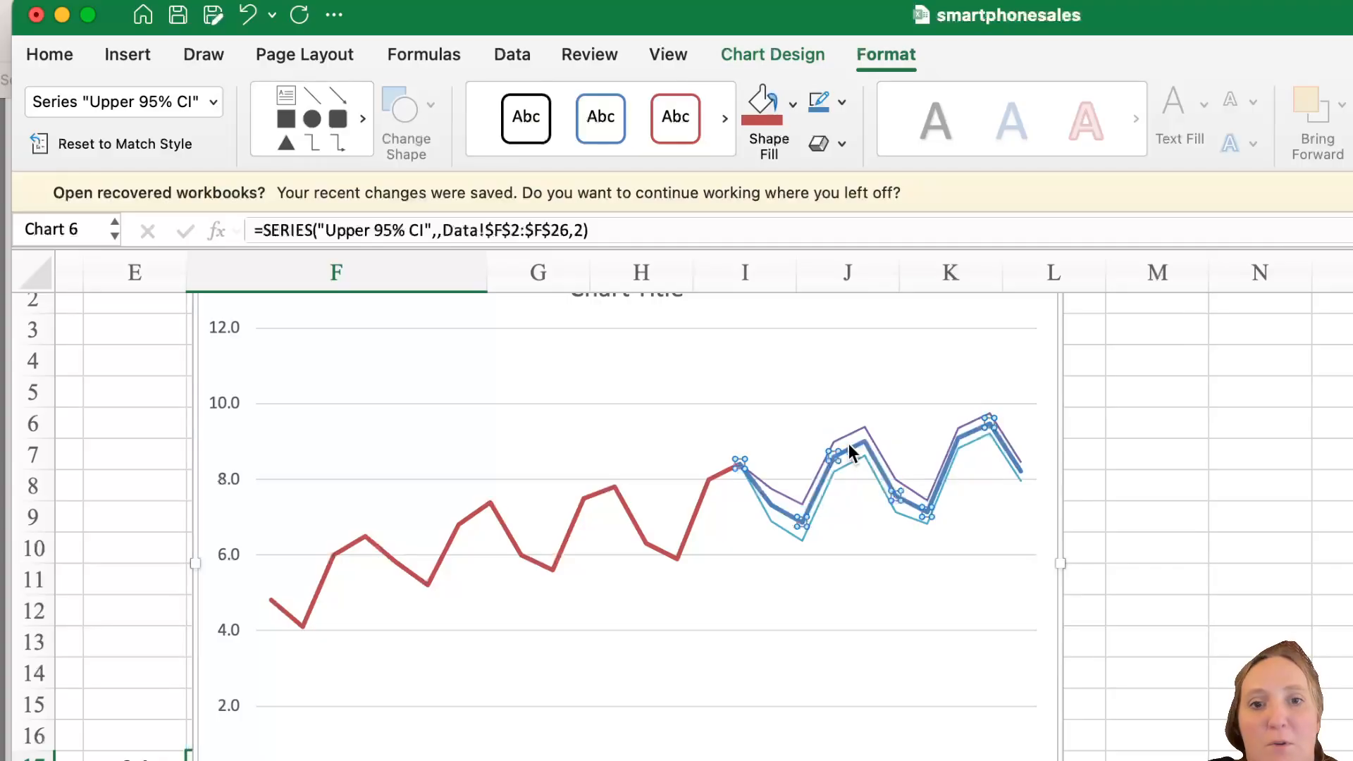
left_click(843, 103)
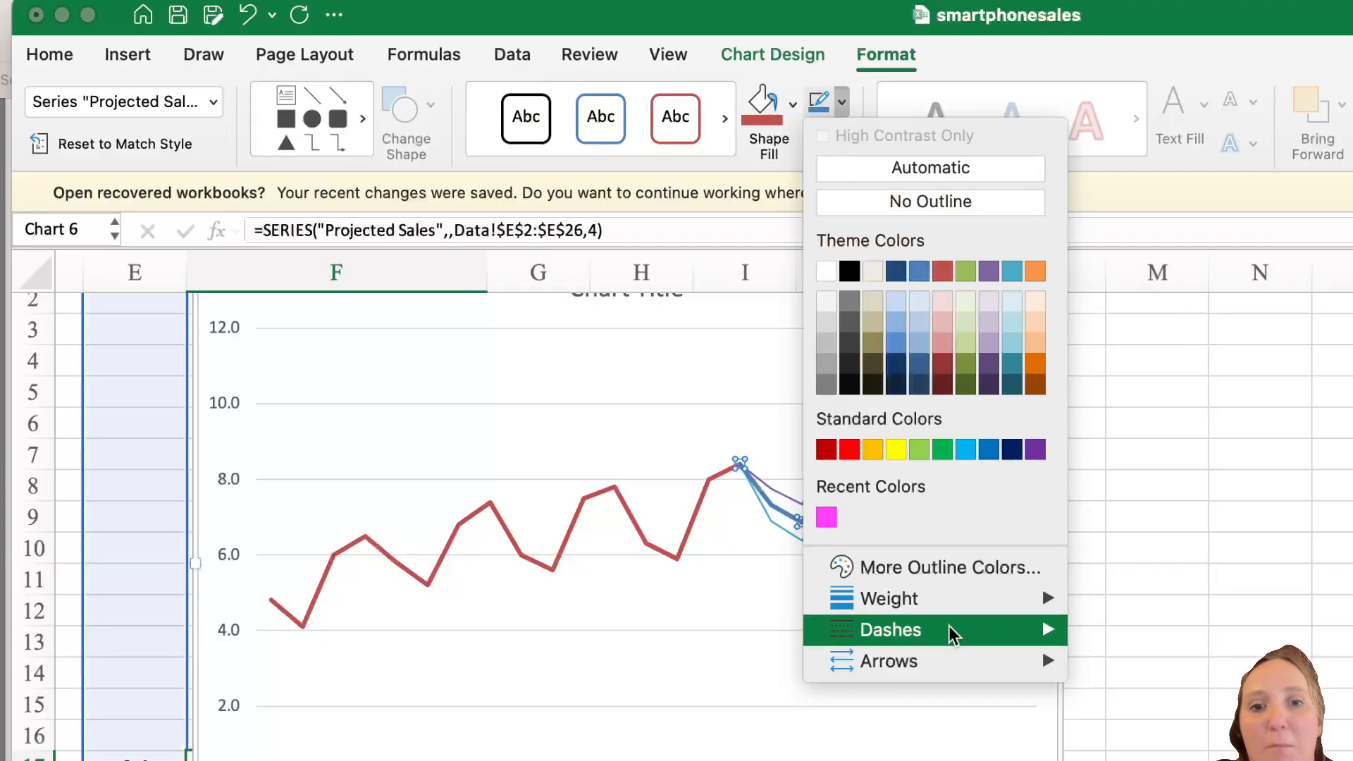
mouse_move(948, 626)
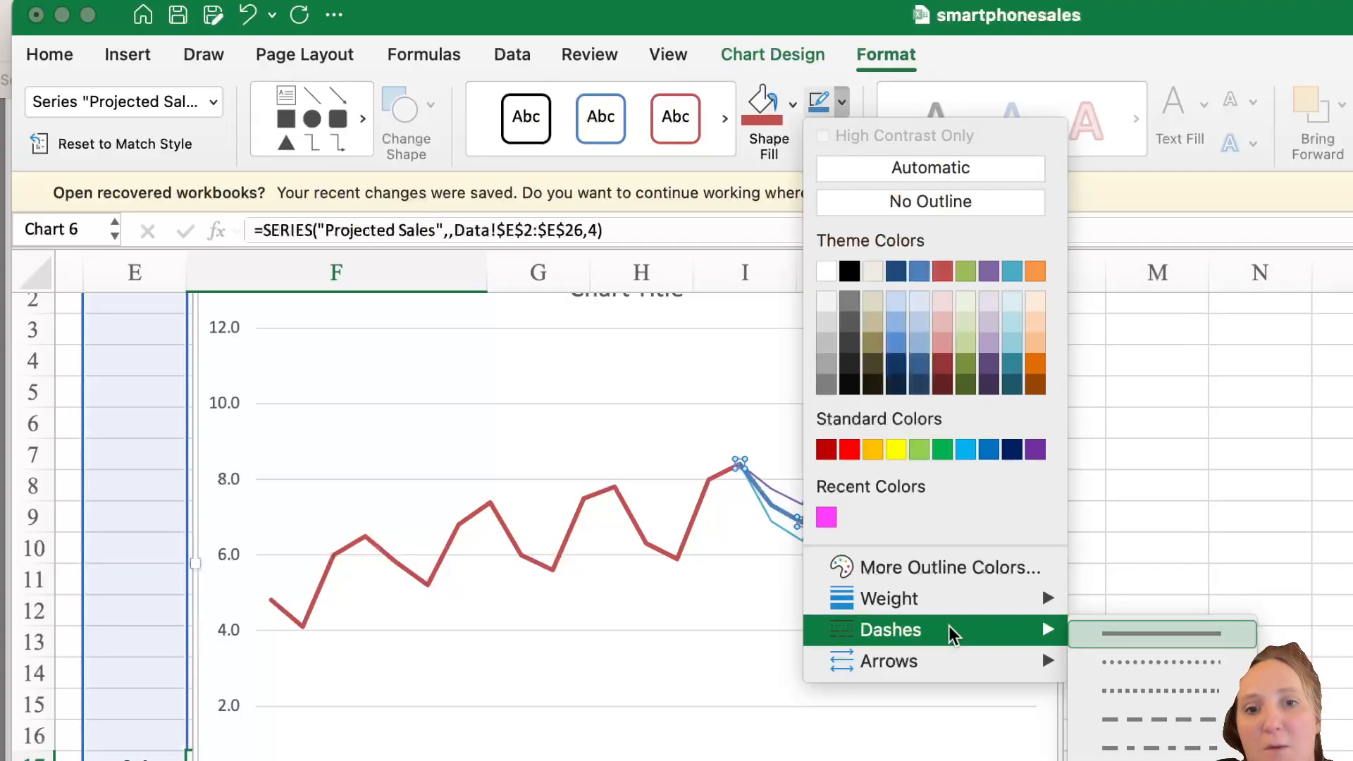
left_click(1158, 718)
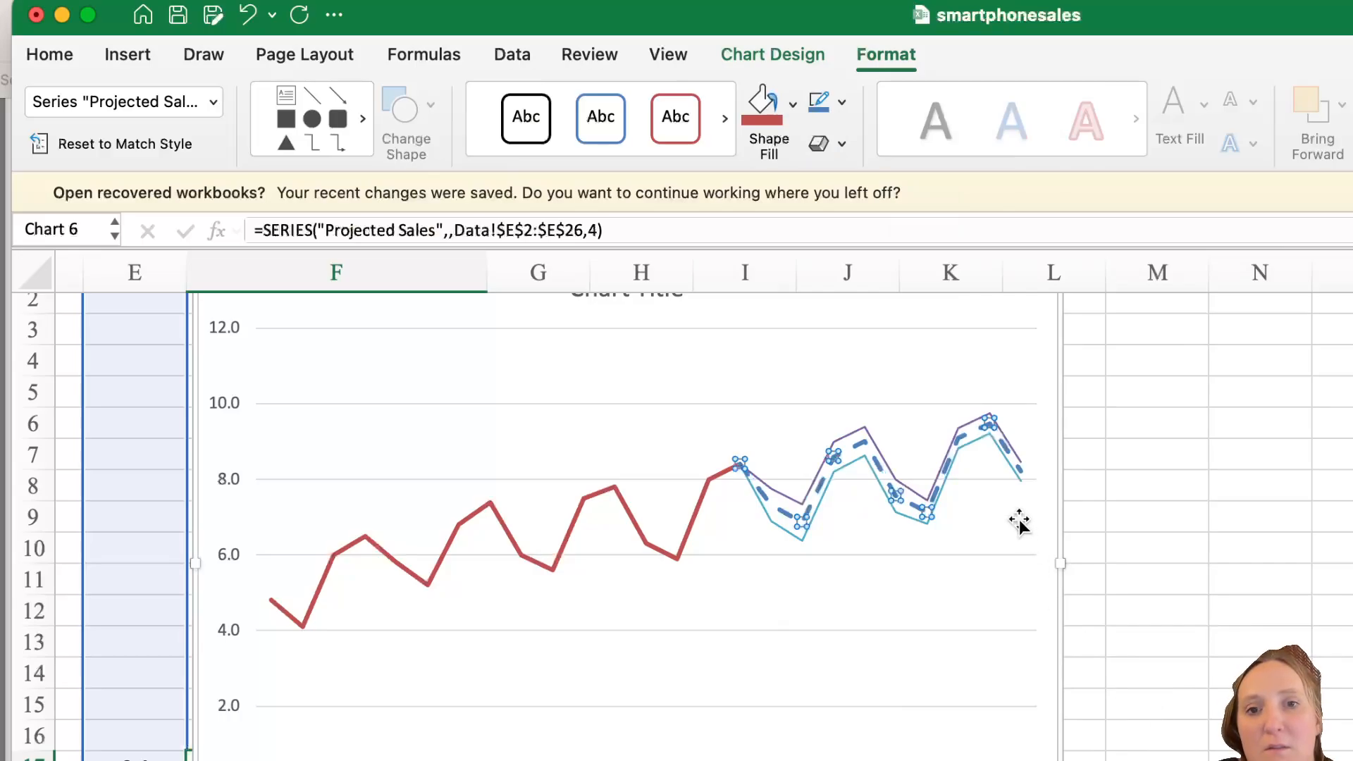
left_click(987, 530)
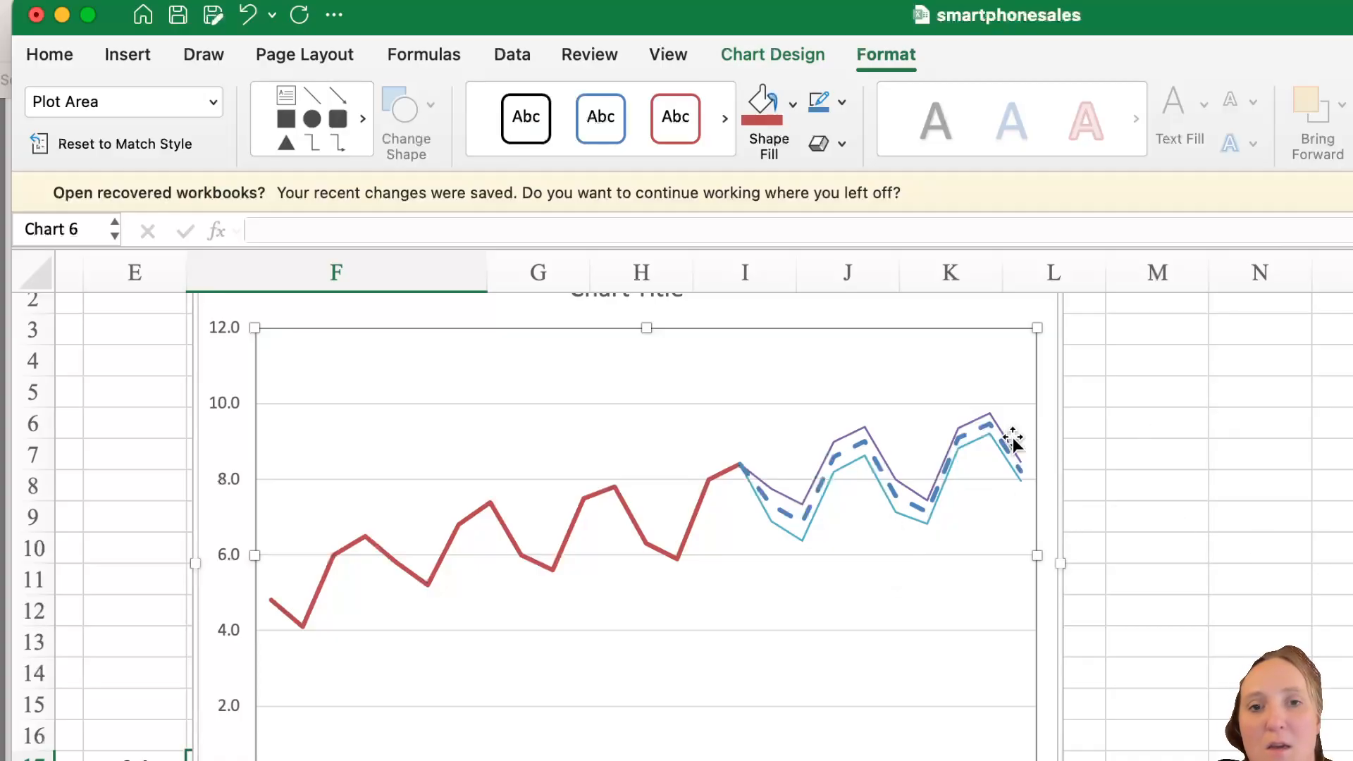
Step: Replace the placeholder chart title with "Projected Sales of SMart Phones"
scroll(1014, 437, "down", 1)
scroll(1015, 438, "right", 1)
scroll(1013, 439, "down", 5)
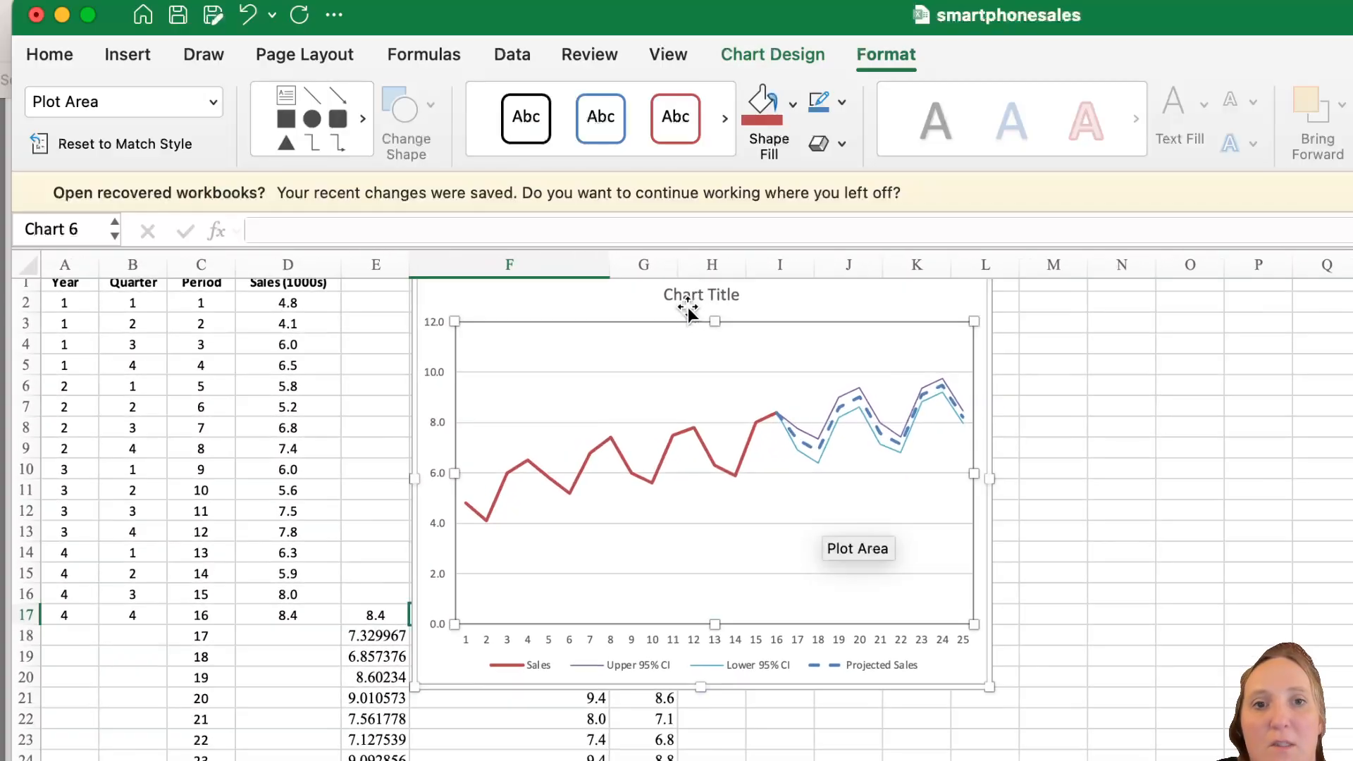
left_click(689, 301)
left_click_drag(663, 295, 762, 293)
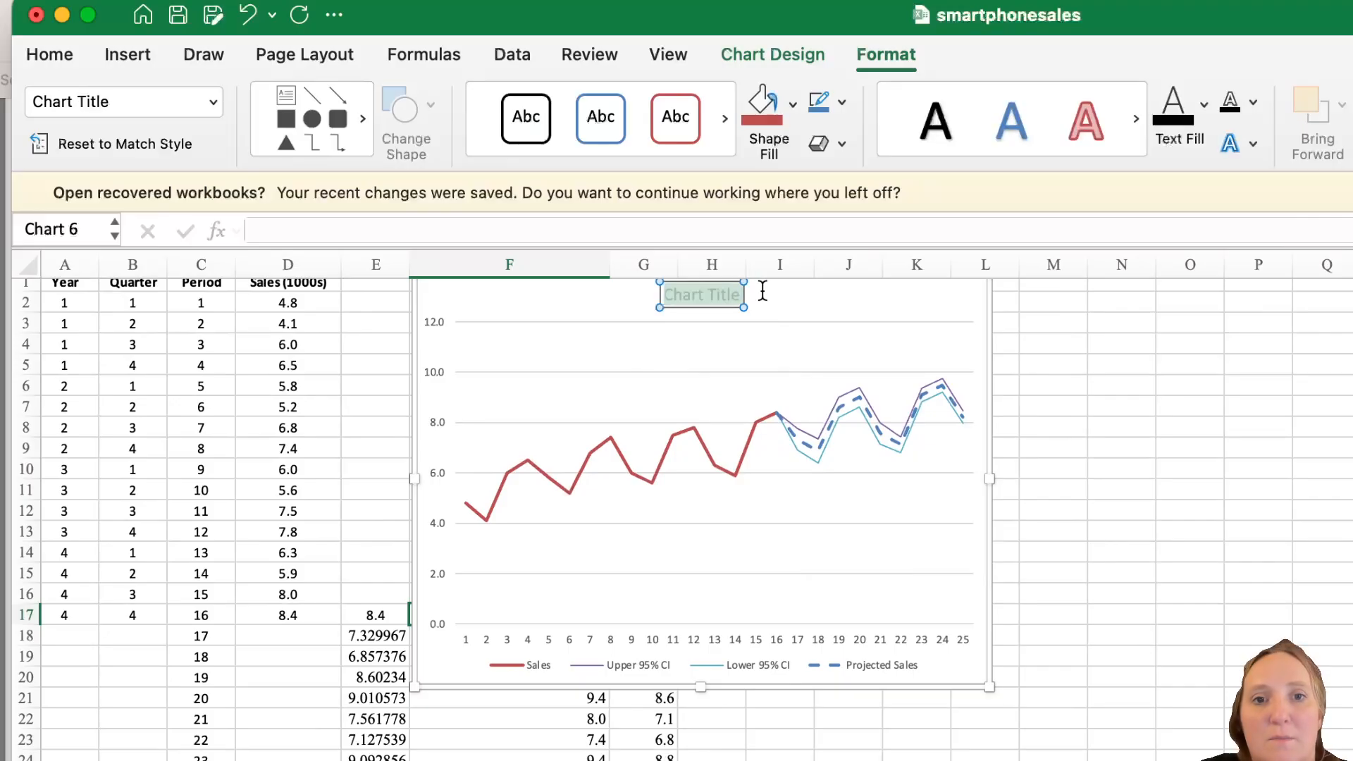
type("Projected")
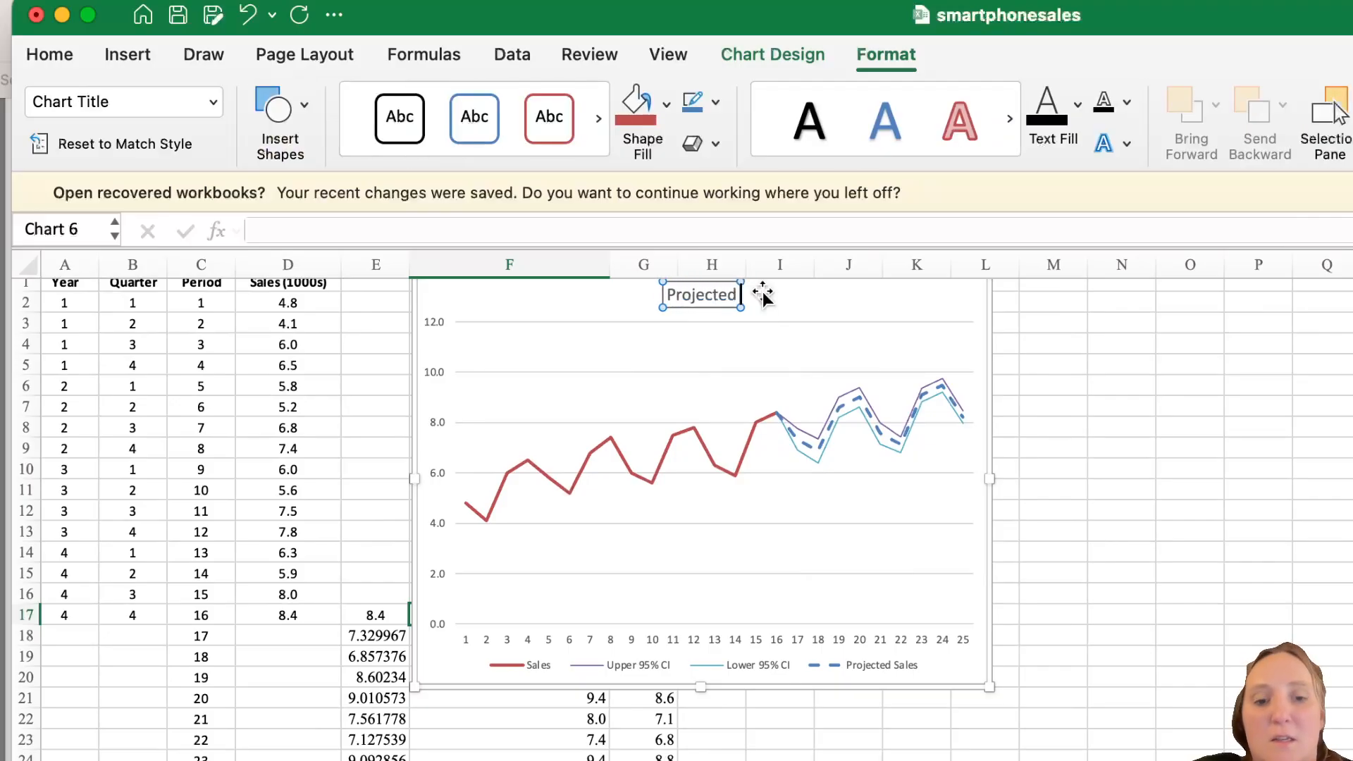
type(" Sales o")
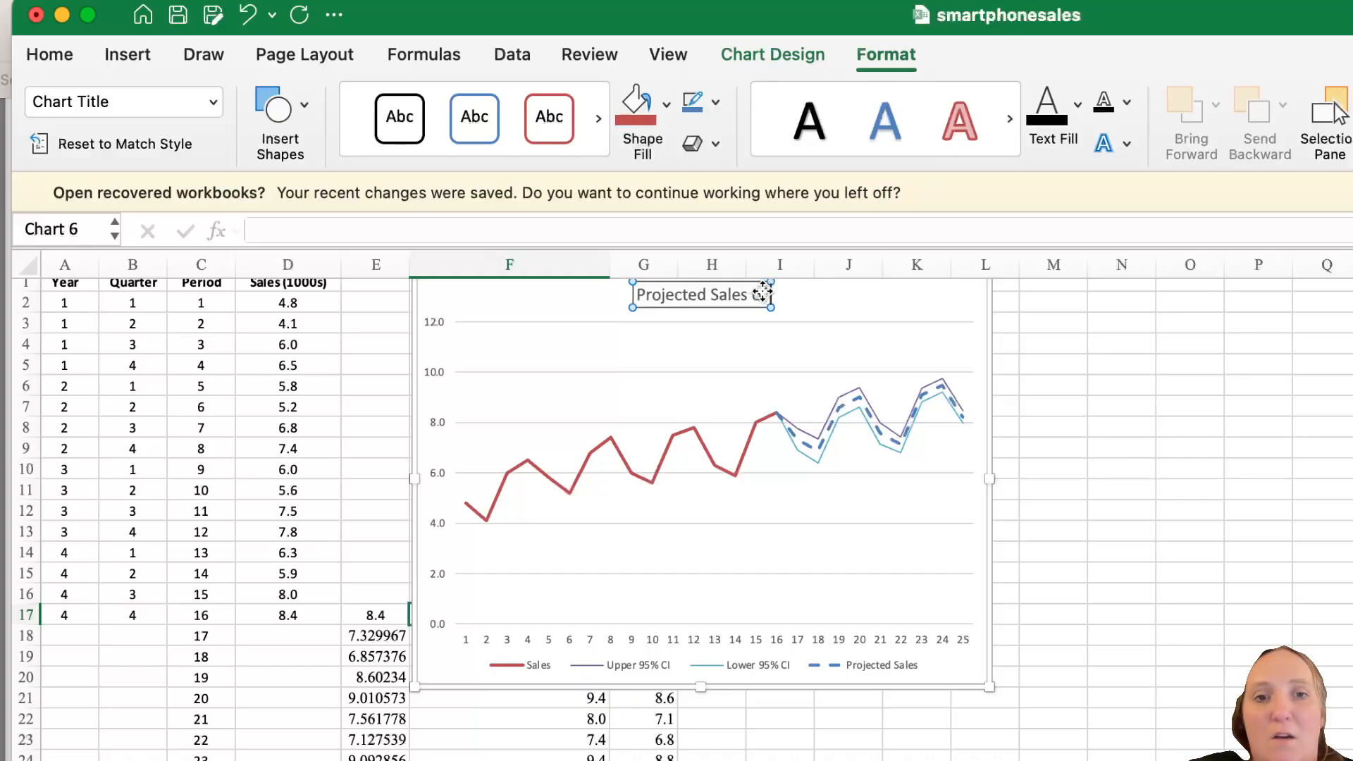
type("f SMart Phones")
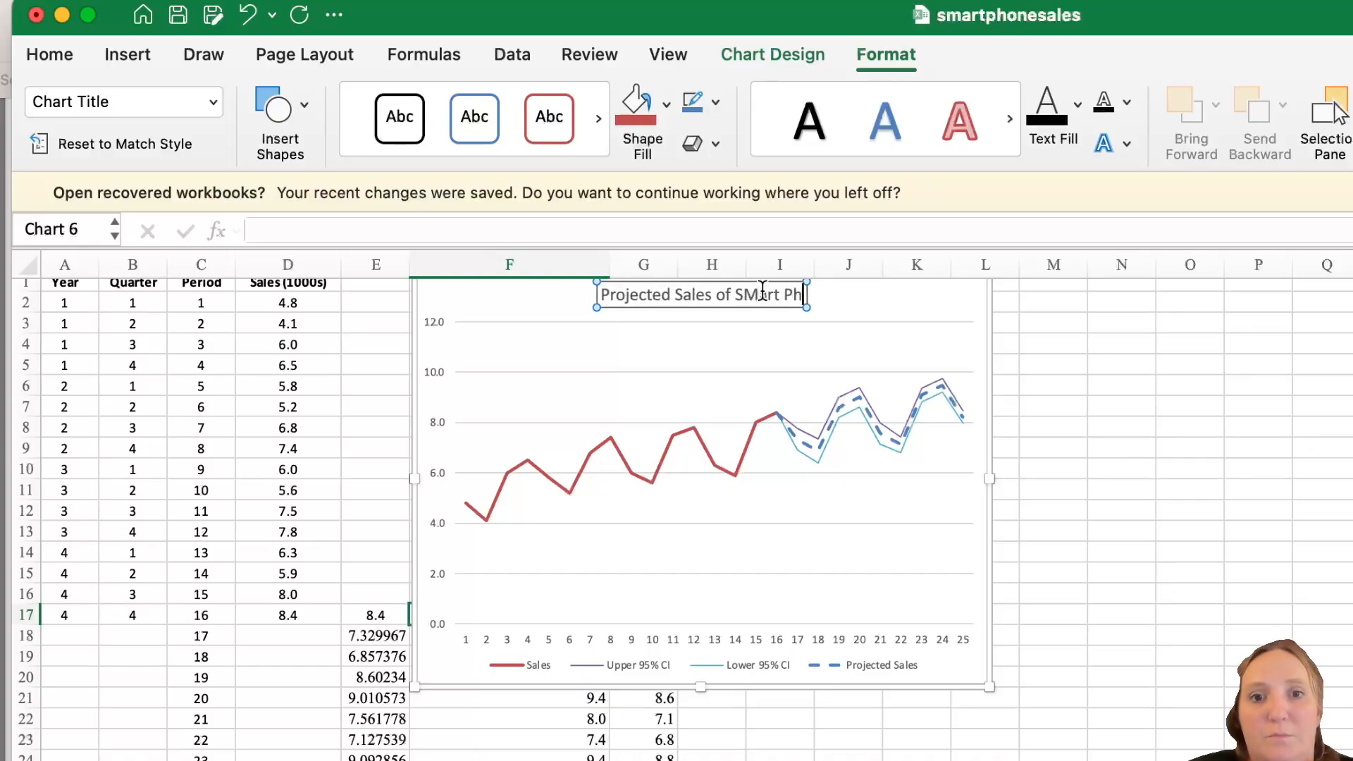
left_click(1042, 551)
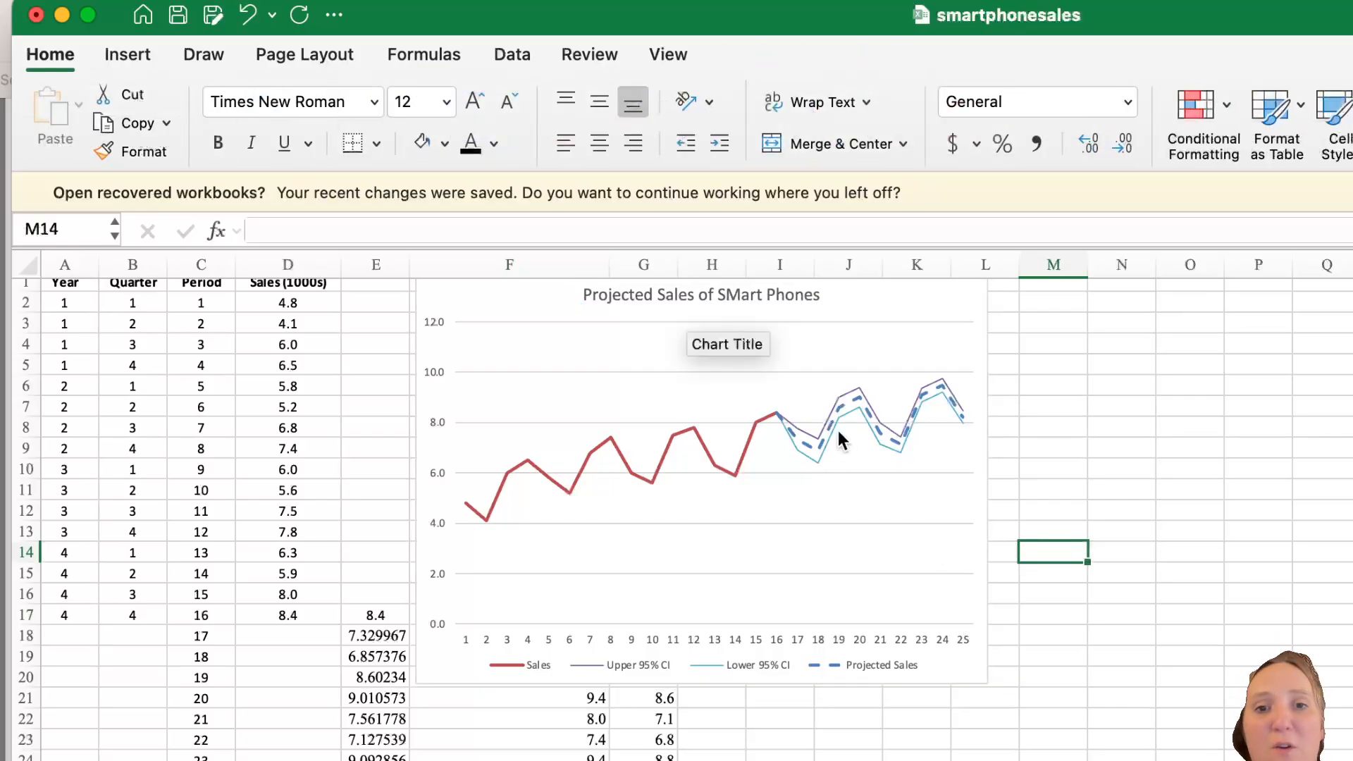
Step: Set the outline color of the actual Sales series line to blue
left_click(850, 407)
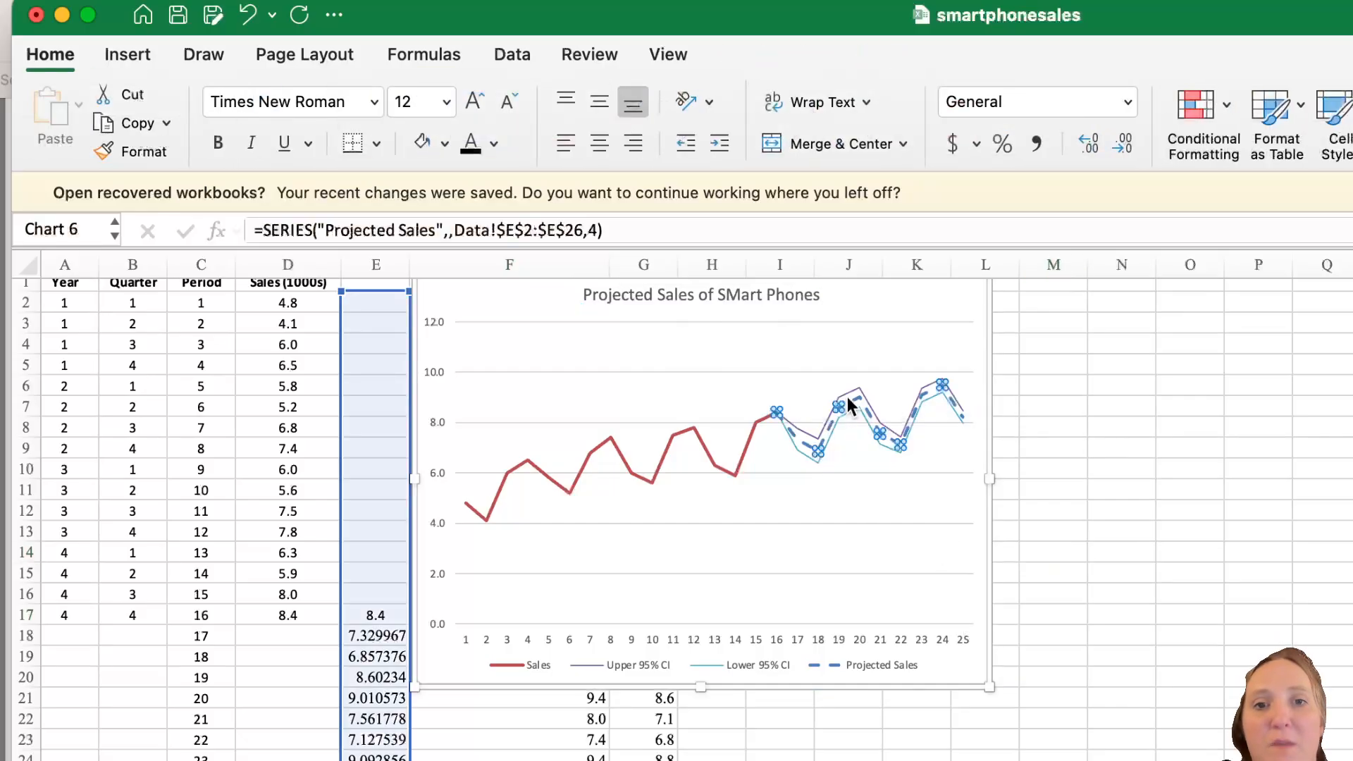
left_click(734, 471)
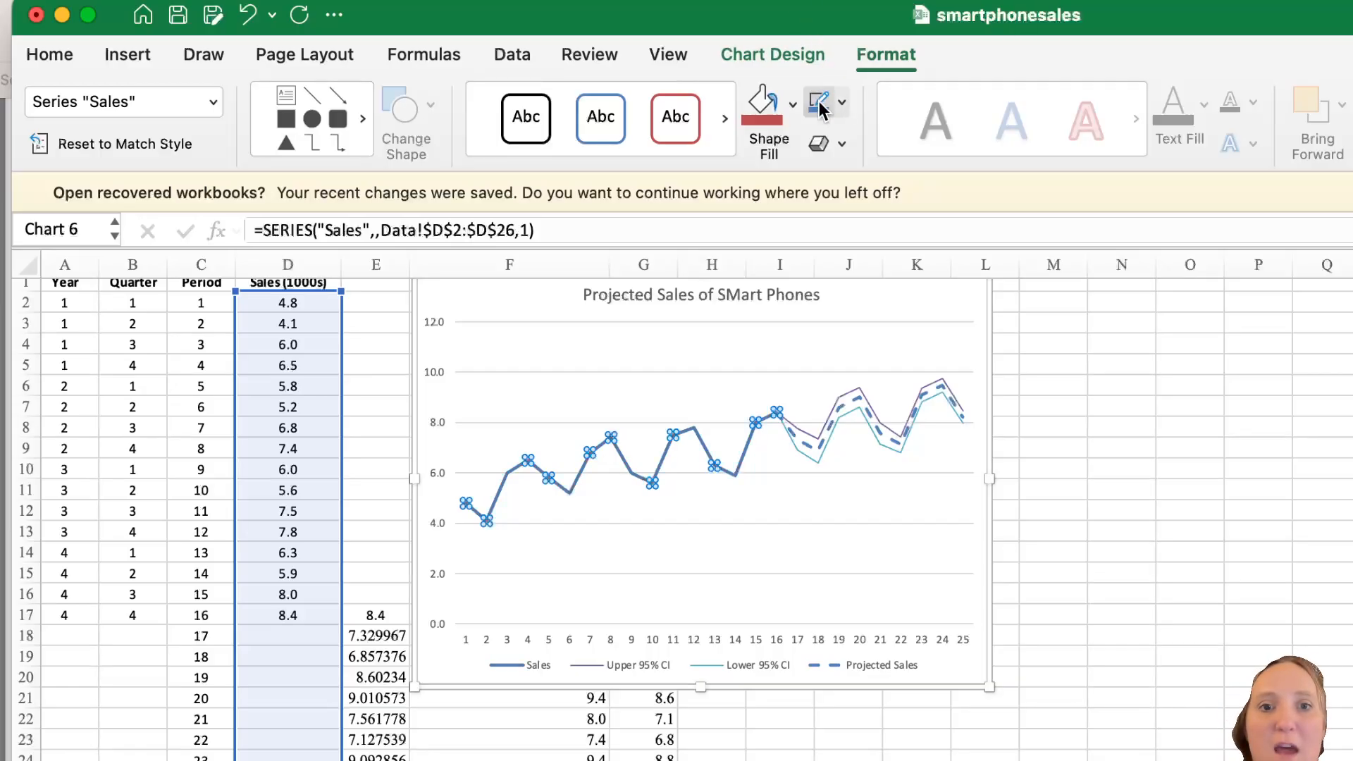
Step: Try to recolor the Projected Sales and Upper 95% CI series with the red shape fill
left_click(817, 429)
left_click(812, 431)
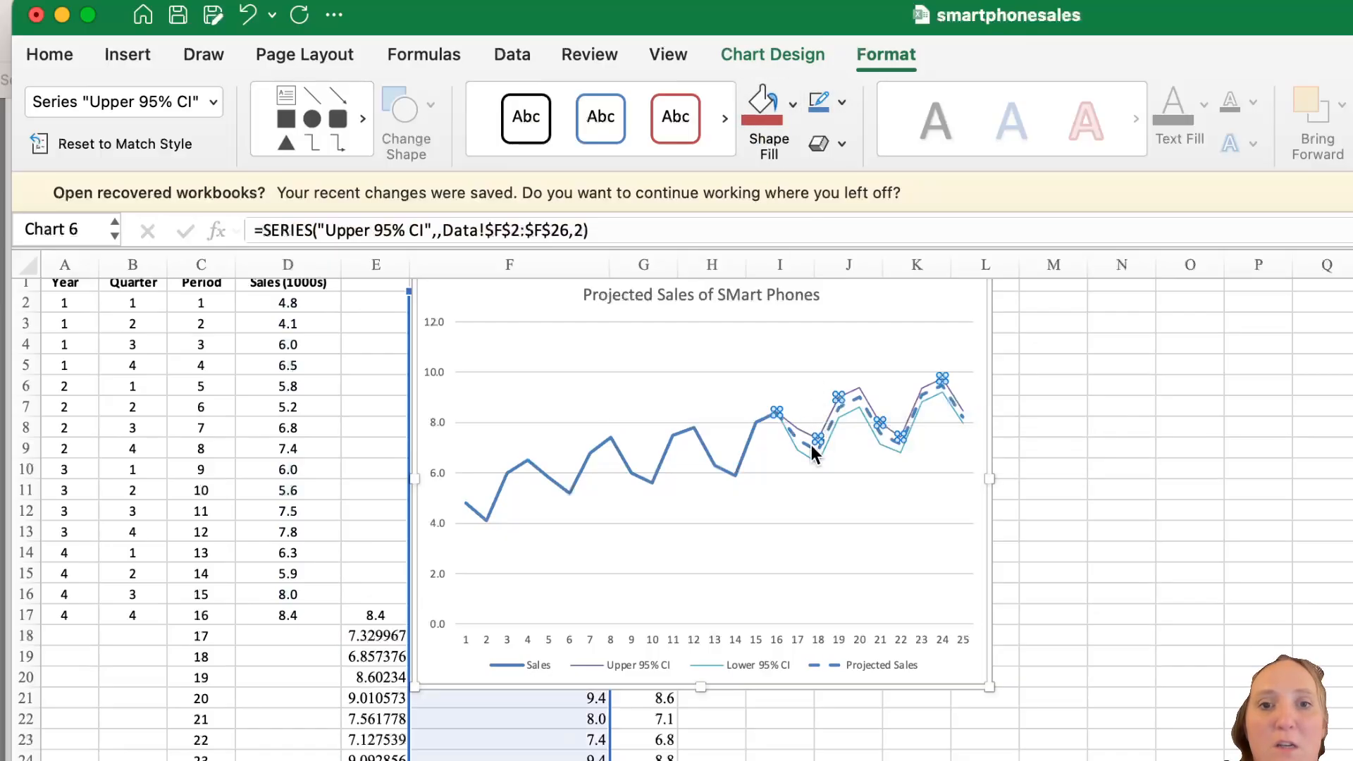
left_click(806, 442)
left_click(837, 409)
left_click(764, 108)
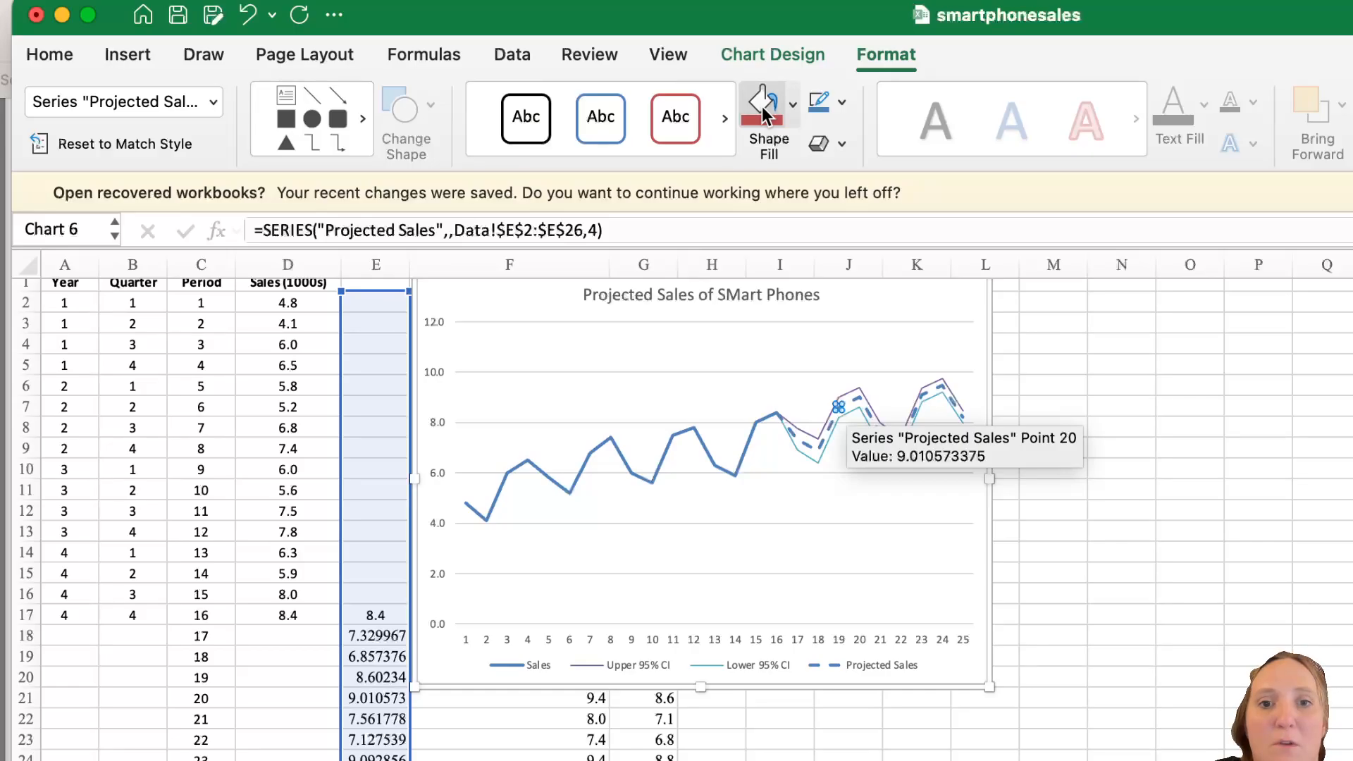
left_click(811, 448)
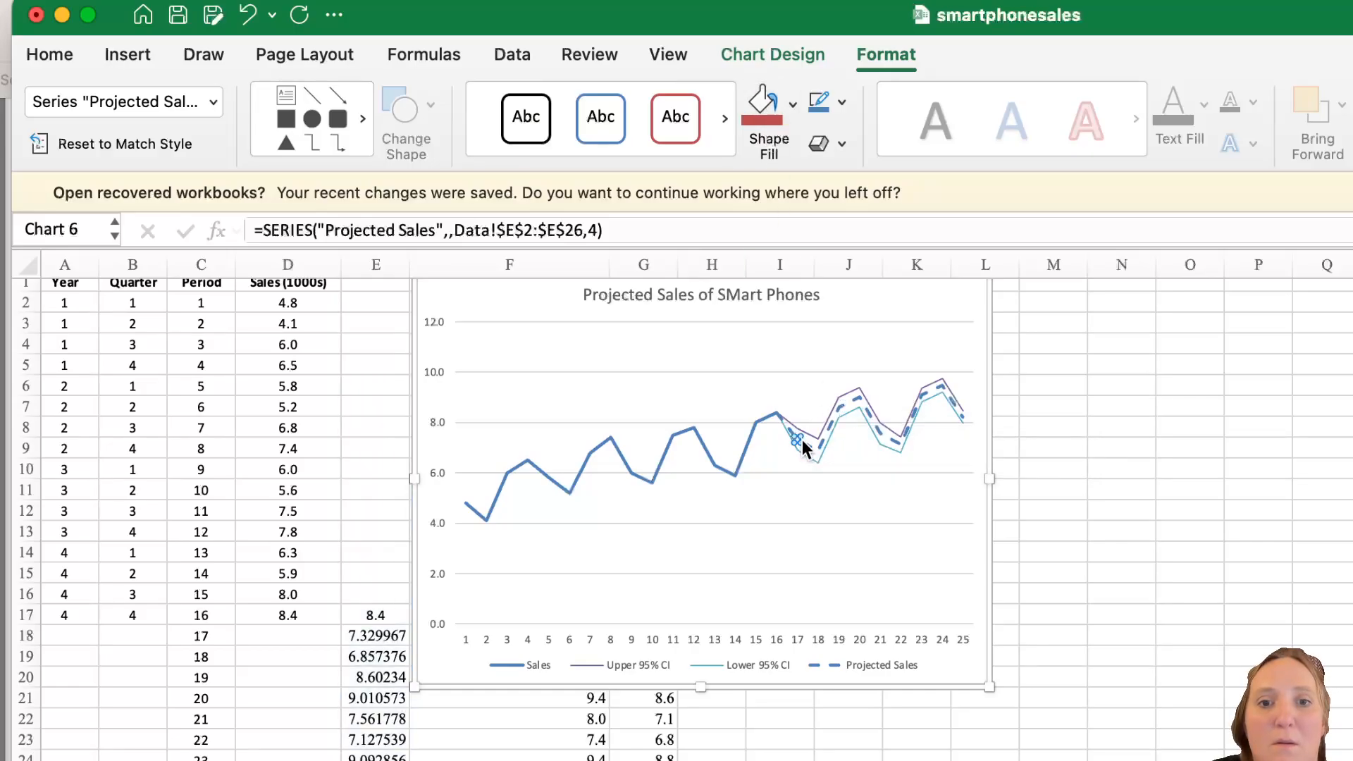
left_click(647, 666)
left_click(650, 662)
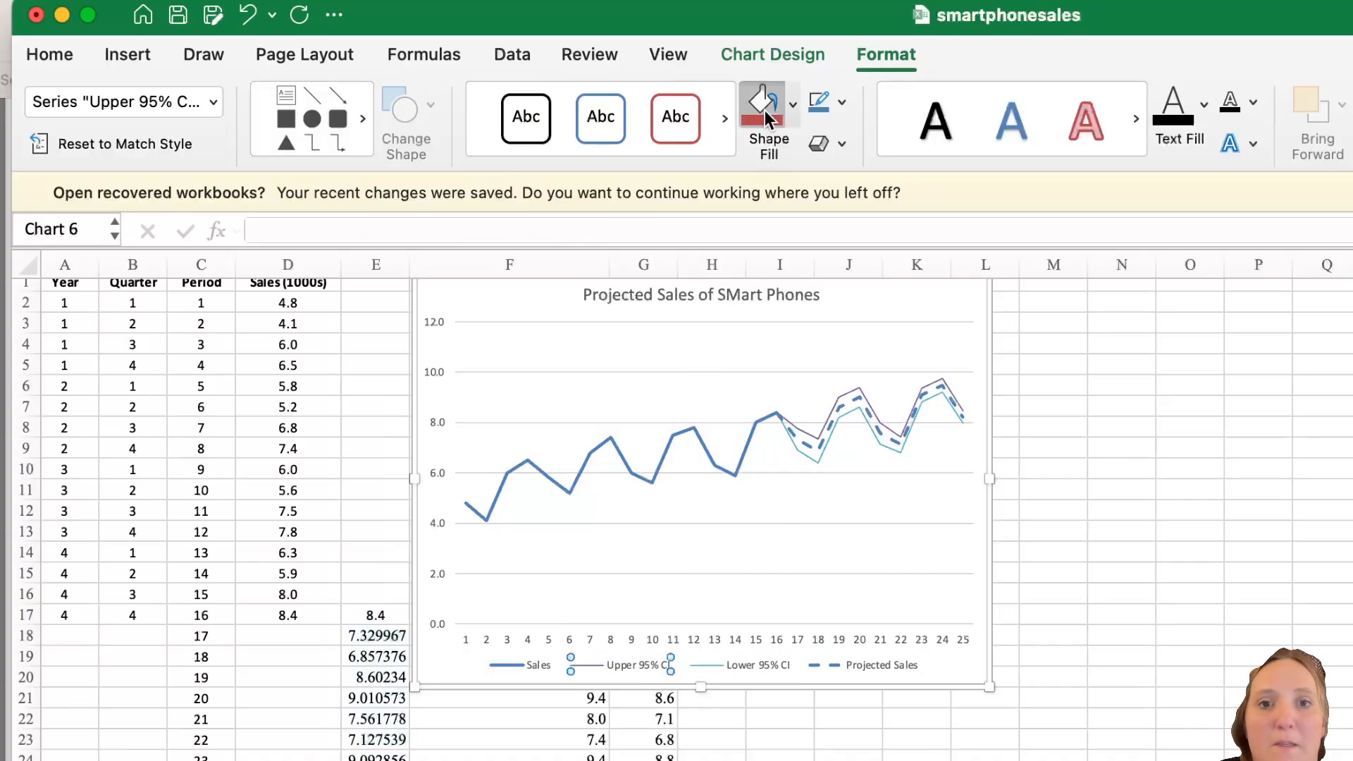
left_click(809, 425)
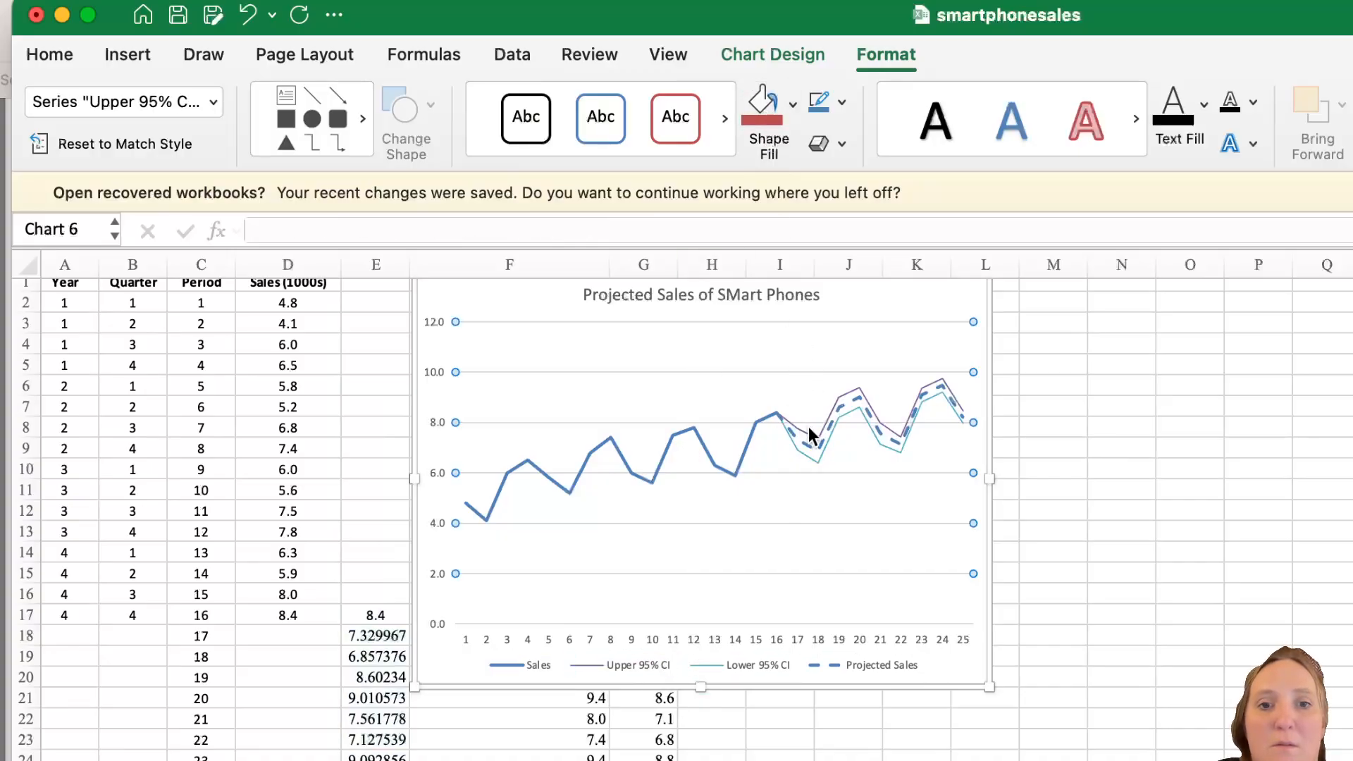
left_click(804, 429)
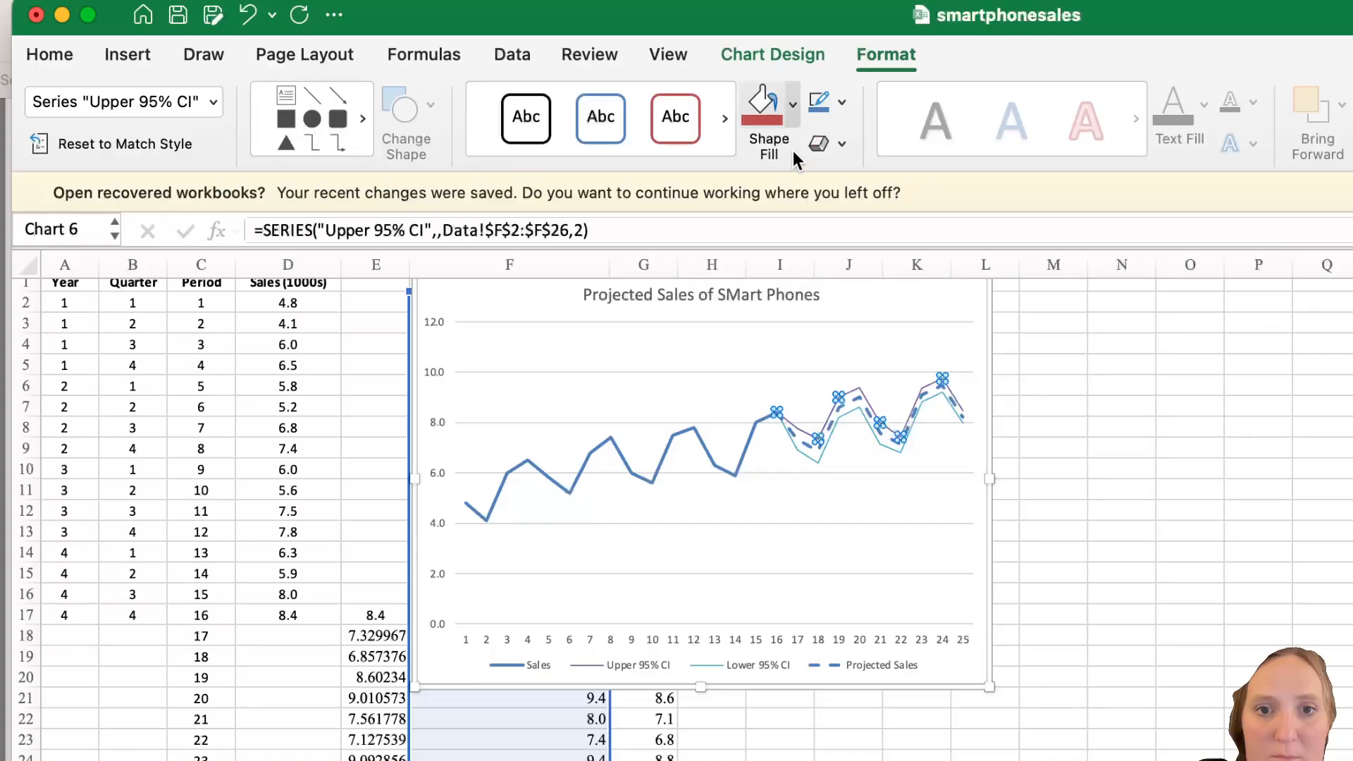
Step: Set the outline color of the whole Projected Sales series line to standard red
left_click(820, 457)
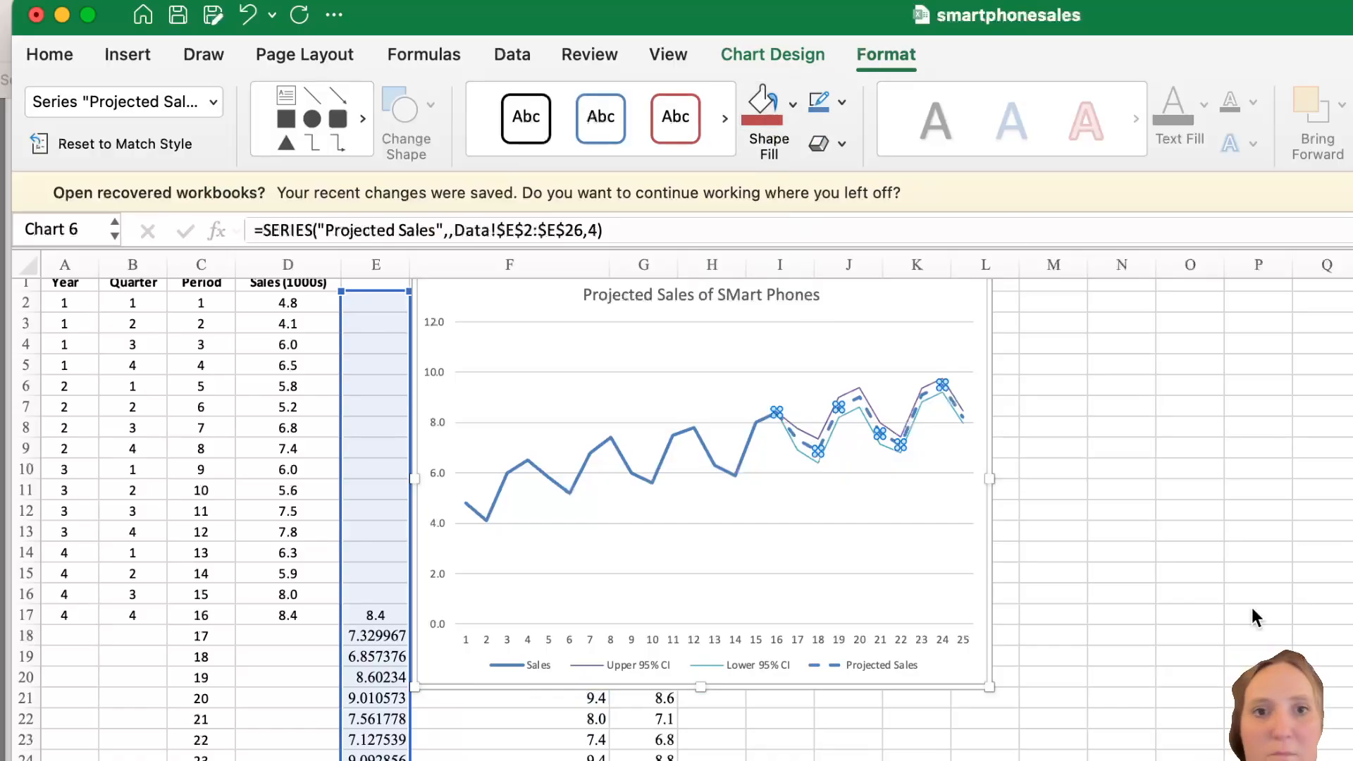
left_click(793, 104)
left_click(842, 108)
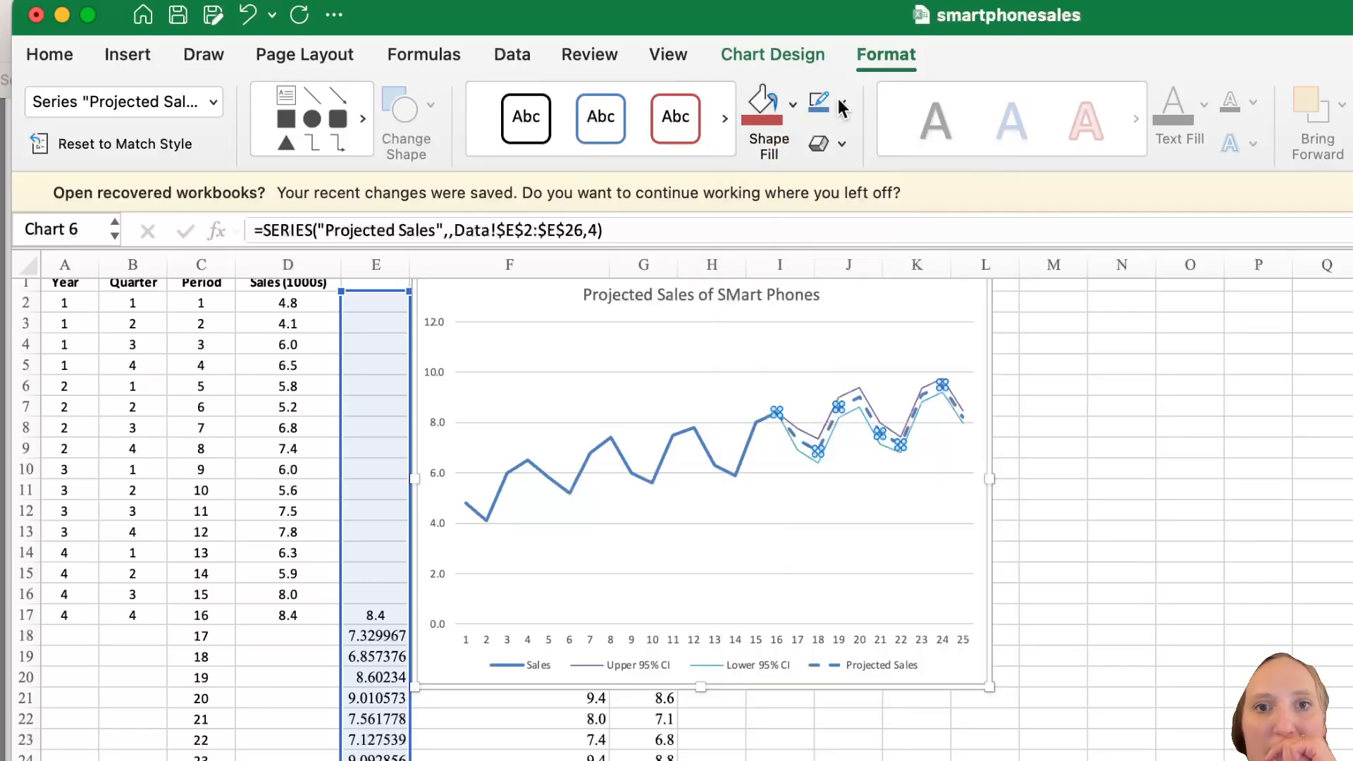
left_click(842, 106)
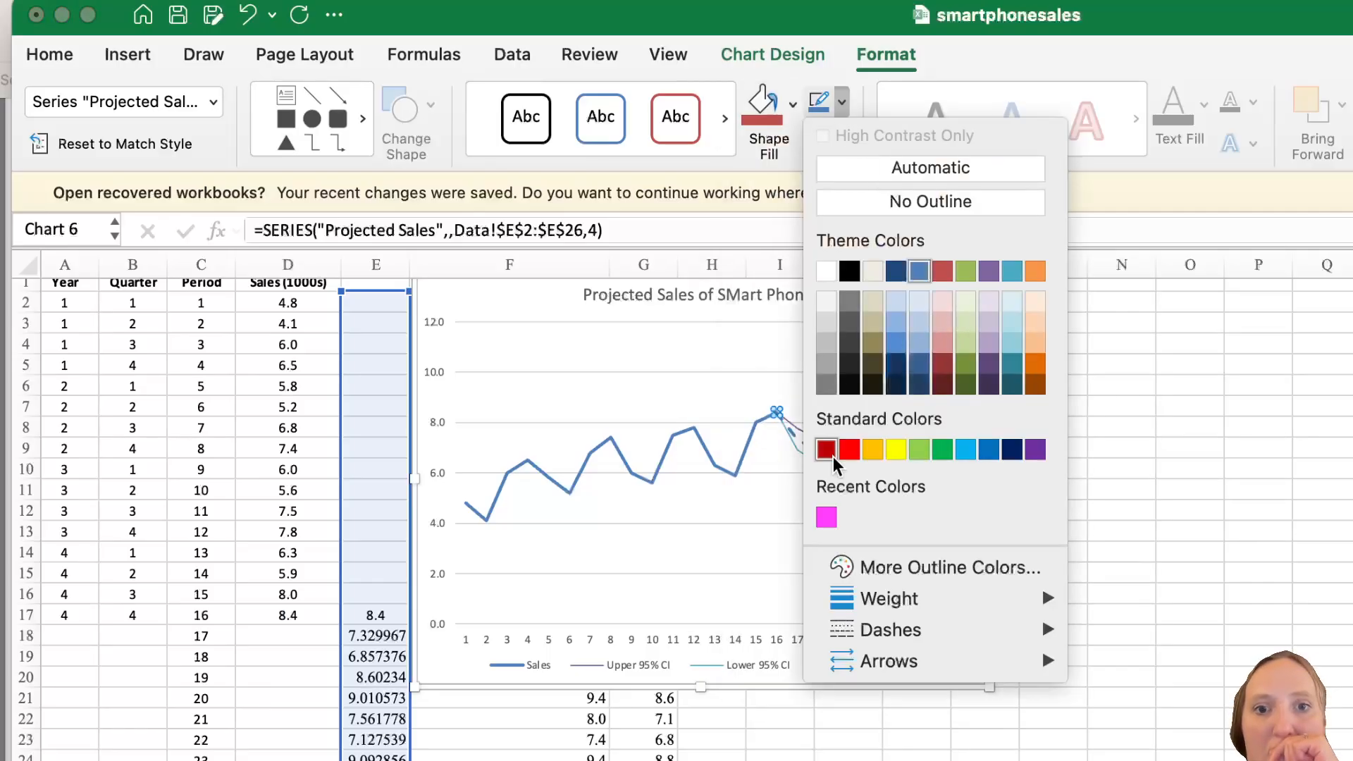
left_click(849, 449)
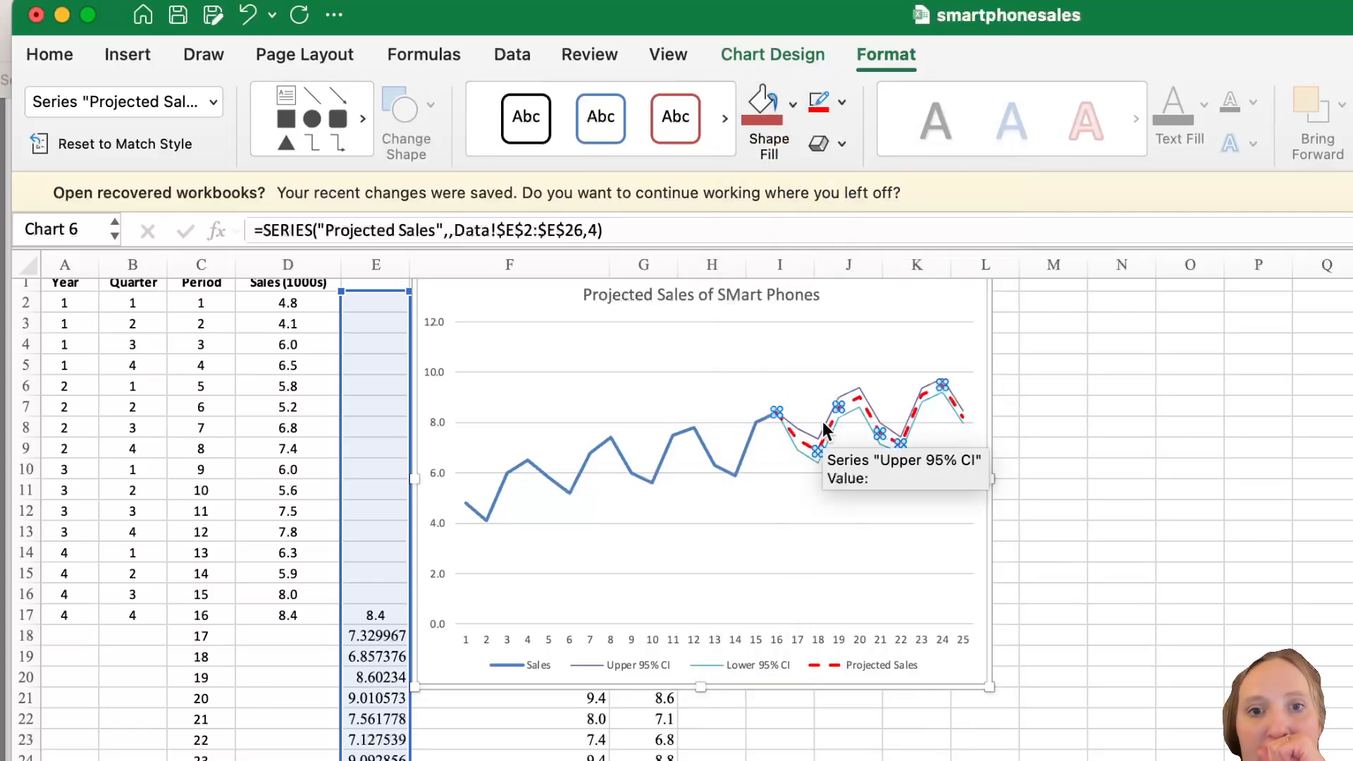
Step: Apply the red outline to the Upper 95% CI and Lower 95% CI series lines and deselect the chart
left_click(823, 422)
left_click(819, 101)
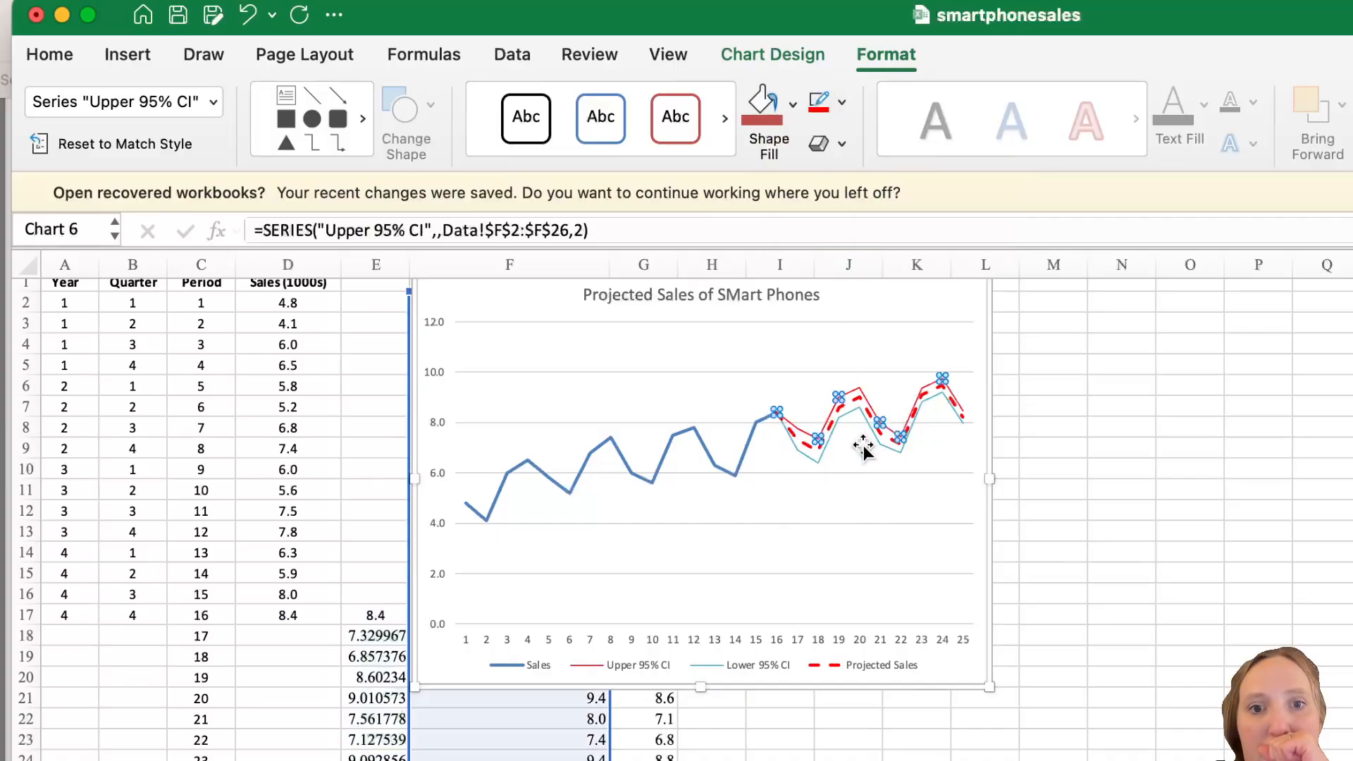
left_click(823, 447)
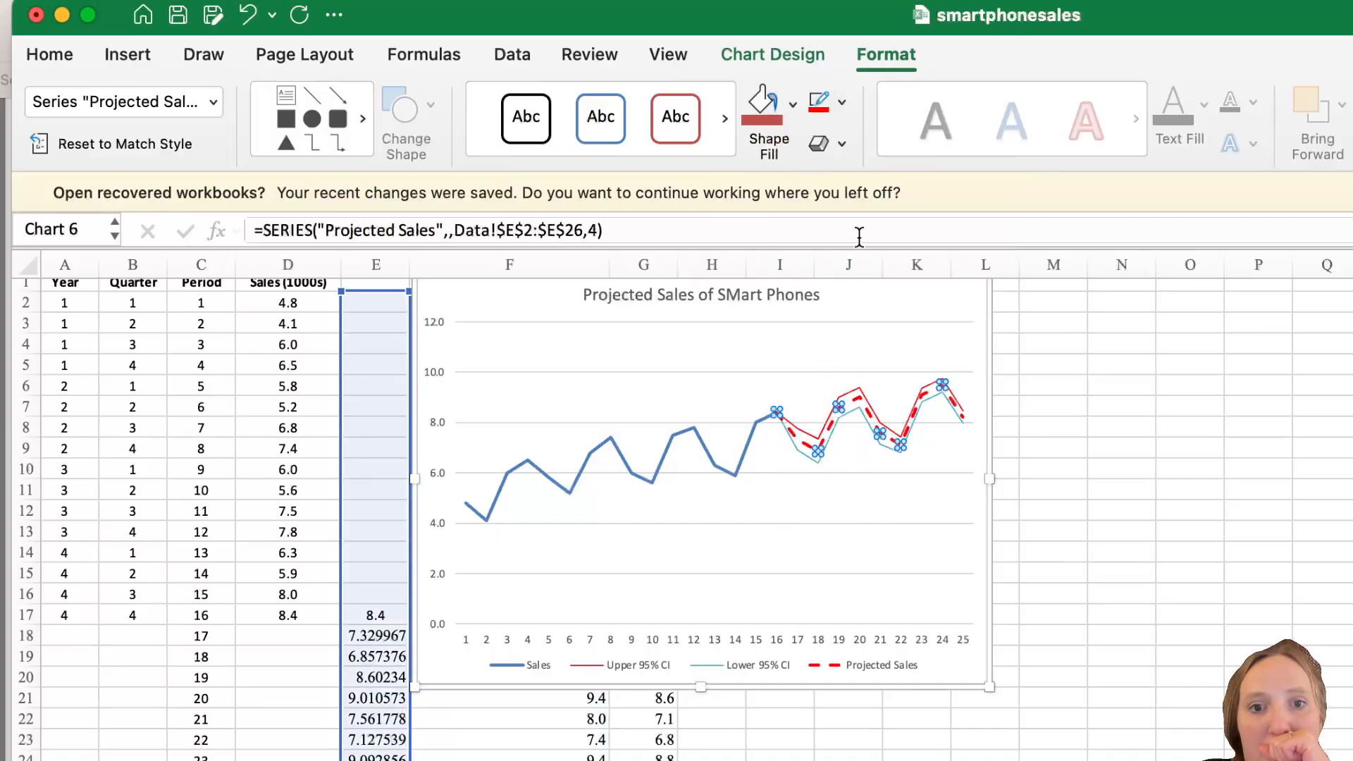
left_click(859, 416)
left_click(820, 101)
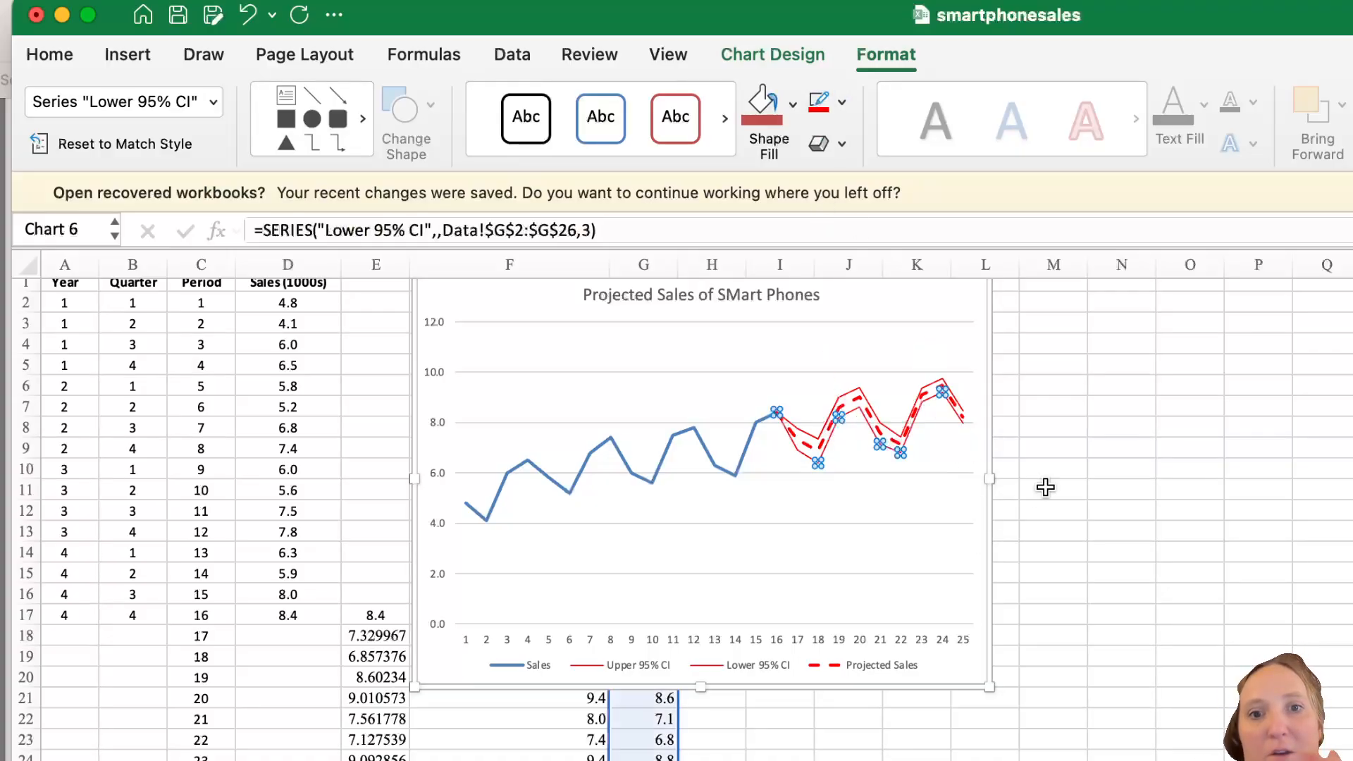
left_click(1091, 489)
left_click(794, 453)
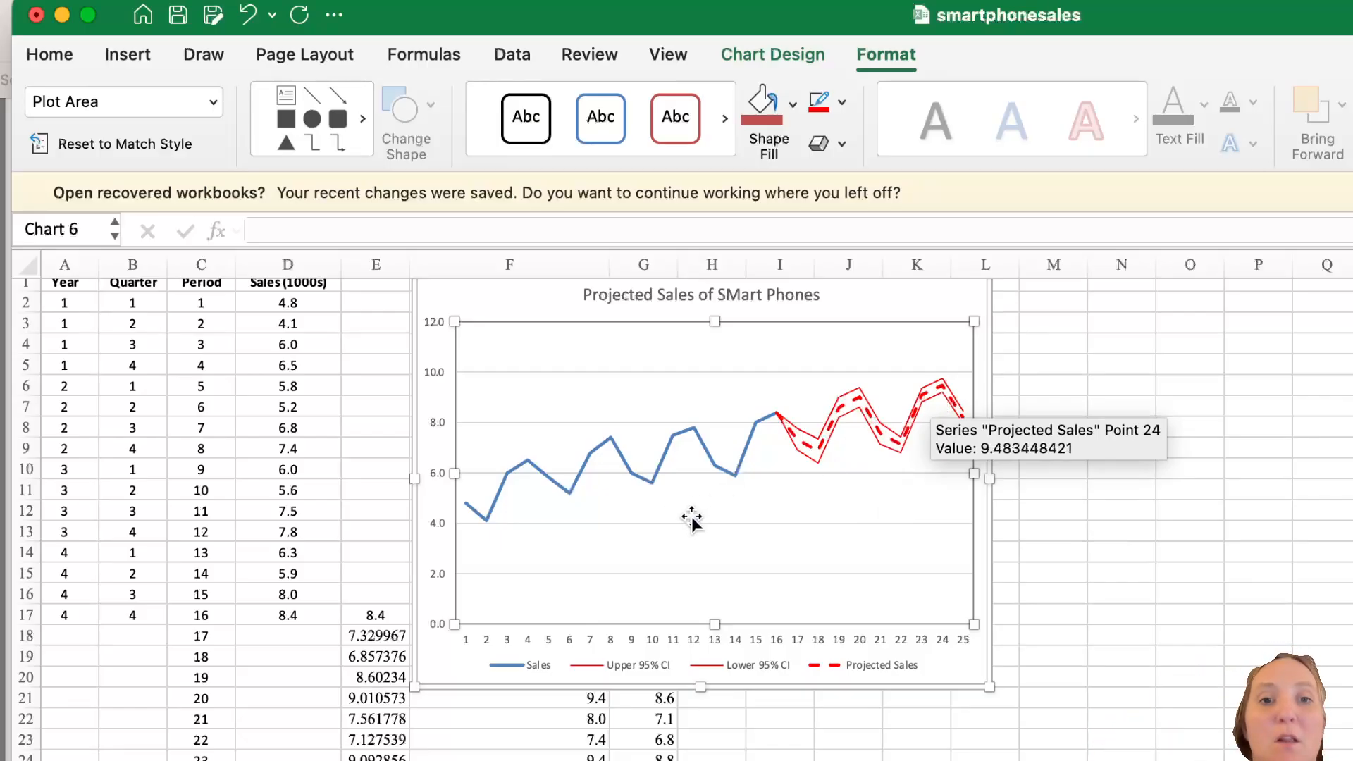
left_click(371, 635)
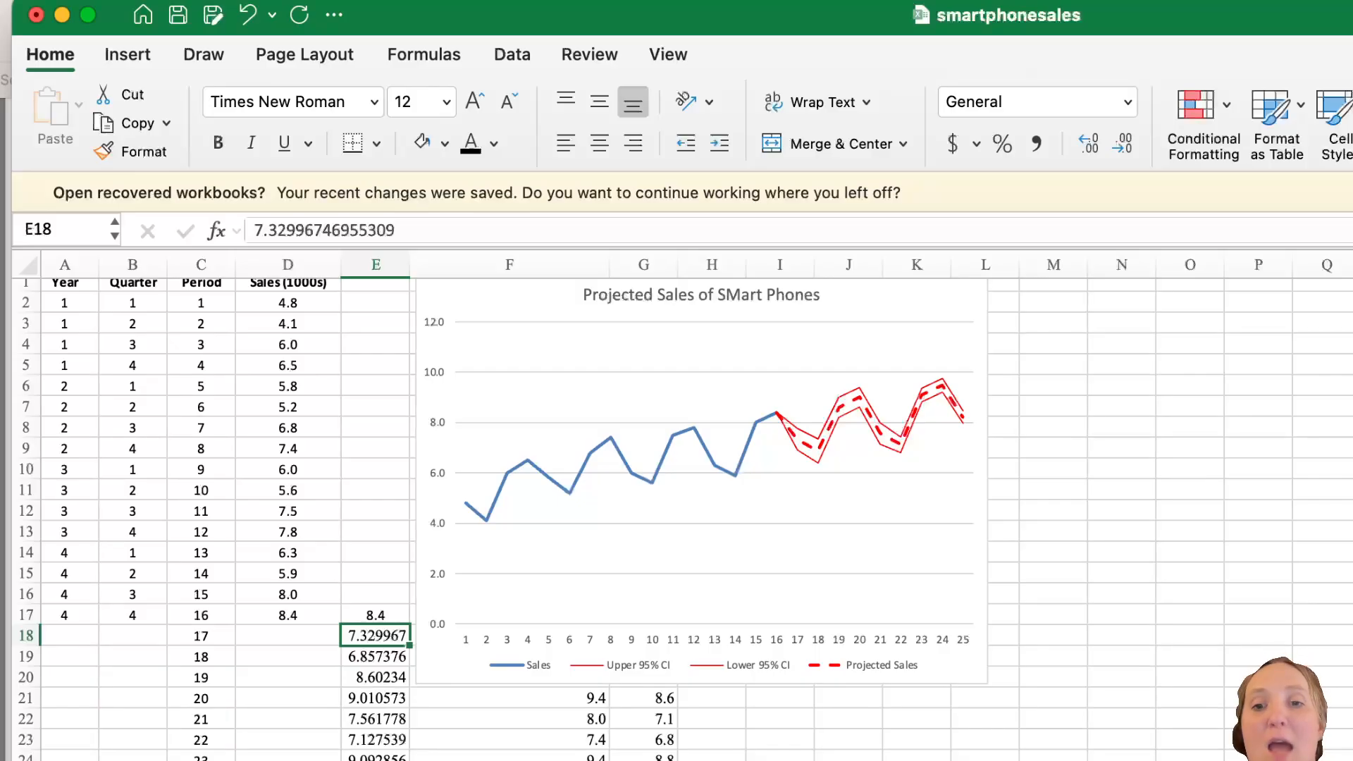
Step: Switch to the 11_TimesSeries presentation in PowerPoint and review the Mac forecasting slides up to "Change names of series"
key("super+Tab")
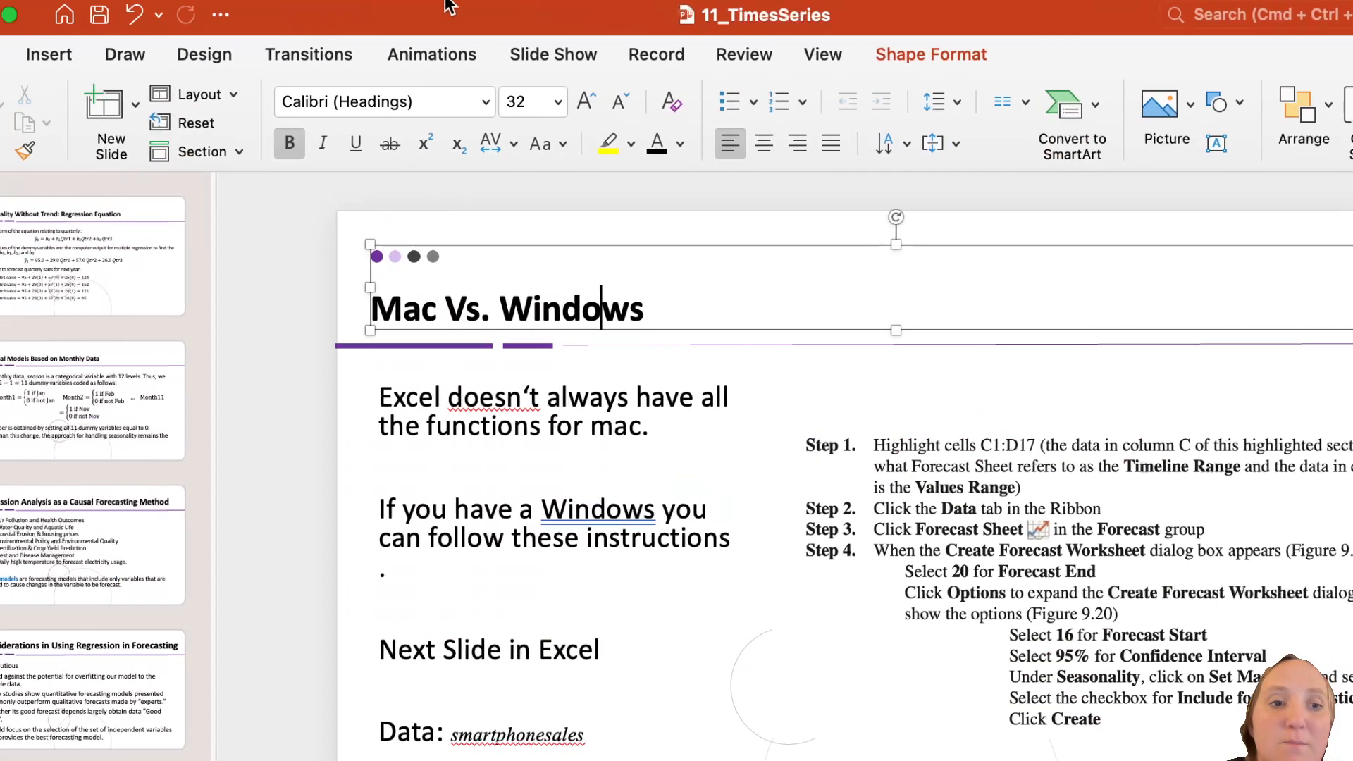
left_click(75, 724)
key("Down")
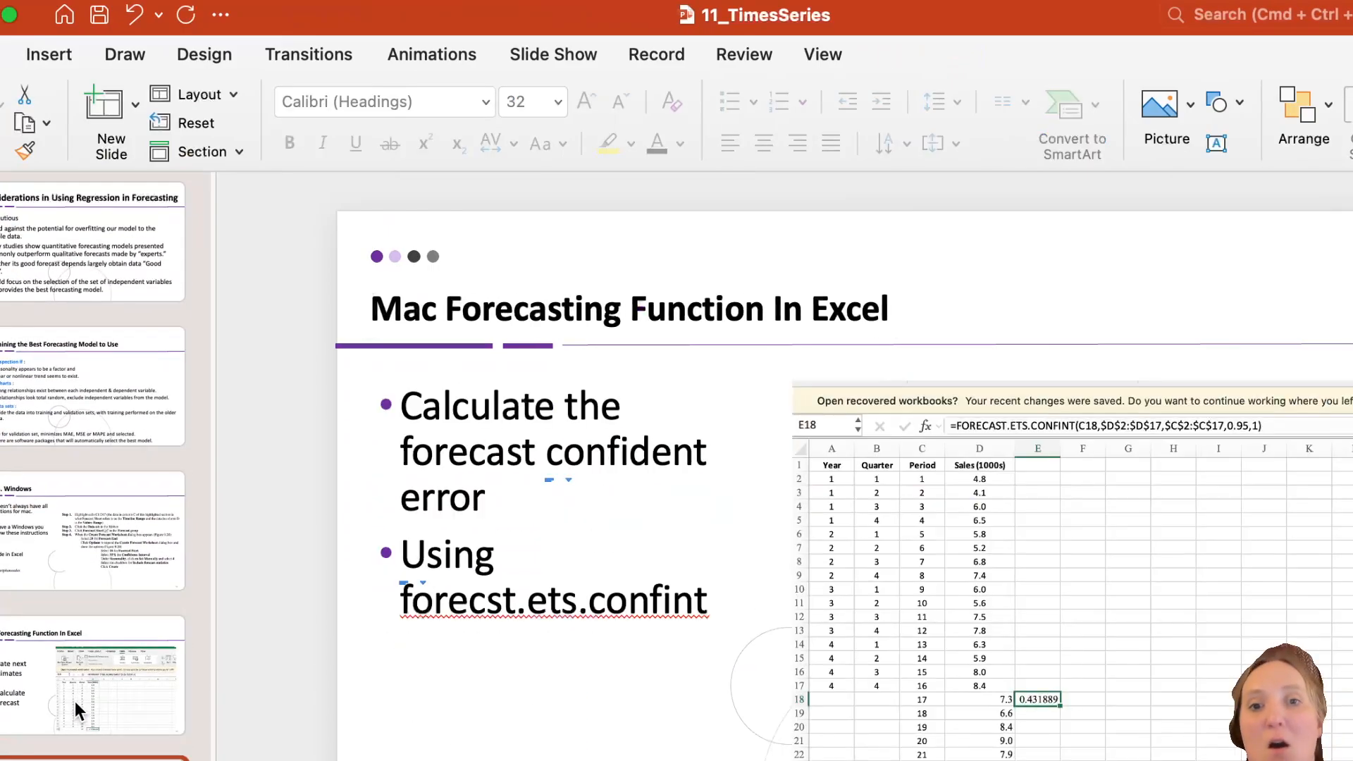
key("Down")
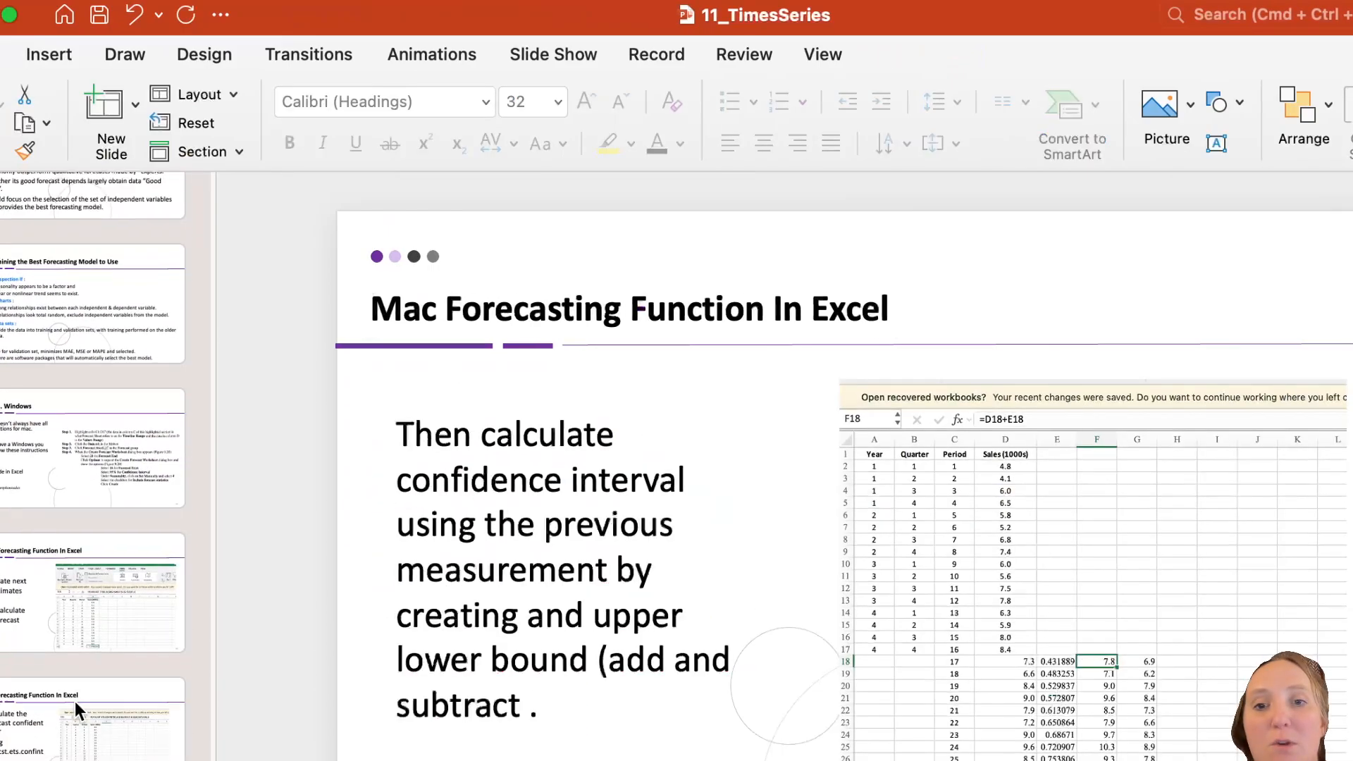
key("Down")
key("Down")
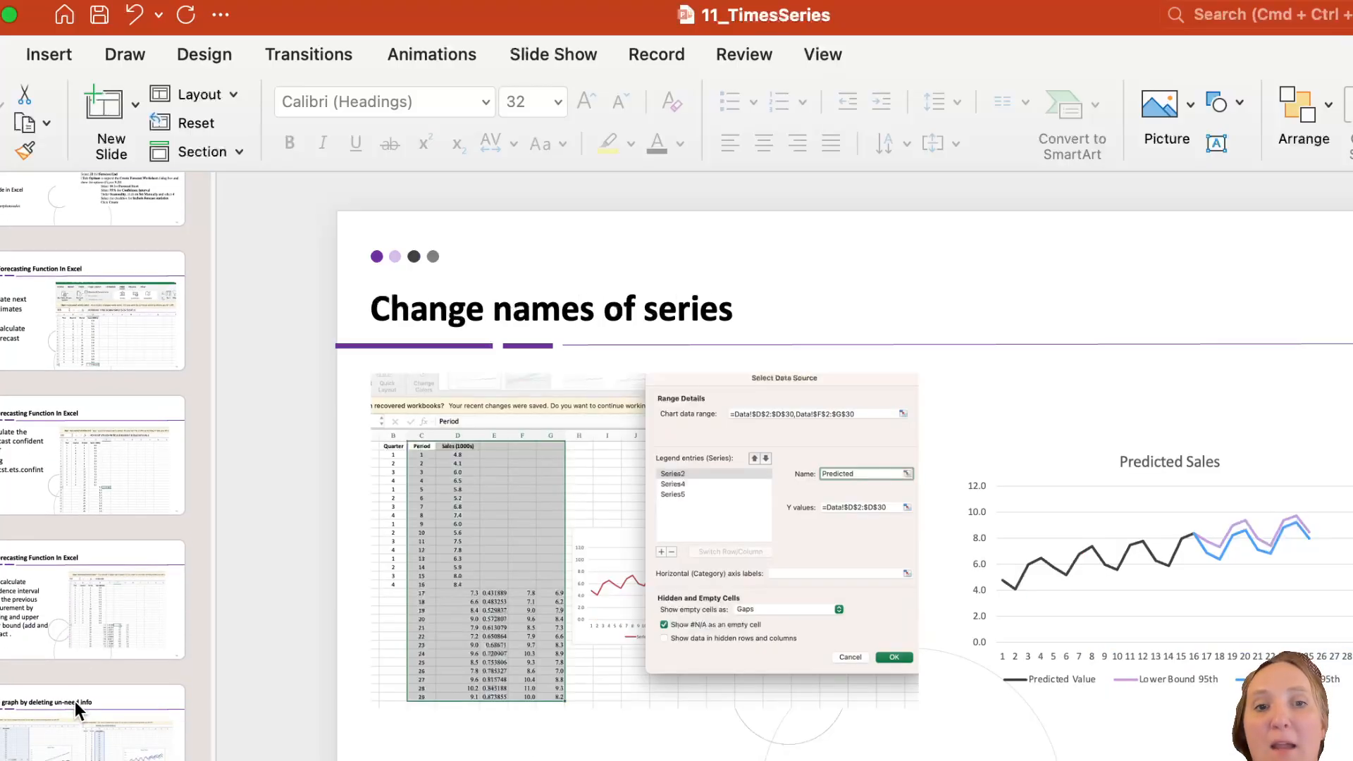
key("Down")
key("Up")
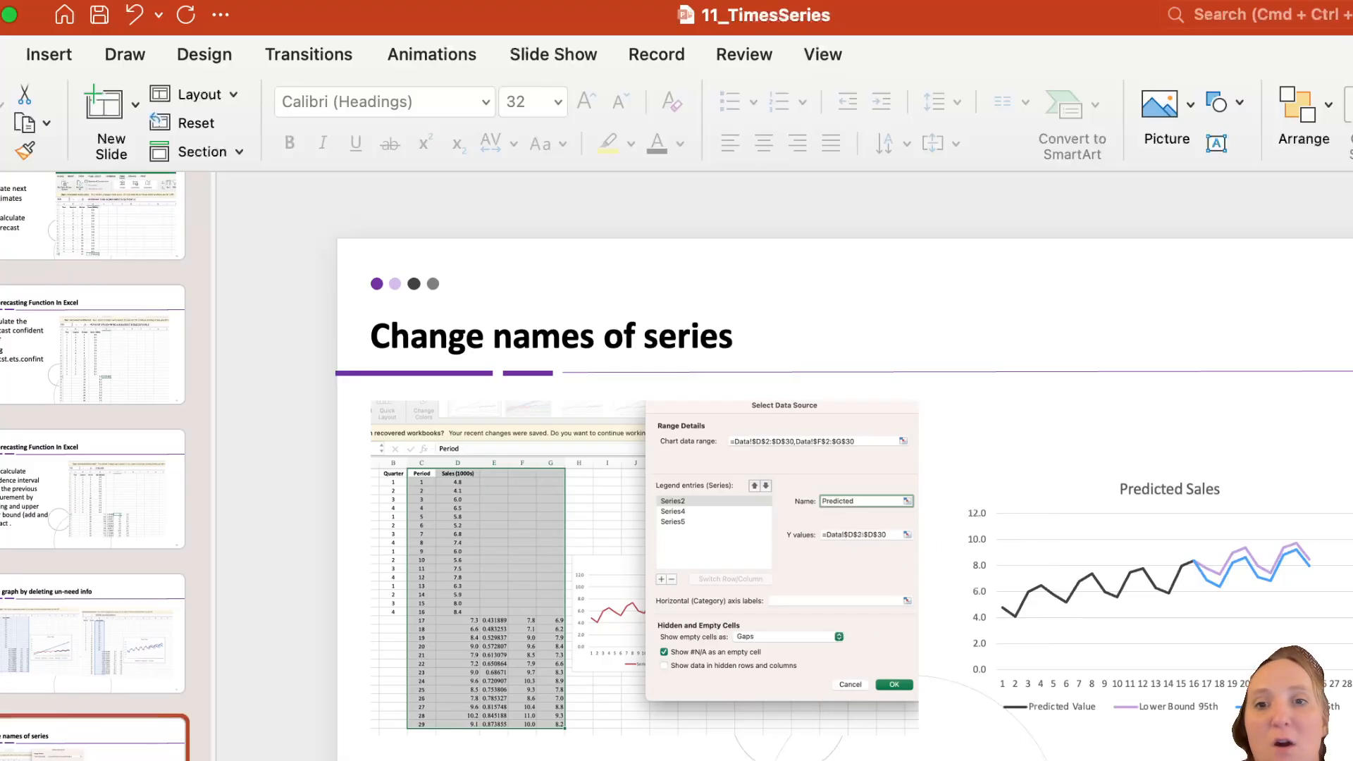
Step: Switch back to the smartphonesales workbook in Excel and correct the chart title to "Projected Sales of Smart Phones"
key("super+Tab")
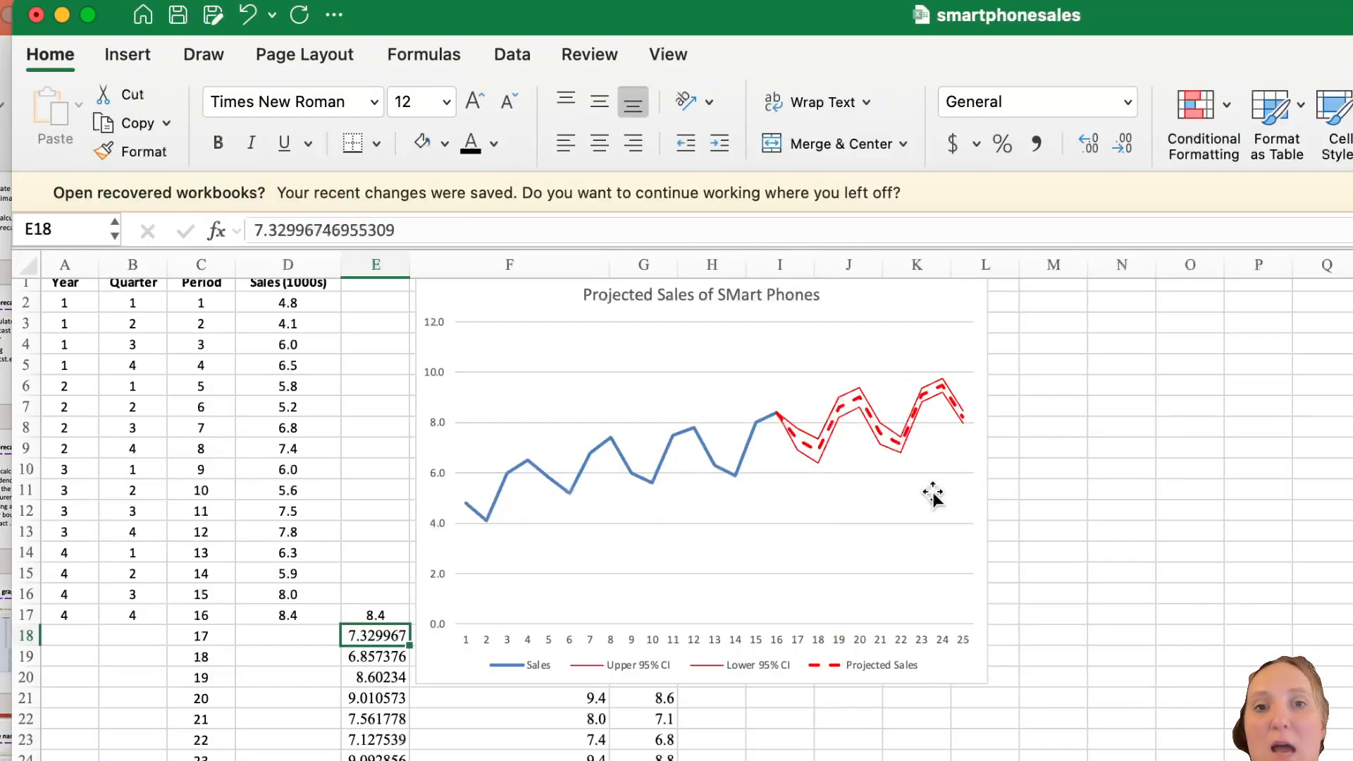
left_click(746, 309)
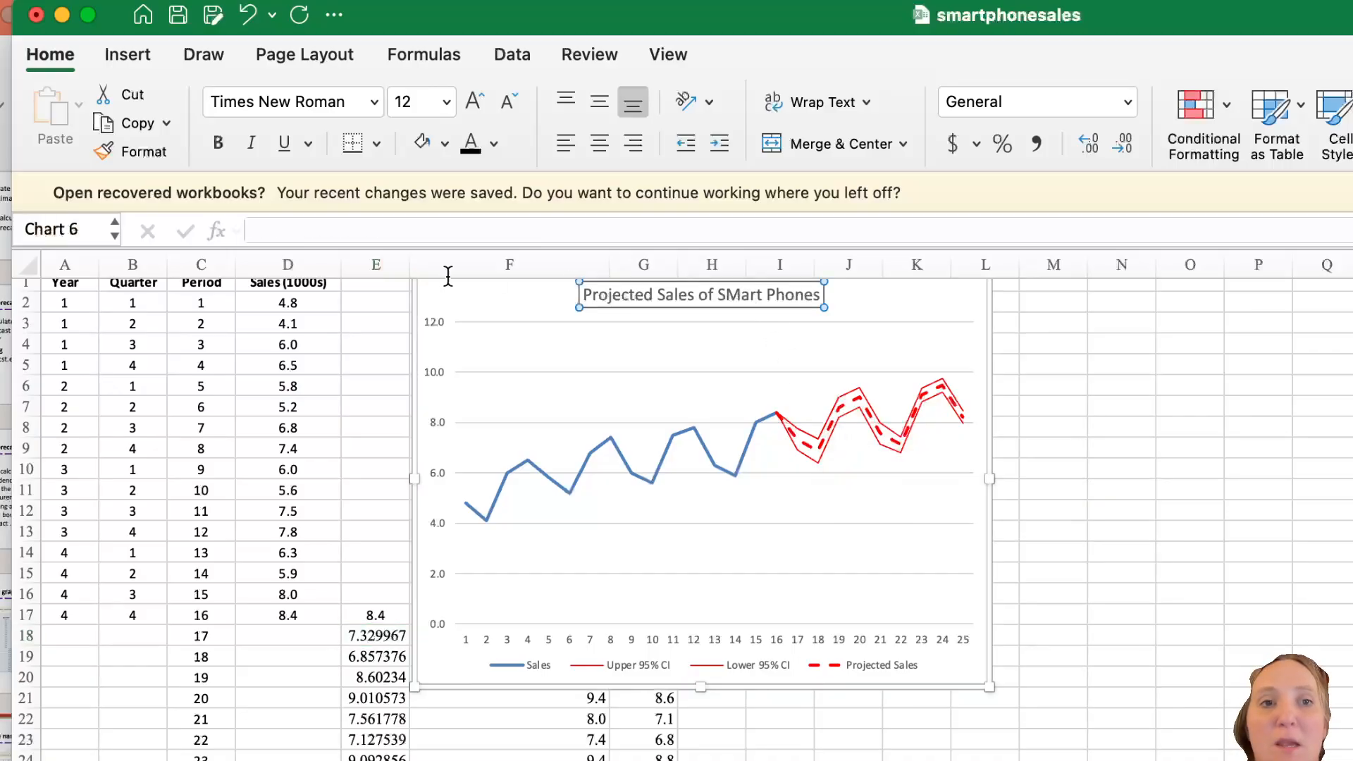
left_click(736, 295)
key("BackSpace")
key("BackSpace")
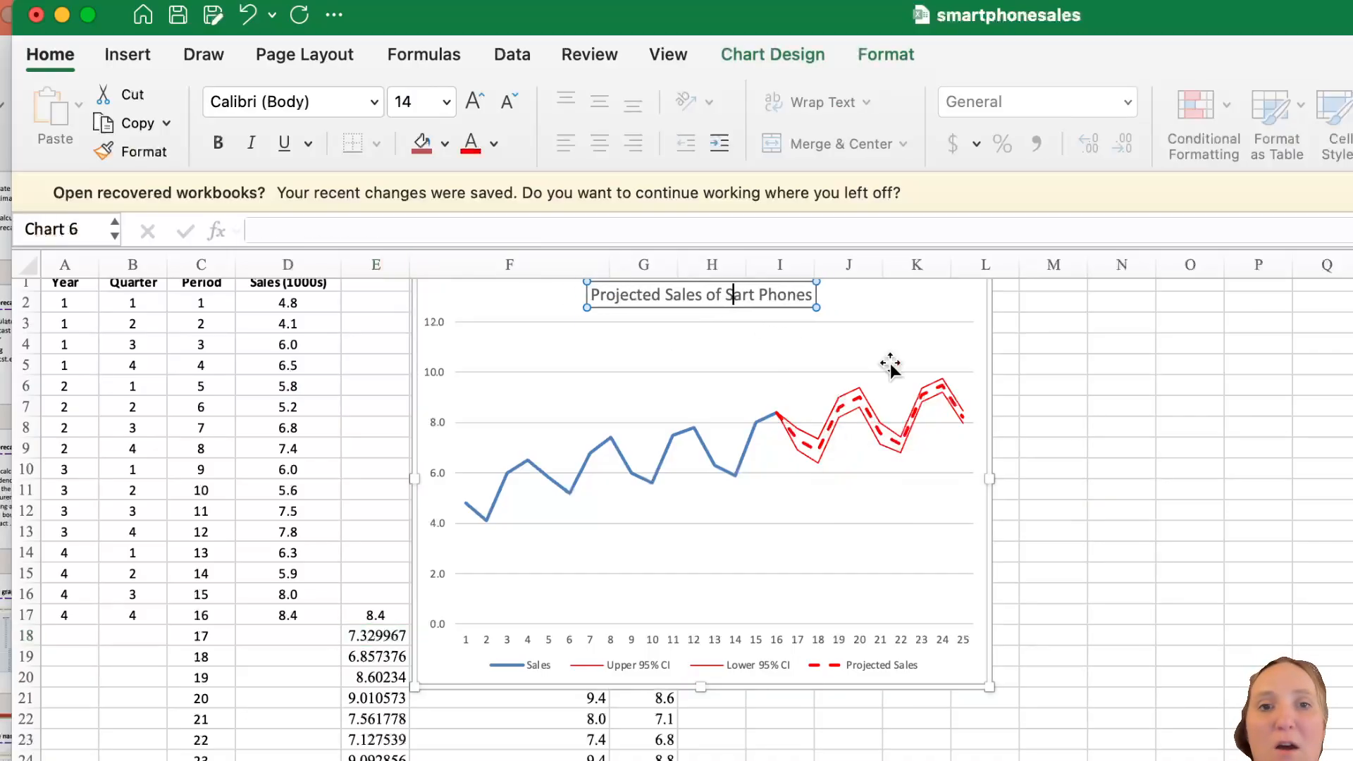
type("Sm")
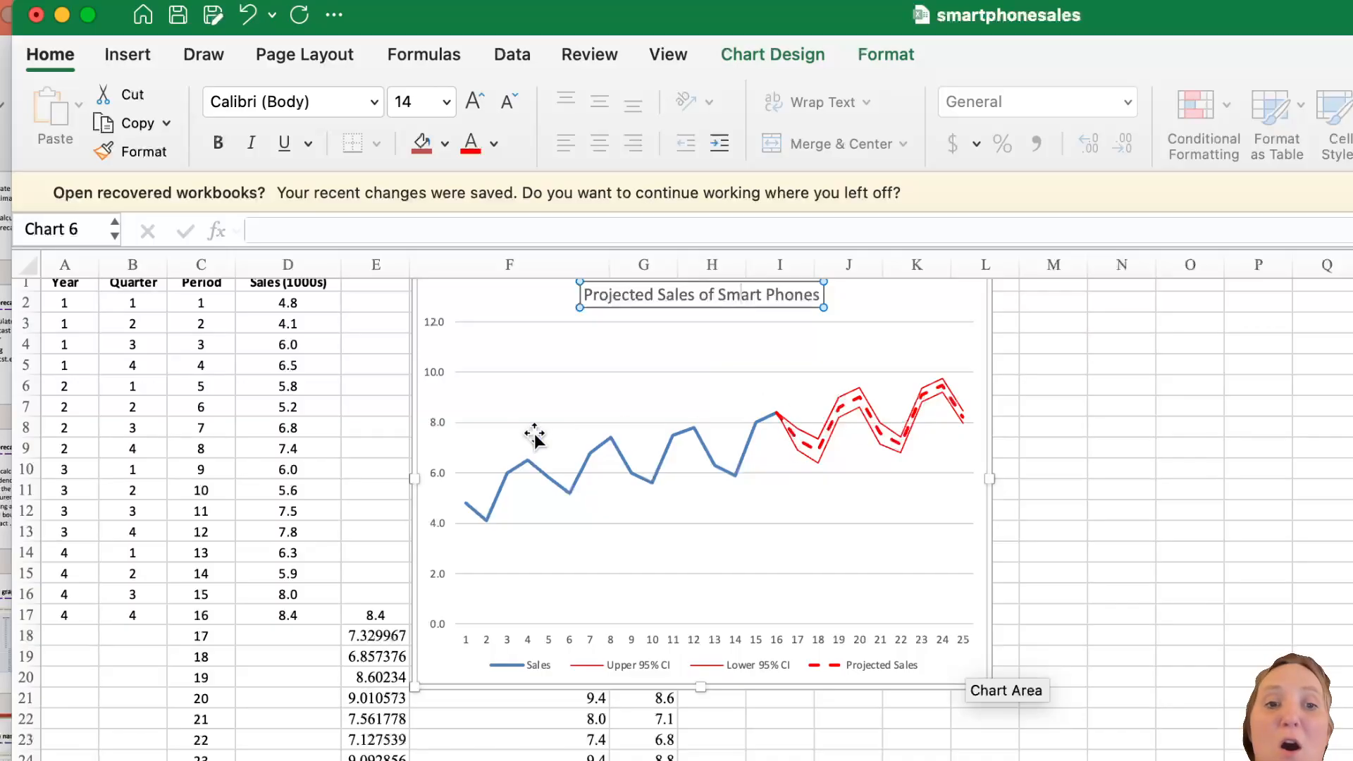
Step: Move the chart off the forecast data in columns F and G so it spans about columns I to P
left_click(418, 291)
left_click_drag(417, 291, 637, 311)
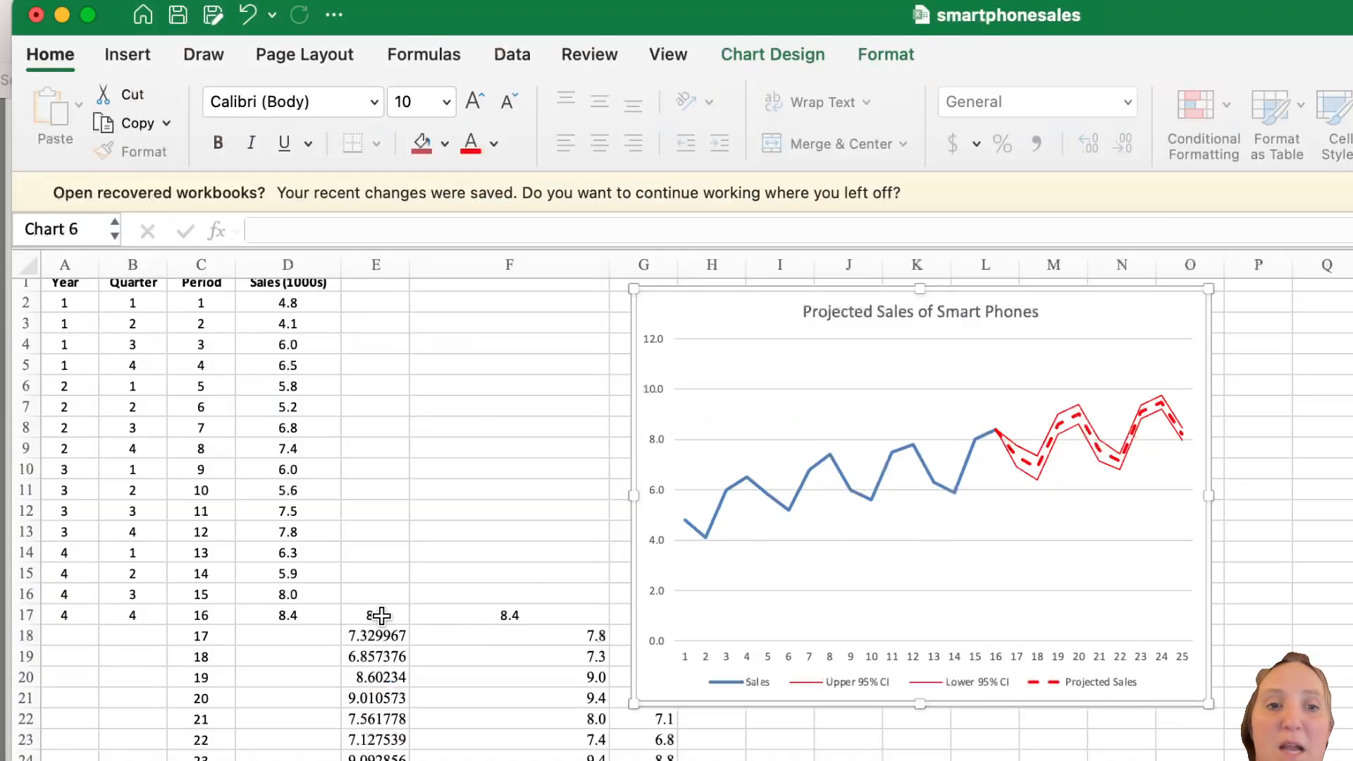
left_click_drag(637, 312, 758, 305)
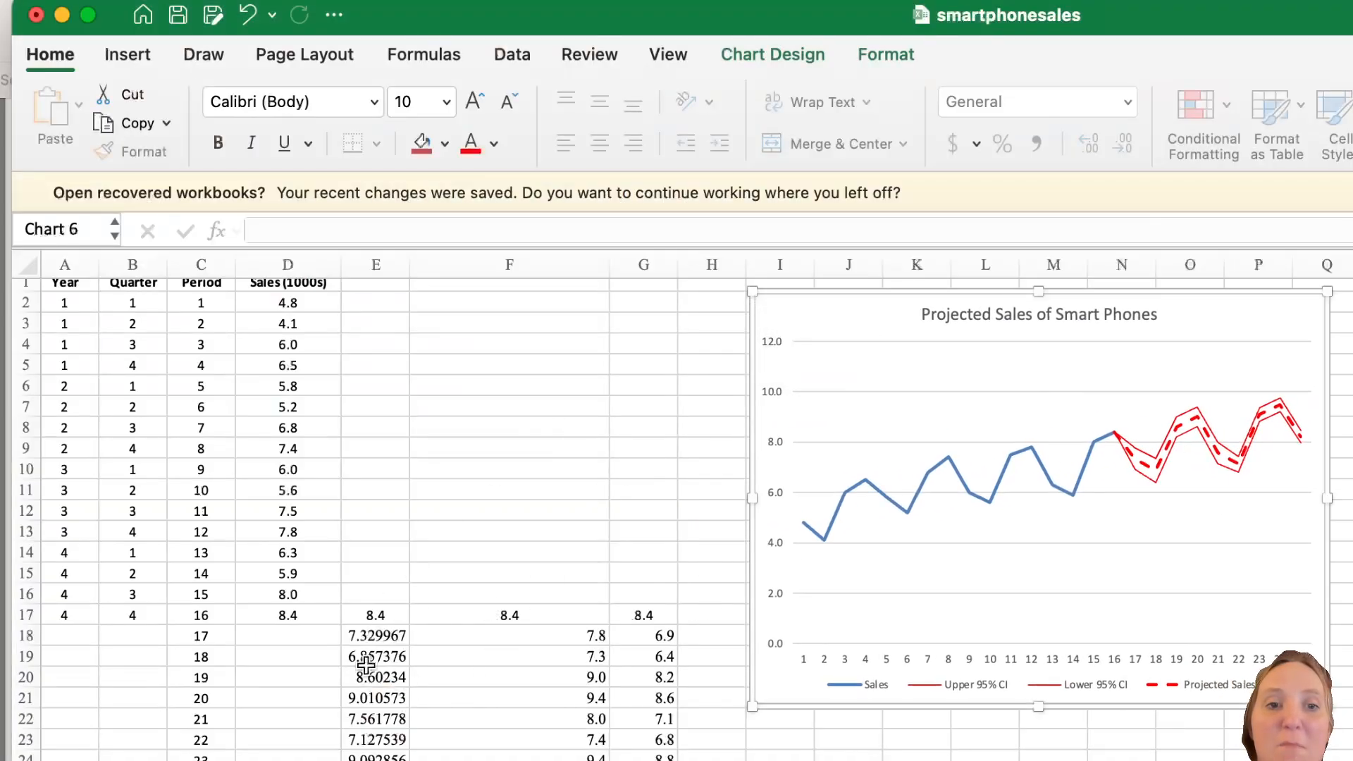